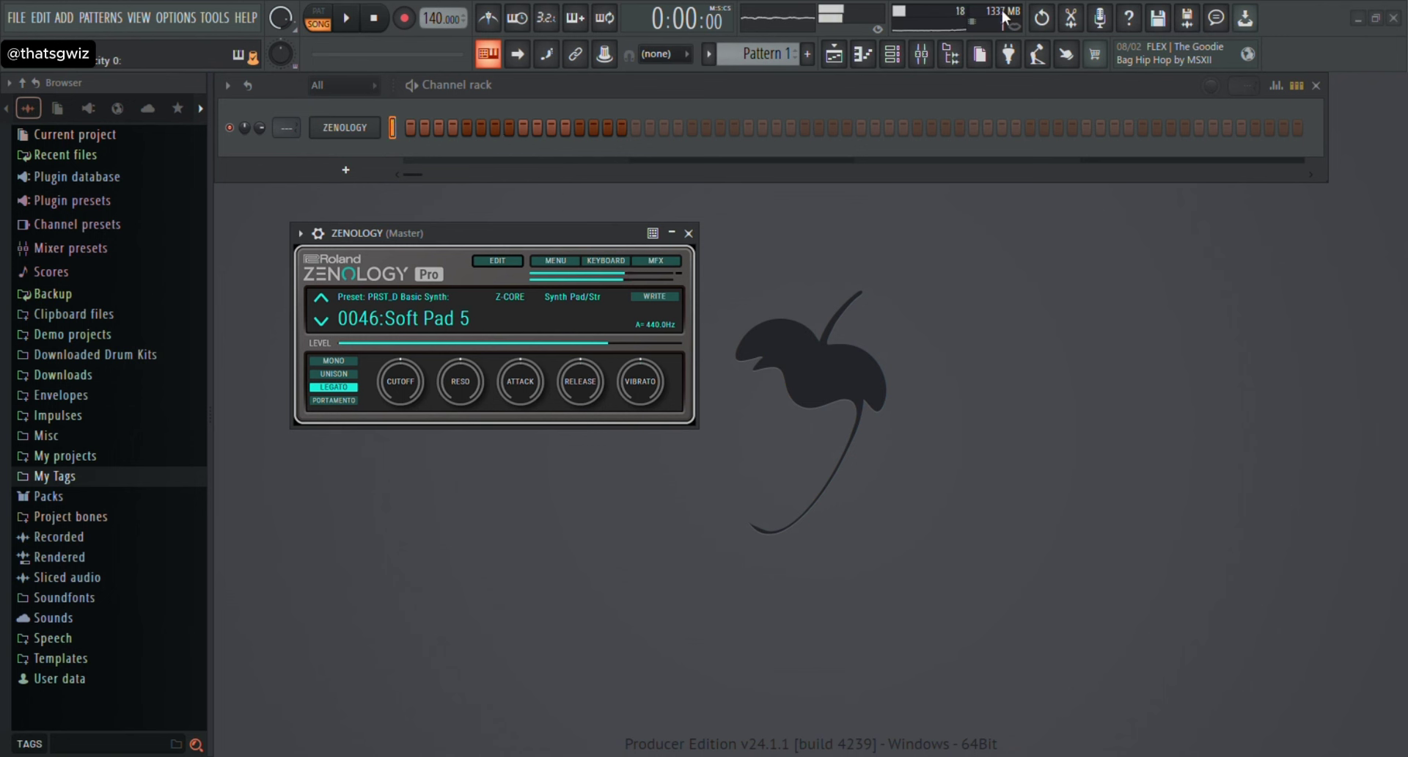
# Open the ZENOLOGY channel's piano roll and draw a half-bar C6 note at the start of bar 1.
pyautogui.click(691, 234)
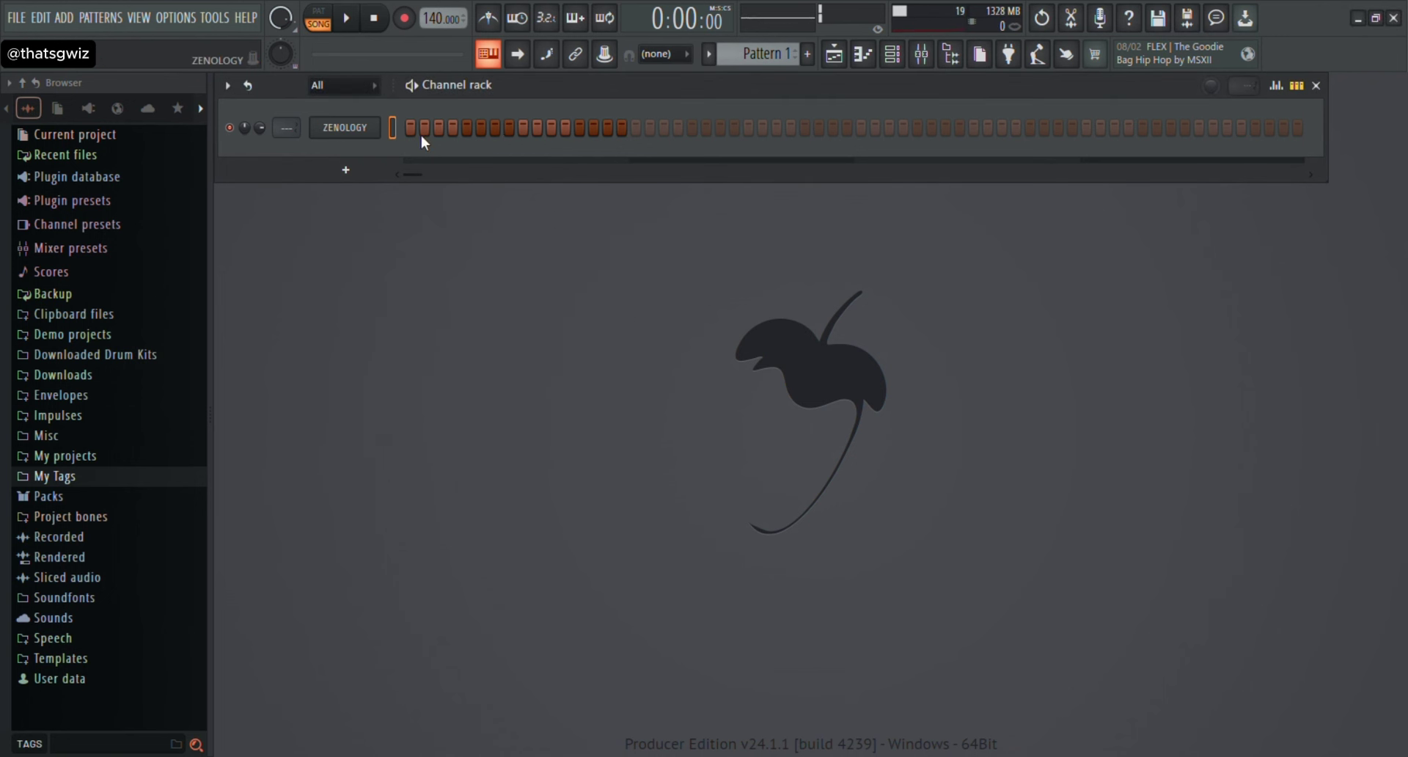
pyautogui.press('g')
pyautogui.press('g')
pyautogui.press('F7')
pyautogui.click(293, 230)
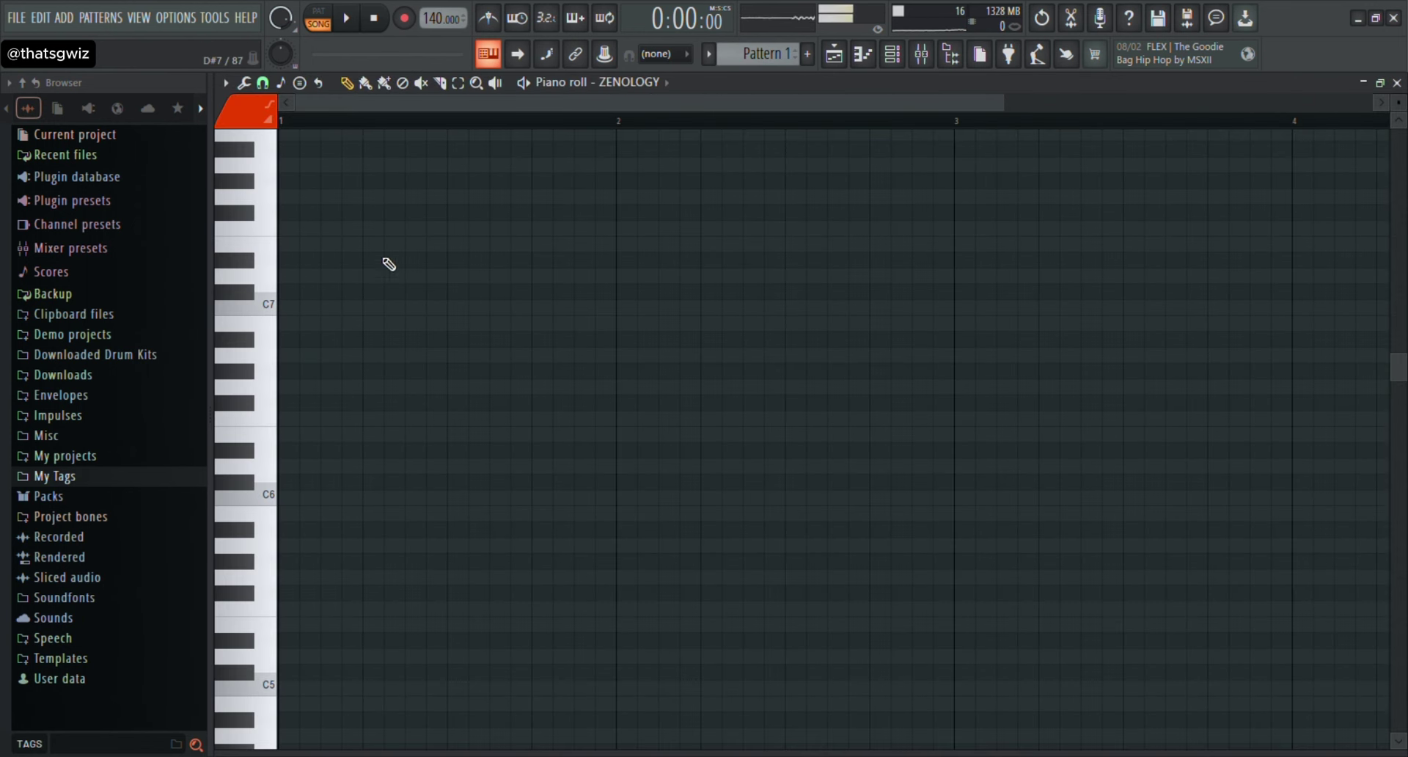
pyautogui.click(317, 499)
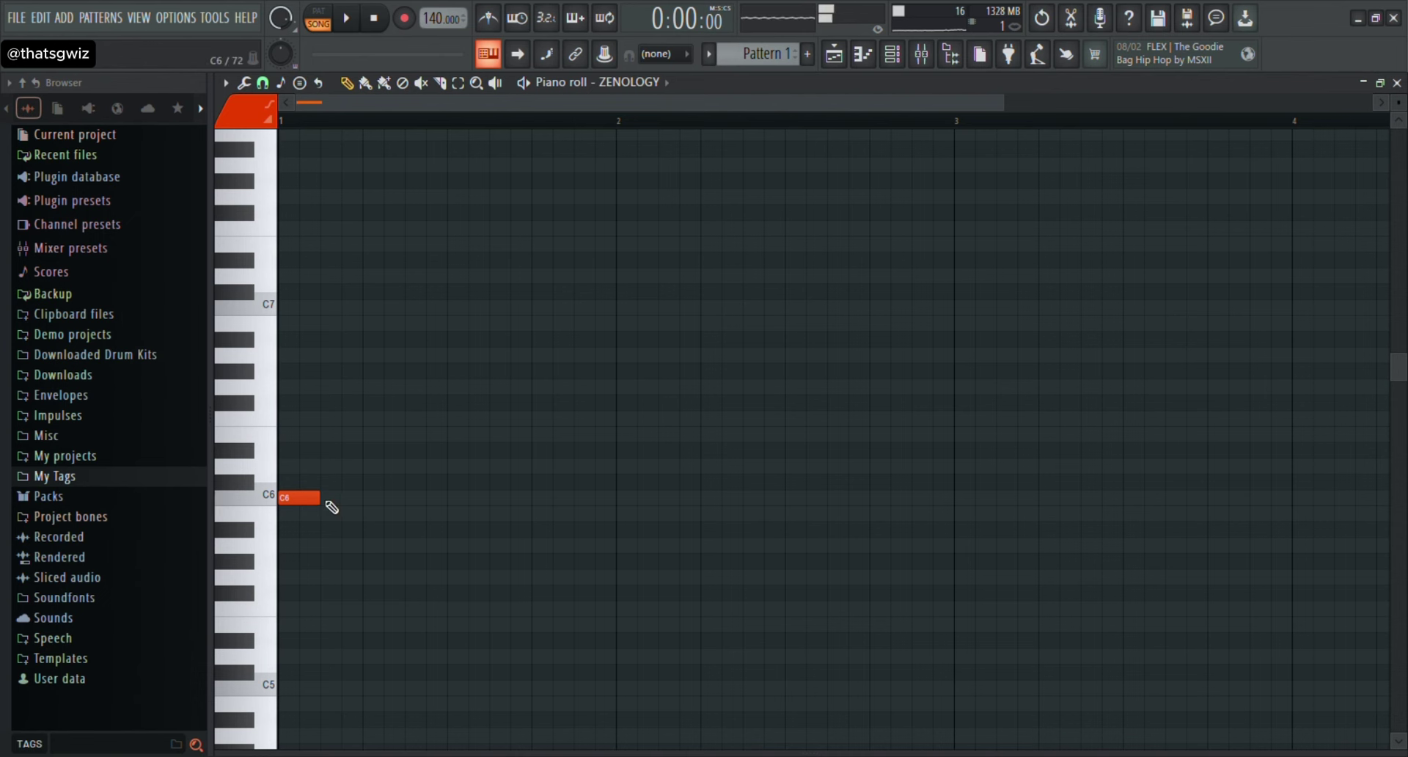
pyautogui.moveTo(321, 500); pyautogui.dragTo(426, 508)
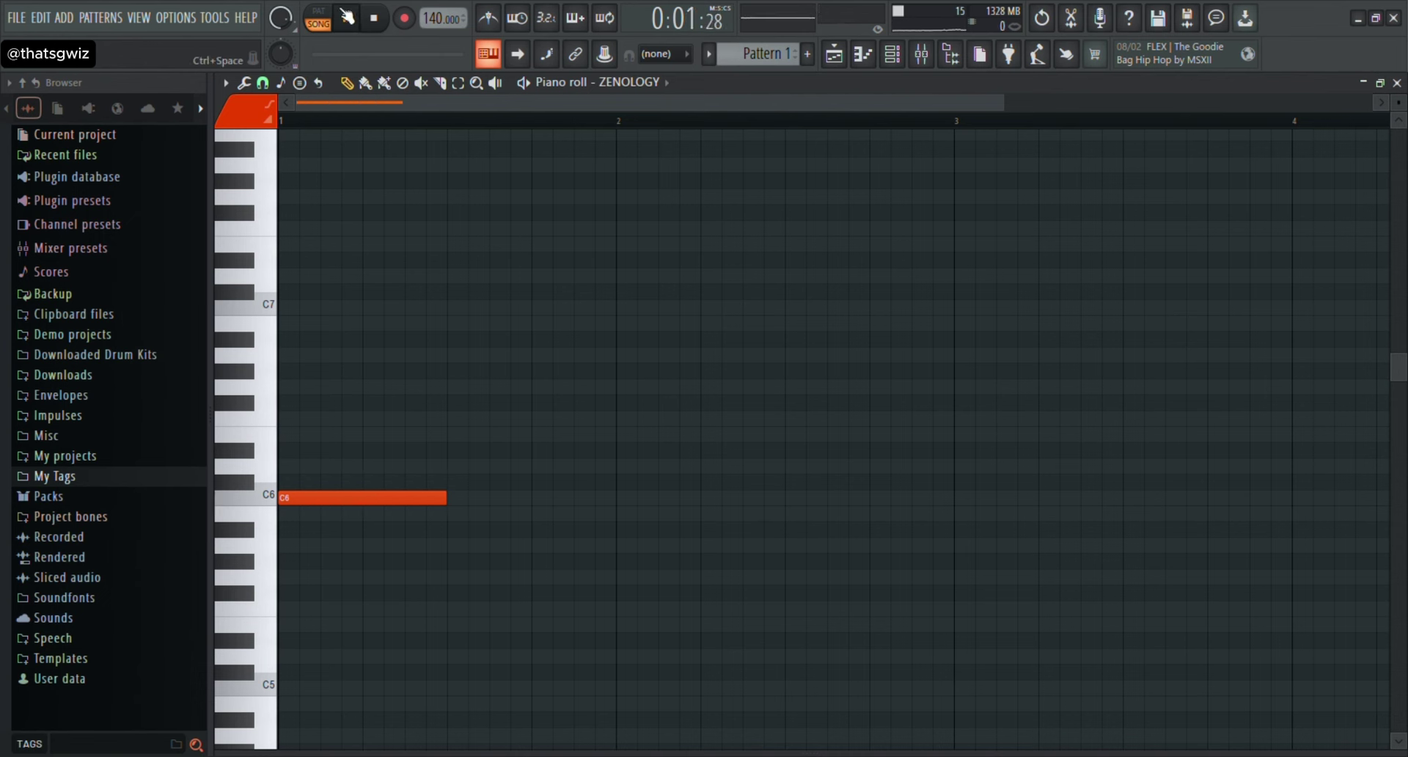
# Audition the note in pattern mode and set the project tempo to 160 BPM.
pyautogui.click(334, 29)
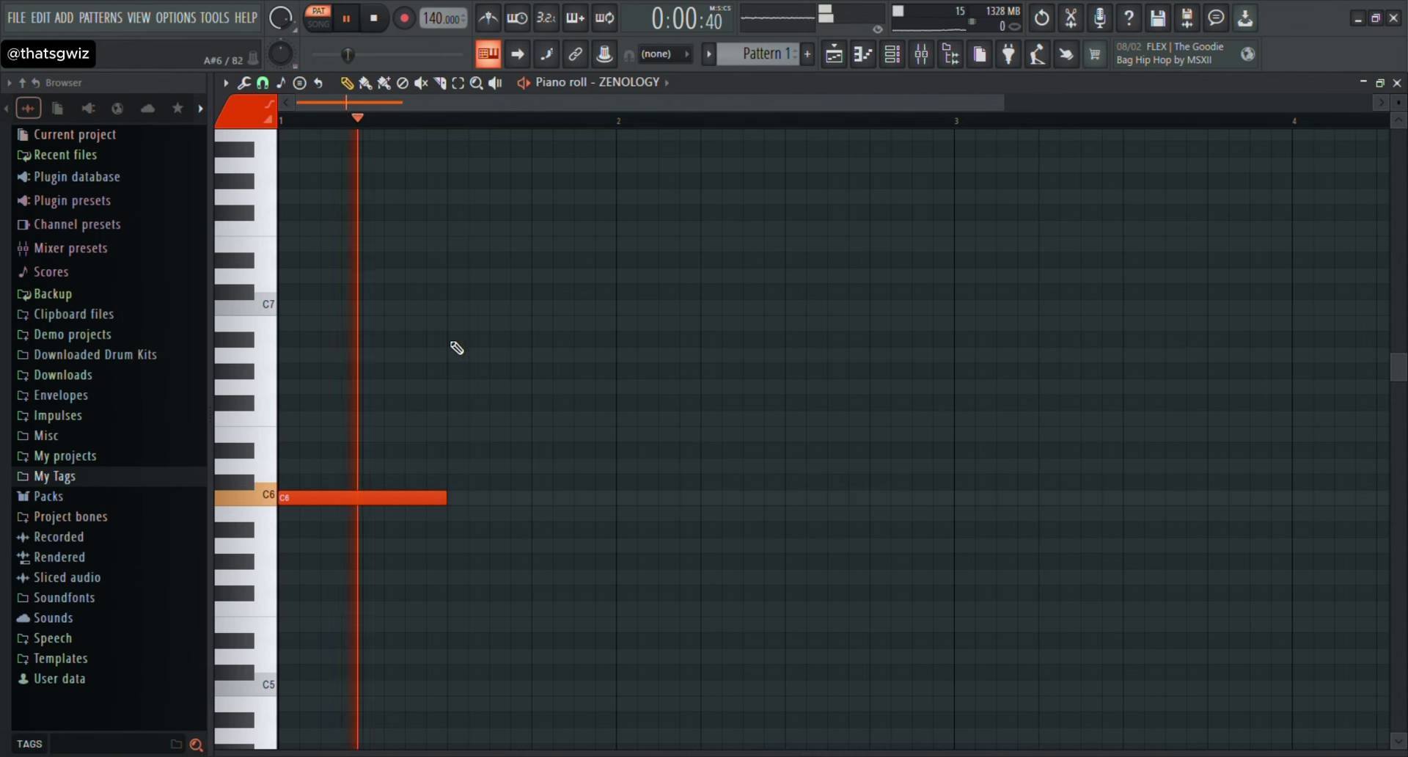
pyautogui.click(453, 546)
pyautogui.press('space')
pyautogui.rightClick(500, 549)
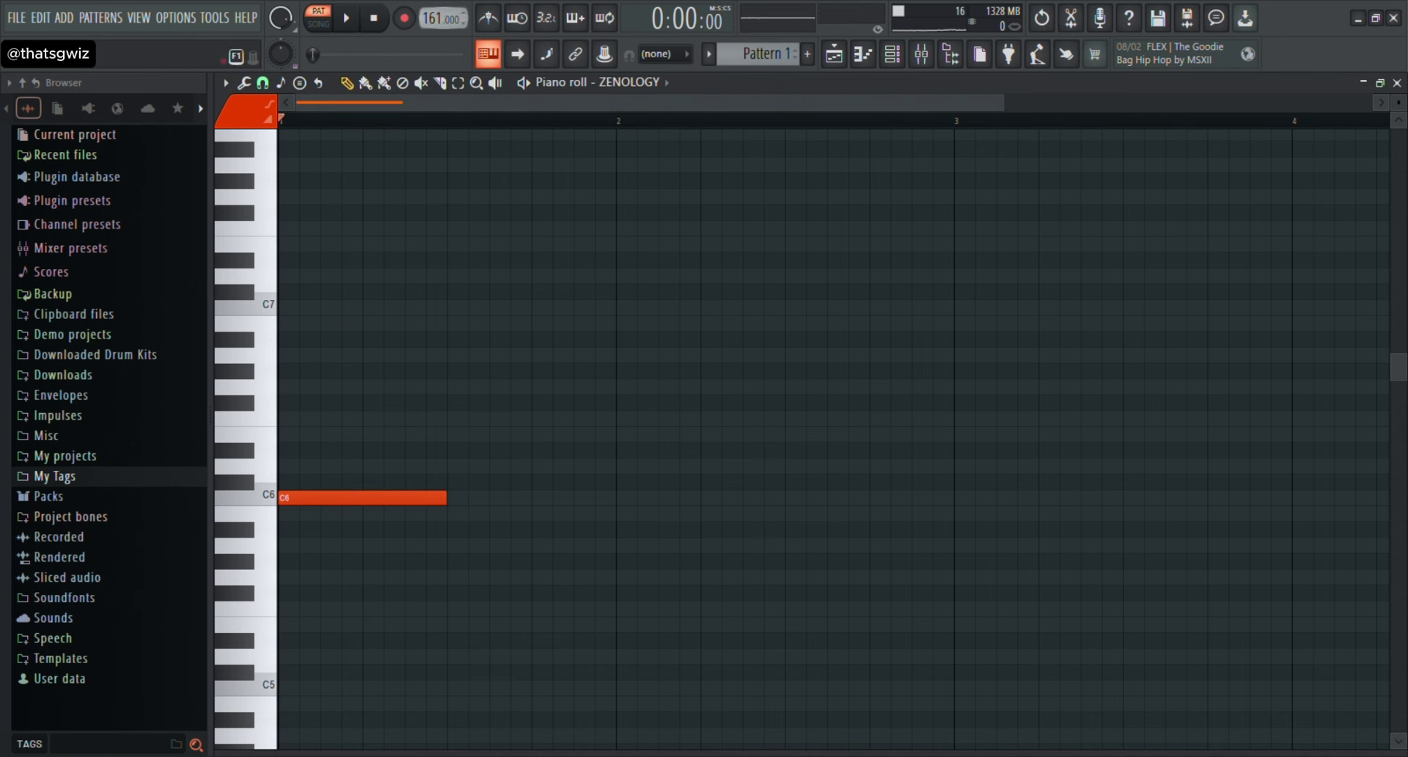
pyautogui.press('space')
# Place a half-bar A5 note in the second half of bar 1, removing the trial B5 note.
pyautogui.click(456, 513)
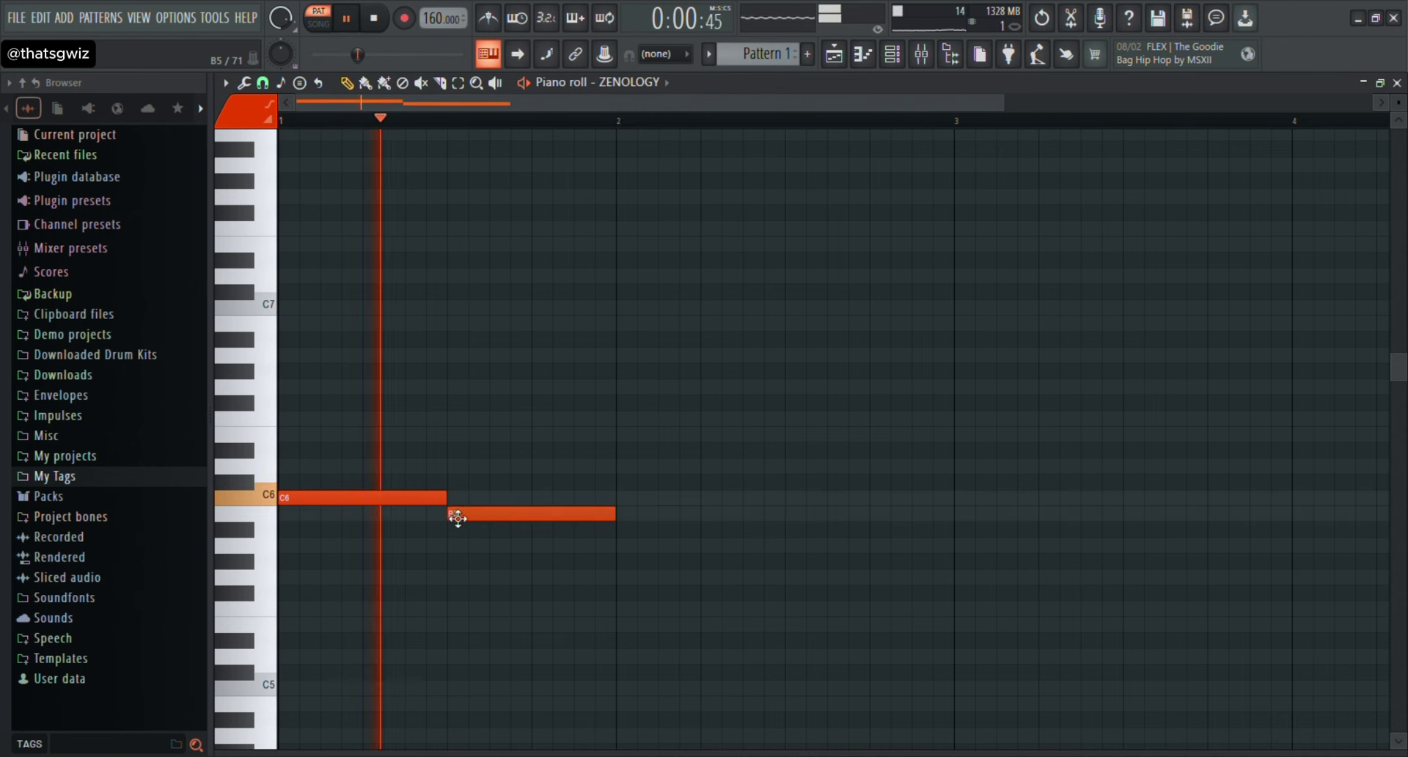
pyautogui.press('space')
pyautogui.rightClick(505, 518)
pyautogui.press('space')
pyautogui.click(452, 546)
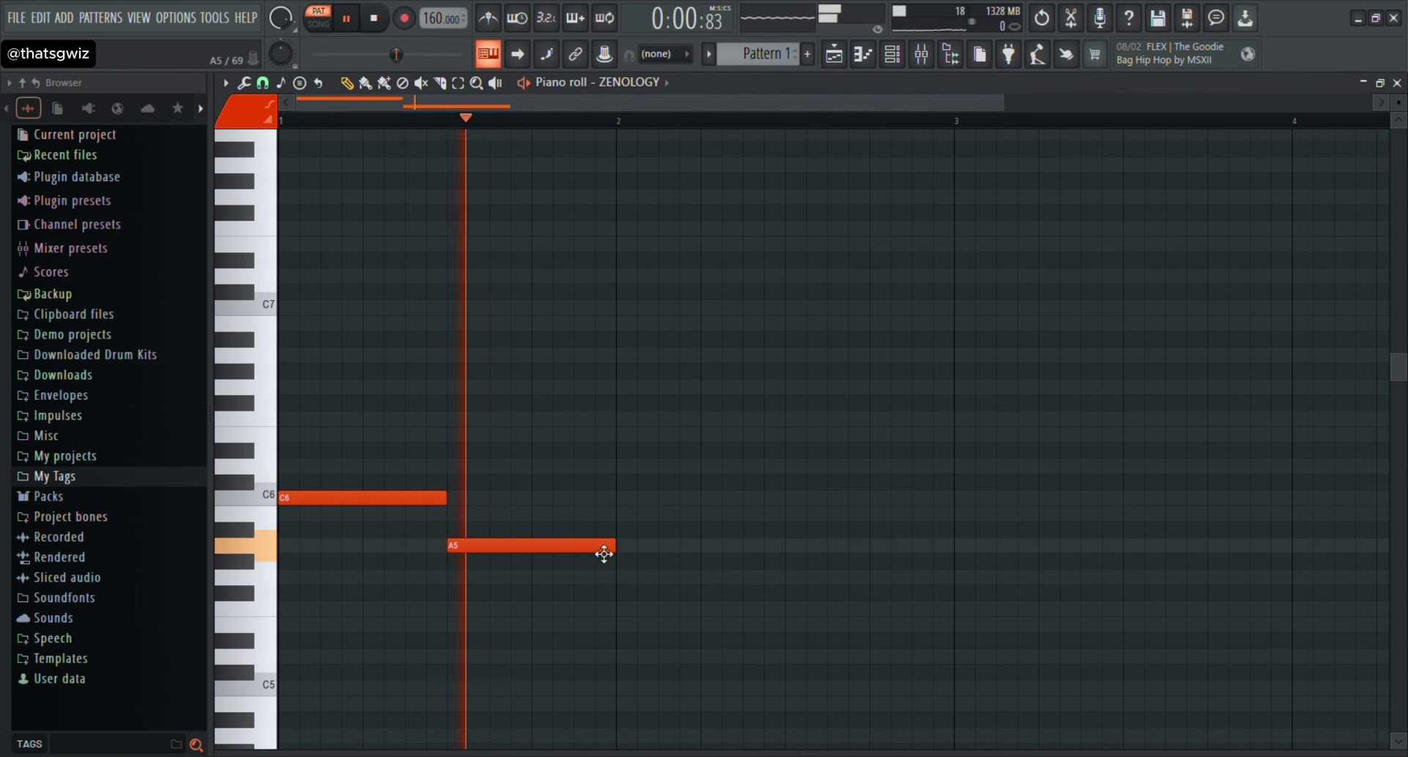
# Continue the descending line in bar 2 with half-bar G5 and E5 notes, removing the trial F5 note.
pyautogui.click(628, 586)
pyautogui.click(792, 610)
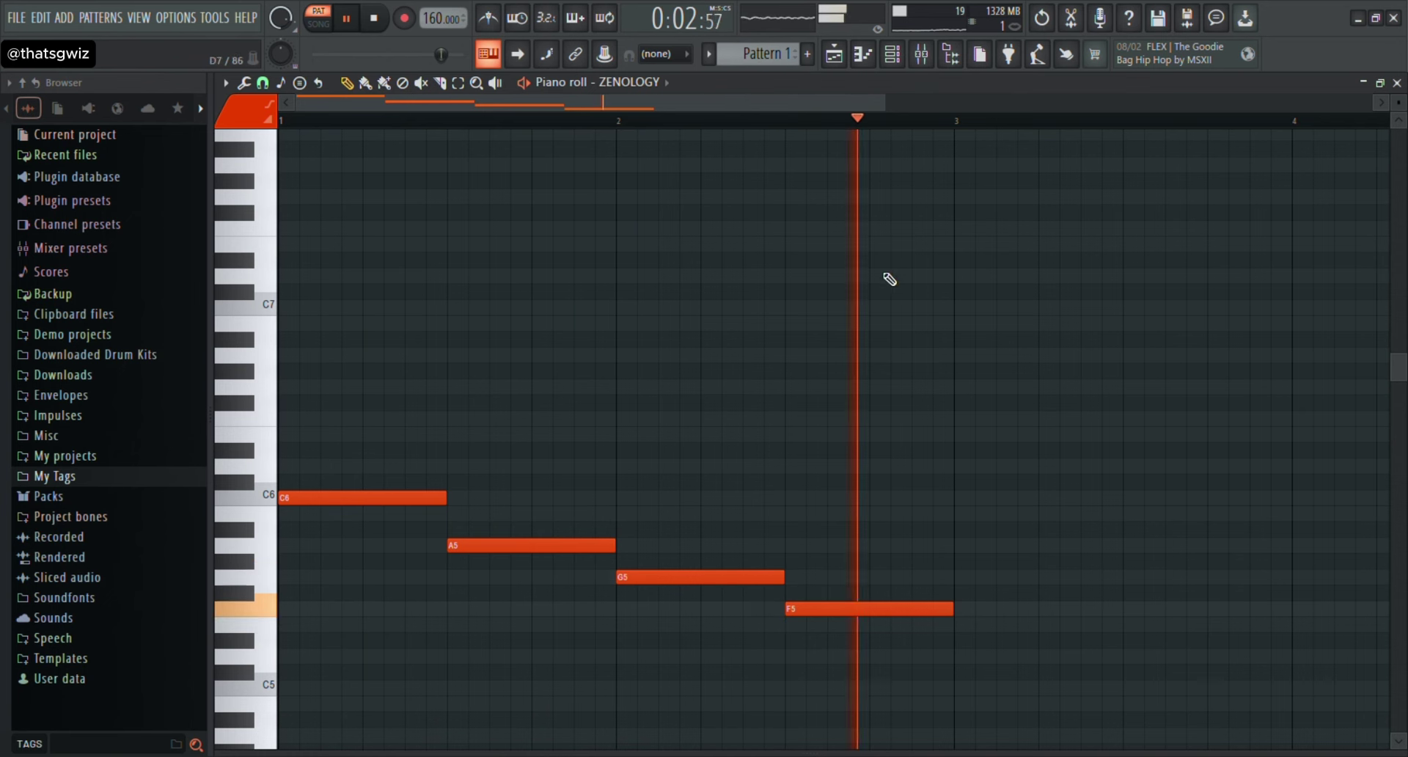
pyautogui.rightClick(848, 620)
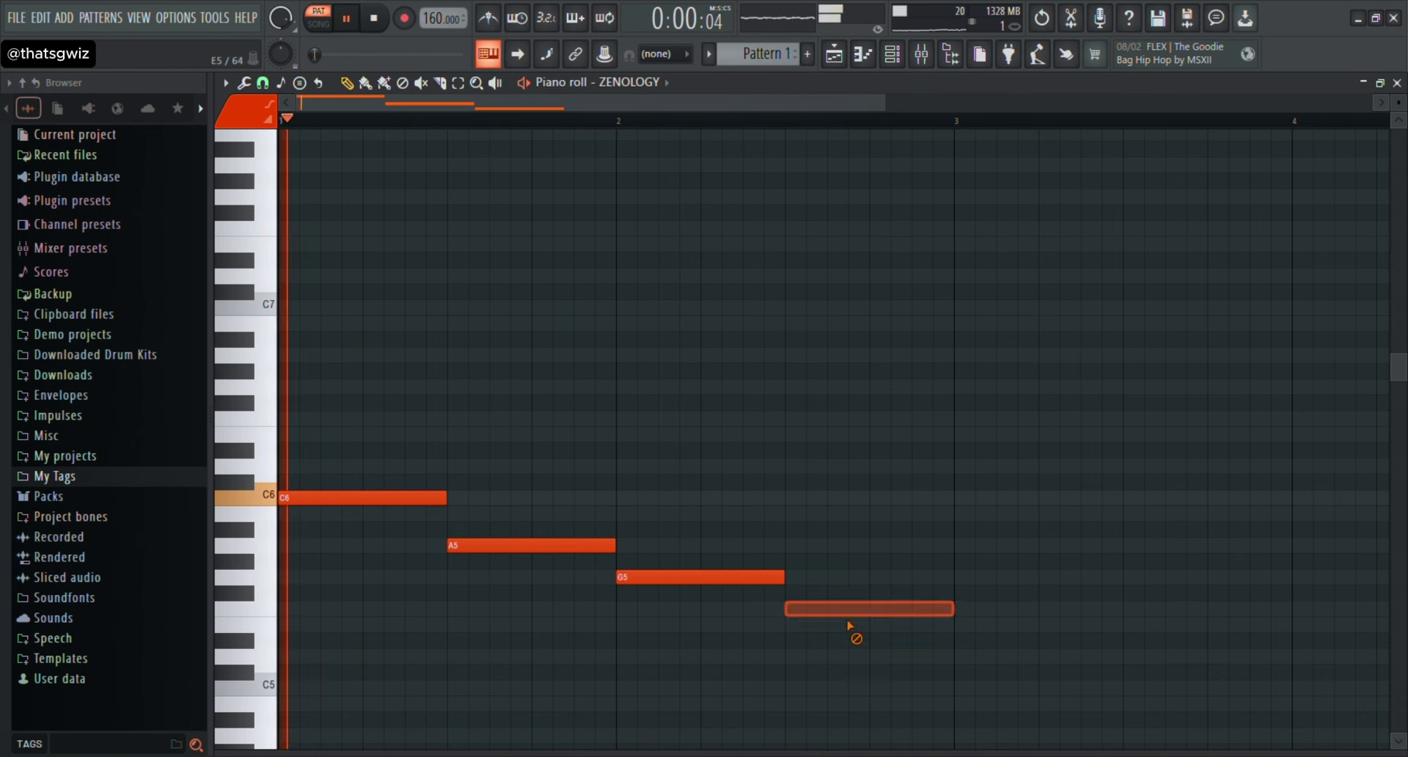
pyautogui.click(792, 625)
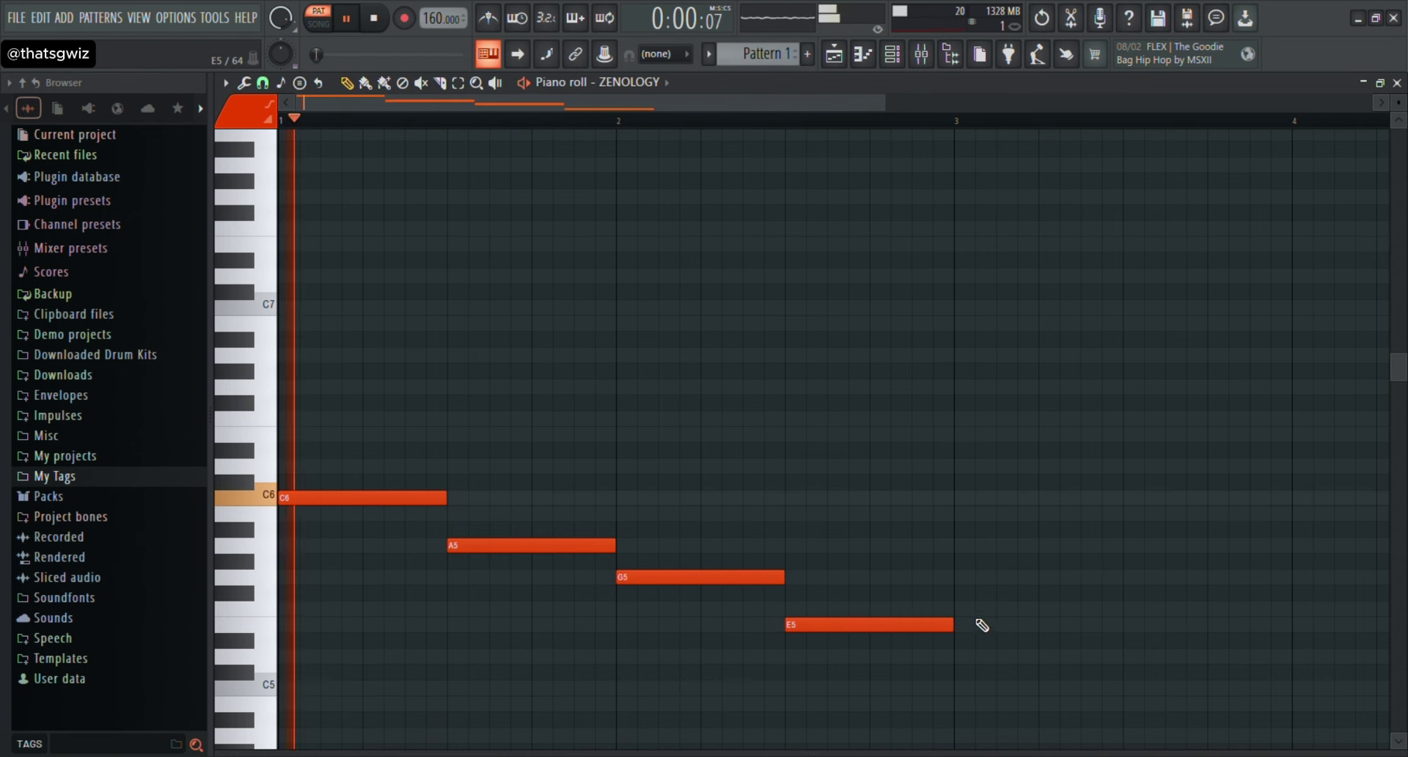
# Duplicate the two-bar phrase into bars 3 and 4, raise the bar 2 E5 note to F5, and close the piano roll.
pyautogui.hotkey('ctrl', 'b')
pyautogui.hotkey('ctrl', 'd')
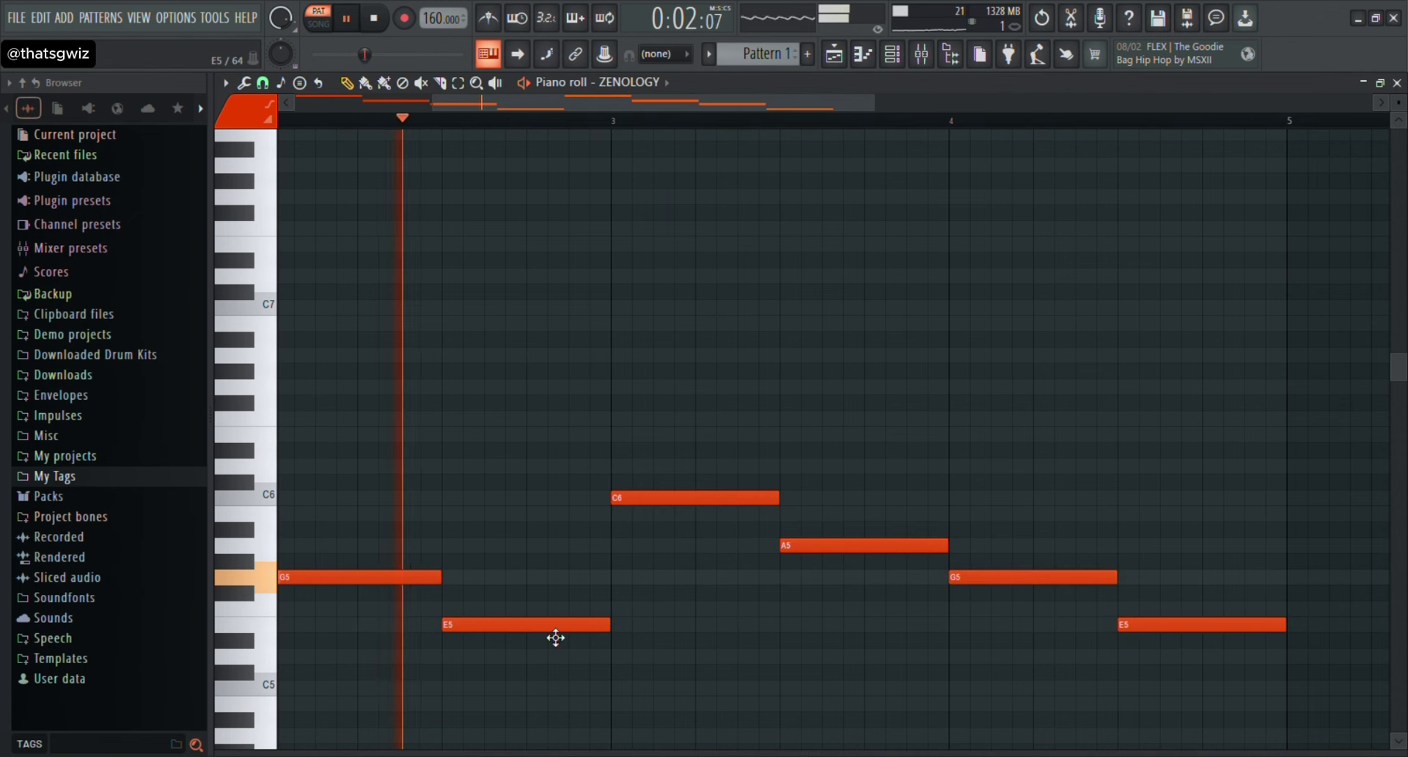
pyautogui.moveTo(550, 624); pyautogui.dragTo(550, 612)
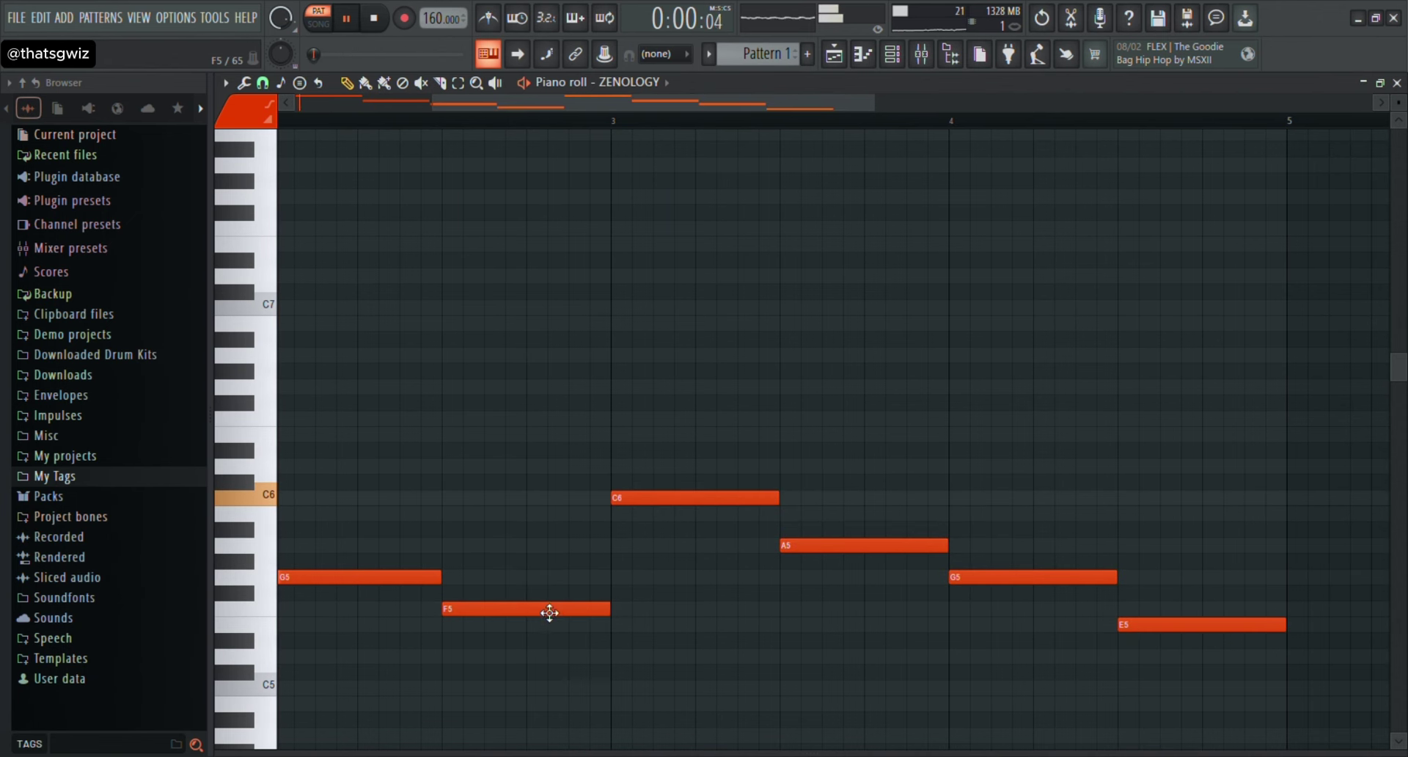
pyautogui.click(1398, 83)
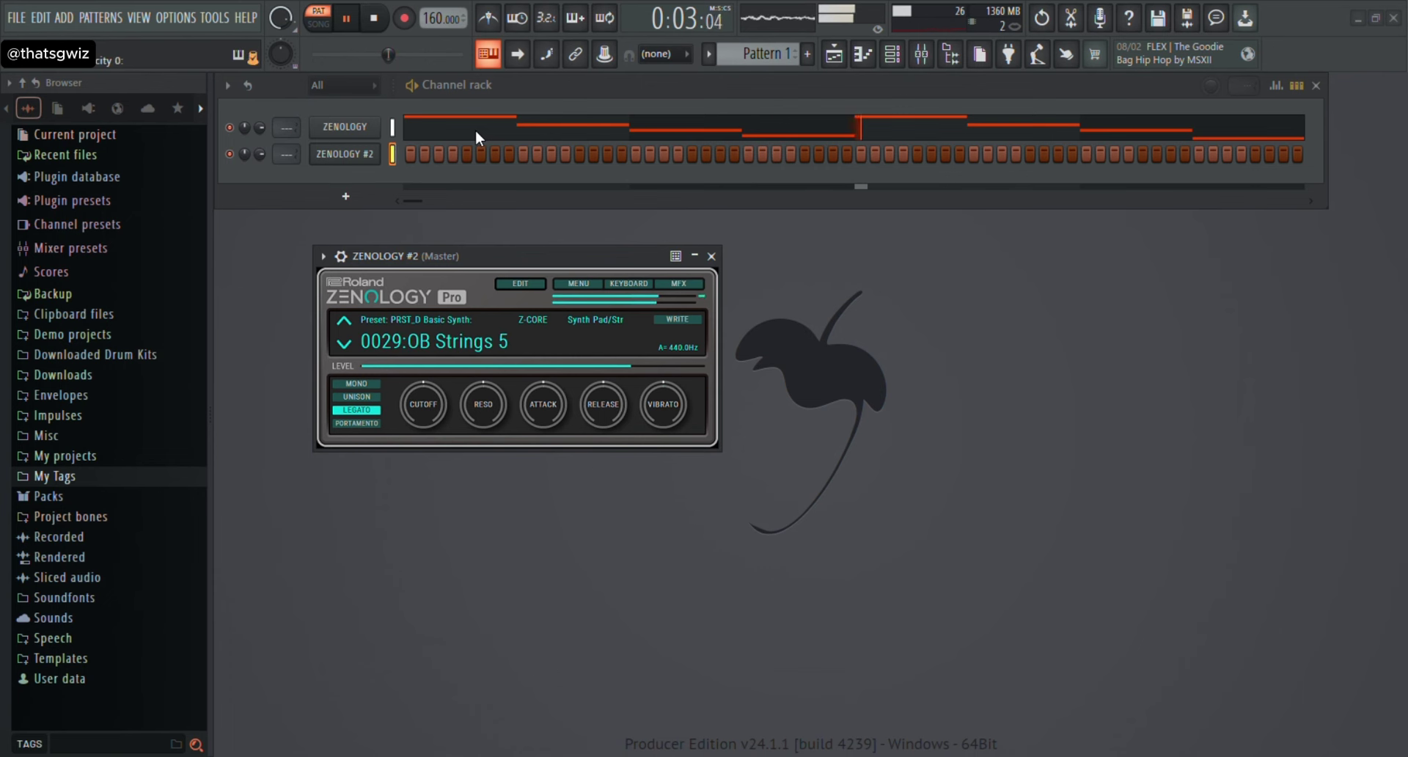
# Open the ZENOLOGY #2 channel's piano roll and place a D6 note on beat 2 of bar 1, shortened to half a beat.
pyautogui.click(712, 257)
pyautogui.click(363, 156)
pyautogui.click(371, 449)
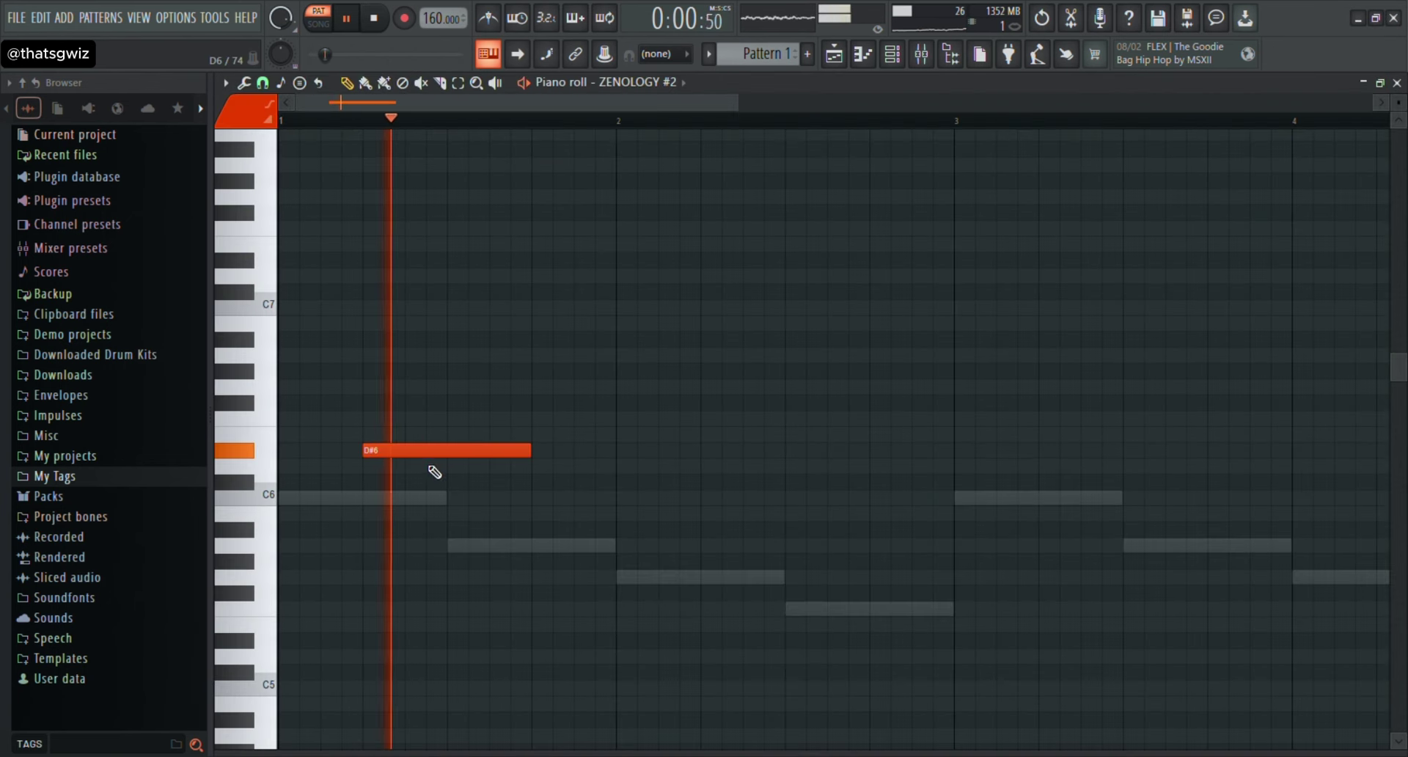
pyautogui.rightClick(415, 454)
pyautogui.press('space')
pyautogui.press('space')
pyautogui.click(374, 466)
pyautogui.click(373, 19)
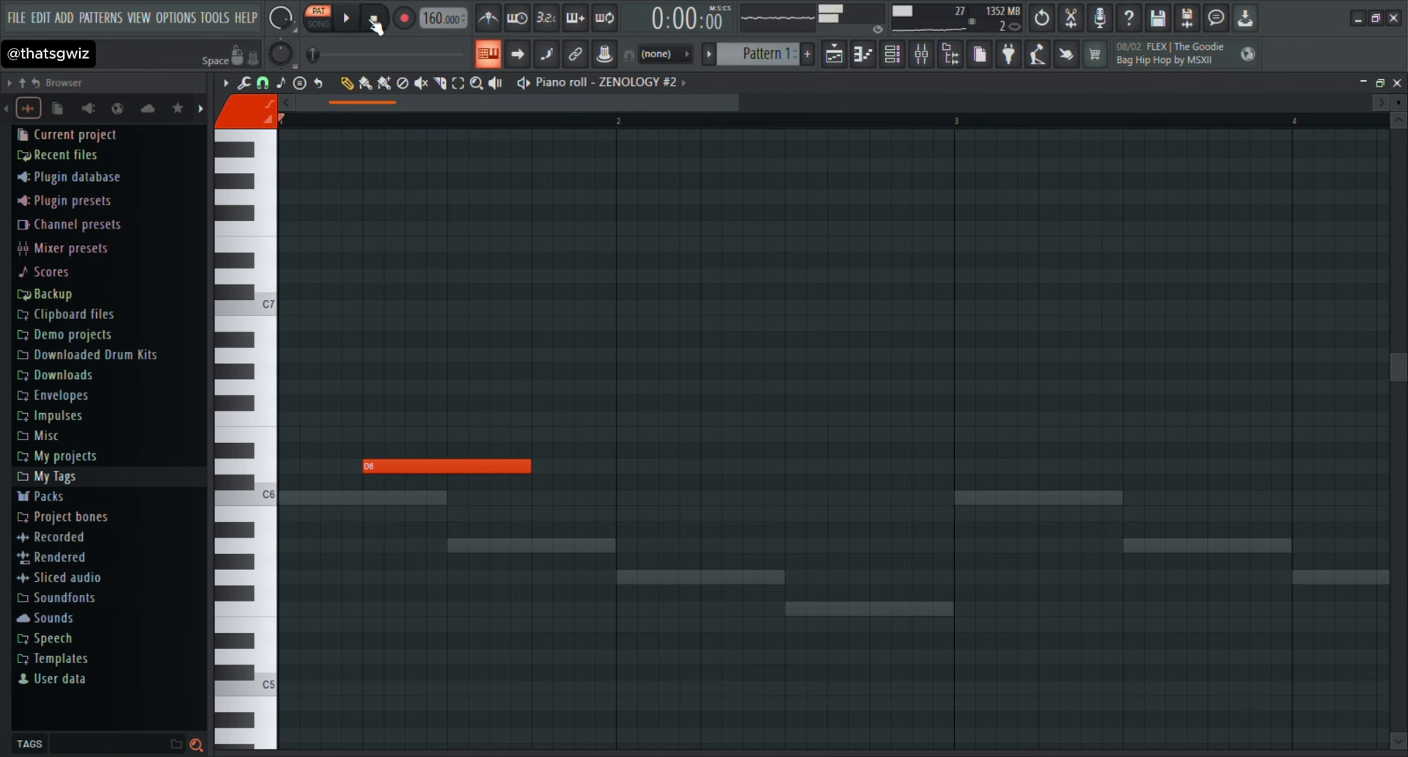
pyautogui.moveTo(463, 483); pyautogui.dragTo(422, 484)
pyautogui.press('space')
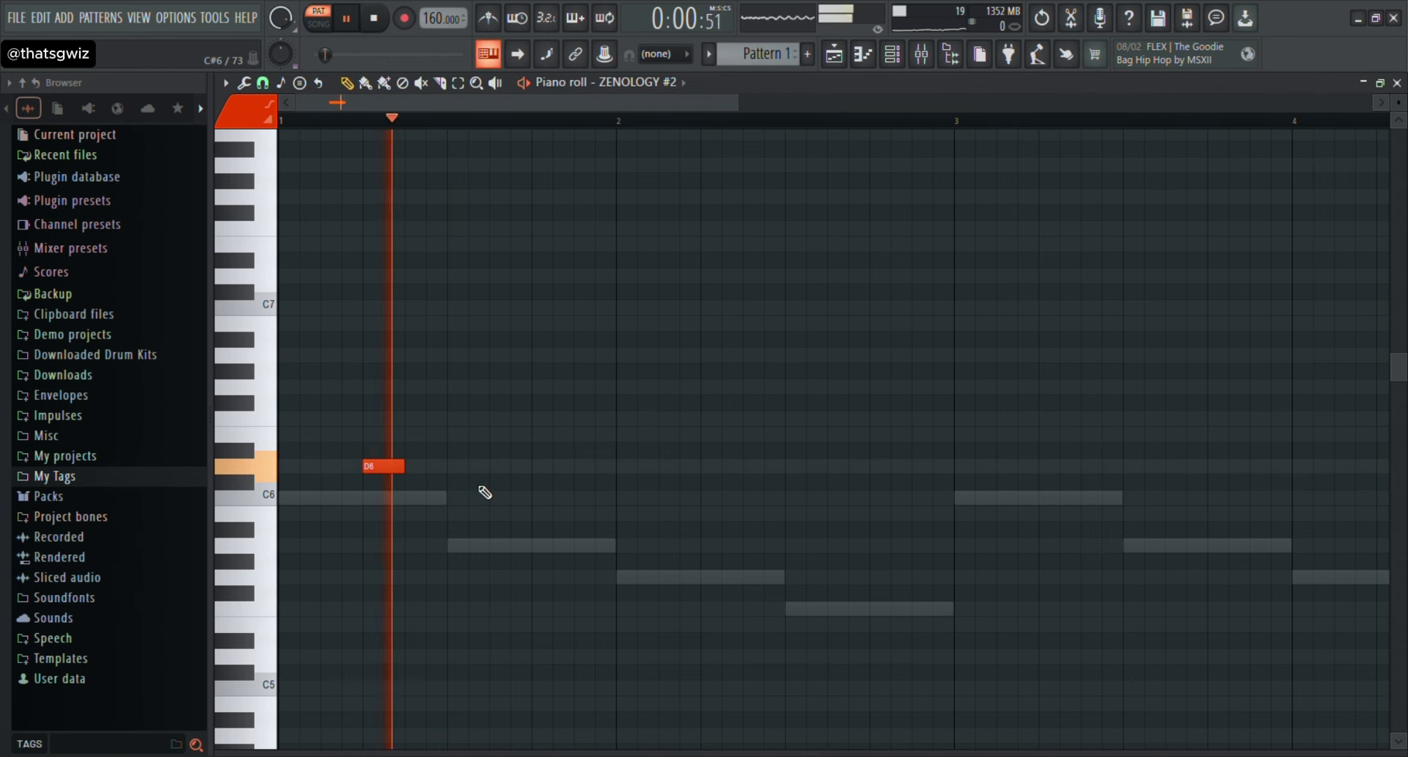
# Add half-beat C6 and E6 notes in bar 1, followed by two B5 notes and a C6 note in bar 2.
pyautogui.click(501, 499)
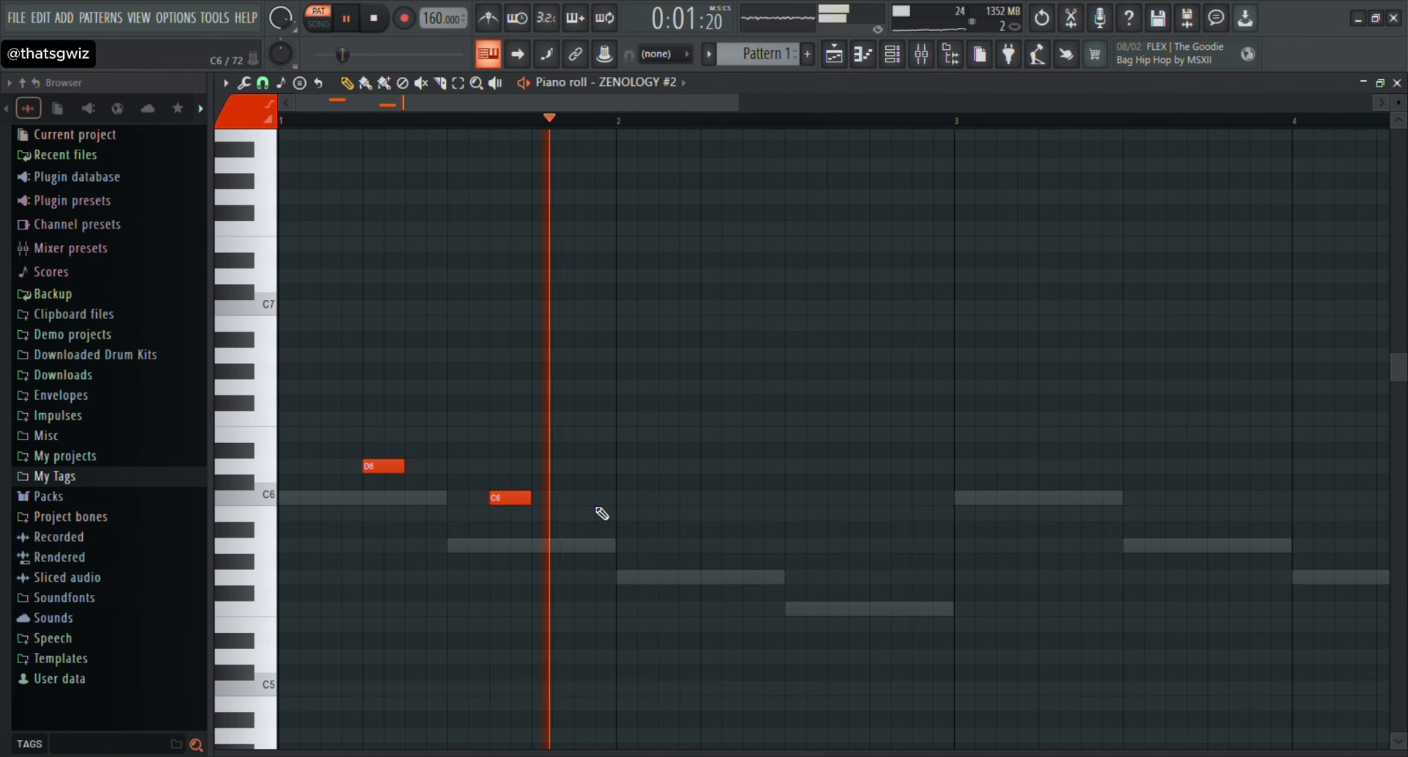
pyautogui.click(586, 436)
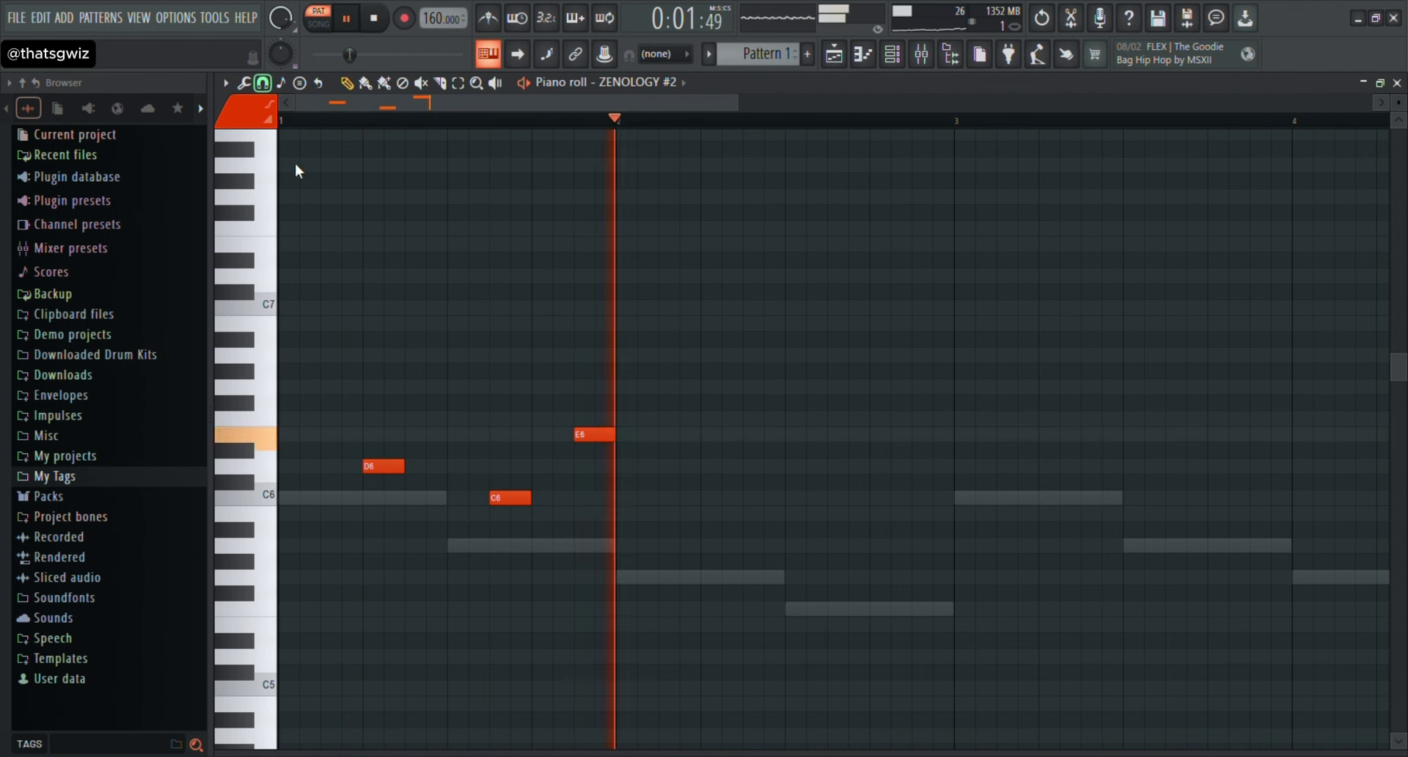
pyautogui.press('space')
pyautogui.click(711, 530)
pyautogui.moveTo(711, 530); pyautogui.dragTo(713, 514)
pyautogui.press('space')
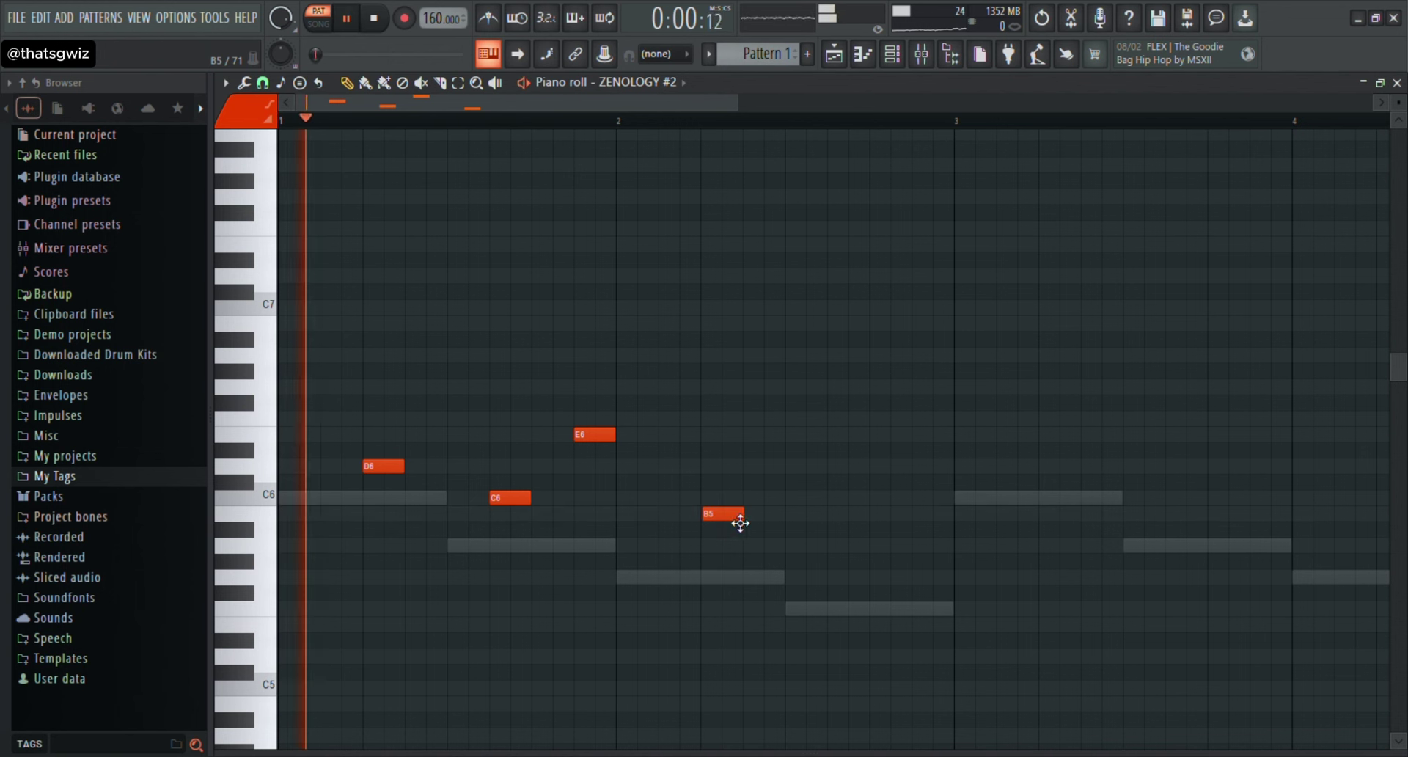
pyautogui.click(836, 515)
pyautogui.click(919, 499)
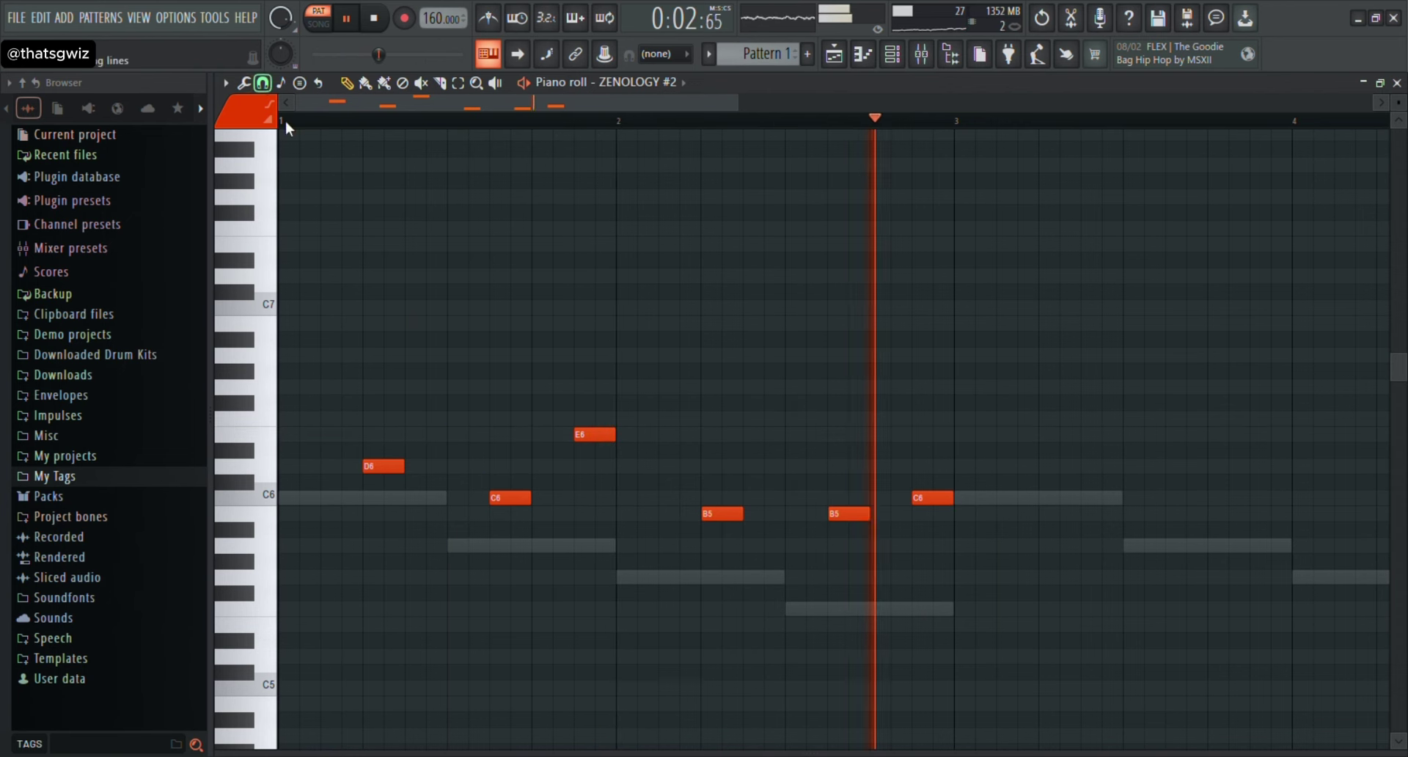
# Duplicate the two-bar ZENOLOGY #2 melody into bars 3 and 4 and close the piano roll.
pyautogui.moveTo(958, 125); pyautogui.dragTo(280, 125)
pyautogui.hotkey('ctrl', 'b')
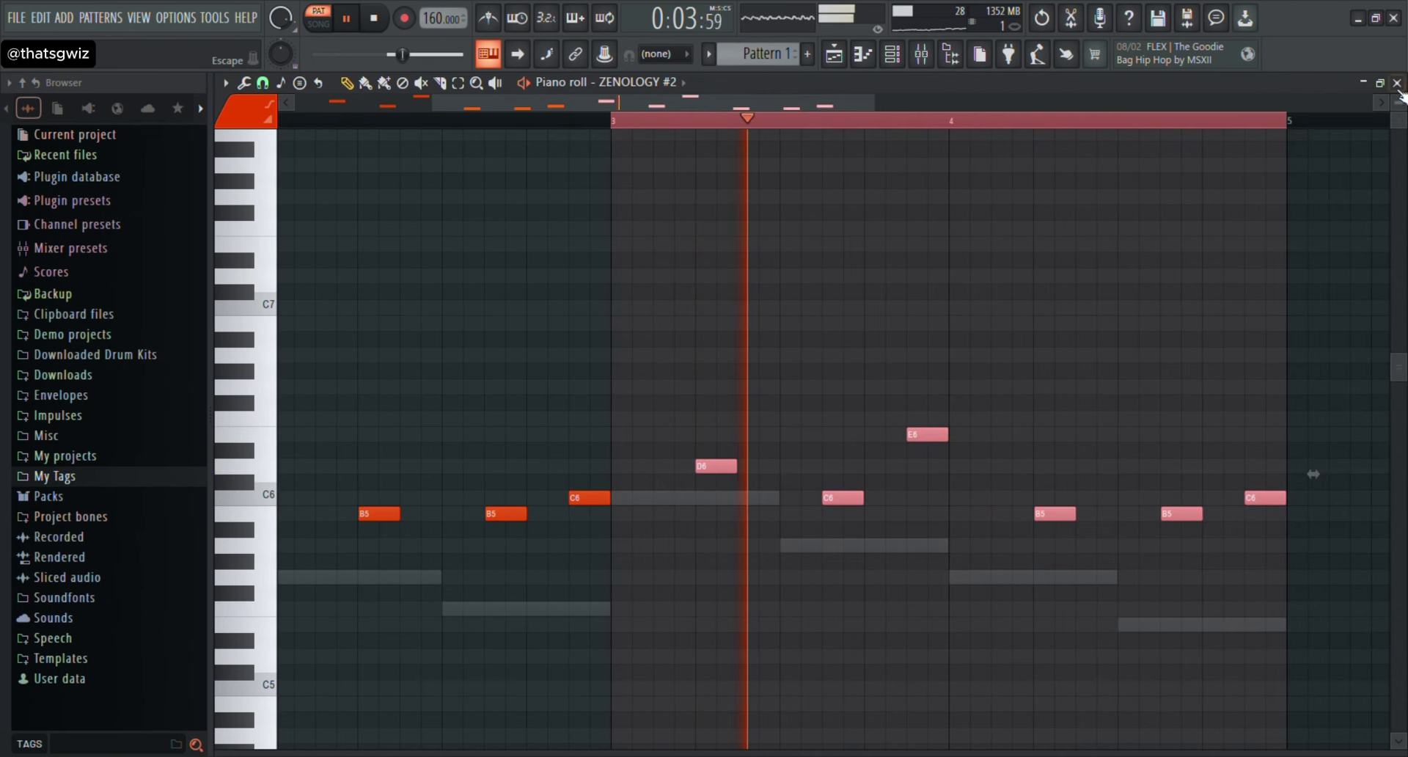
pyautogui.click(1396, 83)
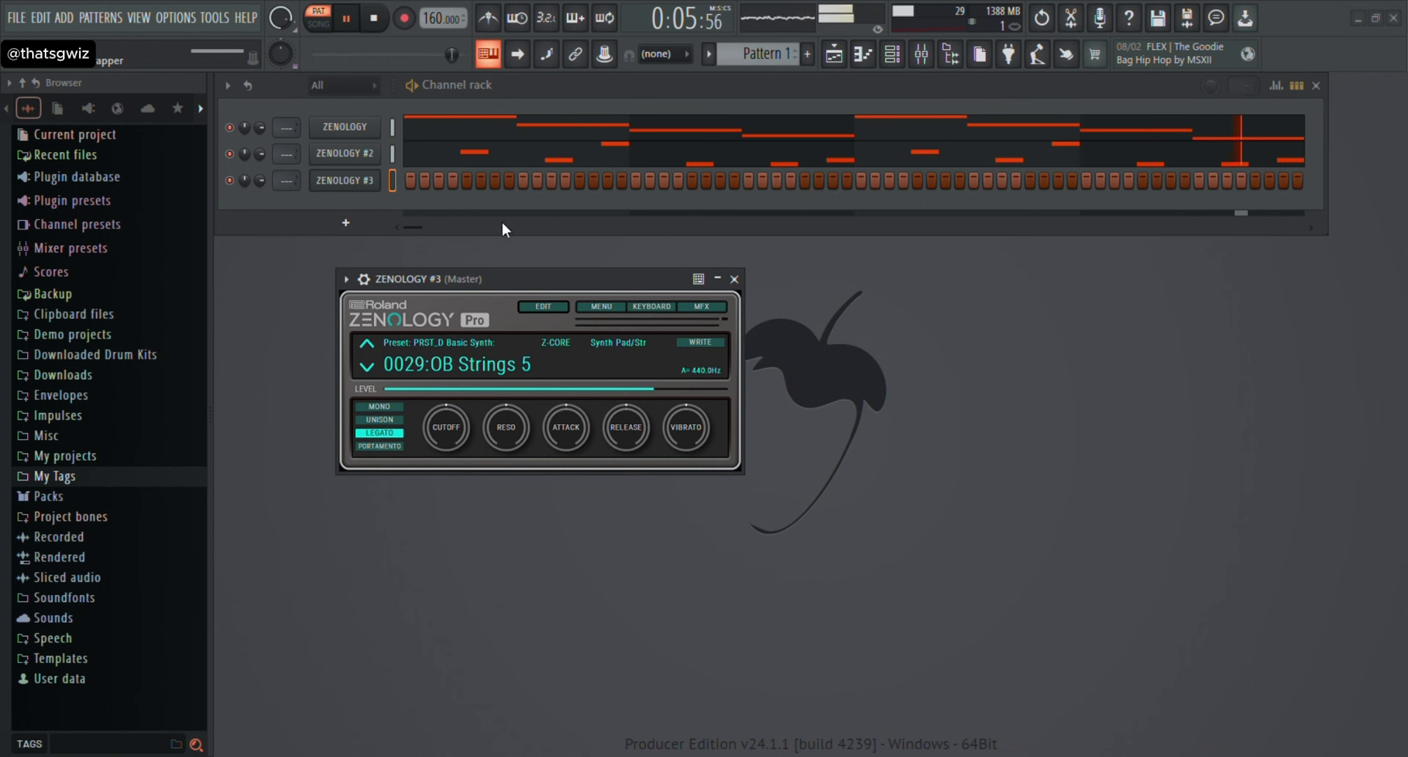
# Audition the pattern, close the ZENOLOGY #3 plugin window and open that channel's piano roll.
pyautogui.press('space')
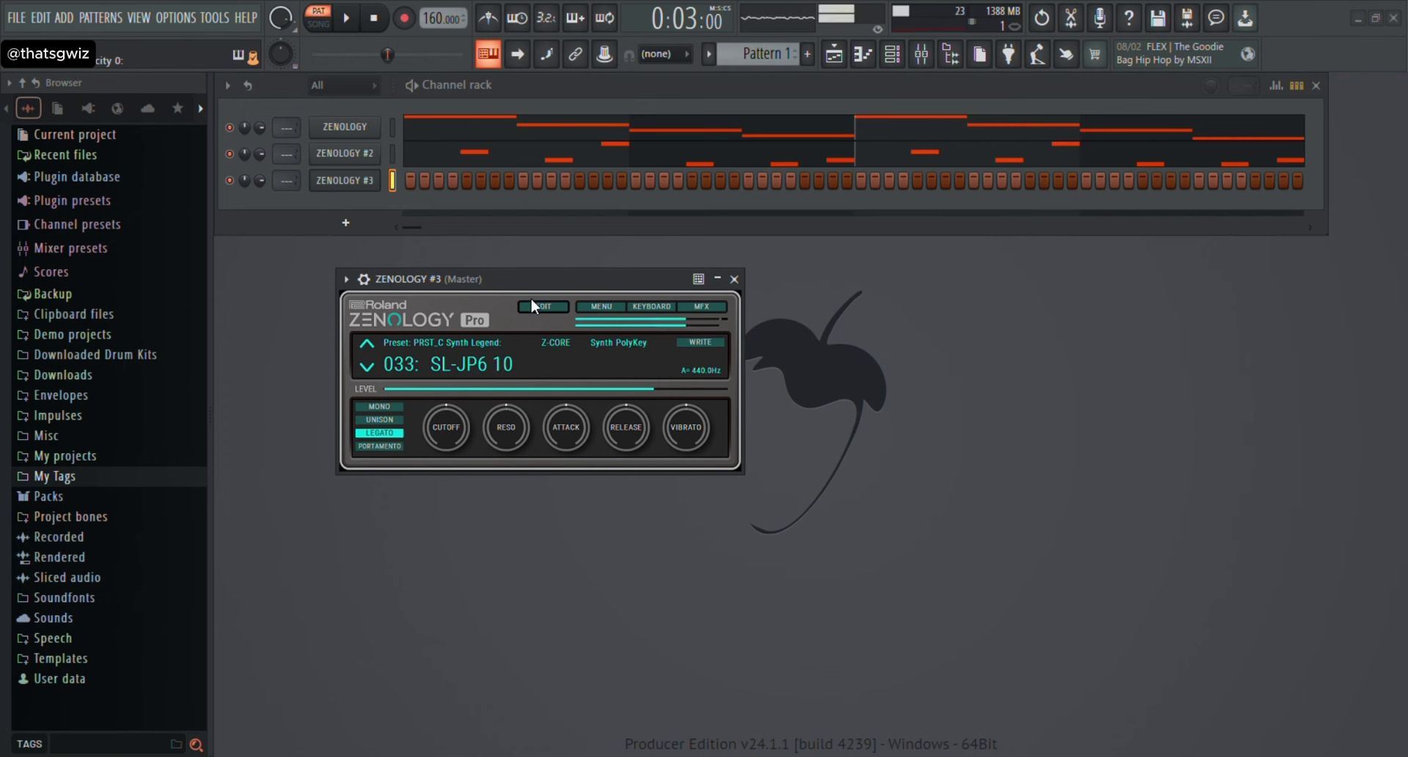
pyautogui.press('space')
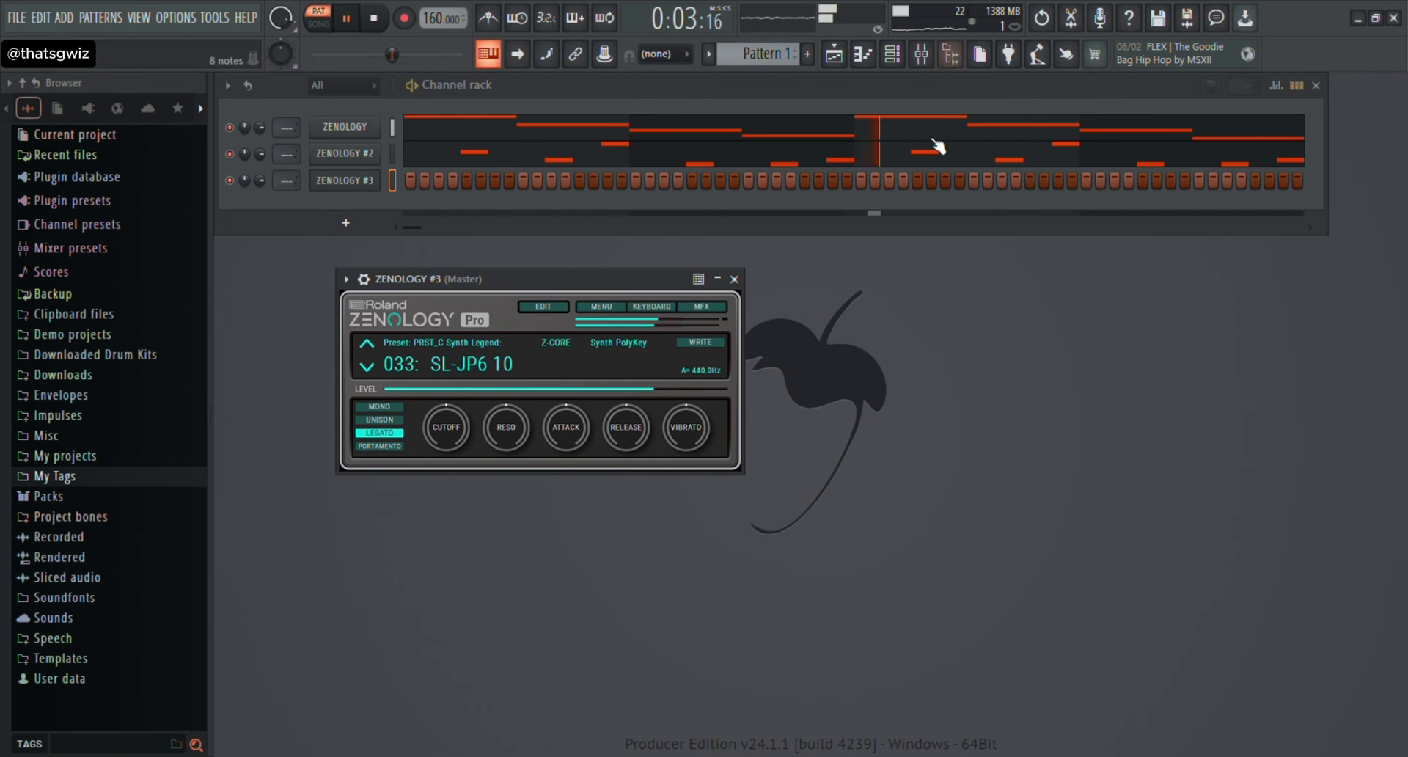
pyautogui.click(734, 278)
pyautogui.click(372, 24)
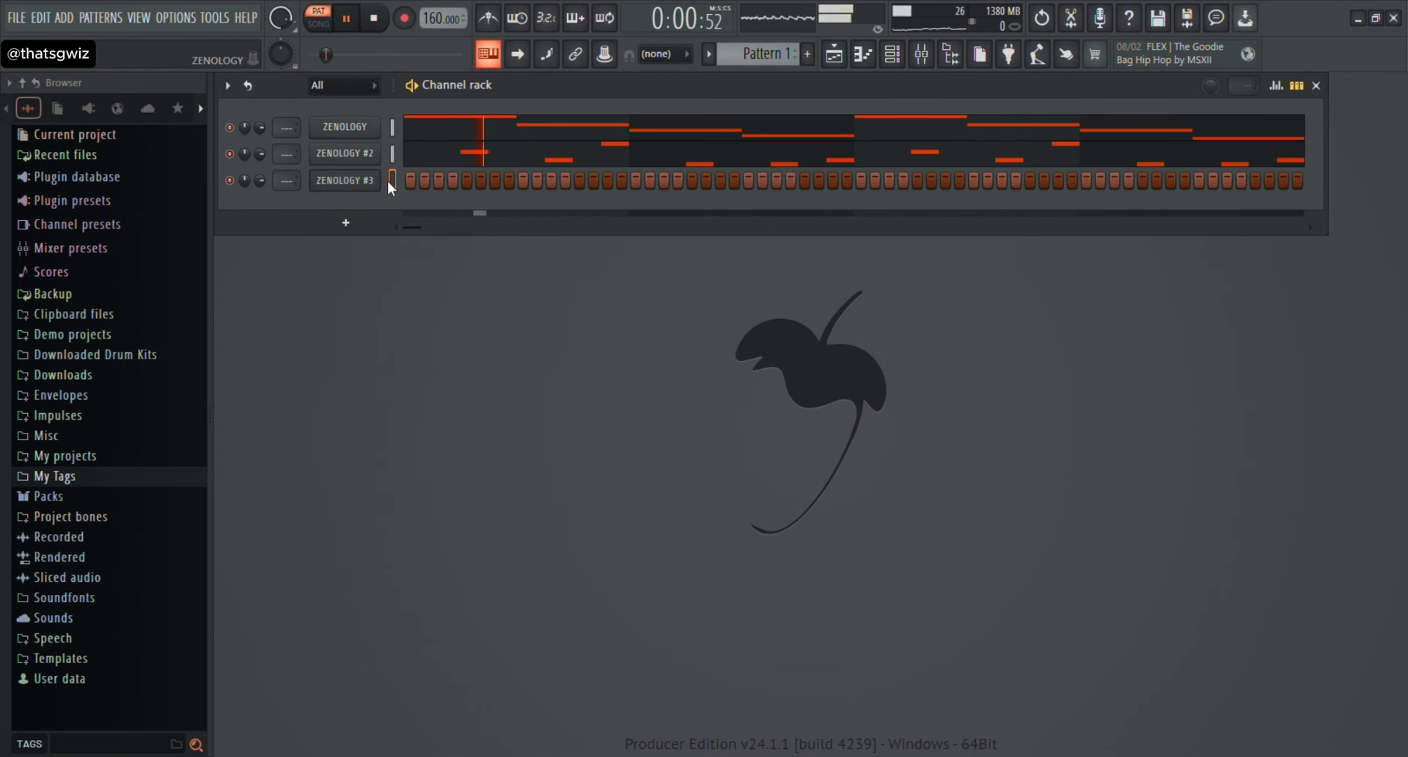
pyautogui.press('F7')
# Place a half-beat C6 note at the start of bar 1, replacing the trial D6 note.
pyautogui.press('space')
pyautogui.moveTo(308, 404); pyautogui.dragTo(246, 478)
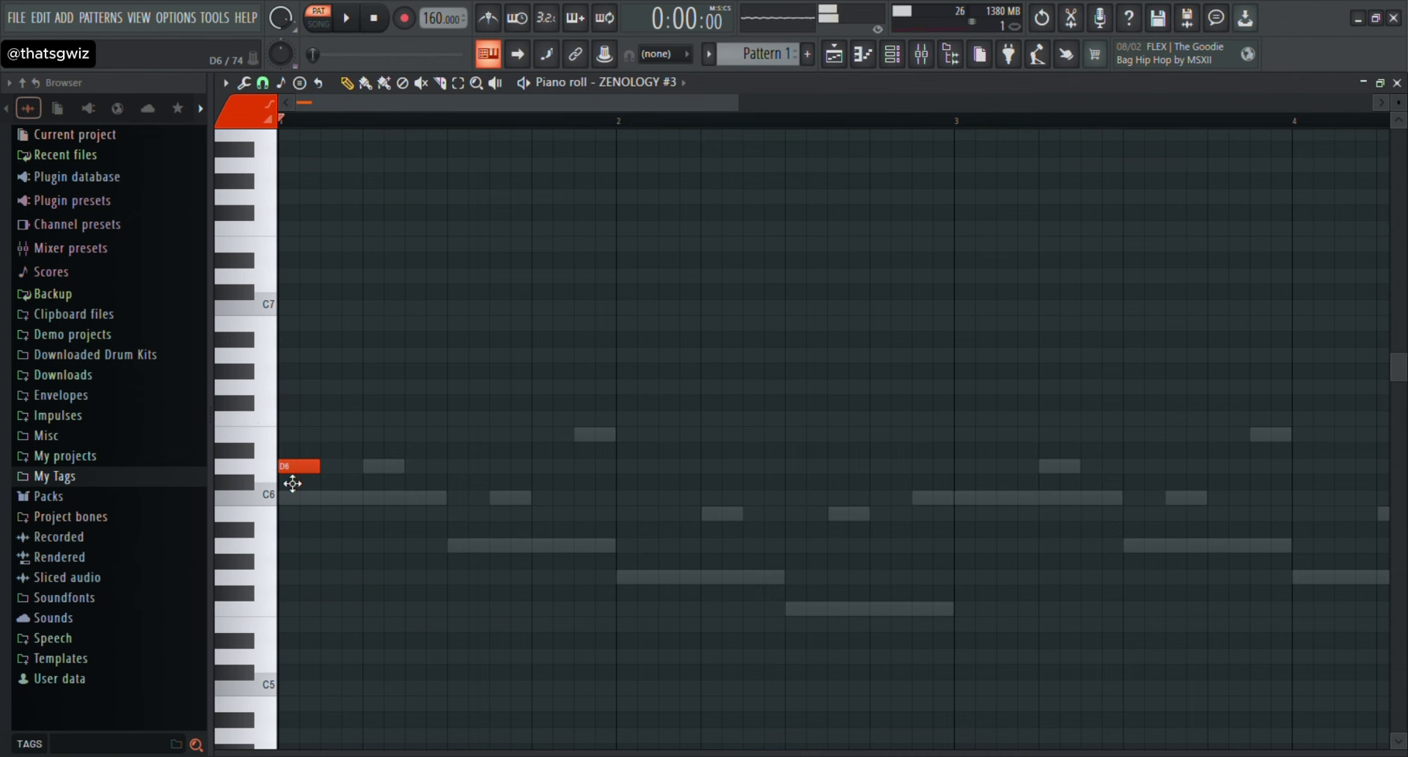
pyautogui.press('space')
pyautogui.press('space')
pyautogui.rightClick(299, 468)
pyautogui.click(297, 498)
pyautogui.press('space')
pyautogui.press('space')
pyautogui.press('space')
# Add consecutive half-beat D6, E6 and D6 notes directly after the C6 note.
pyautogui.click(341, 484)
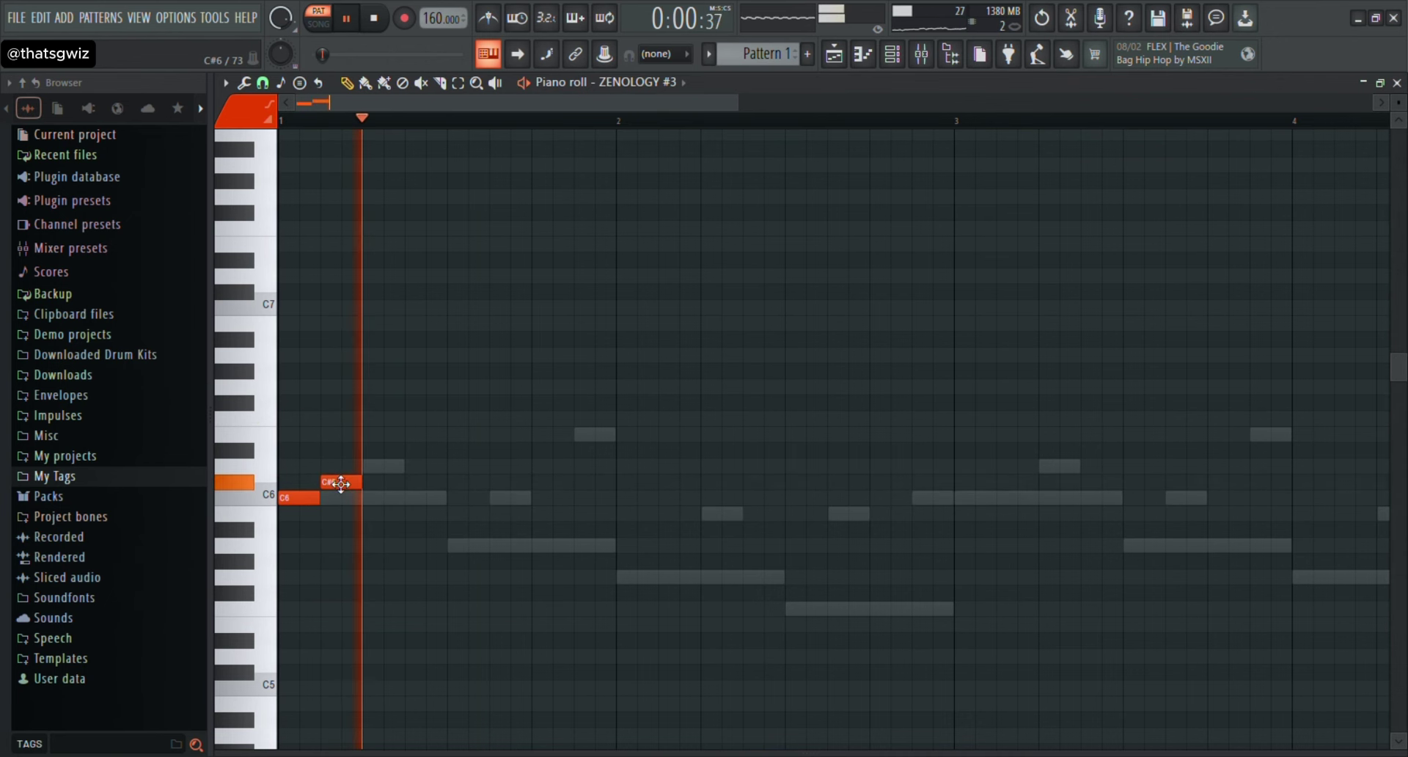
pyautogui.moveTo(341, 483); pyautogui.dragTo(341, 468)
pyautogui.click(383, 434)
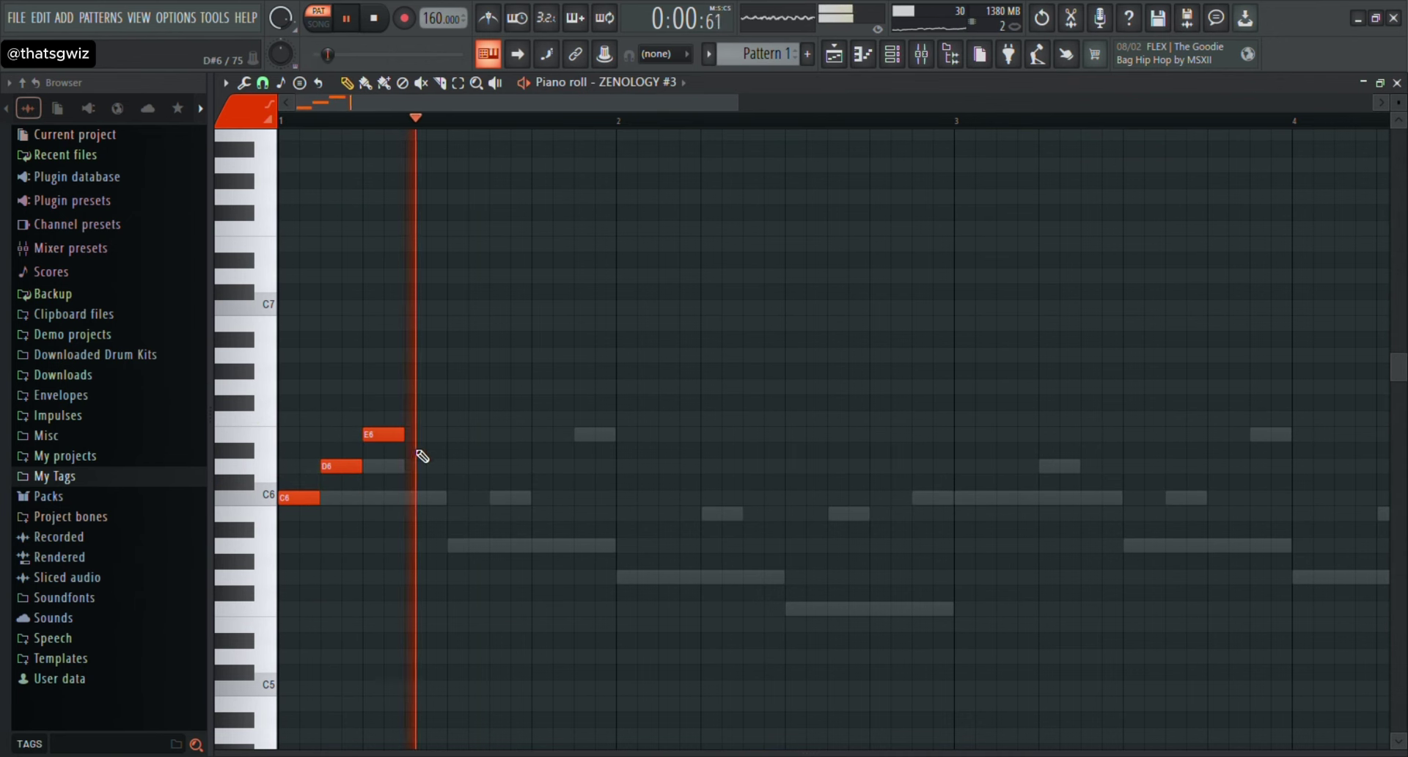
pyautogui.click(412, 466)
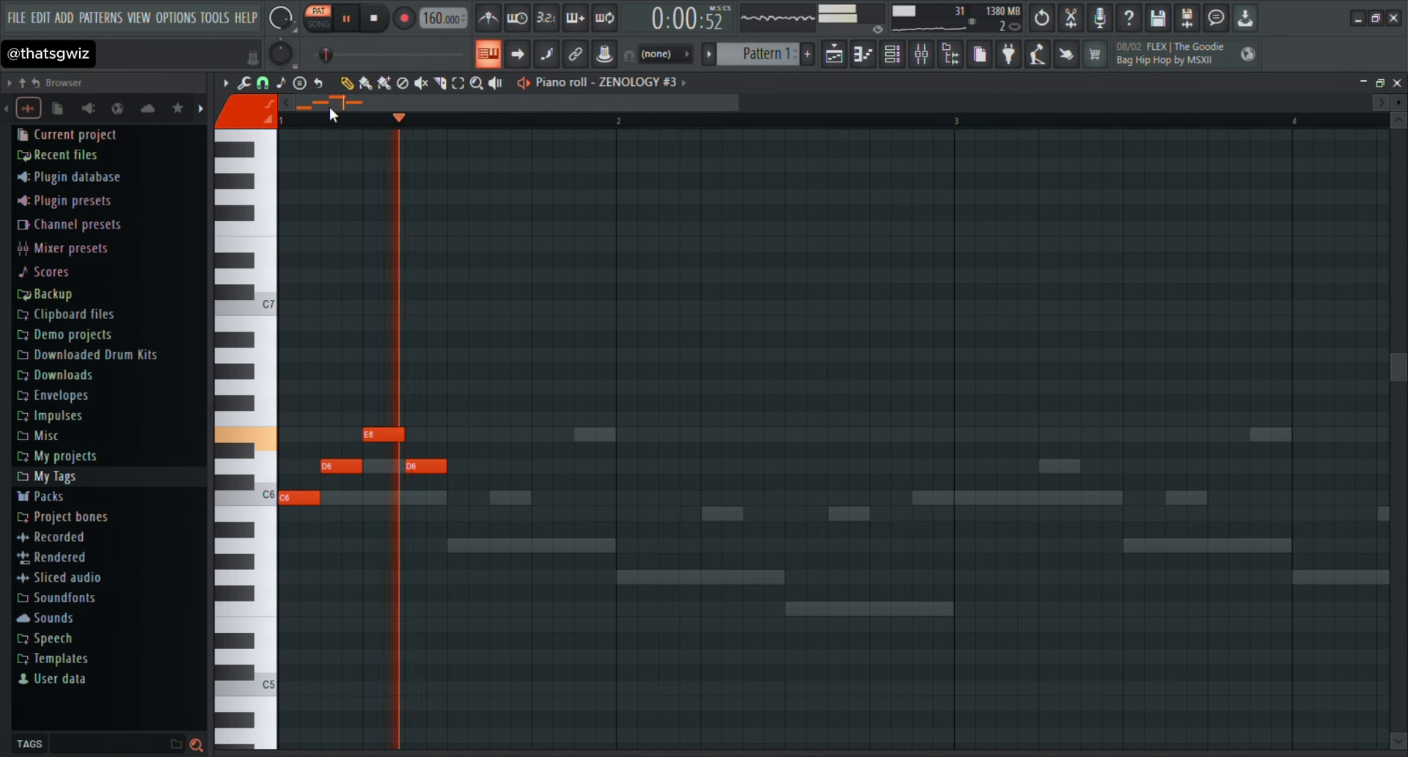
pyautogui.press('space')
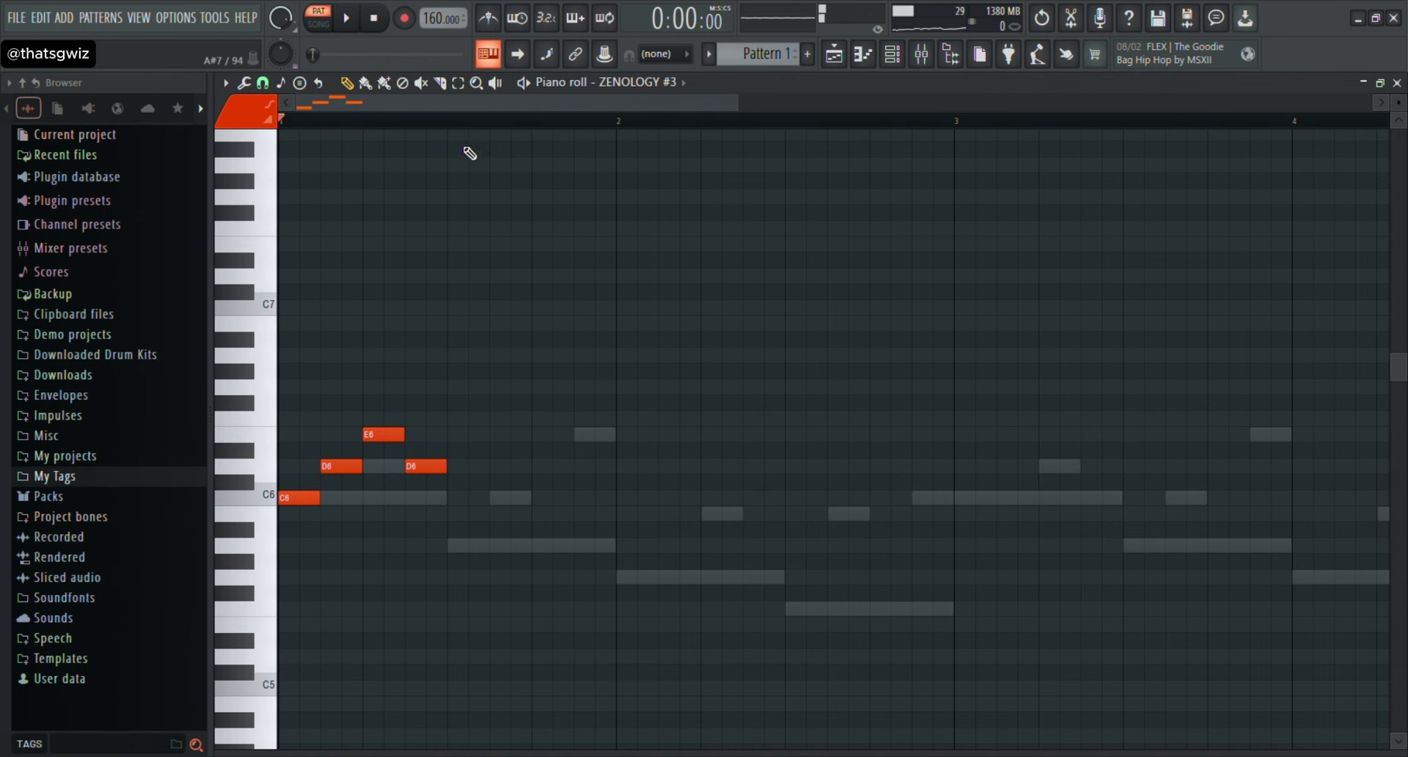
# Duplicate the four-note figure into the second half of bar 1, clear the time selection and play it from the start.
pyautogui.moveTo(447, 121); pyautogui.dragTo(280, 121)
pyautogui.hotkey('ctrl', 'b')
pyautogui.press('space')
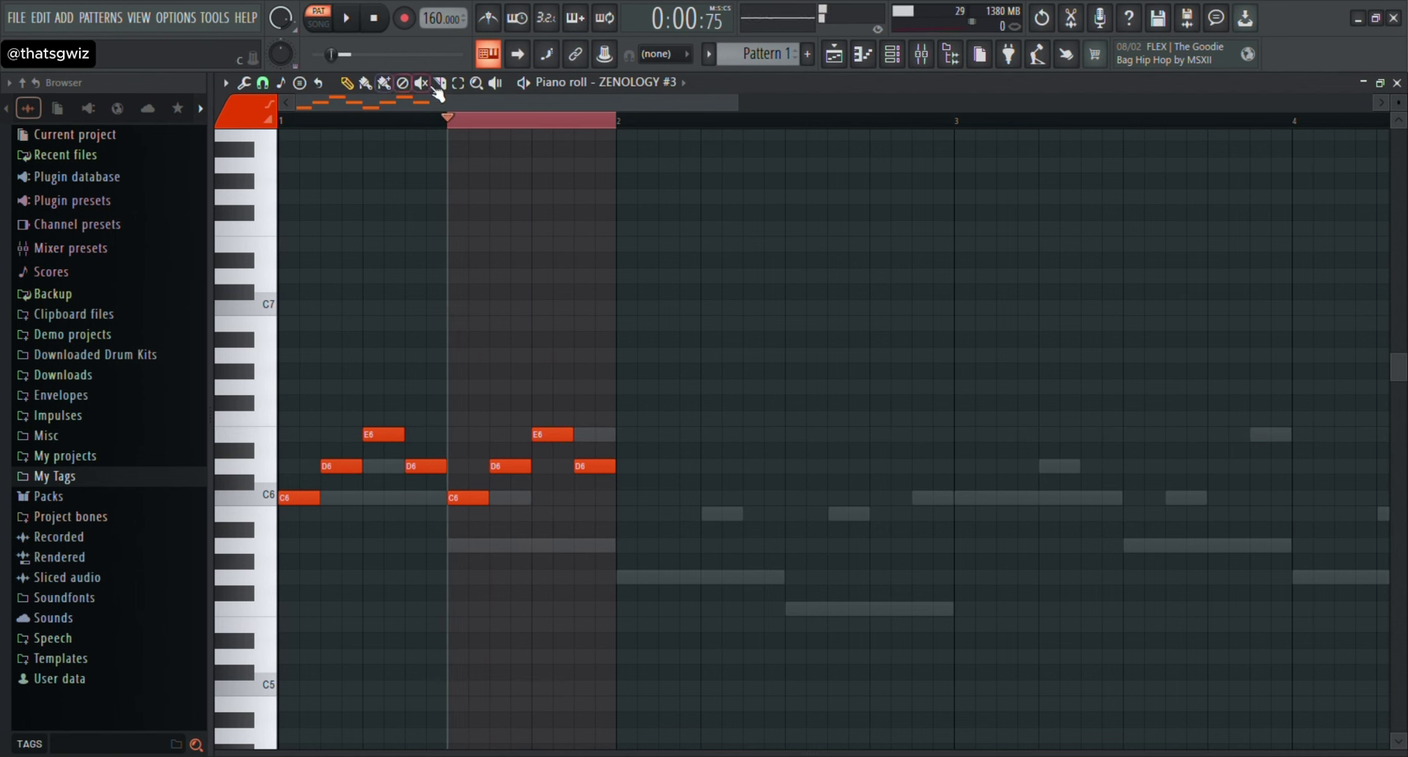
pyautogui.click(451, 117)
pyautogui.click(375, 19)
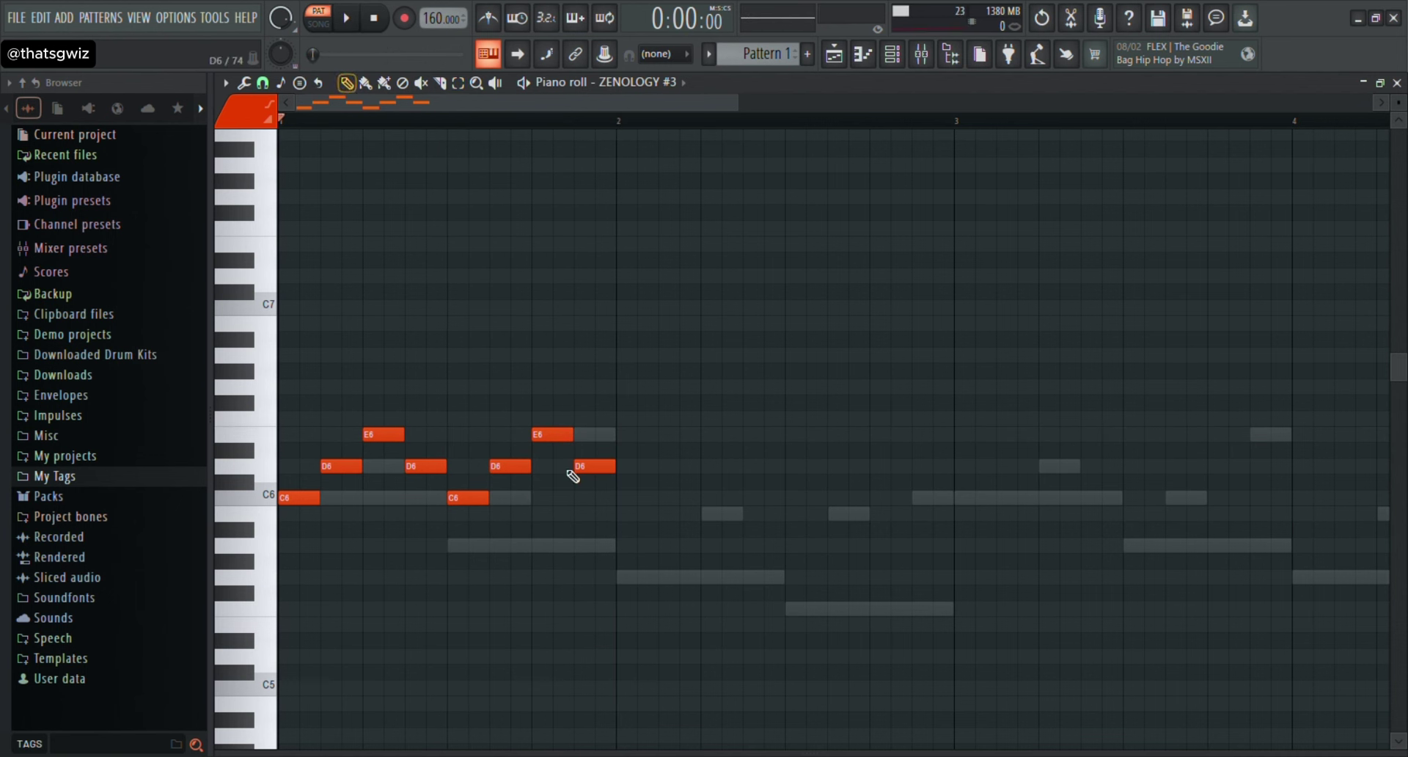
pyautogui.press('space')
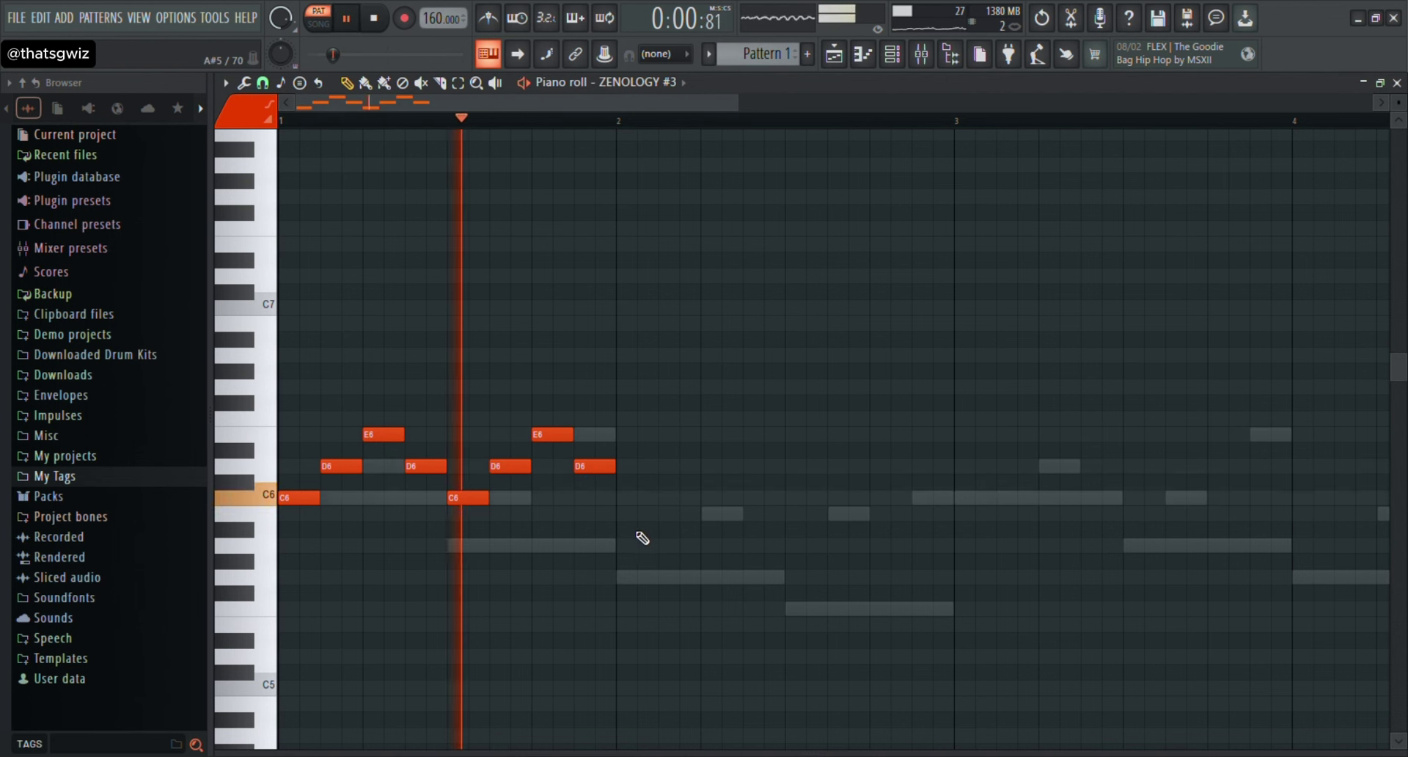
# Place a half-beat B5 note at the start of bar 2, removing the trial note, and play the pattern.
pyautogui.press('space')
pyautogui.moveTo(622, 536); pyautogui.dragTo(627, 558)
pyautogui.rightClick(632, 549)
pyautogui.click(624, 517)
pyautogui.press('space')
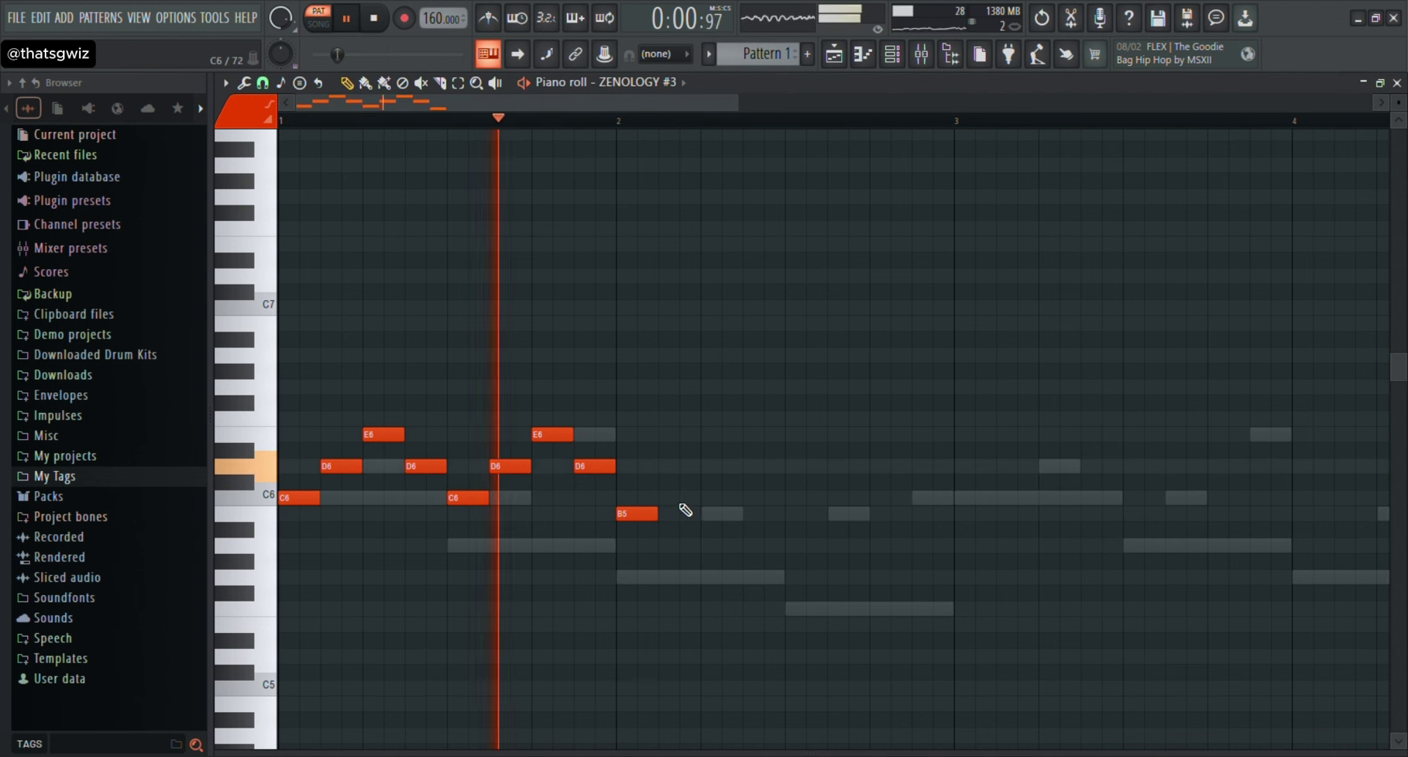
# Add a half-beat C6 note directly after the B5 note in bar 2, replacing the trial D6 note, and play from bar 2.
pyautogui.press('space')
pyautogui.click(670, 477)
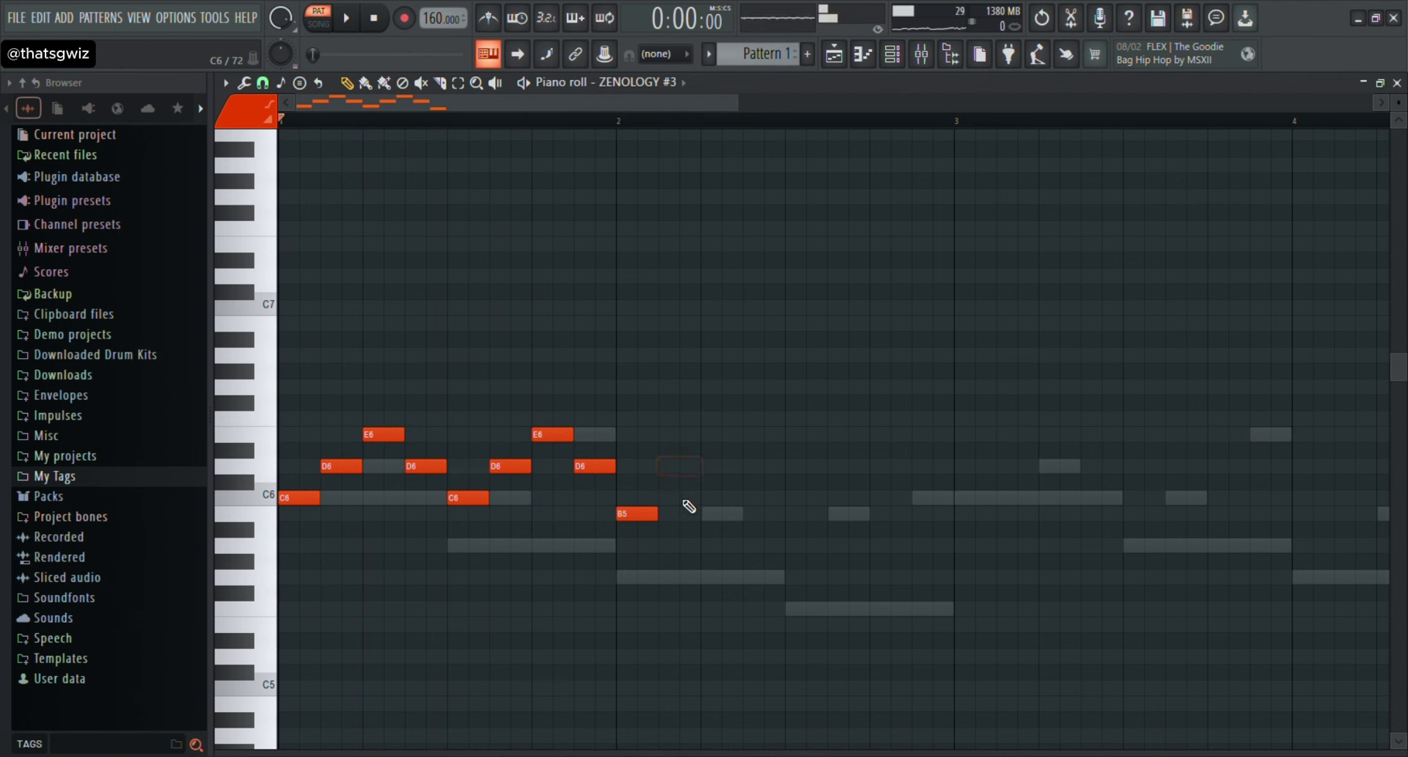
pyautogui.moveTo(682, 512)
pyautogui.mouseDown()
pyautogui.moveTo(667, 503)
pyautogui.moveTo(678, 493)
pyautogui.mouseUp()
pyautogui.click(618, 119)
pyautogui.press('space')
pyautogui.press('space')
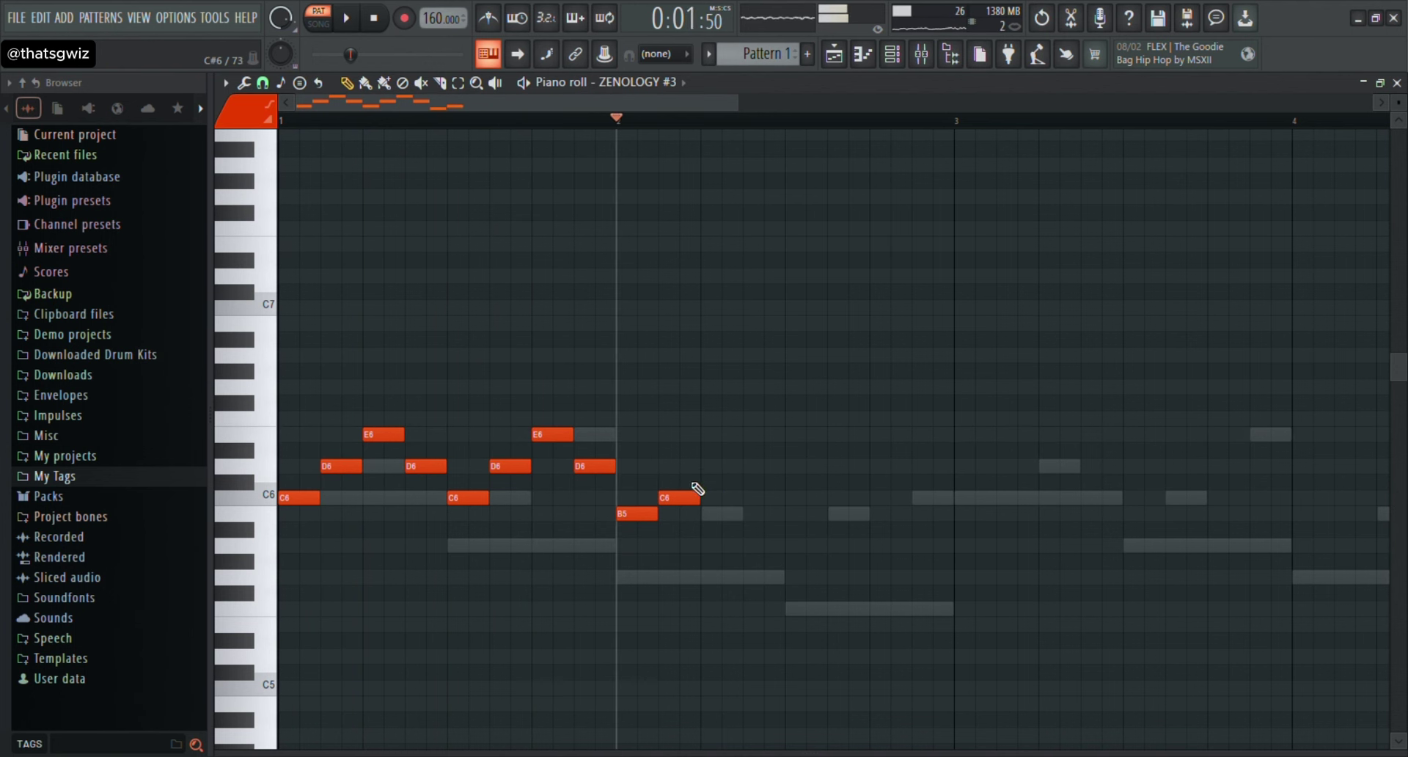
# Add half-beat D6 and C6 notes after the C6 note in bar 2, replacing the trial B5 note.
pyautogui.click(710, 468)
pyautogui.press('space')
pyautogui.click(766, 513)
pyautogui.press('space')
pyautogui.press('space')
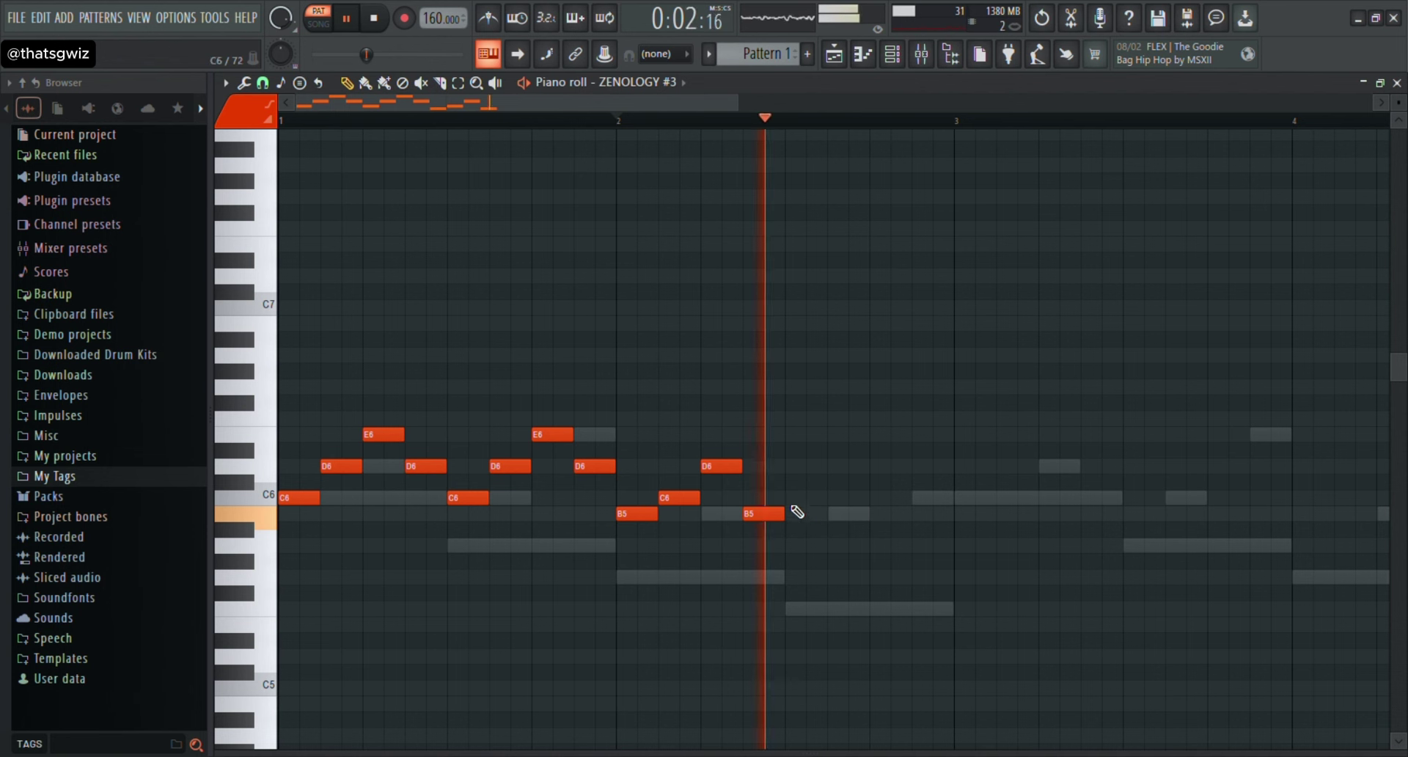
pyautogui.rightClick(763, 513)
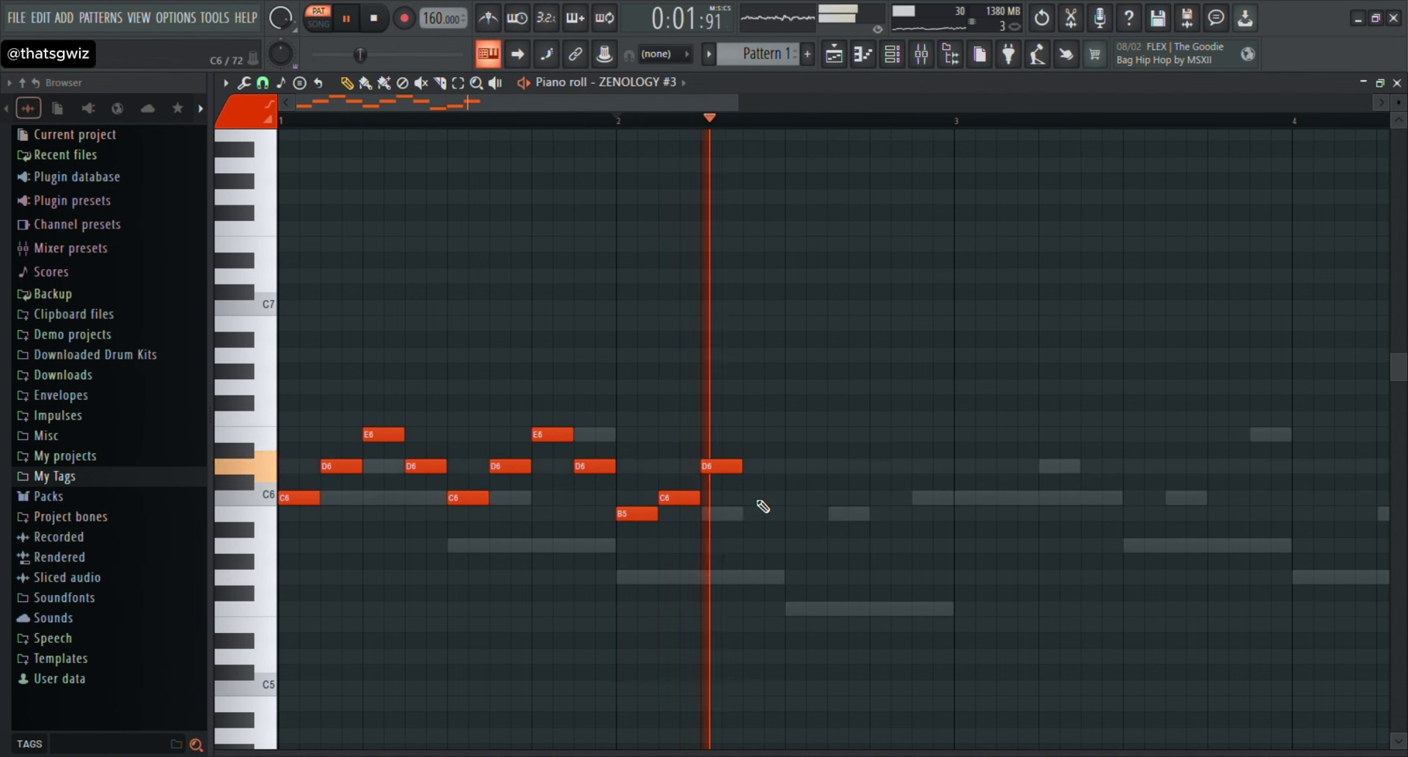
pyautogui.click(763, 501)
# Fill the second half of bar 2 with consecutive half-beat B5, C6, D6 and C6 notes.
pyautogui.click(801, 515)
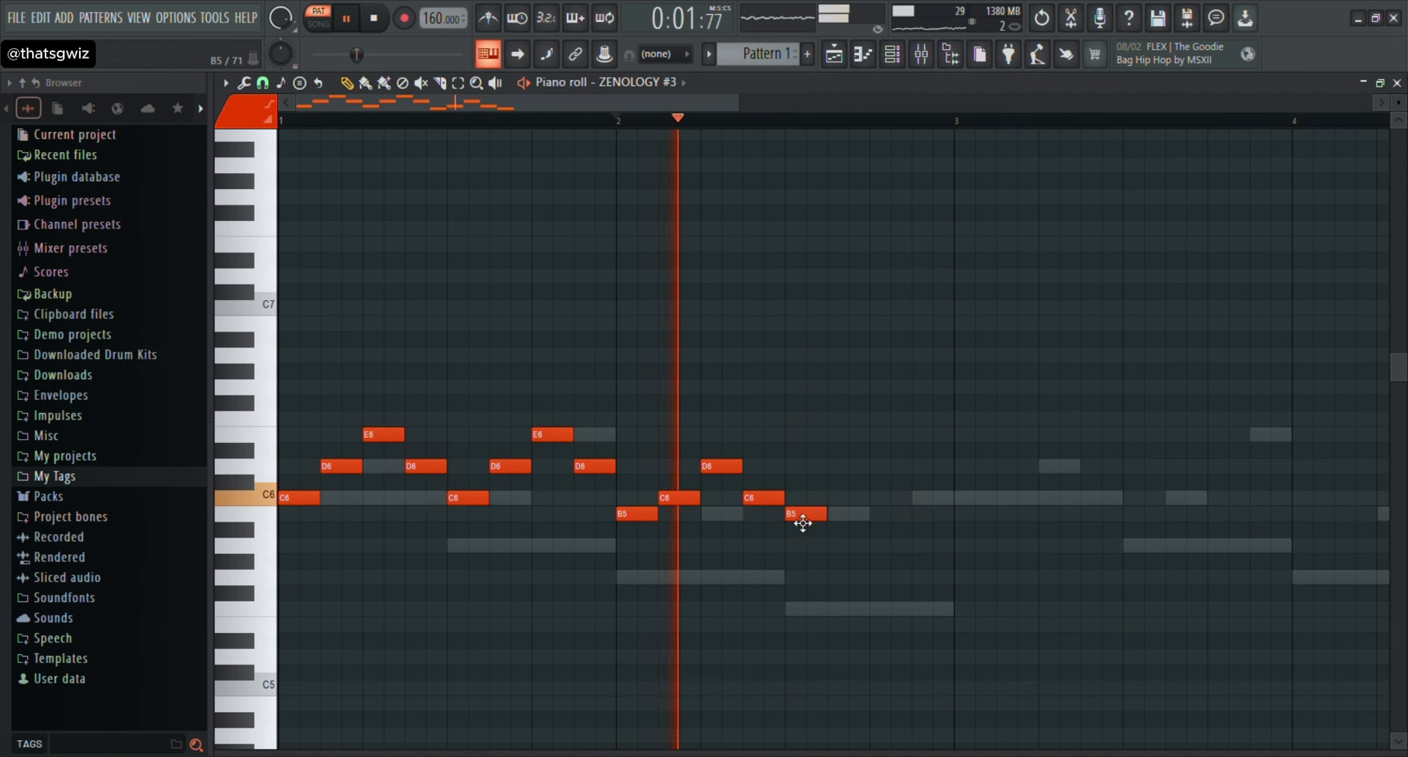
pyautogui.click(849, 499)
pyautogui.click(887, 467)
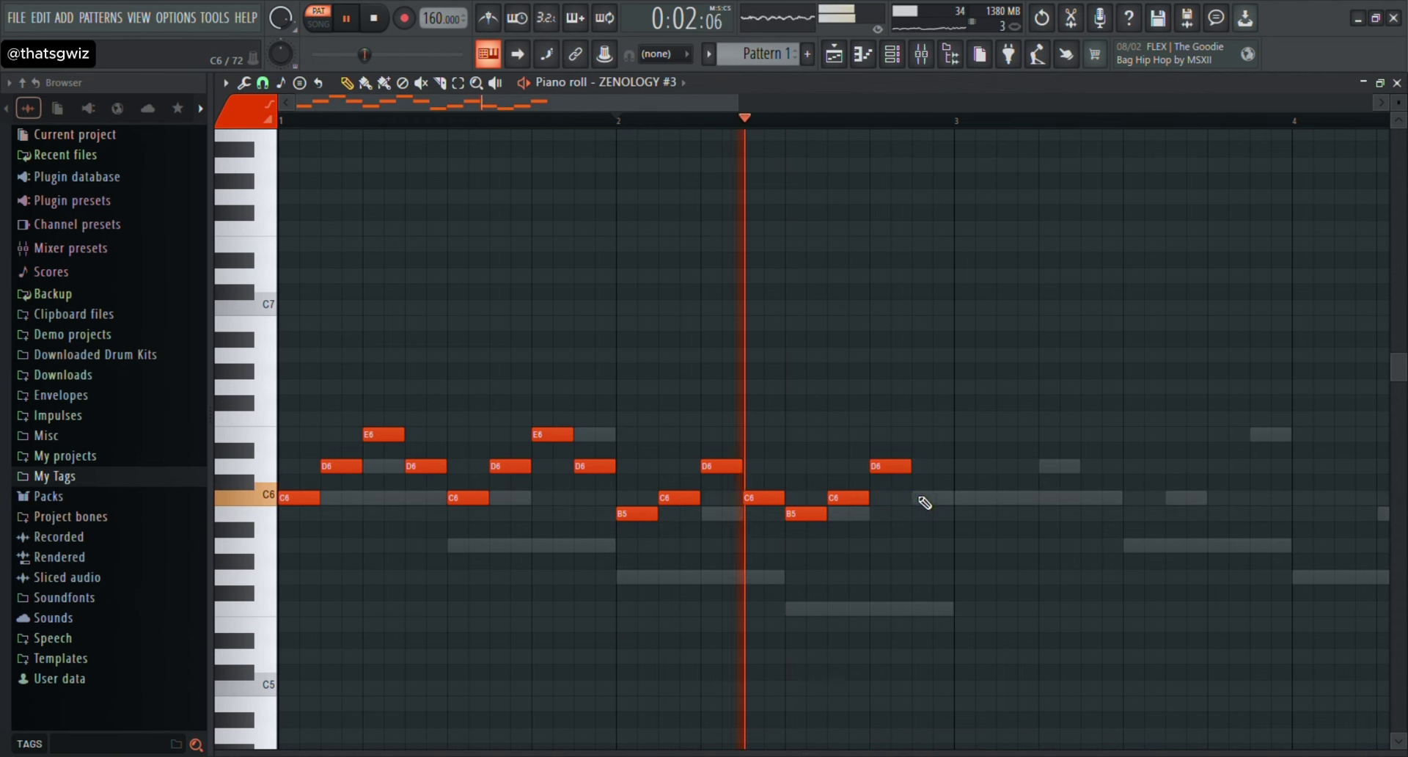
pyautogui.click(925, 498)
# Duplicate the two-bar melody into bars 3 and 4, play it and return to the channel rack.
pyautogui.press('space')
pyautogui.hotkey('ctrl', 'b')
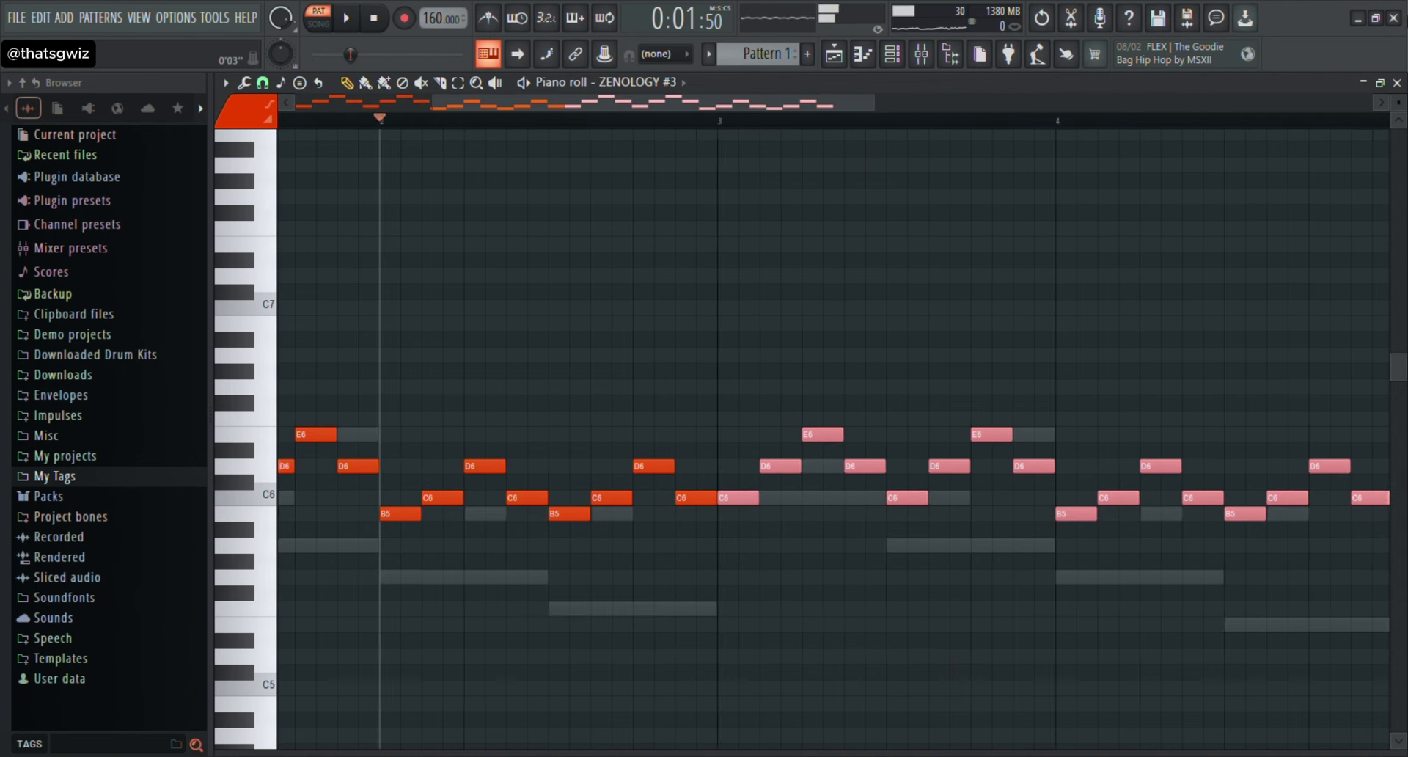
pyautogui.press('space')
pyautogui.press('F7')
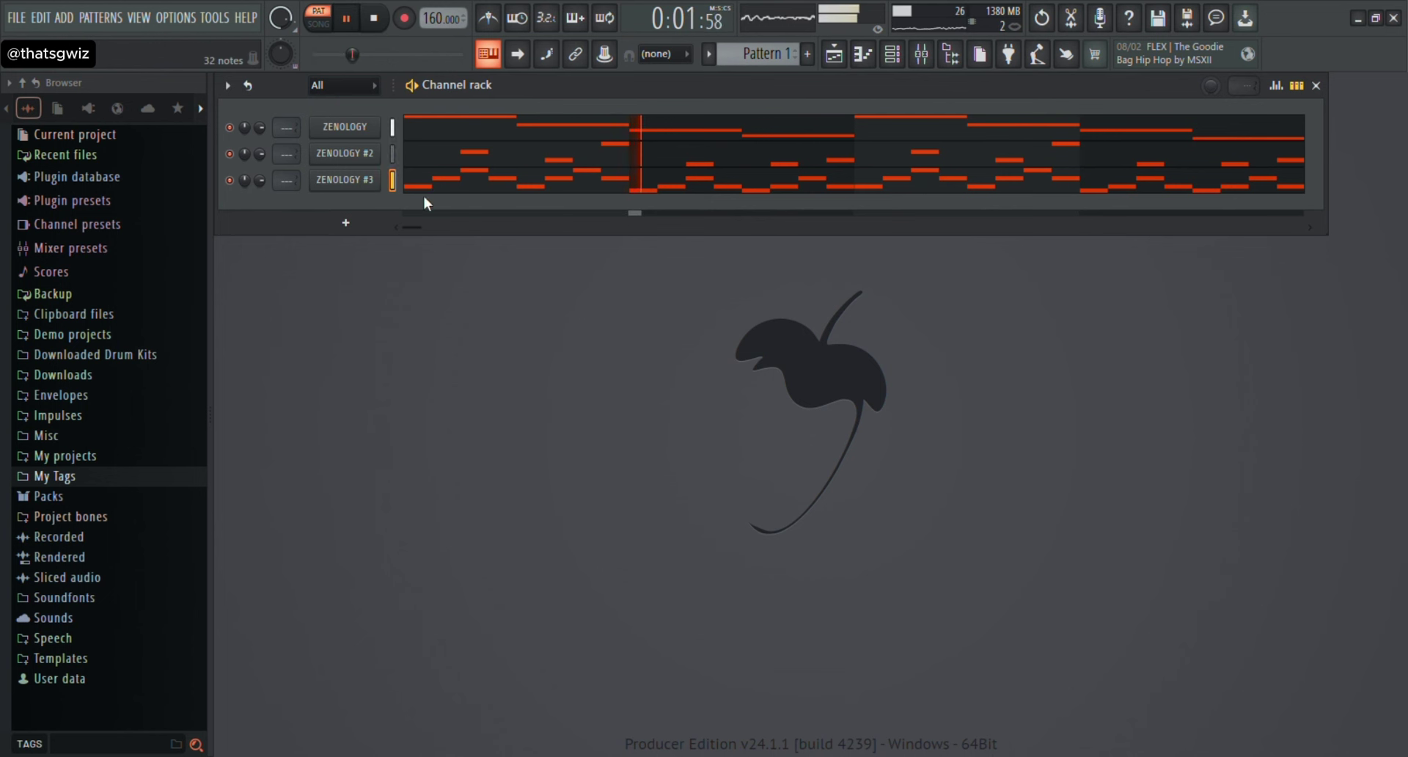
# Clear all notes from ZENOLOGY #3 and place a half-beat D6 note at the start of bar 1.
pyautogui.click(579, 179)
pyautogui.press('space')
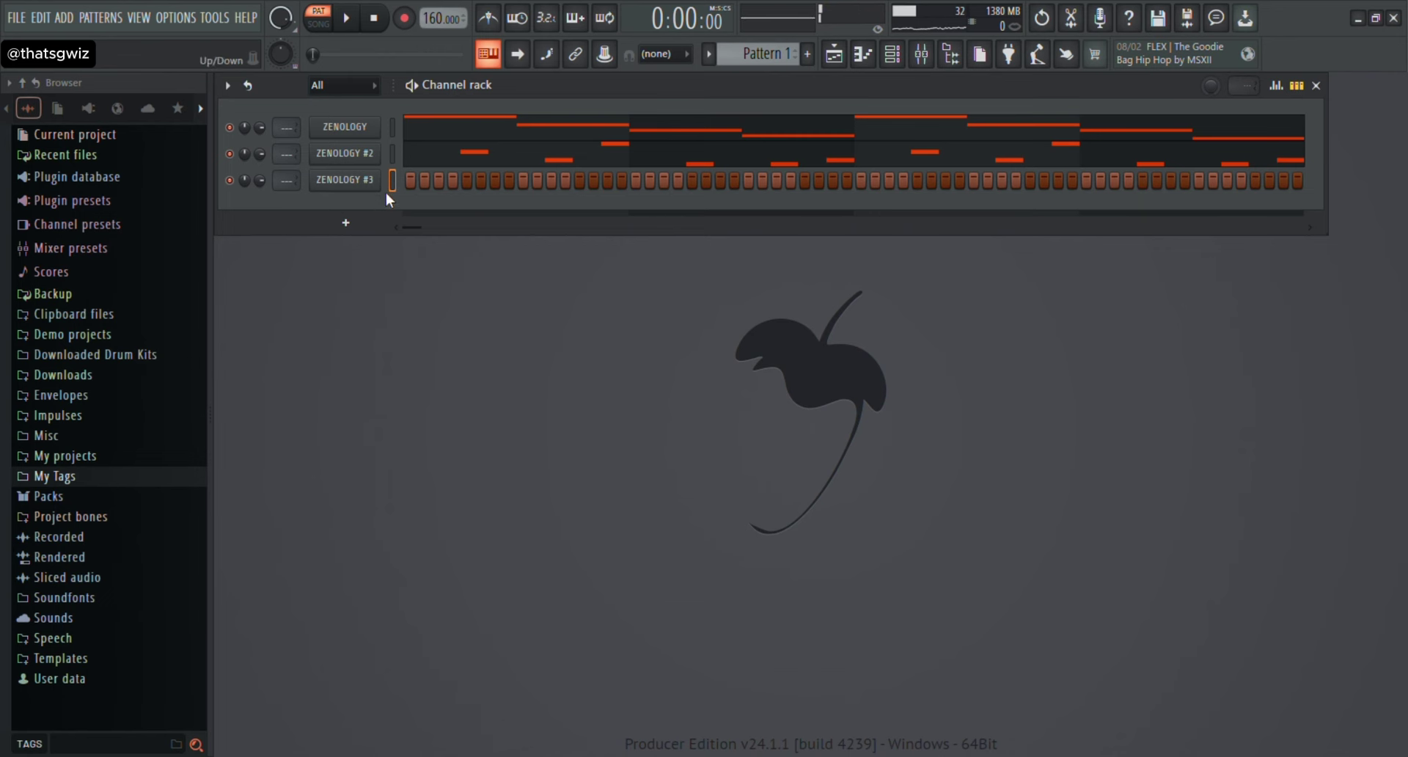
pyautogui.press('F7')
pyautogui.click(285, 469)
pyautogui.press('space')
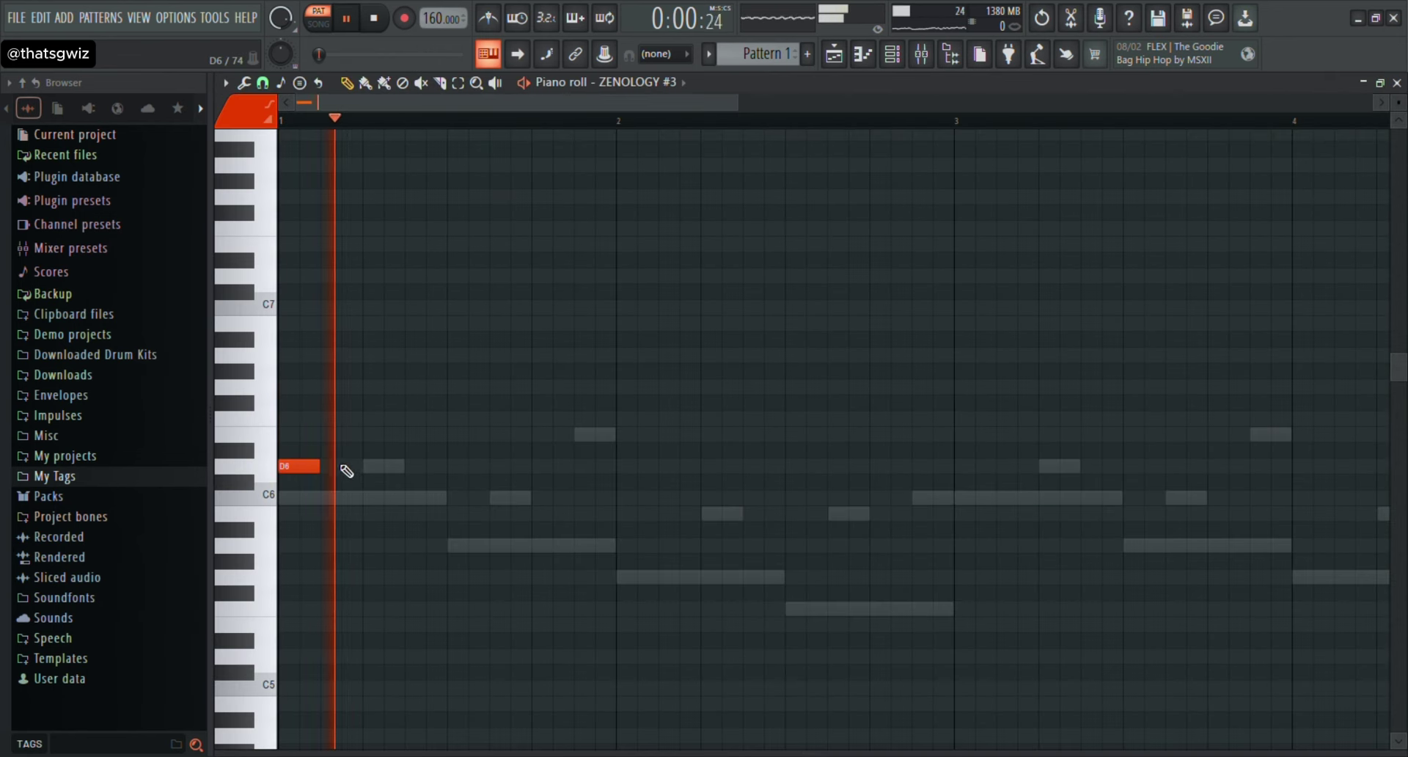
# Add a half-beat E6 note directly after the D6 note and a half-beat G6 note just before beat 3 of bar 1.
pyautogui.press('space')
pyautogui.click(339, 439)
pyautogui.press('space')
pyautogui.click(417, 389)
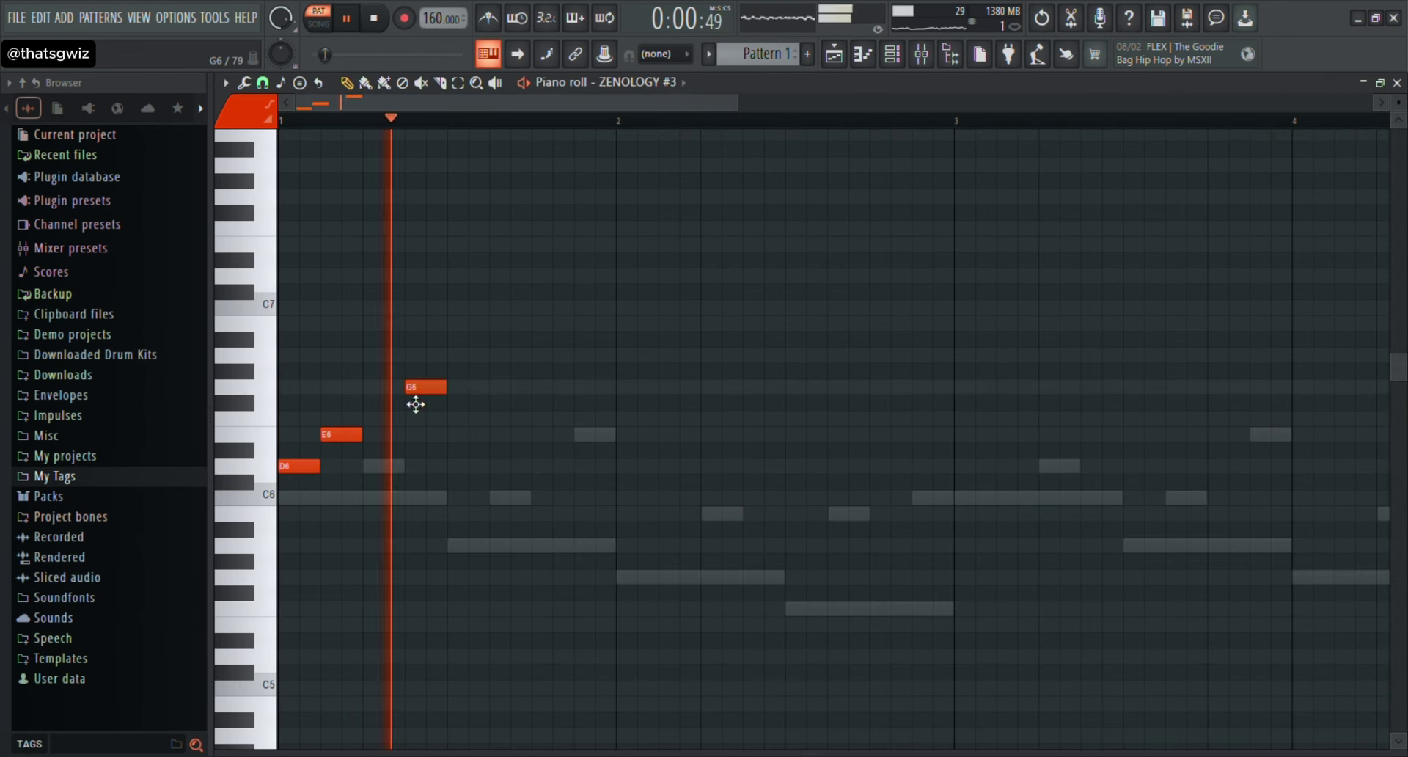
pyautogui.press('space')
pyautogui.press('space')
# Place half-beat C6 and D6 notes at the start of bar 2, removing the trial C#6 note.
pyautogui.click(628, 483)
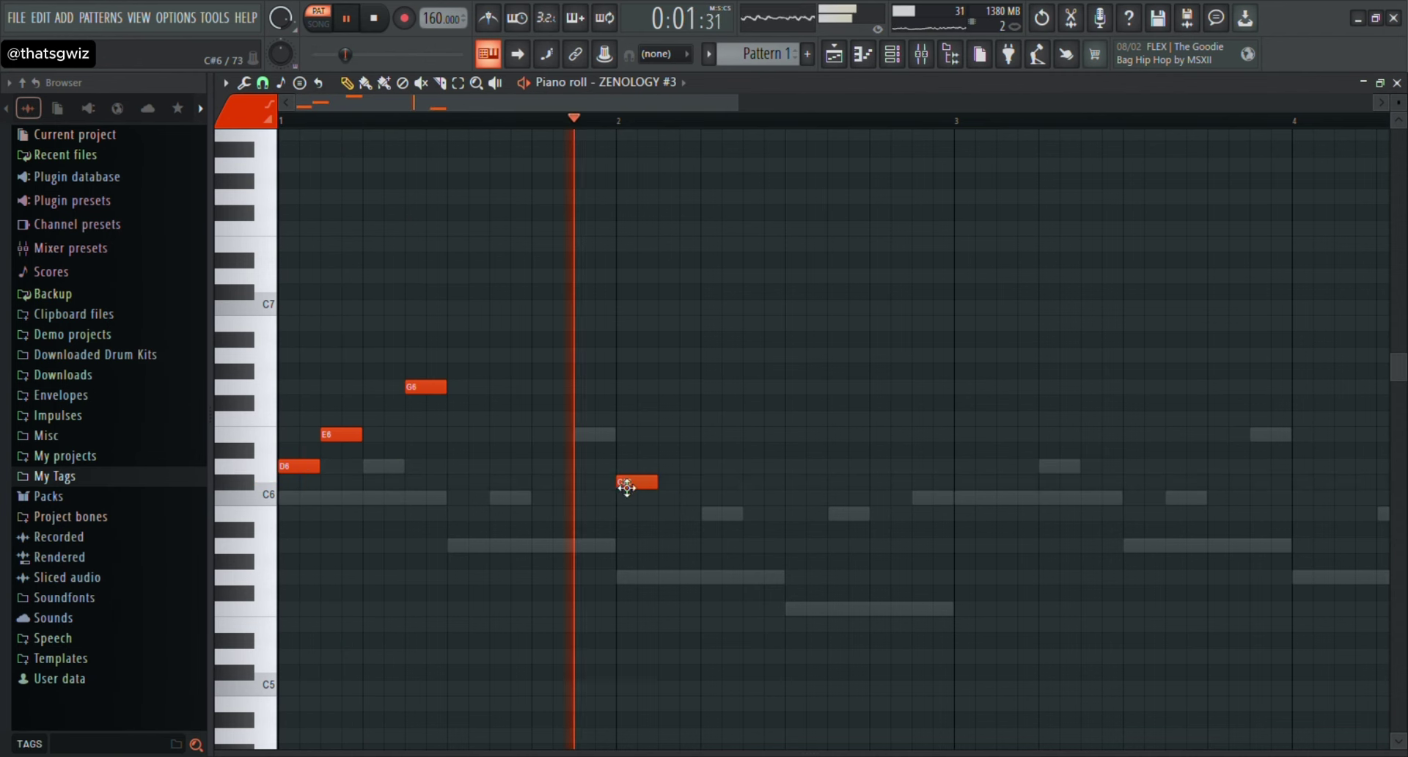
pyautogui.rightClick(638, 483)
pyautogui.click(632, 498)
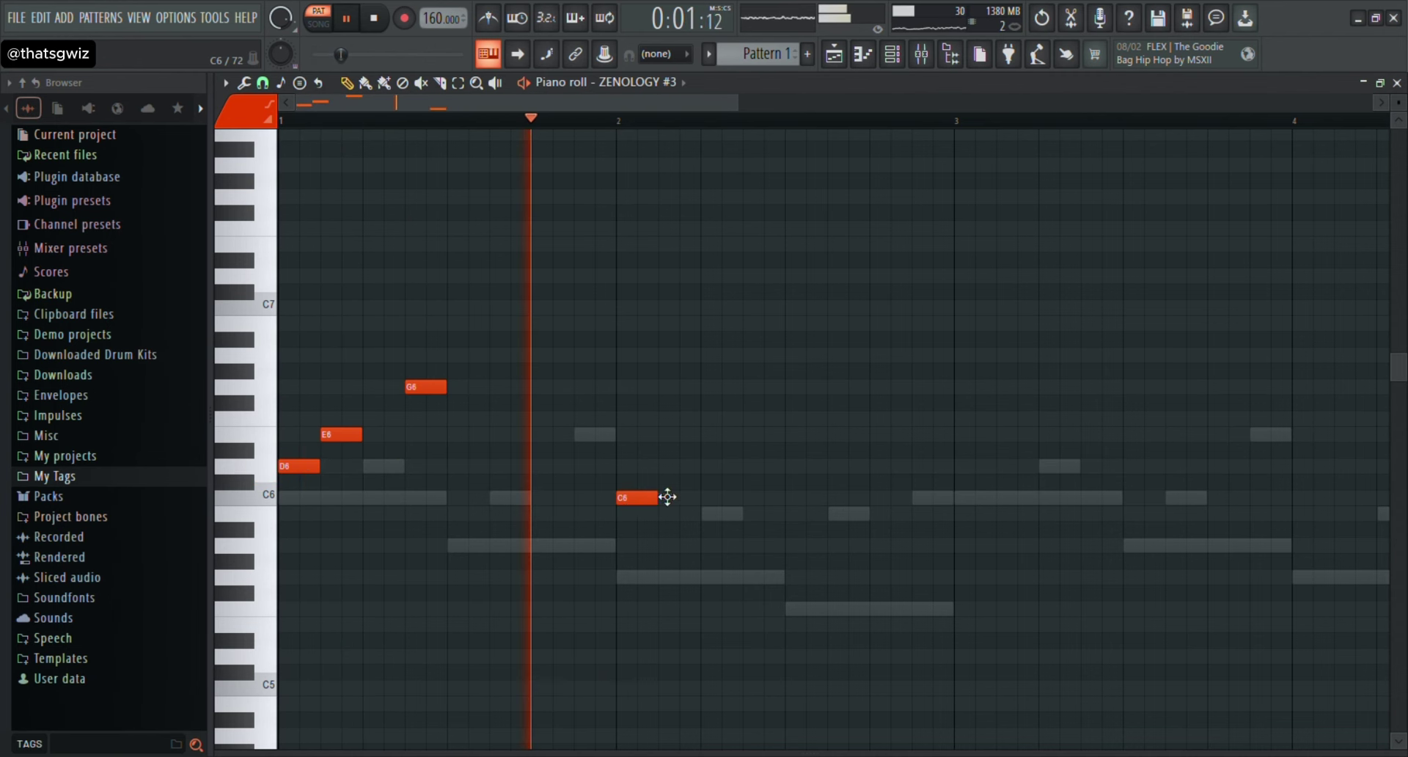
pyautogui.click(671, 467)
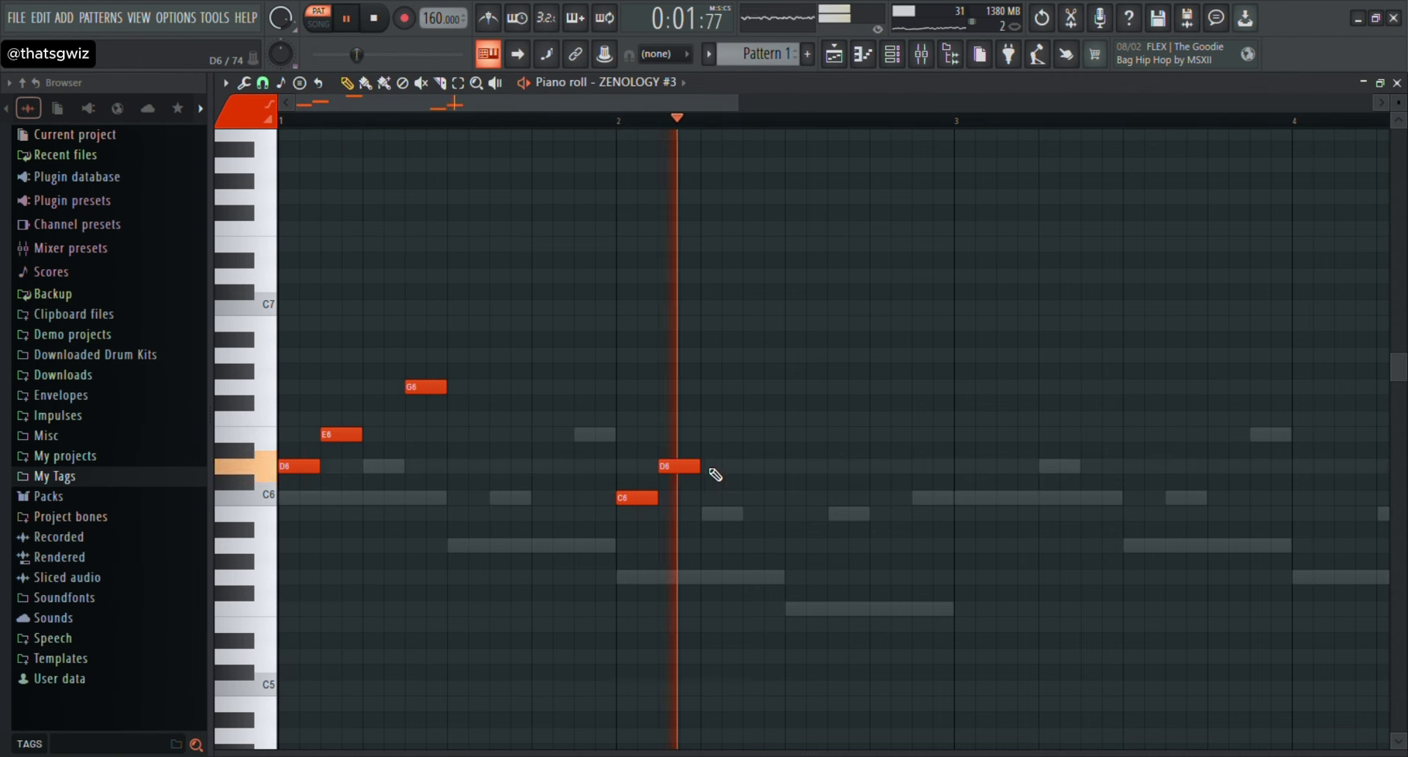
# Place a half-beat E6 note just before beat 3 of bar 2, removing the trial note on beat 3.
pyautogui.click(798, 435)
pyautogui.rightClick(799, 437)
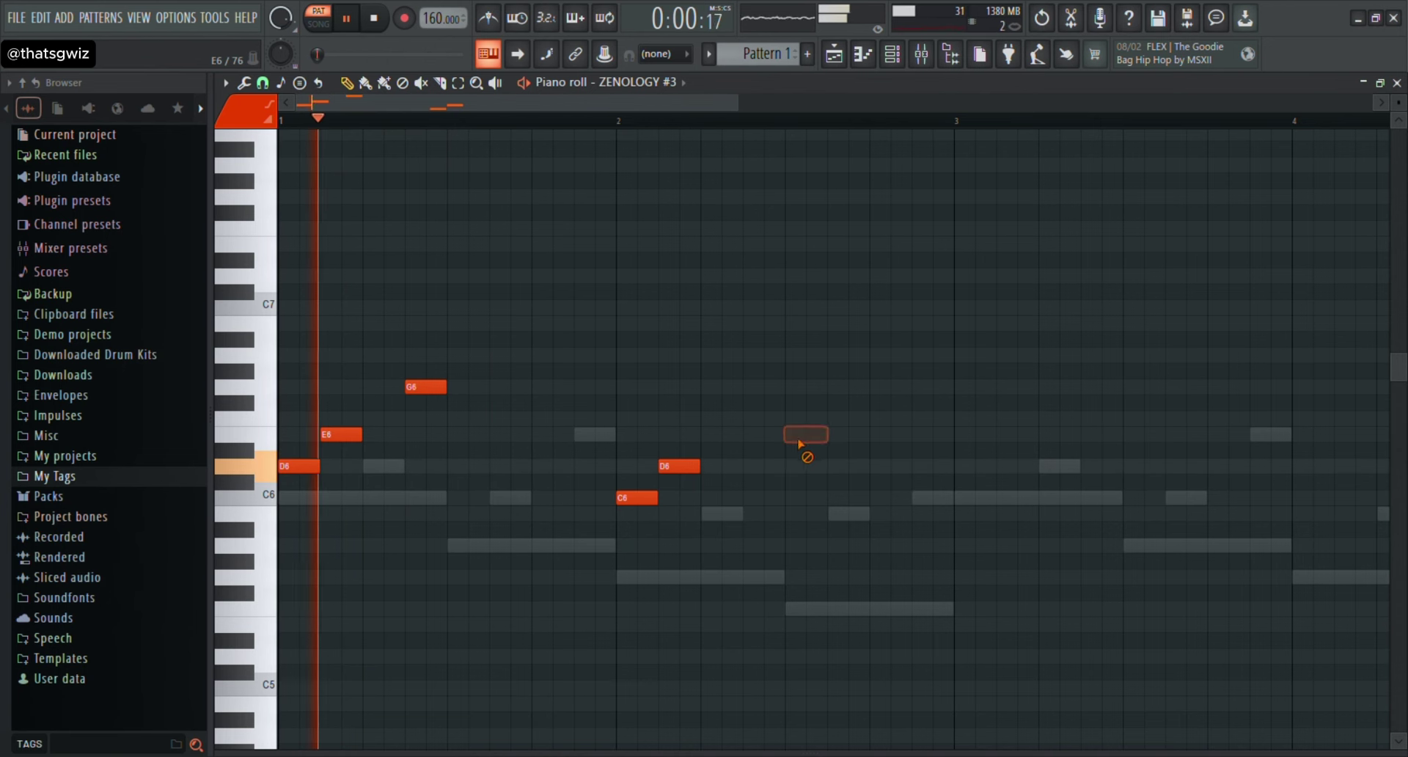
pyautogui.click(757, 435)
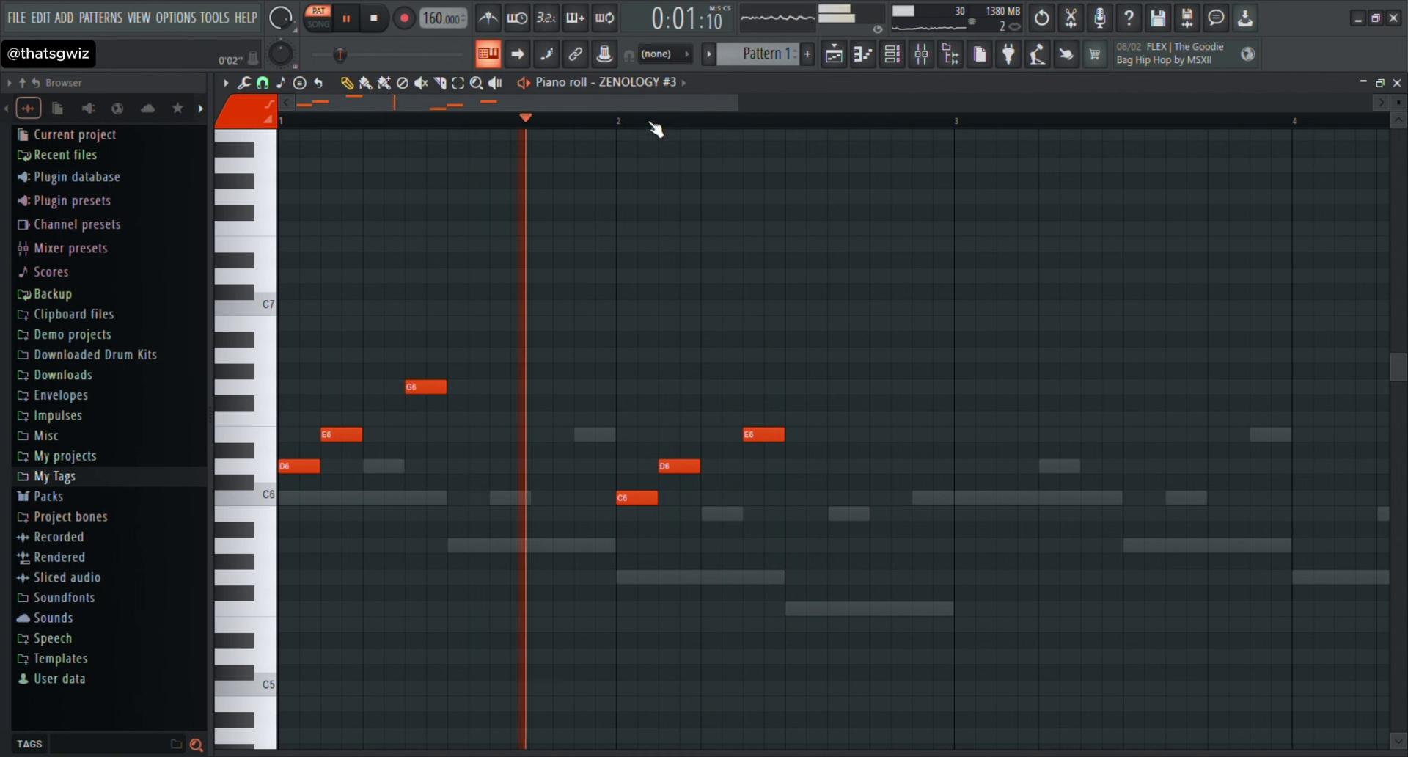
# Fill the last beat of bar 2 with half-beat D6 and C6 notes, replacing the trial C6 note, and play the pattern.
pyautogui.click(883, 498)
pyautogui.press('space')
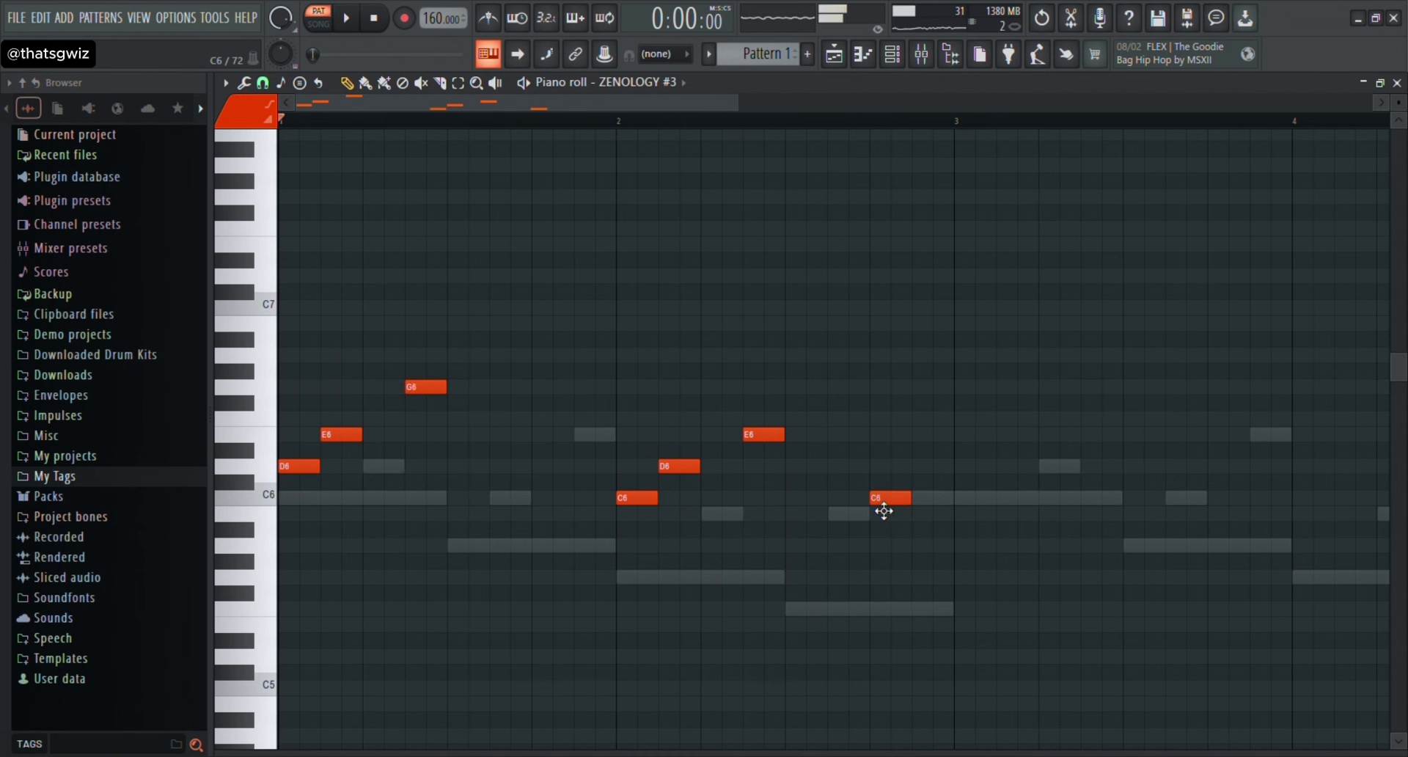
pyautogui.click(875, 439)
pyautogui.moveTo(892, 470)
pyautogui.mouseDown()
pyautogui.moveTo(867, 465)
pyautogui.moveTo(896, 473)
pyautogui.mouseUp()
pyautogui.press('space')
pyautogui.click(931, 499)
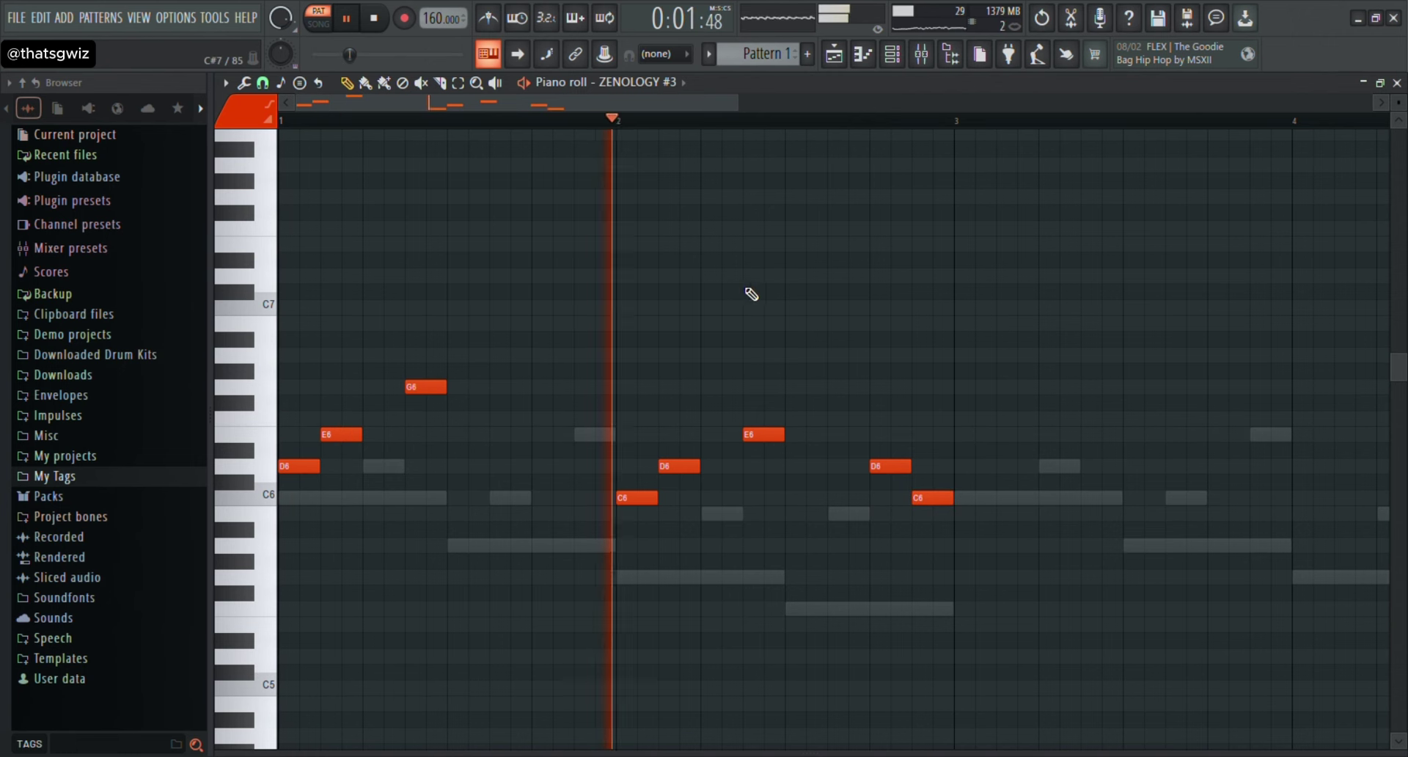
pyautogui.press('space')
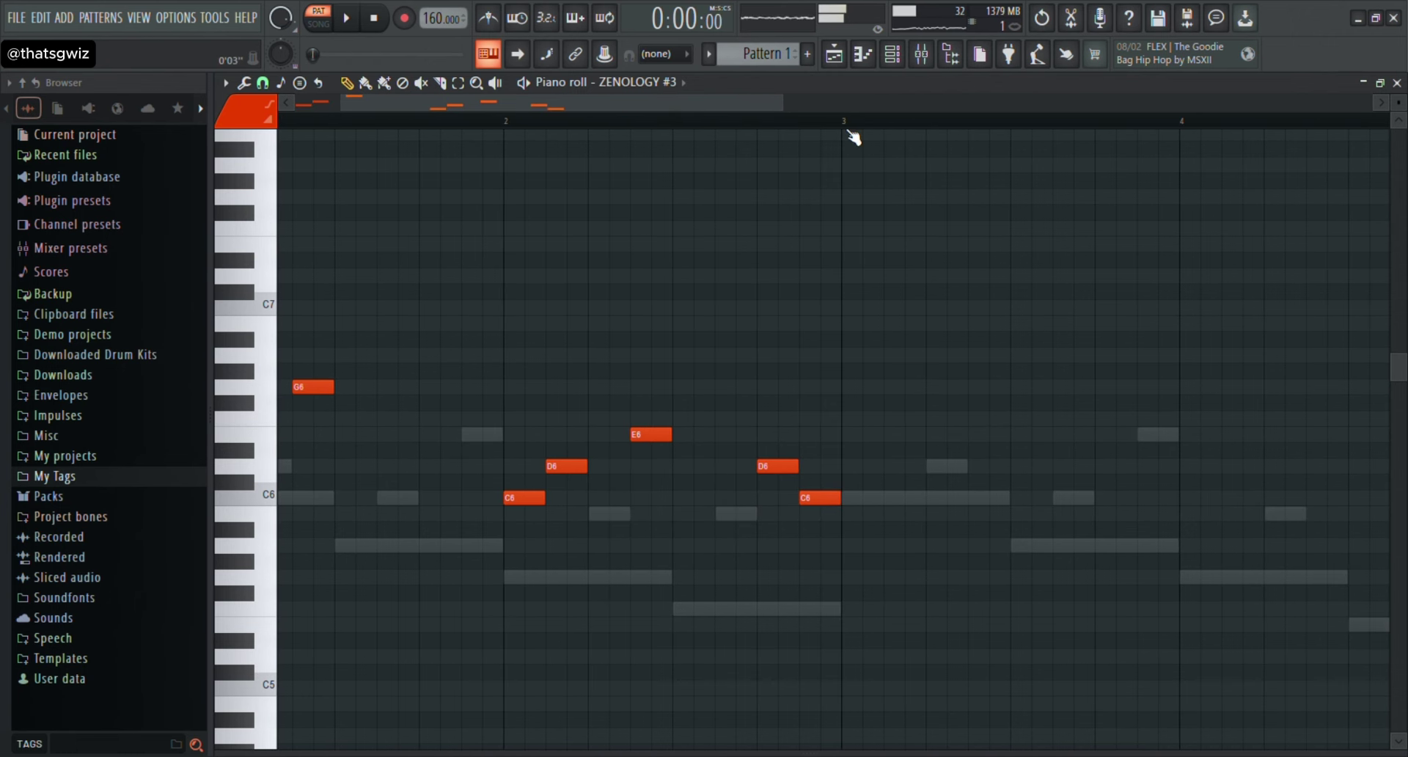
# Duplicate the whole two-bar ZENOLOGY #3 melody into bars 3 and 4 and play the pattern back.
pyautogui.hotkey('ctrl', 'a')
pyautogui.hotkey('ctrl', 'b')
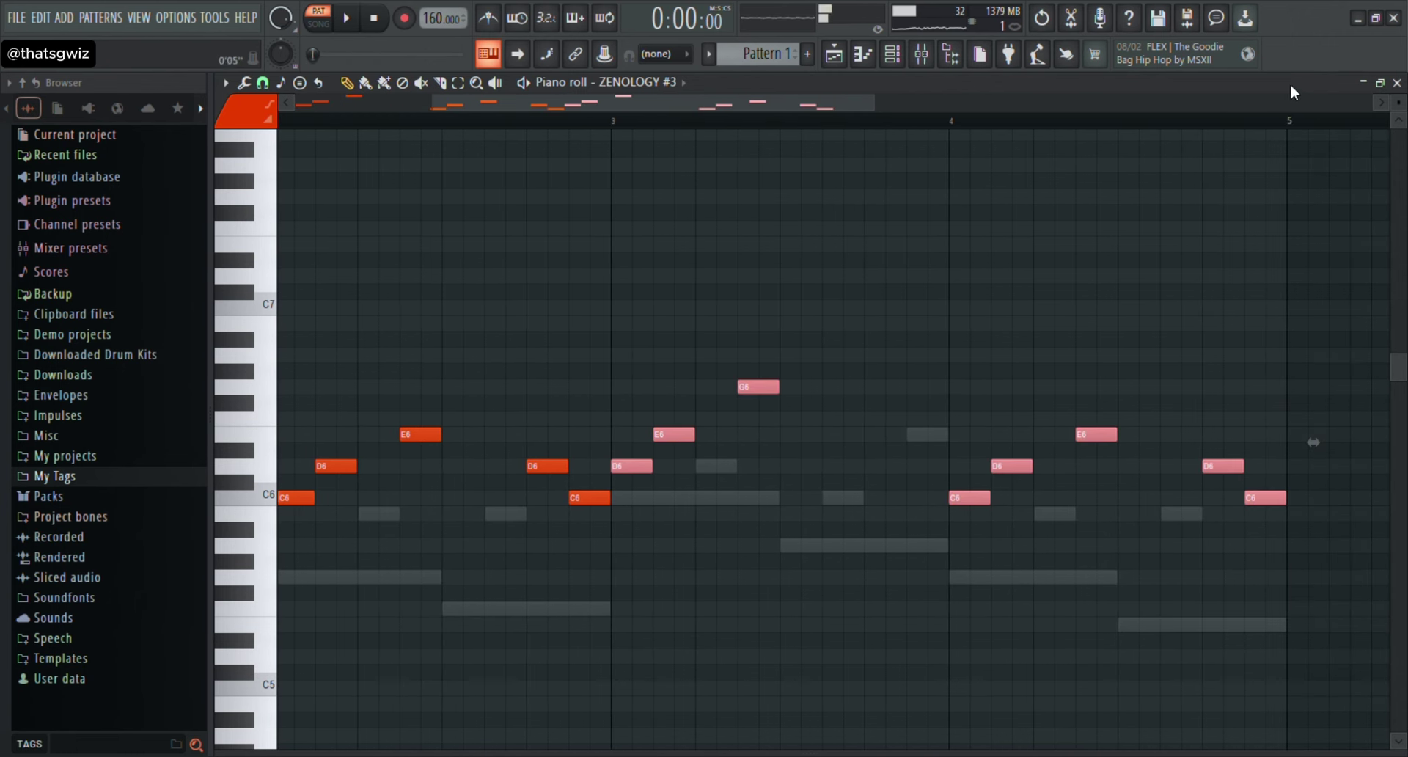
pyautogui.click(1397, 83)
pyautogui.press('space')
pyautogui.click(843, 193)
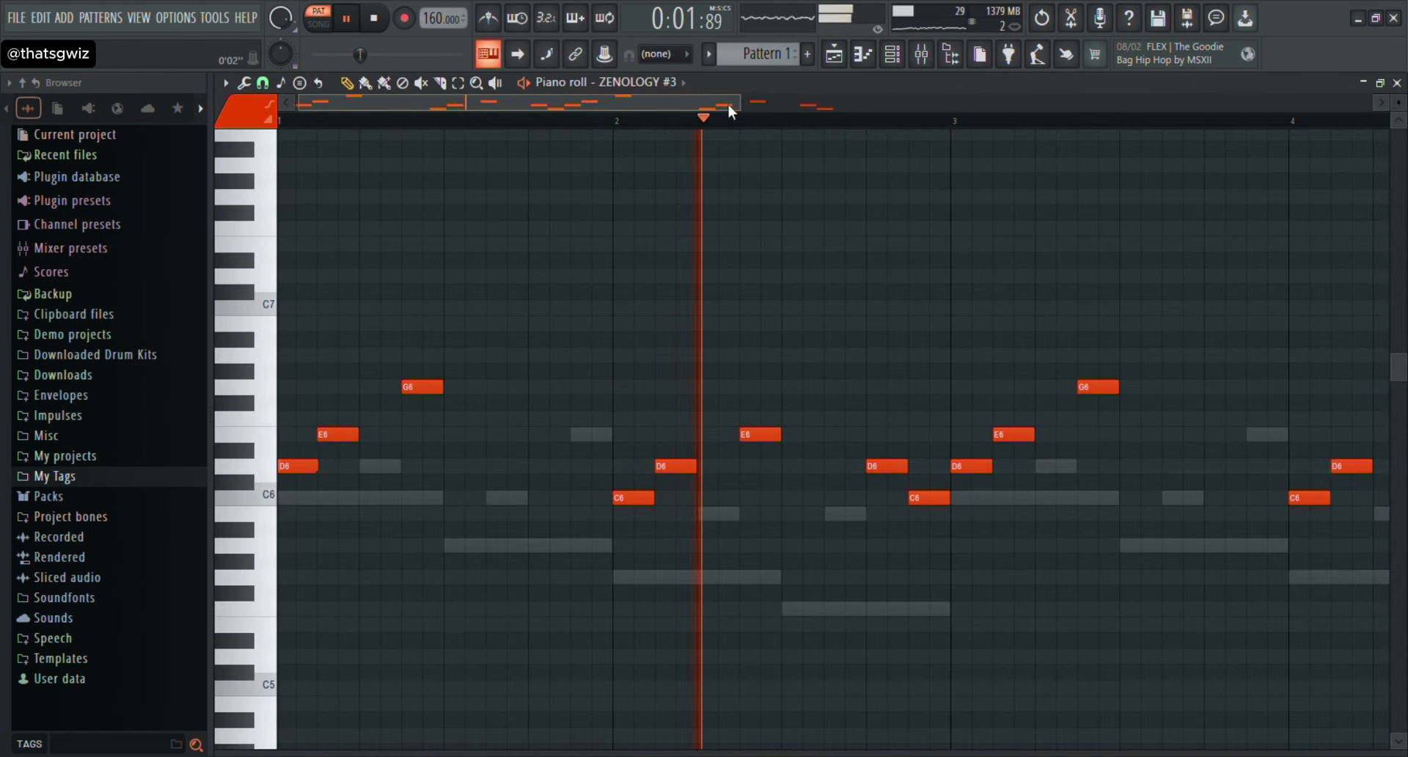
pyautogui.click(1397, 83)
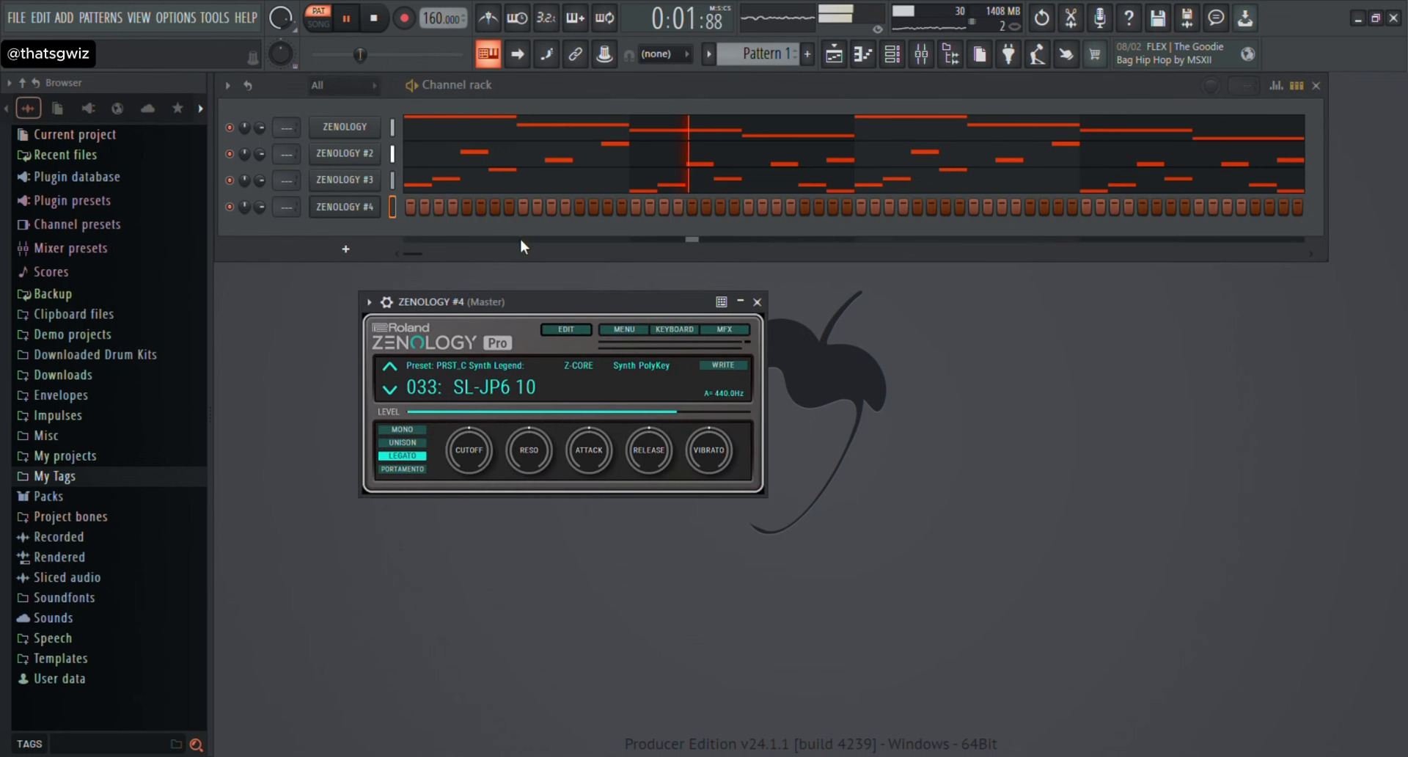
# Stop playback, load preset 451: AX Analog Voice in ZENOLOGY #4 and close the plugin window.
pyautogui.press('space')
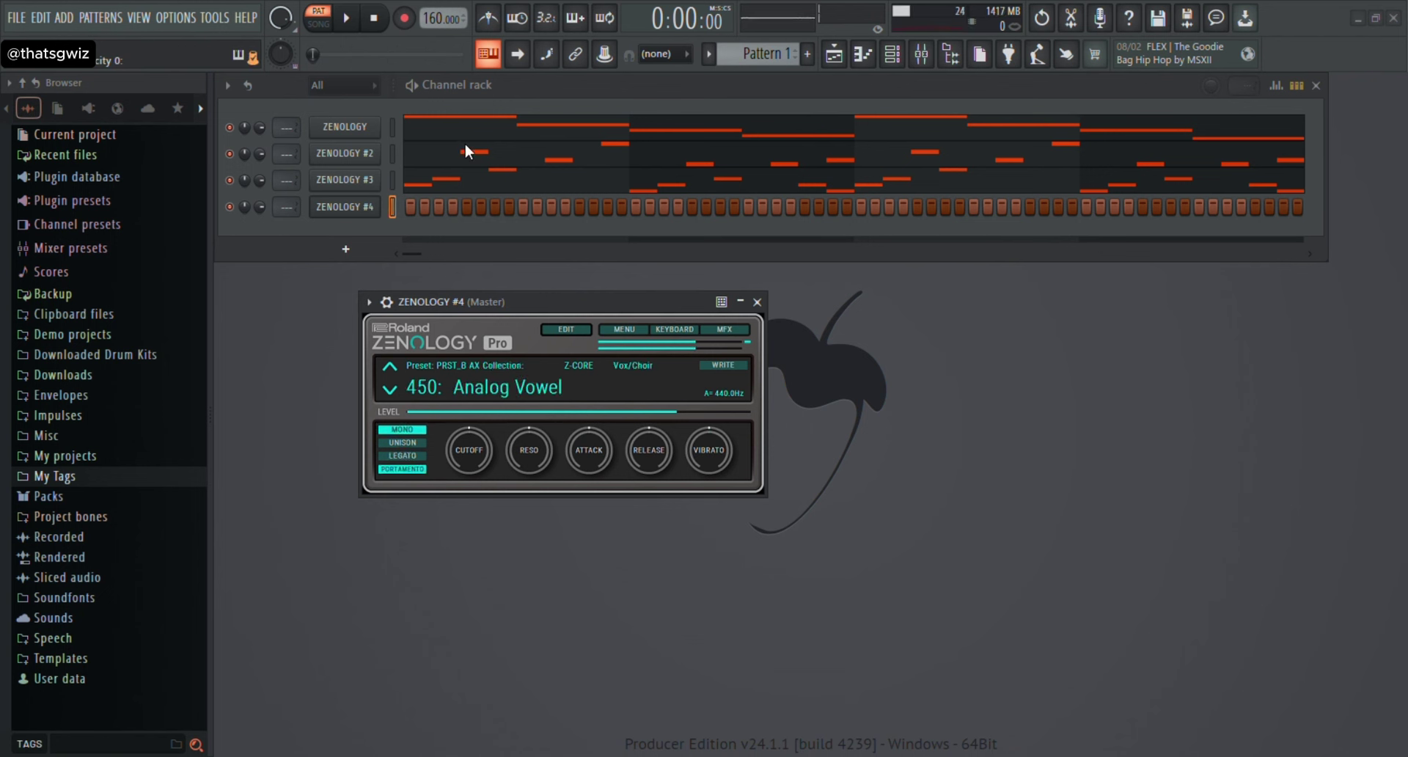
pyautogui.press('Up')
pyautogui.press('Up')
pyautogui.press('Up')
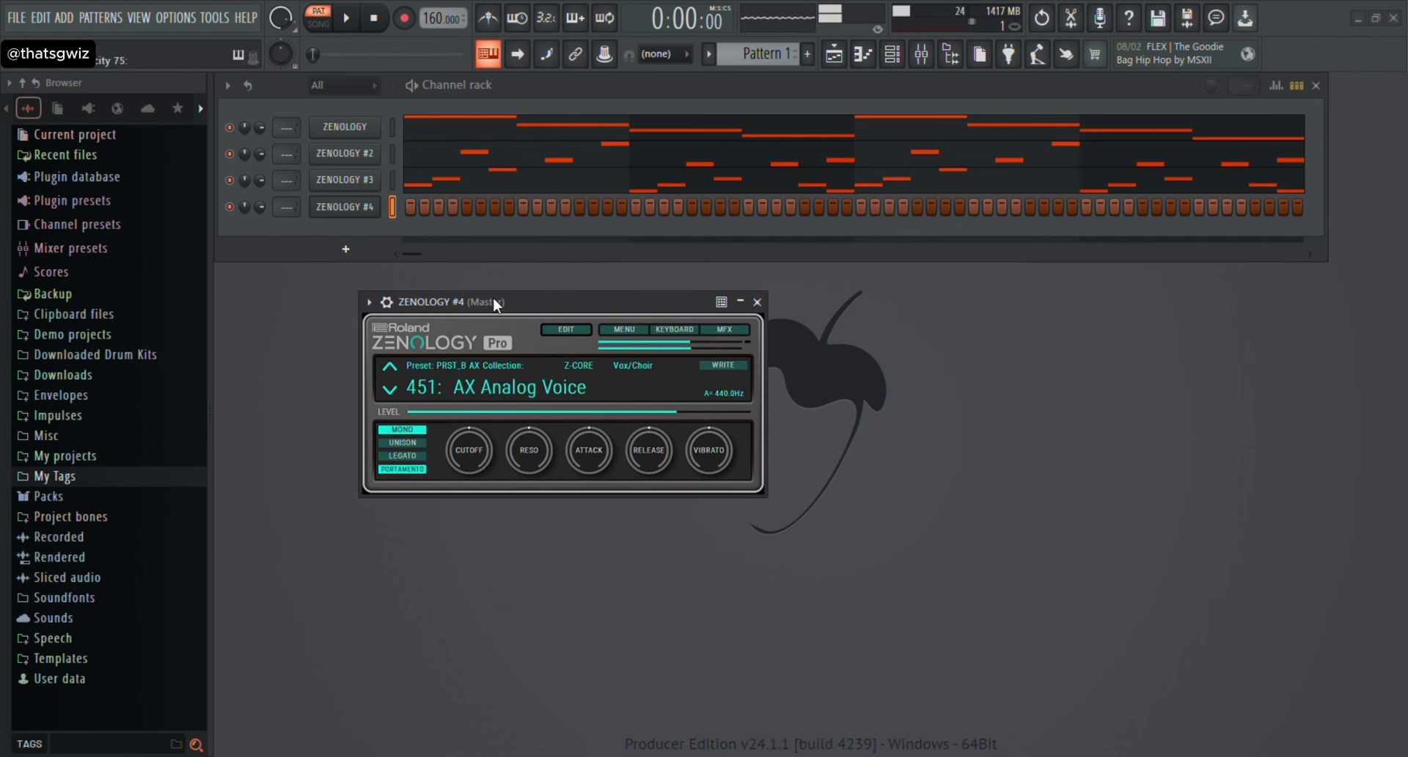
pyautogui.click(759, 302)
# Place half-beat E6 and D6 notes on beats 3 and 4 of bar 1 in the ZENOLOGY #4 piano roll.
pyautogui.press('F7')
pyautogui.click(461, 438)
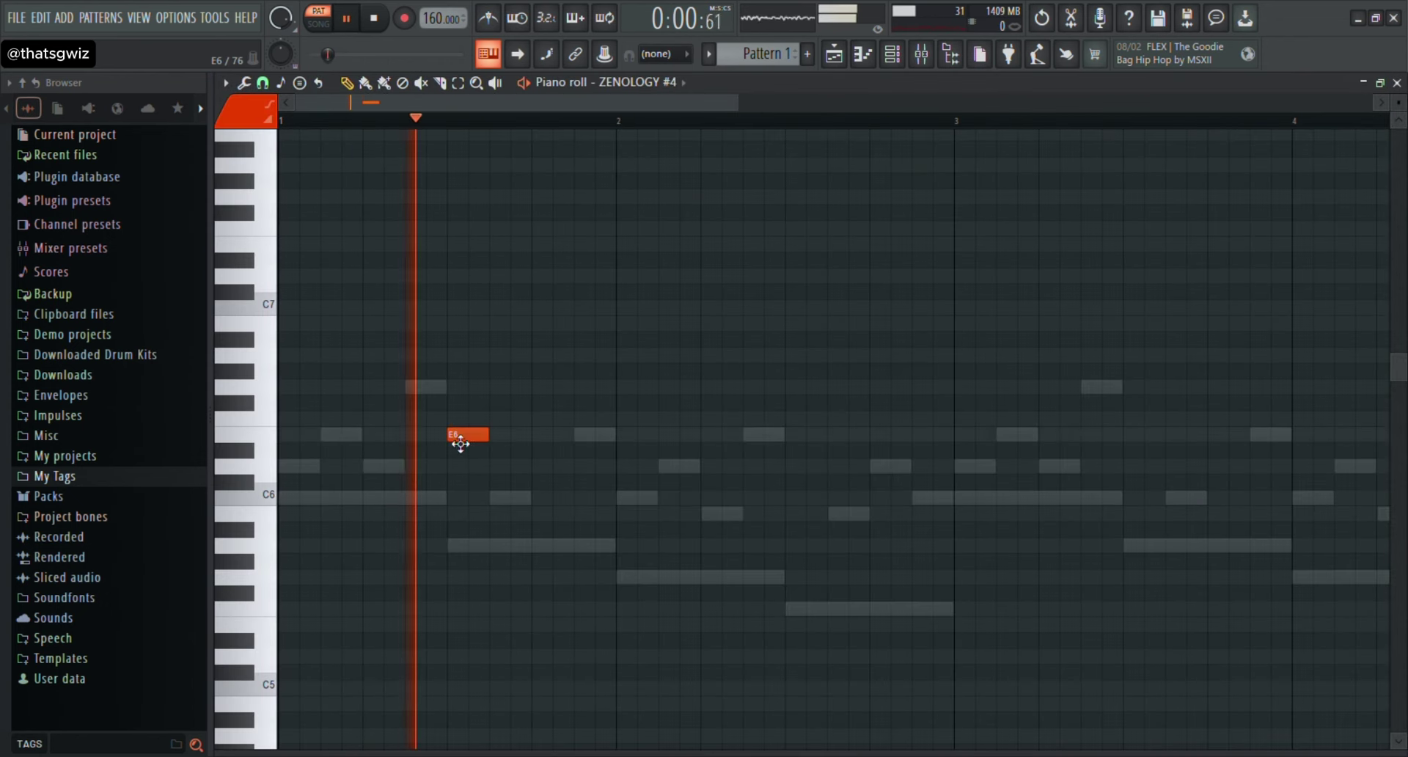
pyautogui.press('F7')
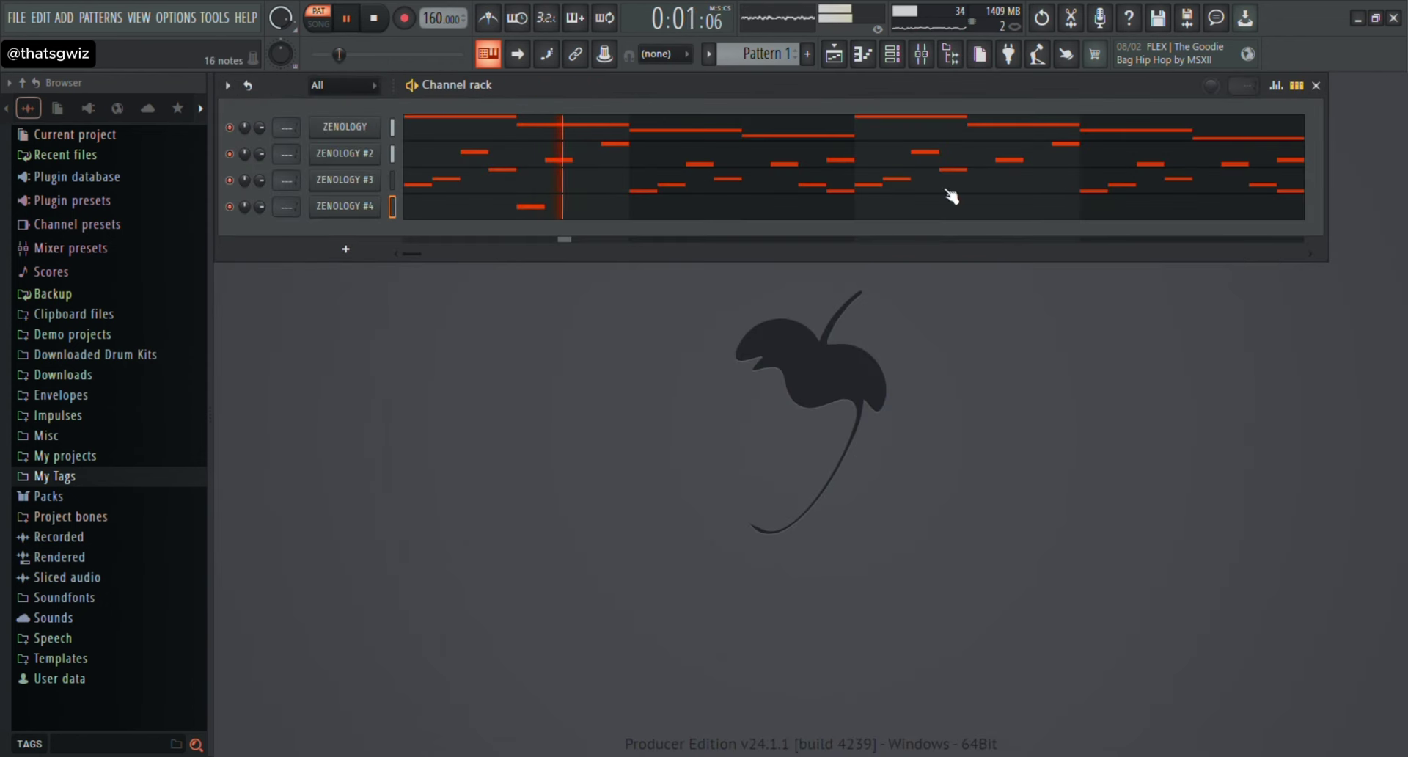
pyautogui.press('F7')
pyautogui.click(540, 465)
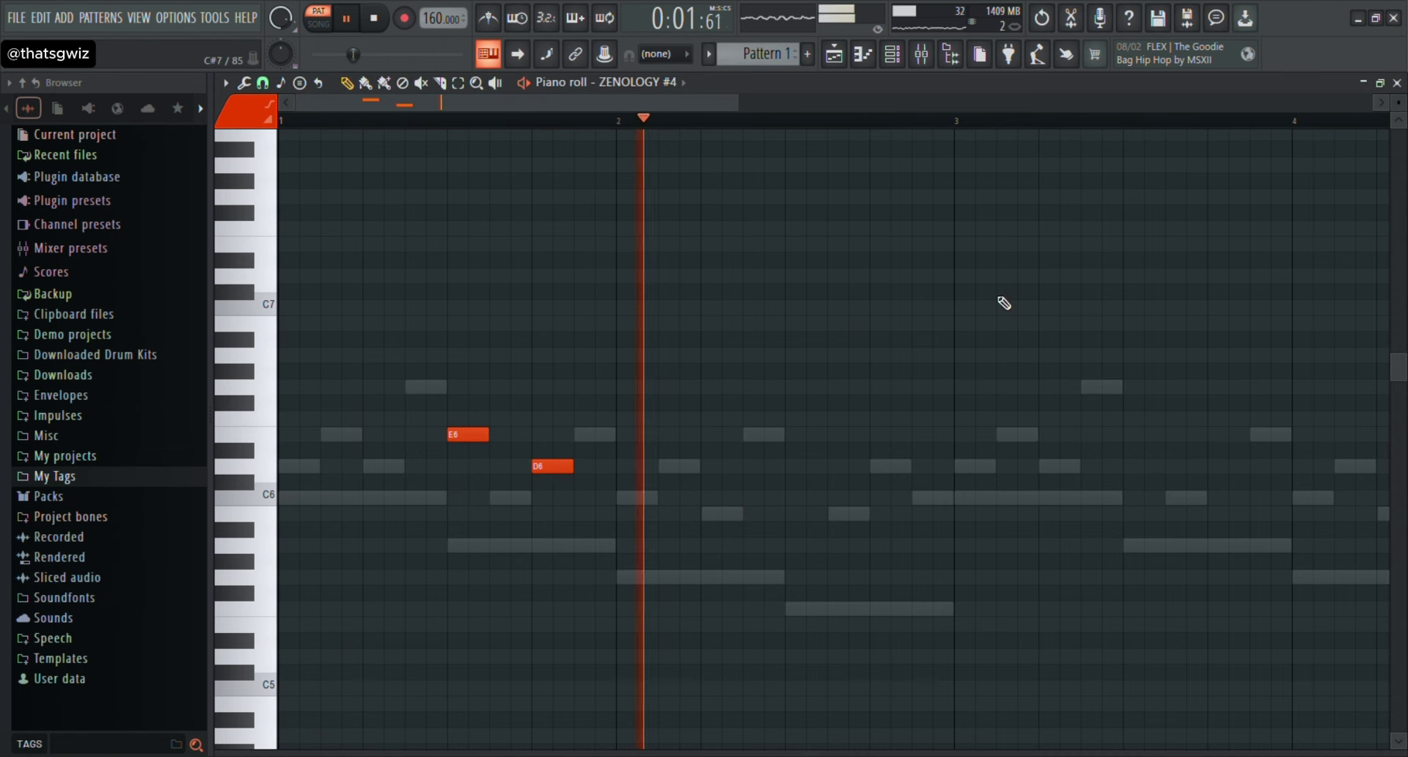
pyautogui.click(1398, 83)
pyautogui.press('F7')
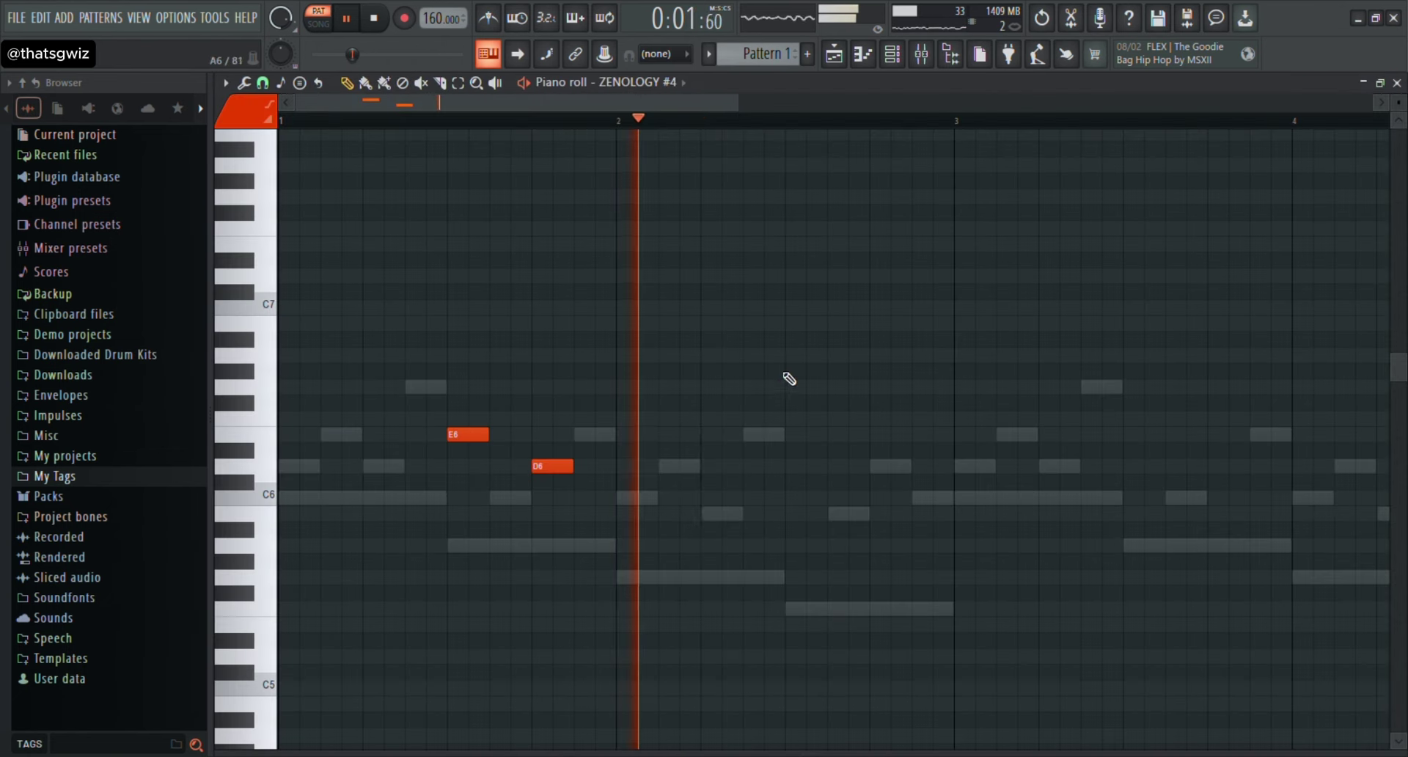
# Place a half-beat C6 note on beat 3 of bar 2, removing the trial C#6 note, and return to the channel rack.
pyautogui.click(793, 484)
pyautogui.press('space')
pyautogui.rightClick(793, 484)
pyautogui.press('space')
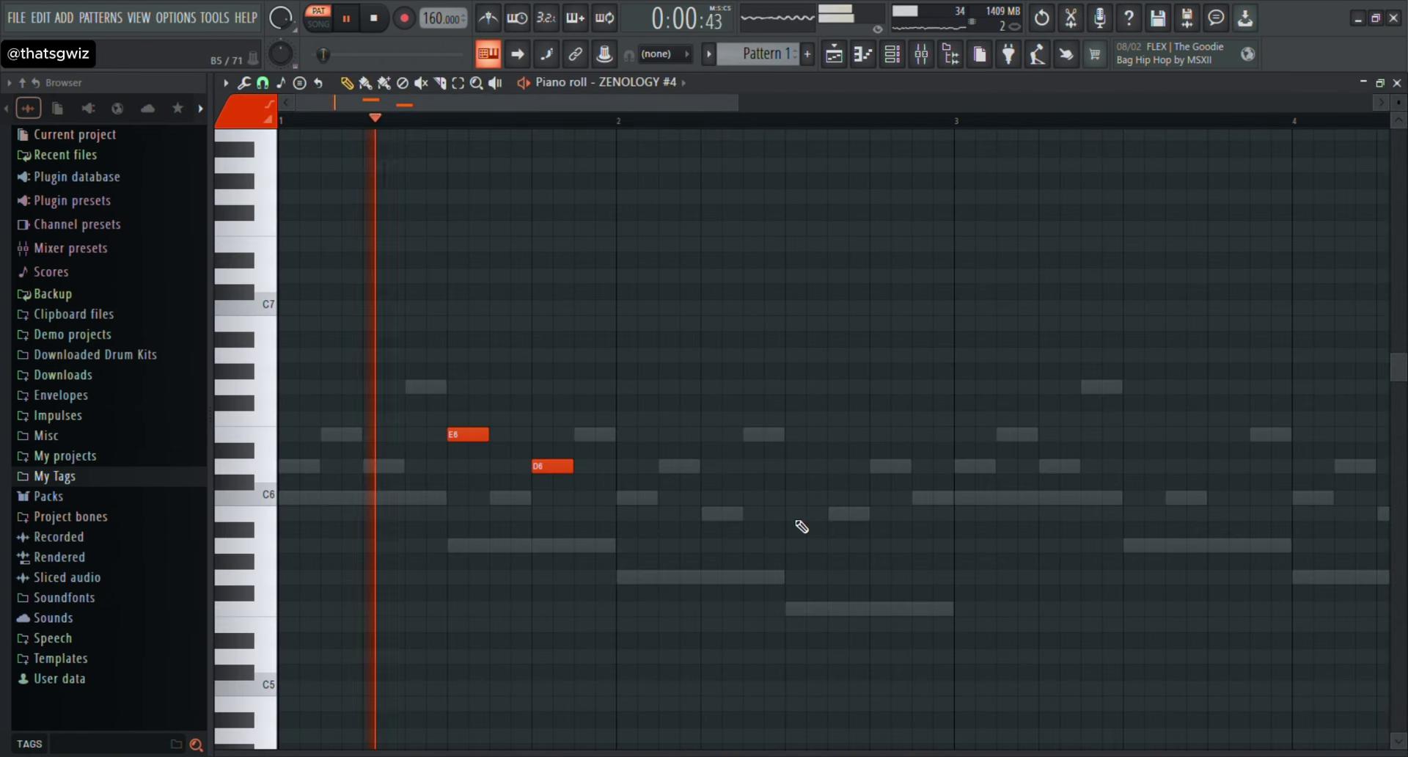
pyautogui.click(799, 497)
pyautogui.press('F7')
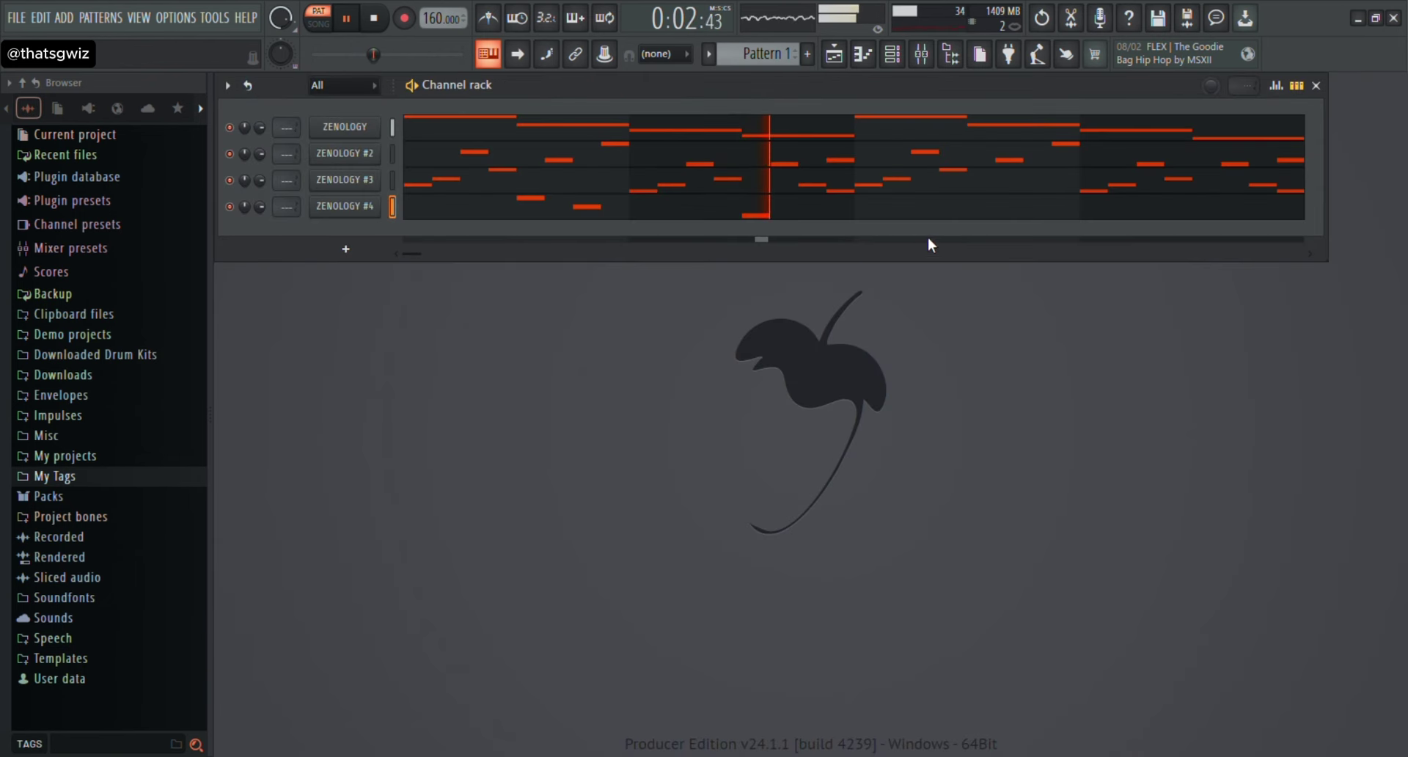
# Duplicate the three-note ZENOLOGY #4 phrase into bars 3 and 4 and return to the channel rack.
pyautogui.click(926, 218)
pyautogui.press('space')
pyautogui.press('space')
pyautogui.moveTo(958, 123); pyautogui.dragTo(4, 217)
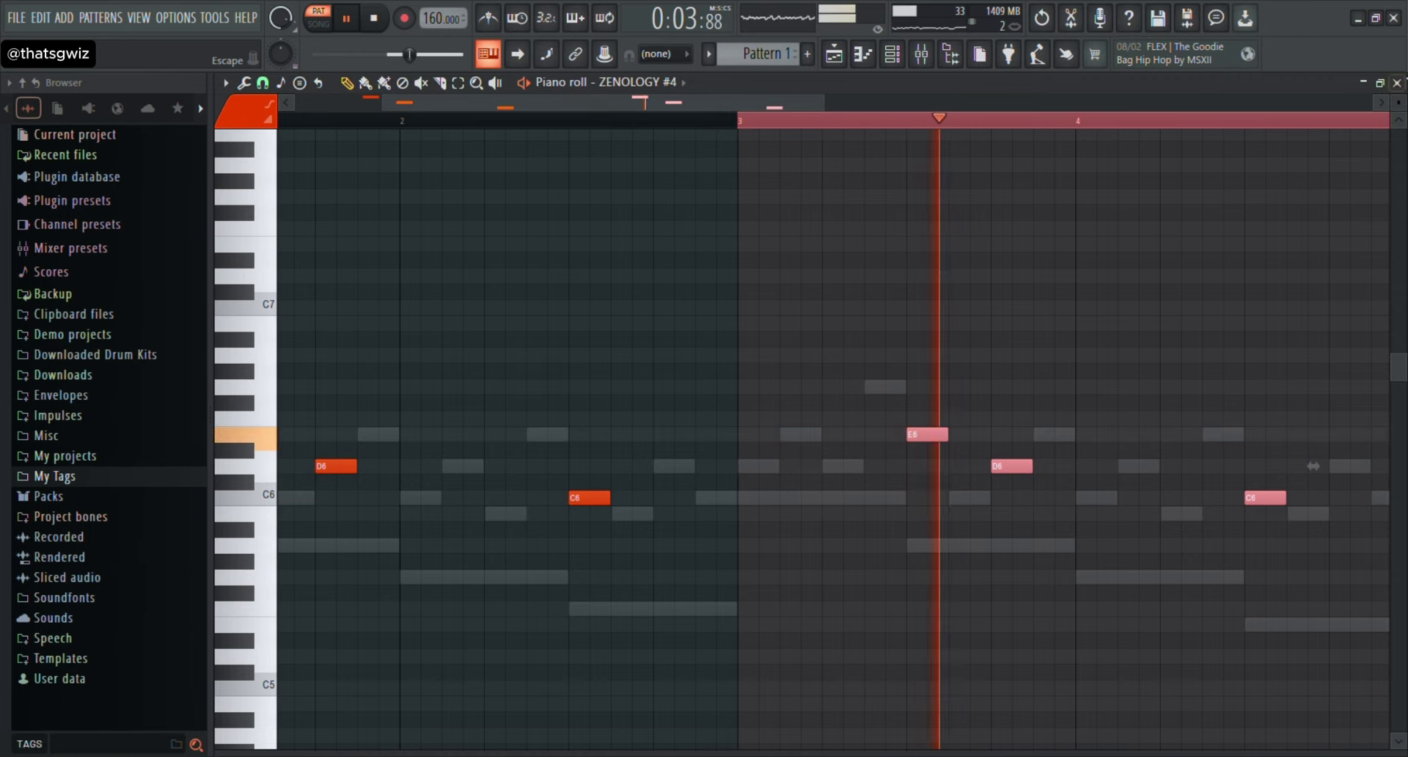
pyautogui.press('F7')
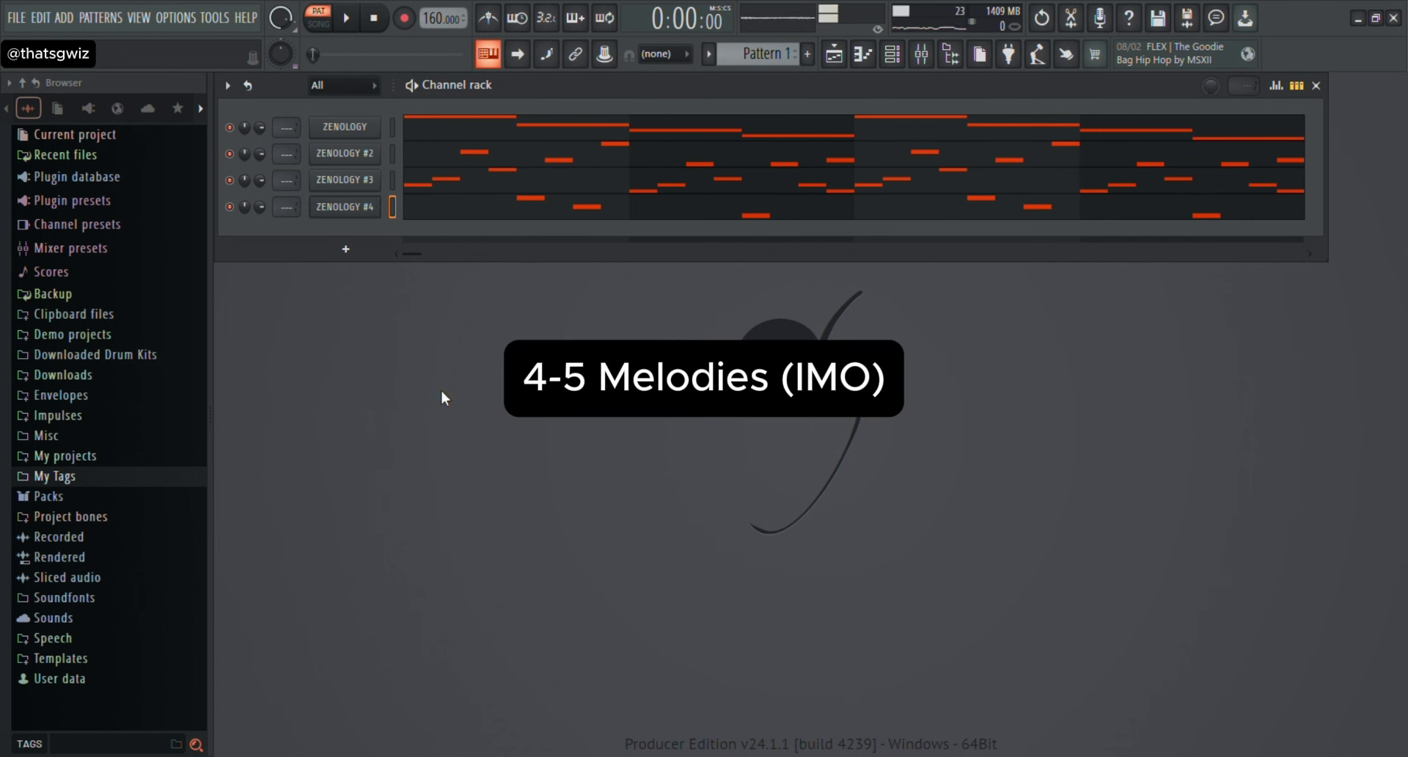
# Clone the ZENOLOGY #4 channel, then play the pattern and reopen the original ZENOLOGY #4 piano roll.
pyautogui.hotkey('alt', 'c')
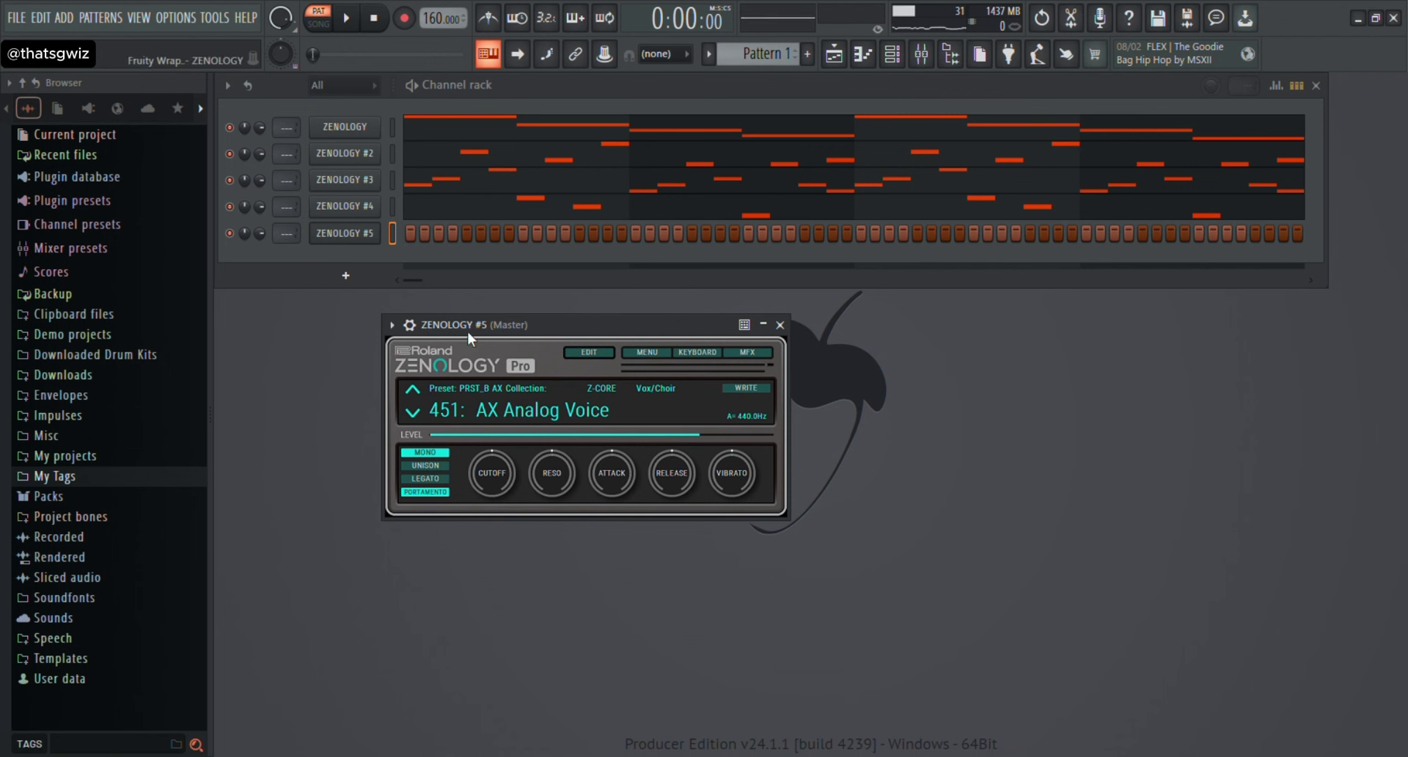
pyautogui.press('space')
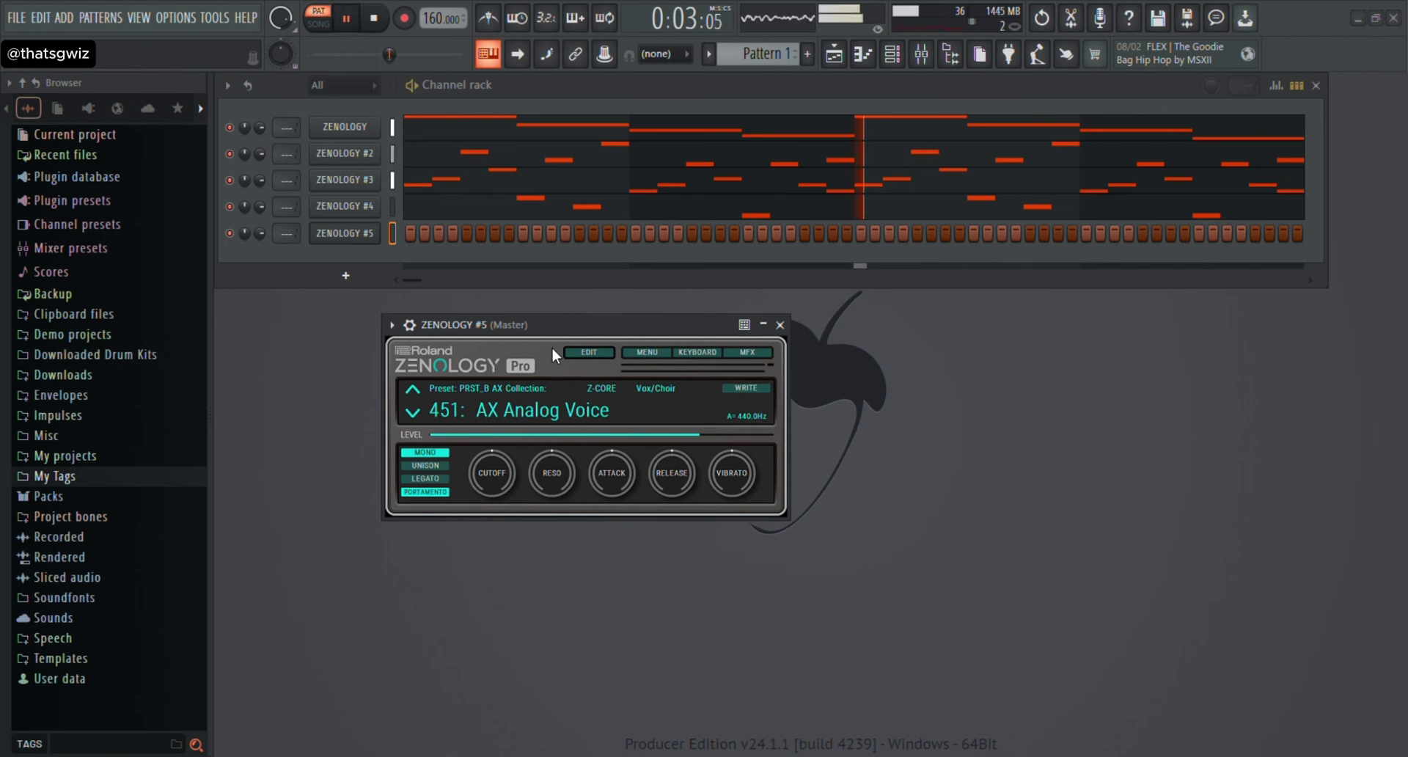
pyautogui.click(1022, 209)
pyautogui.press('space')
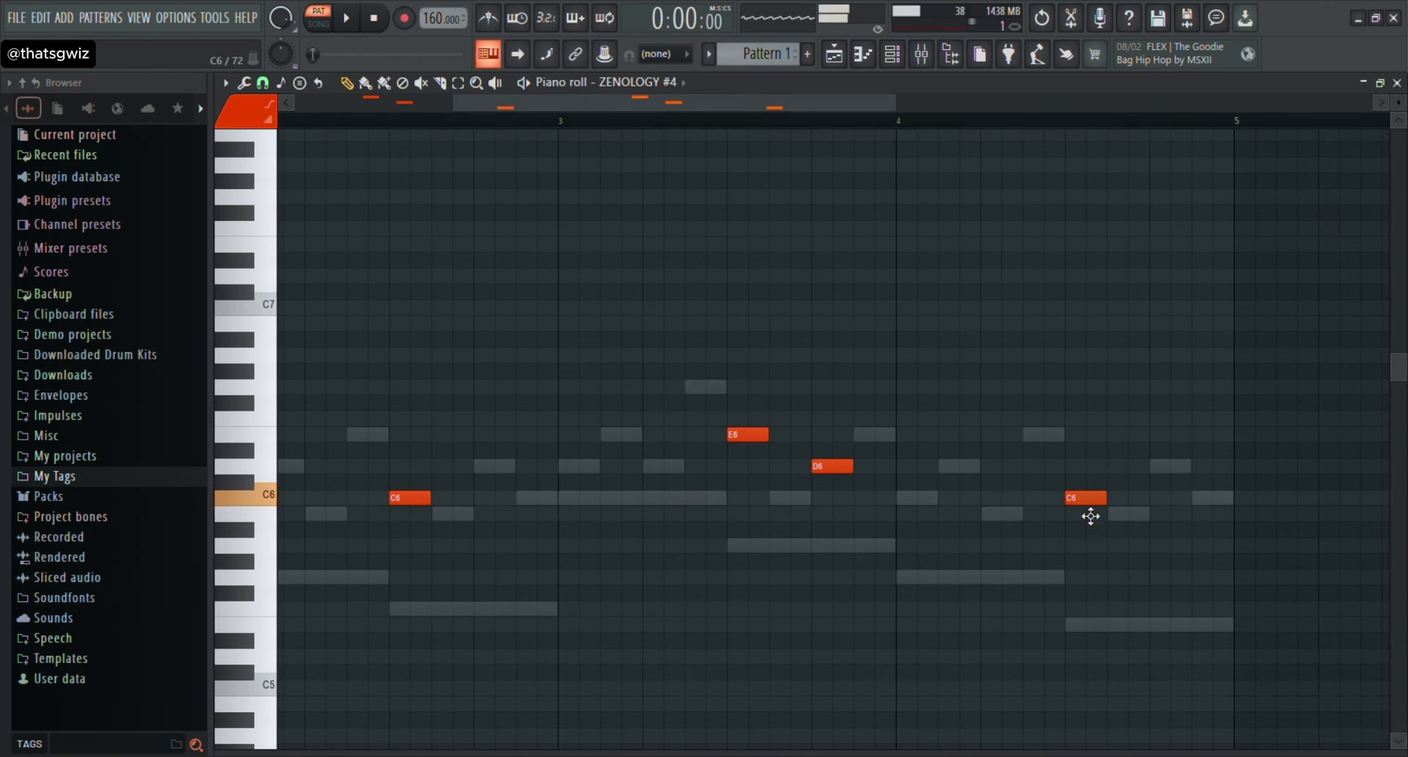
# Lower the final C6 note in bar 4 to B5, play the phrase, and return to the channel rack.
pyautogui.moveTo(1092, 516); pyautogui.dragTo(1091, 520)
pyautogui.press('space')
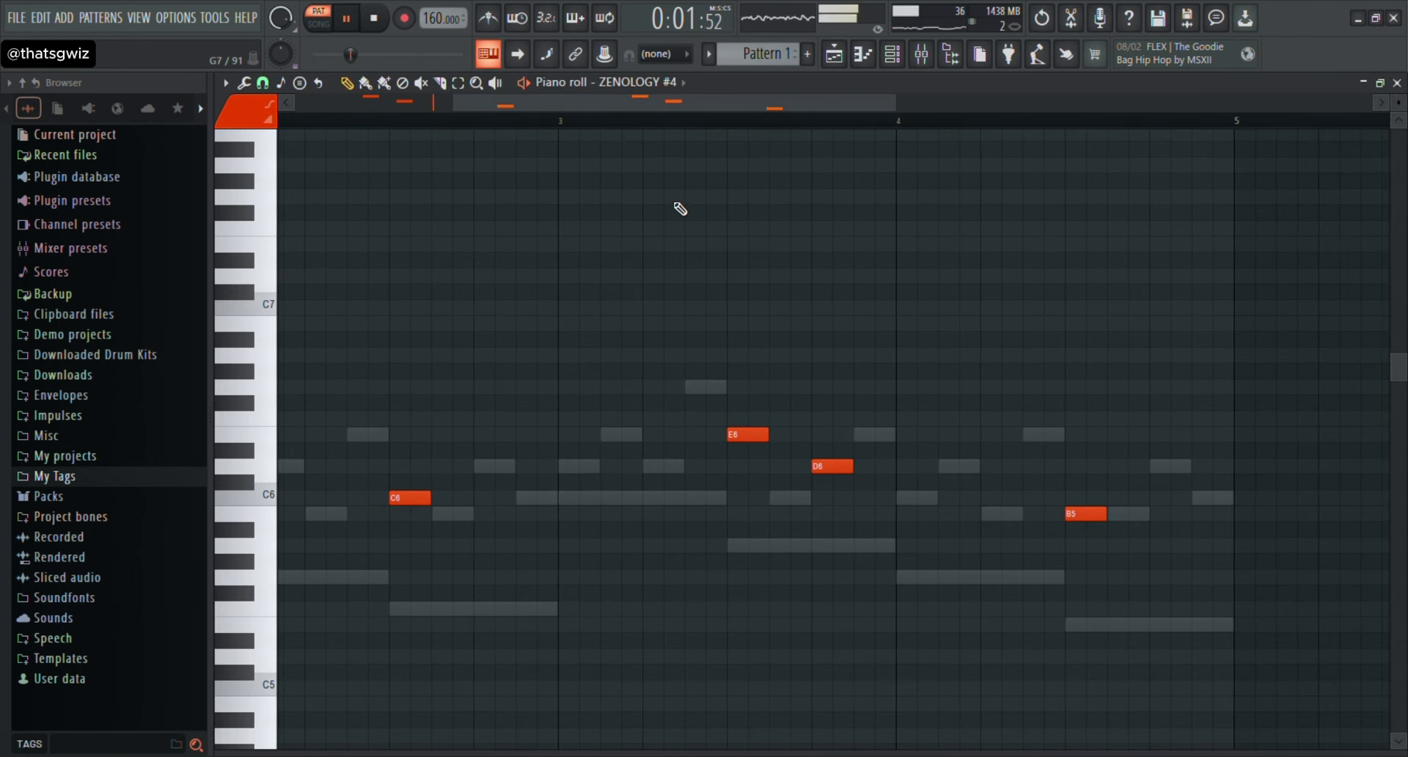
pyautogui.click(1397, 83)
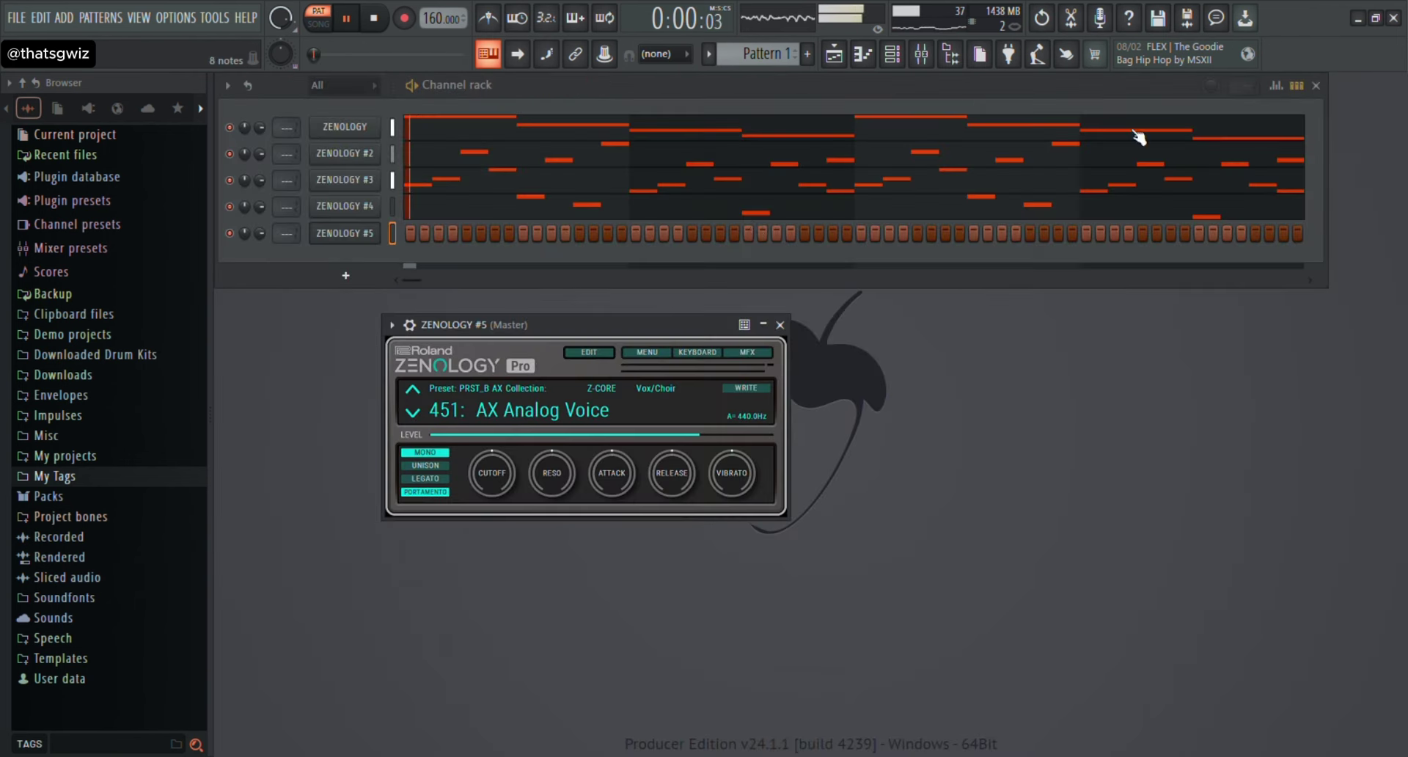
# Audition presets in ZENOLOGY #5, choose 306: AX Pulse Clav 1, and close the plugin.
pyautogui.press('space')
pyautogui.click(537, 412)
pyautogui.click(500, 196)
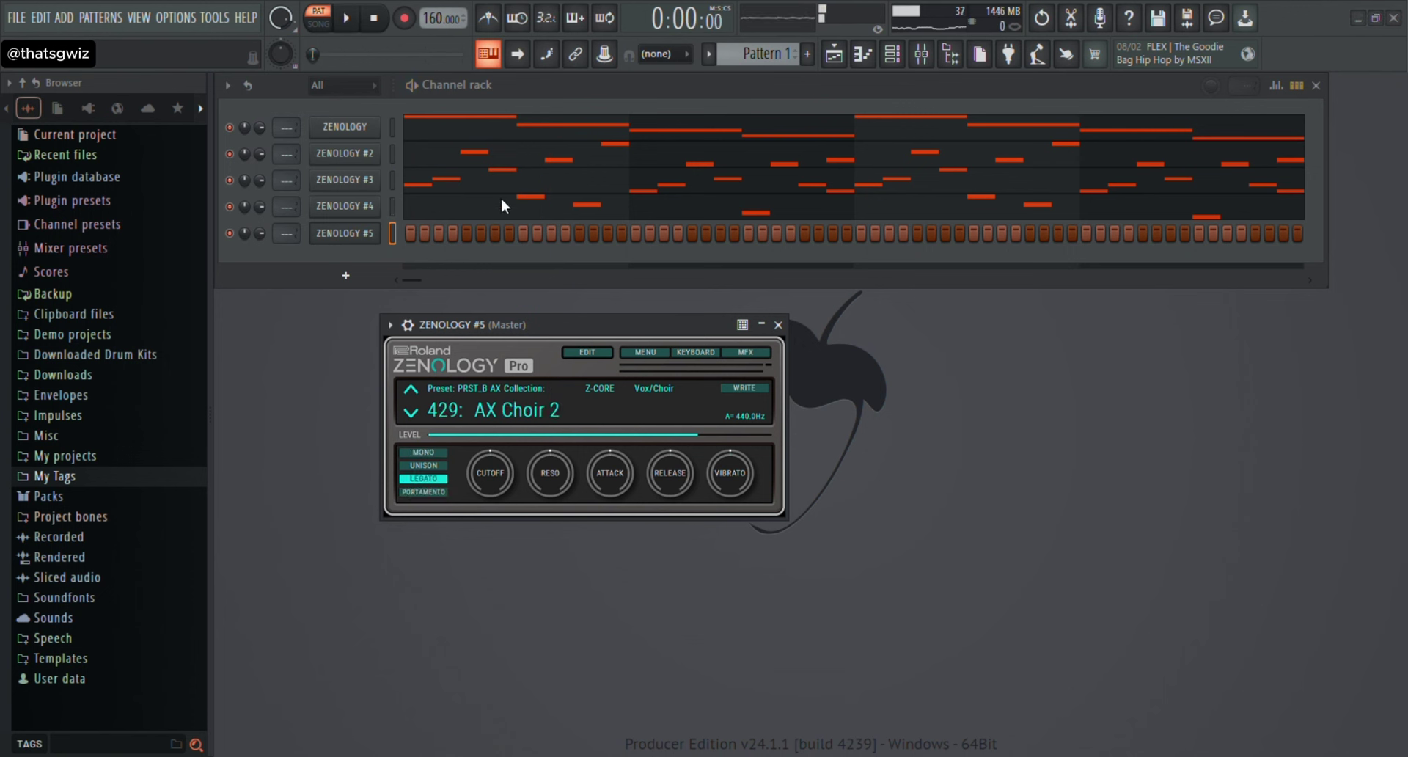
pyautogui.click(702, 236)
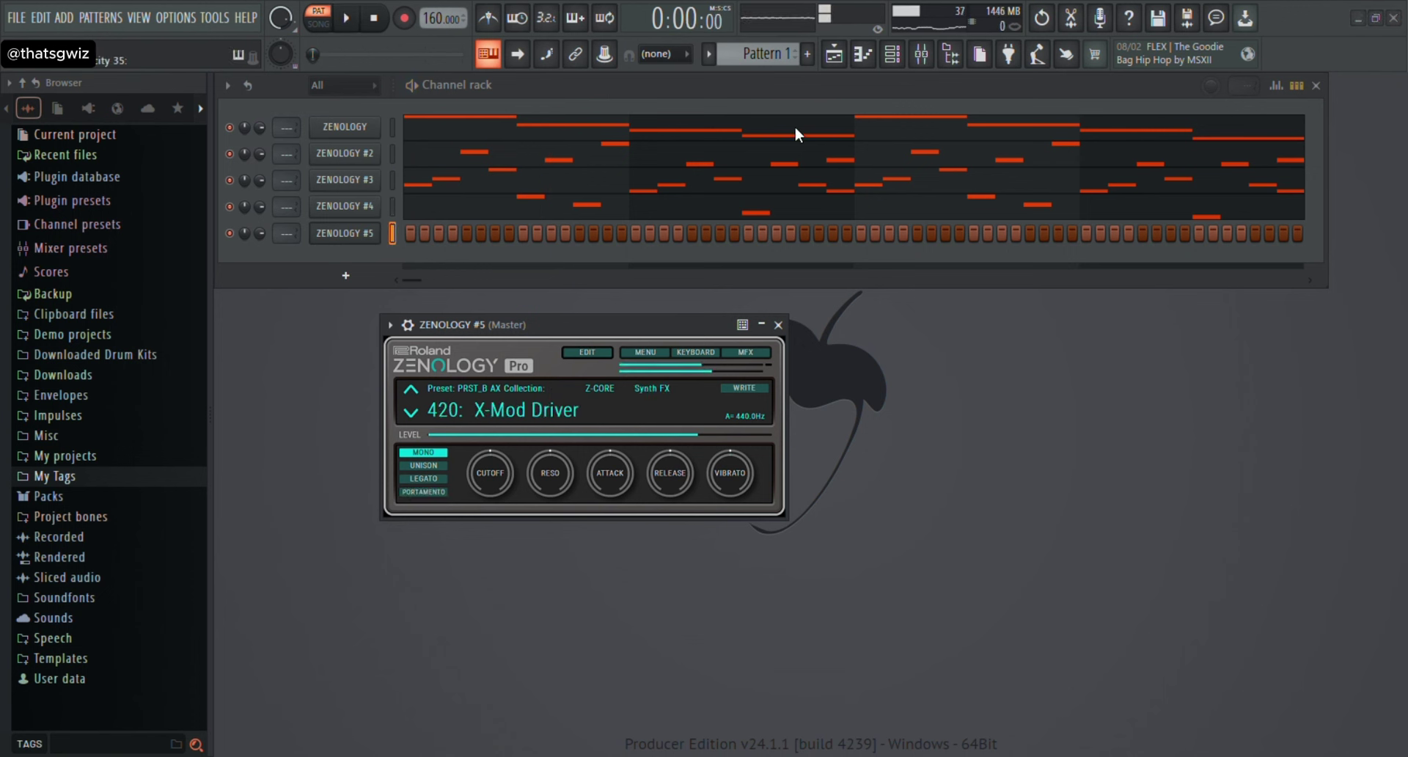
pyautogui.click(581, 152)
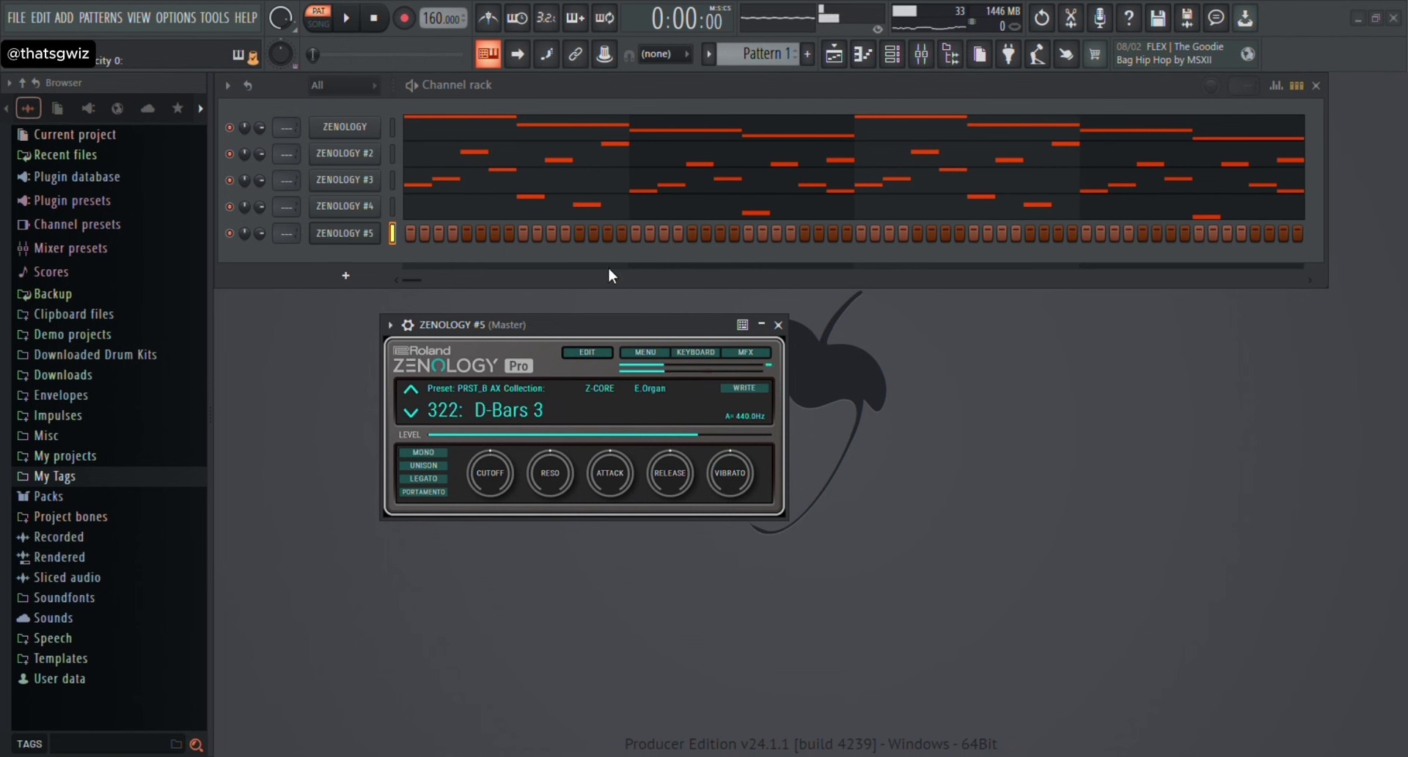
pyautogui.click(602, 228)
pyautogui.click(595, 331)
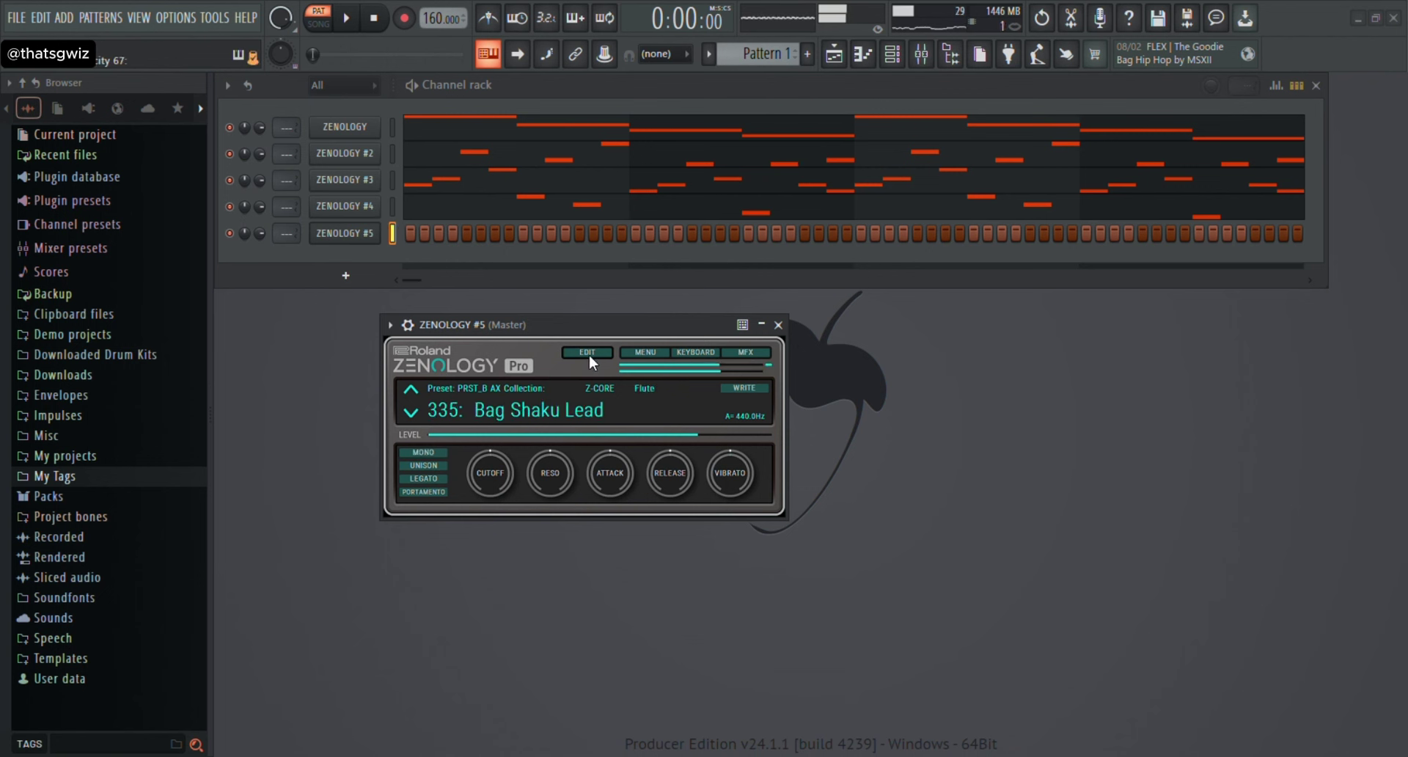
pyautogui.click(584, 405)
pyautogui.click(609, 483)
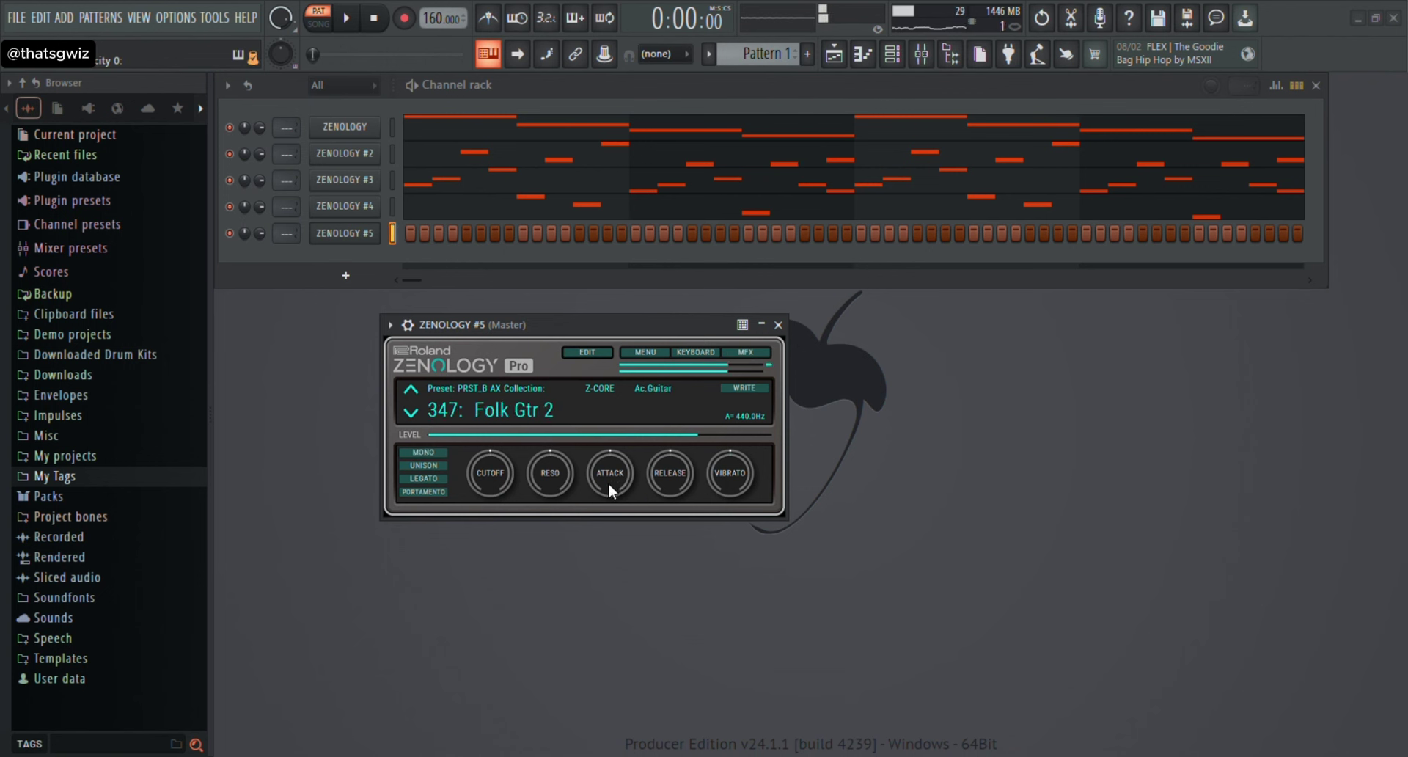
pyautogui.click(609, 503)
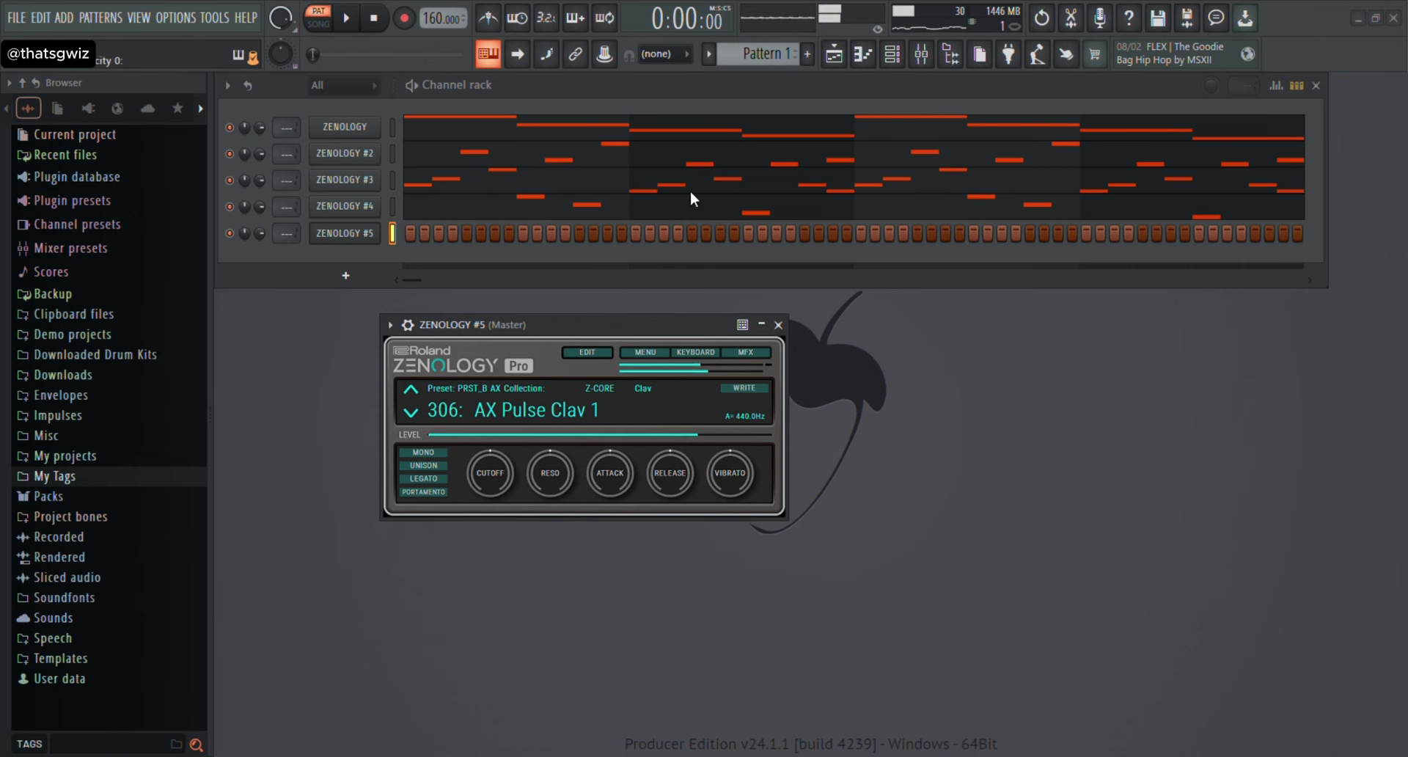
pyautogui.click(778, 325)
# Open the ZENOLOGY #5 piano roll and place a quarter-beat C6 note at the start of bar 1.
pyautogui.press('space')
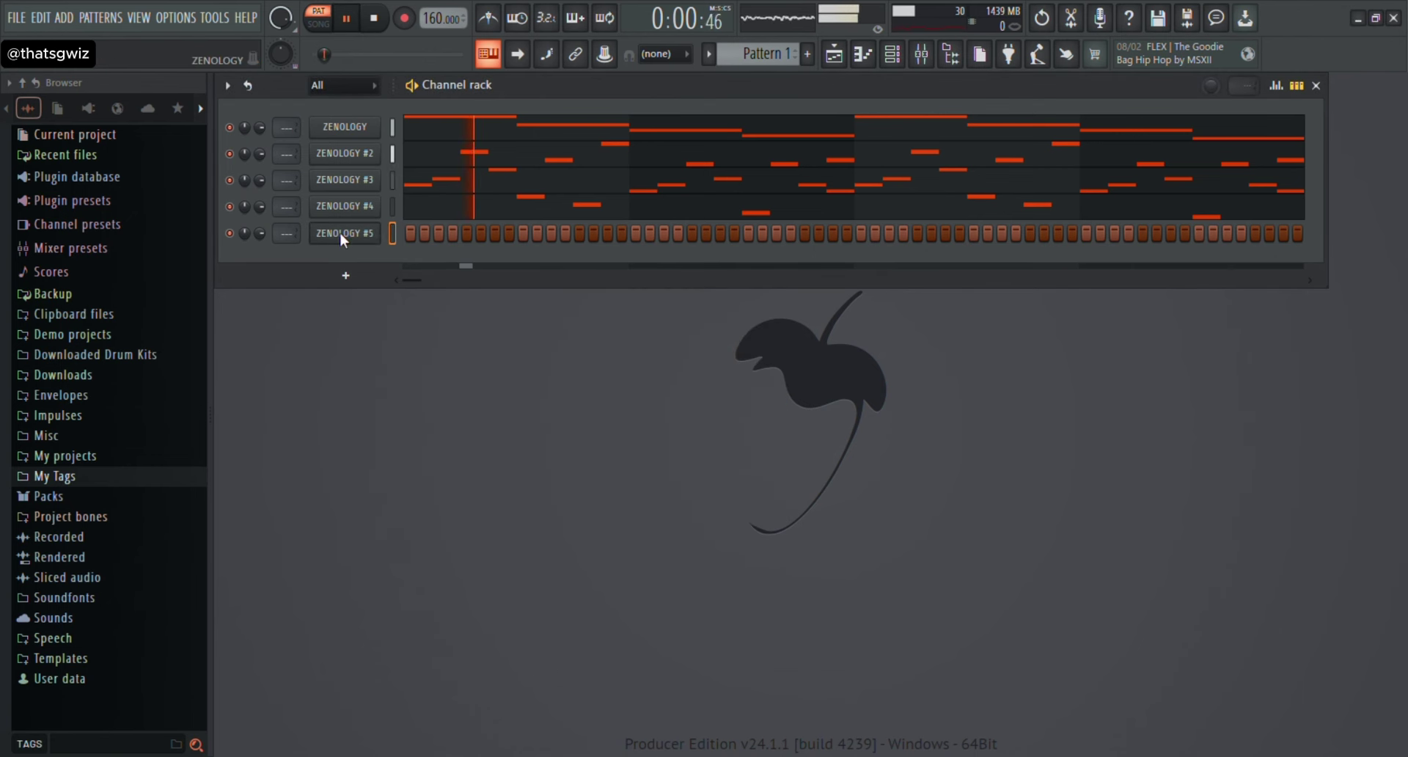
pyautogui.press('space')
pyautogui.press('F7')
pyautogui.moveTo(287, 468)
pyautogui.mouseDown()
pyautogui.moveTo(328, 503)
pyautogui.moveTo(244, 514)
pyautogui.moveTo(299, 506)
pyautogui.mouseUp()
pyautogui.rightClick(310, 472)
pyautogui.press('space')
pyautogui.press('space')
pyautogui.press('space')
# Try short D6 and E6 notes at different positions in the first half of bar 1, removing them after playback.
pyautogui.click(330, 466)
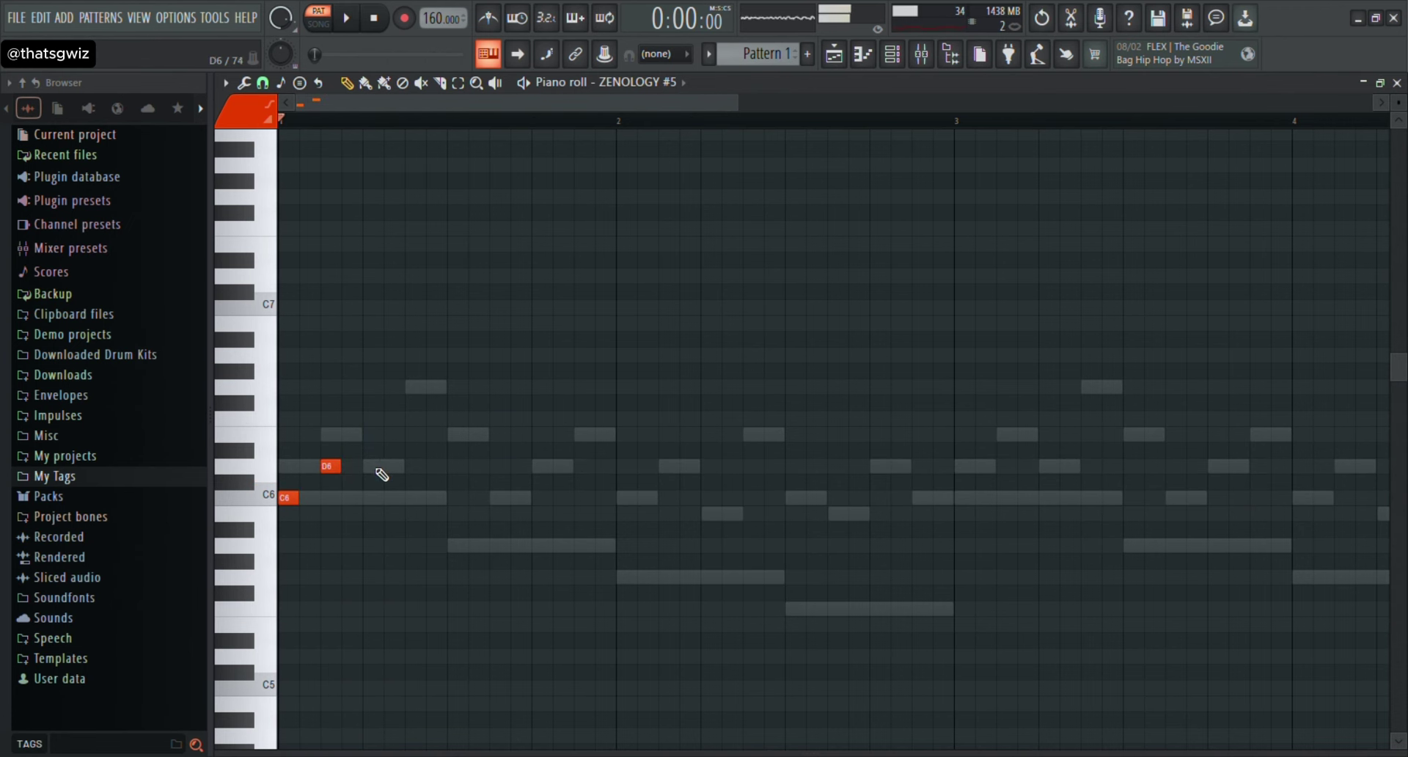
pyautogui.click(371, 435)
pyautogui.press('space')
pyautogui.press('space')
pyautogui.rightClick(373, 435)
pyautogui.rightClick(332, 466)
pyautogui.press('space')
pyautogui.press('space')
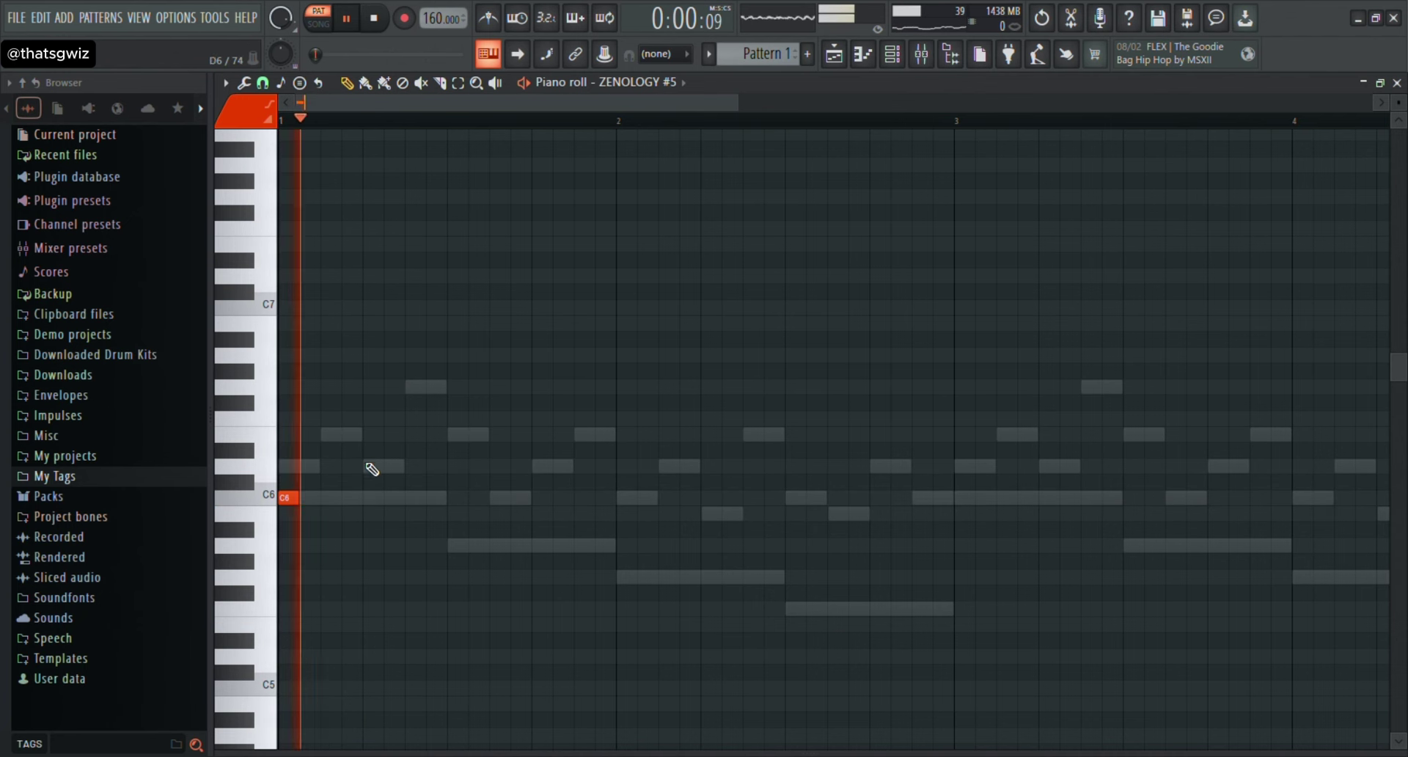
pyautogui.click(370, 466)
pyautogui.click(456, 436)
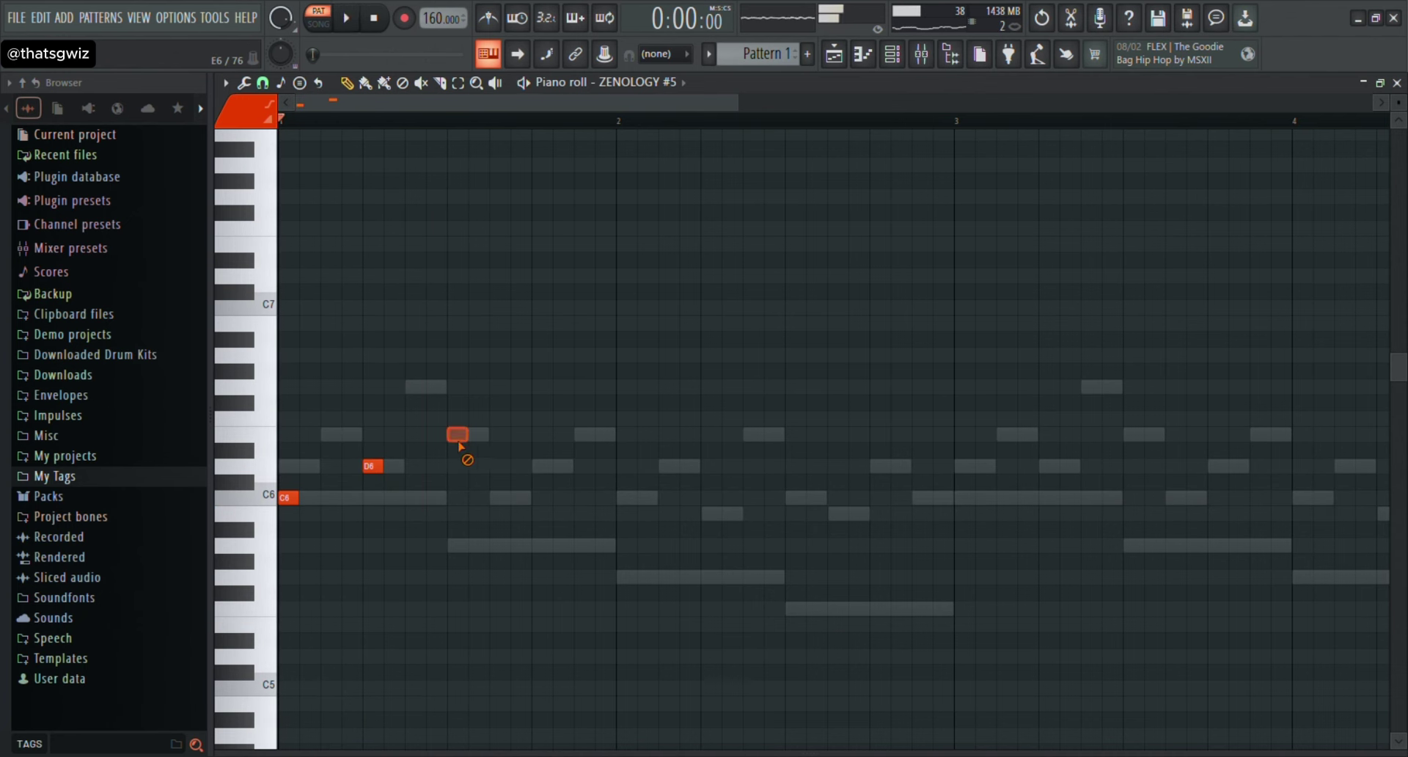
pyautogui.moveTo(464, 443); pyautogui.dragTo(422, 443)
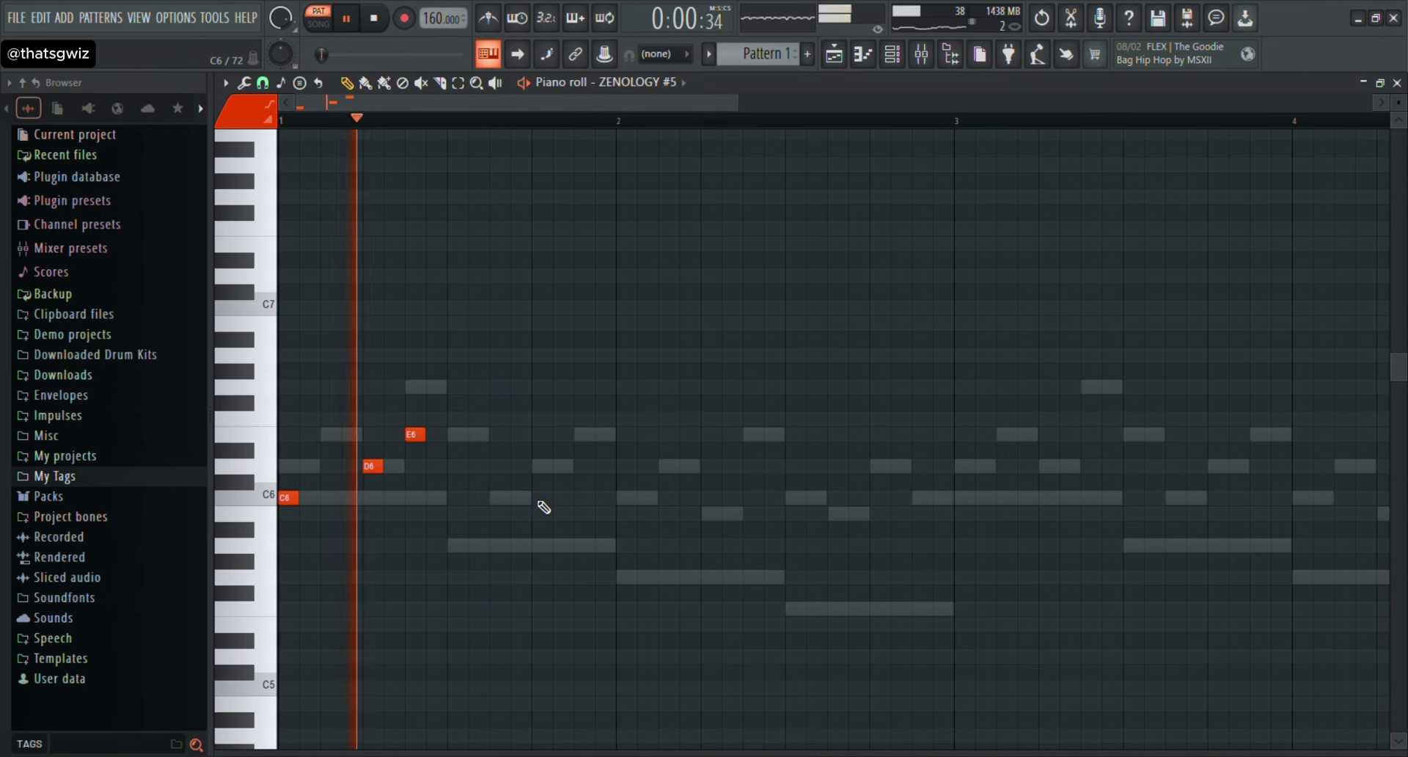
pyautogui.rightClick(415, 434)
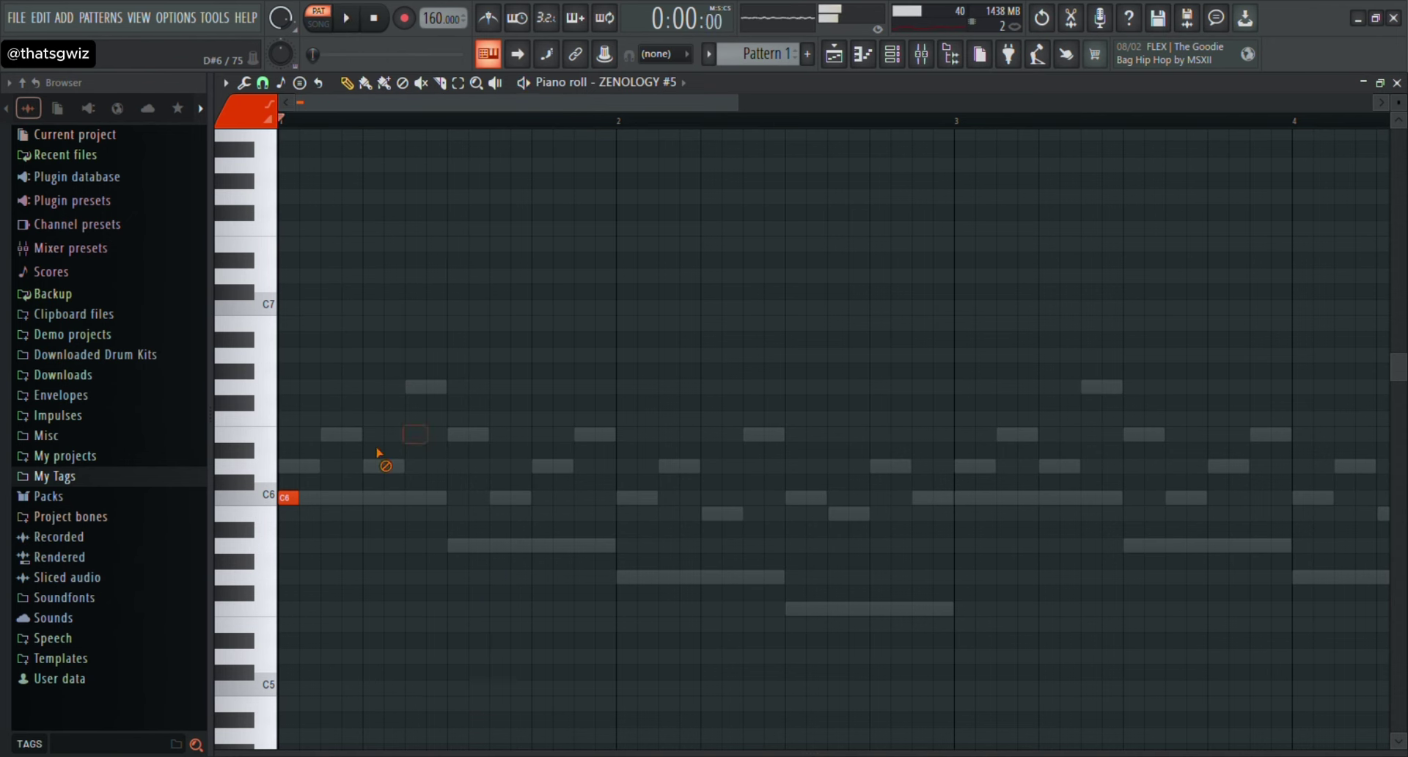
# Place D6 and E6 notes at beats 3.5 and 4 of bar 1, plus B5 at the start of bar 2.
pyautogui.click(499, 466)
pyautogui.click(540, 435)
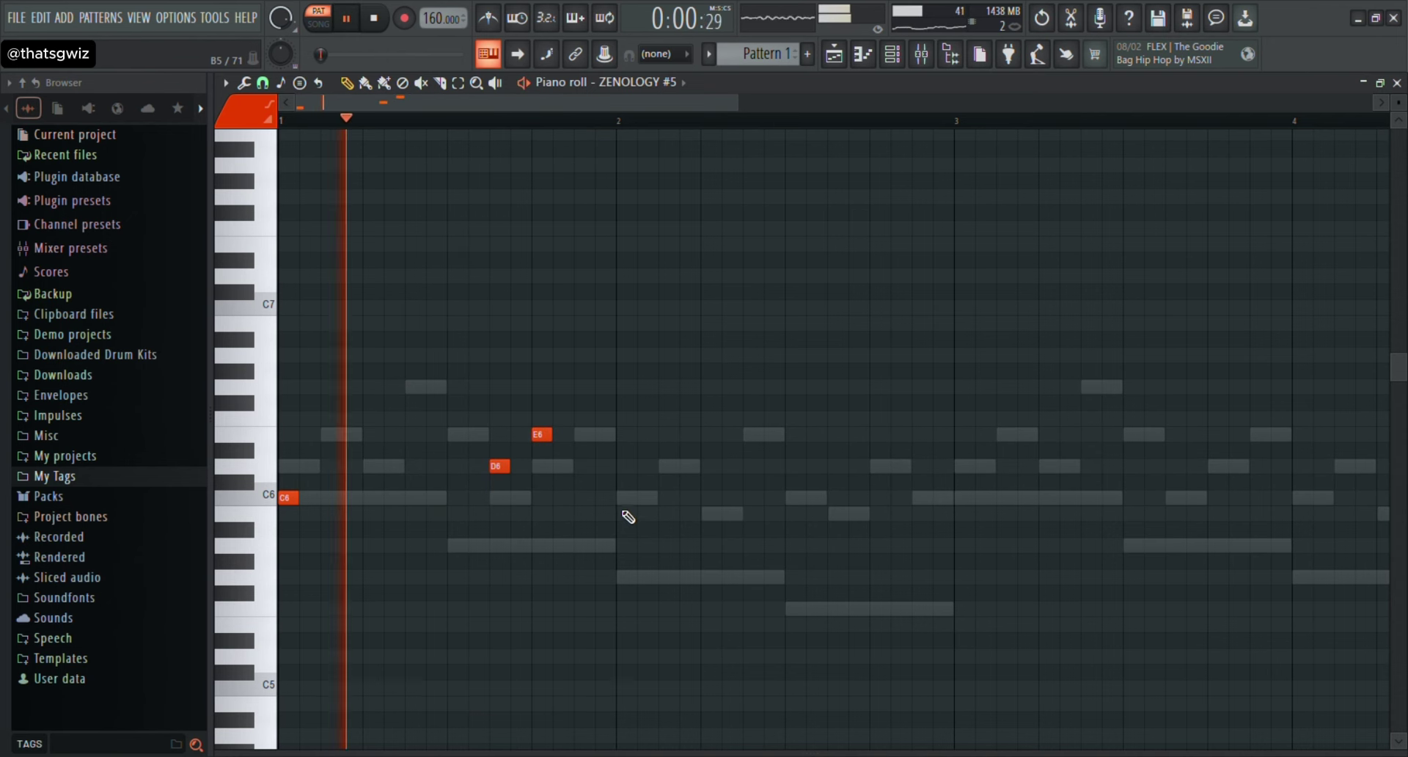
pyautogui.click(625, 514)
pyautogui.press('space')
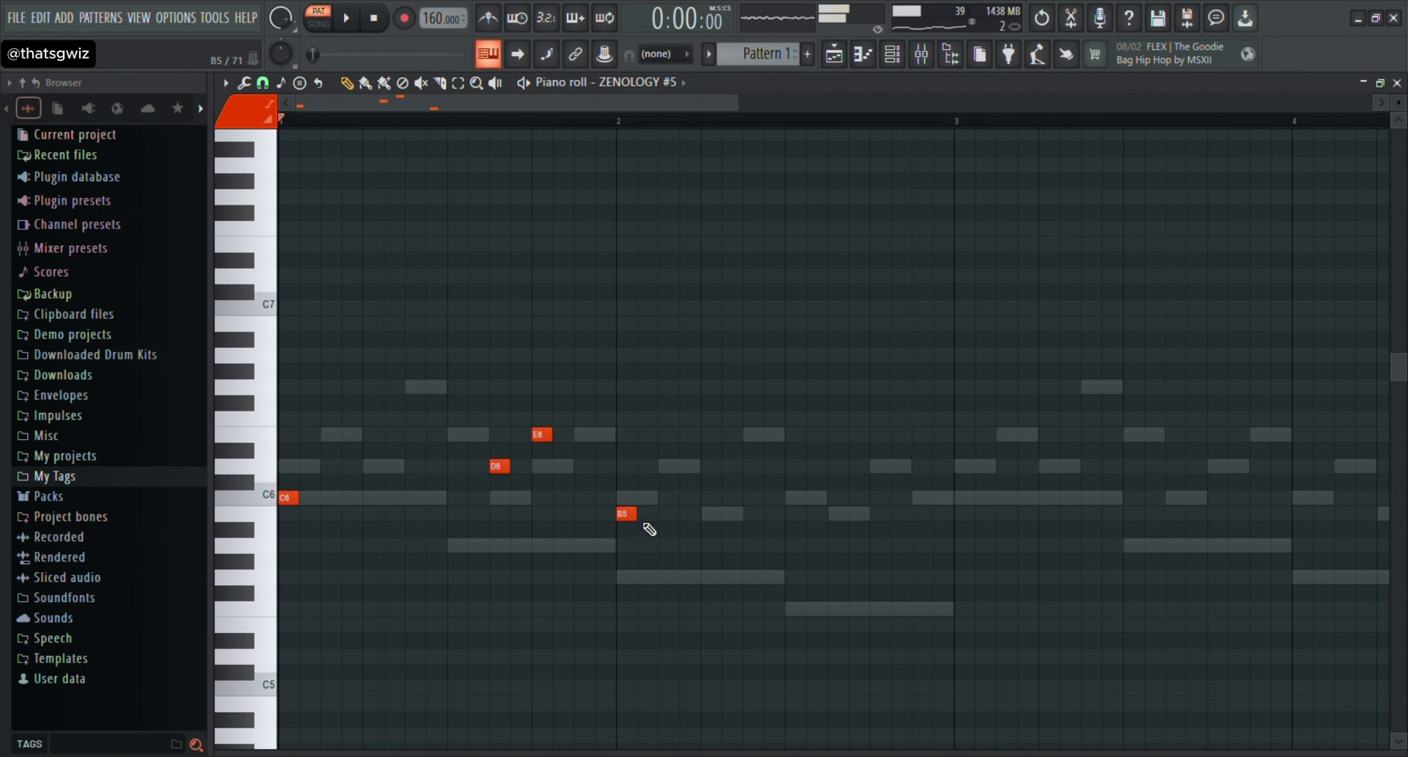
pyautogui.press('space')
# Lengthen the C6, D6, E6 and B5 notes to half a beat each while checking playback.
pyautogui.moveTo(298, 499); pyautogui.dragTo(321, 506)
pyautogui.press('space')
pyautogui.press('space')
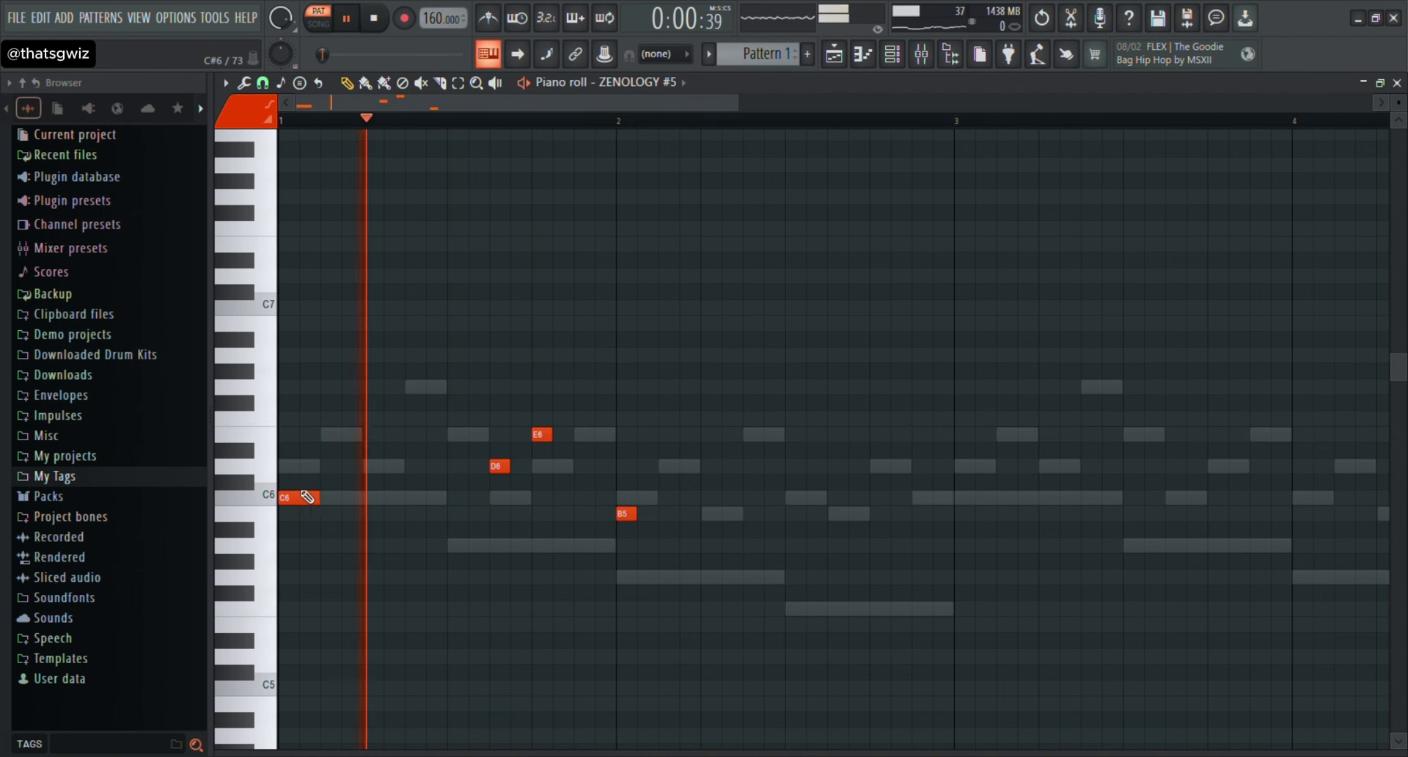
pyautogui.press('space')
pyautogui.moveTo(509, 467); pyautogui.dragTo(572, 435)
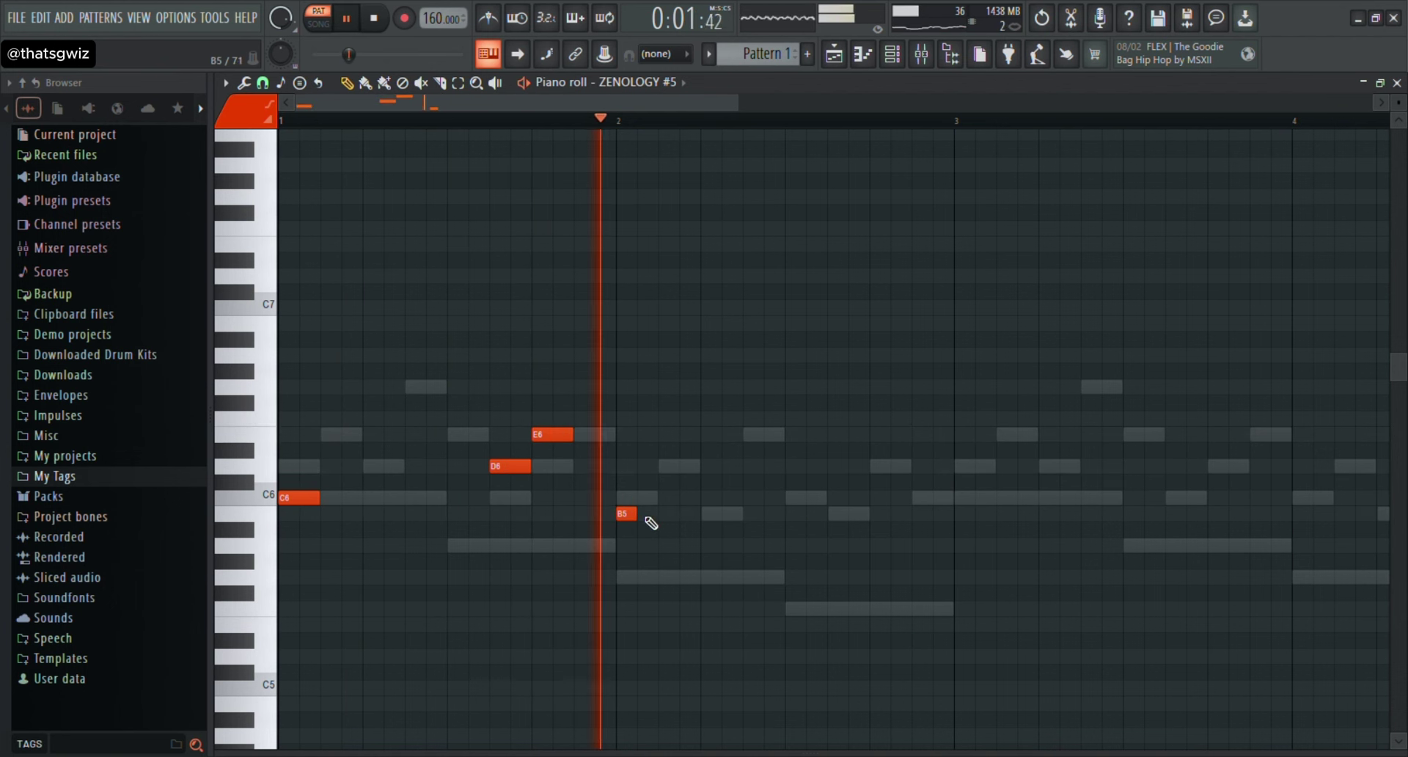
pyautogui.press('space')
pyautogui.moveTo(635, 514); pyautogui.dragTo(657, 514)
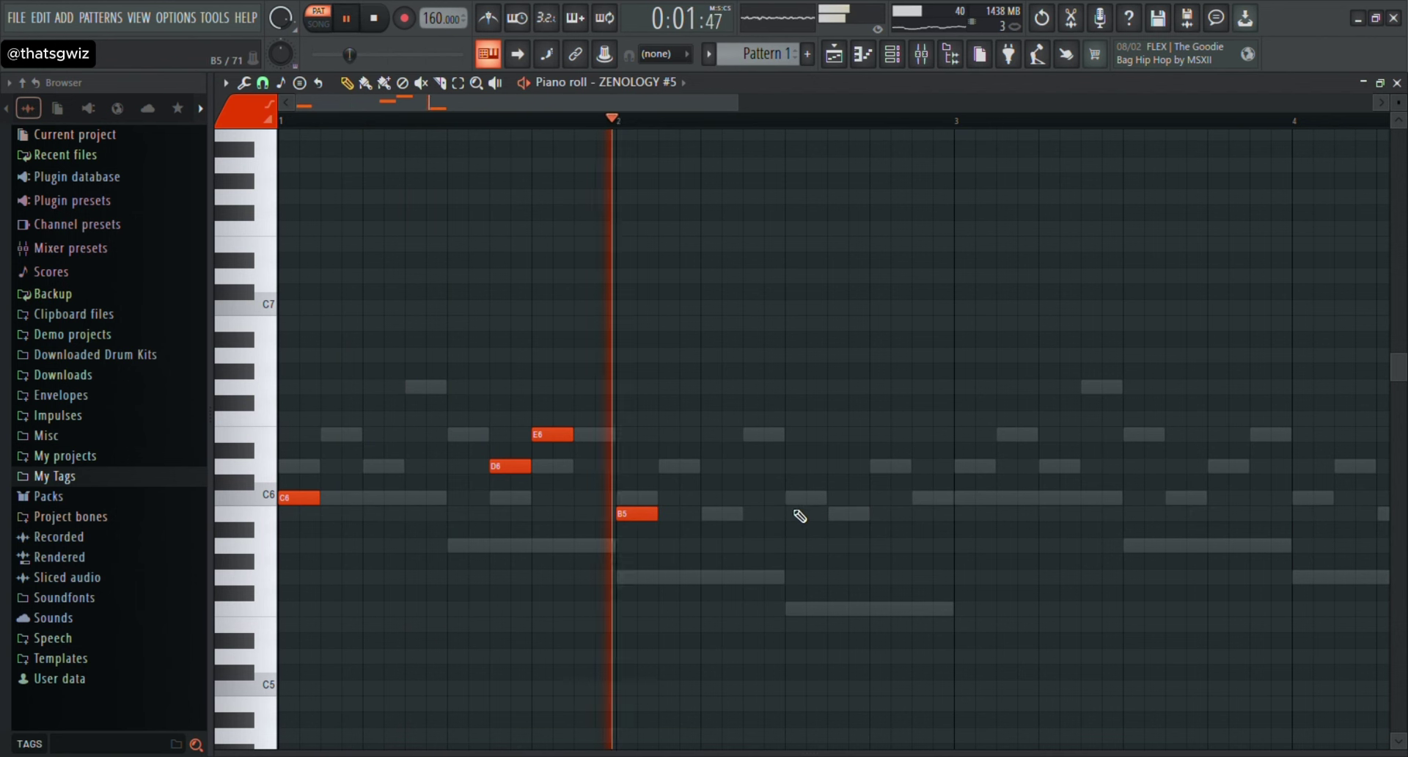
# Add half-beat B5 and C6 notes at beats 3.5 and 4 of bar 2, removing the trial C6 notes.
pyautogui.click(788, 499)
pyautogui.rightClick(823, 502)
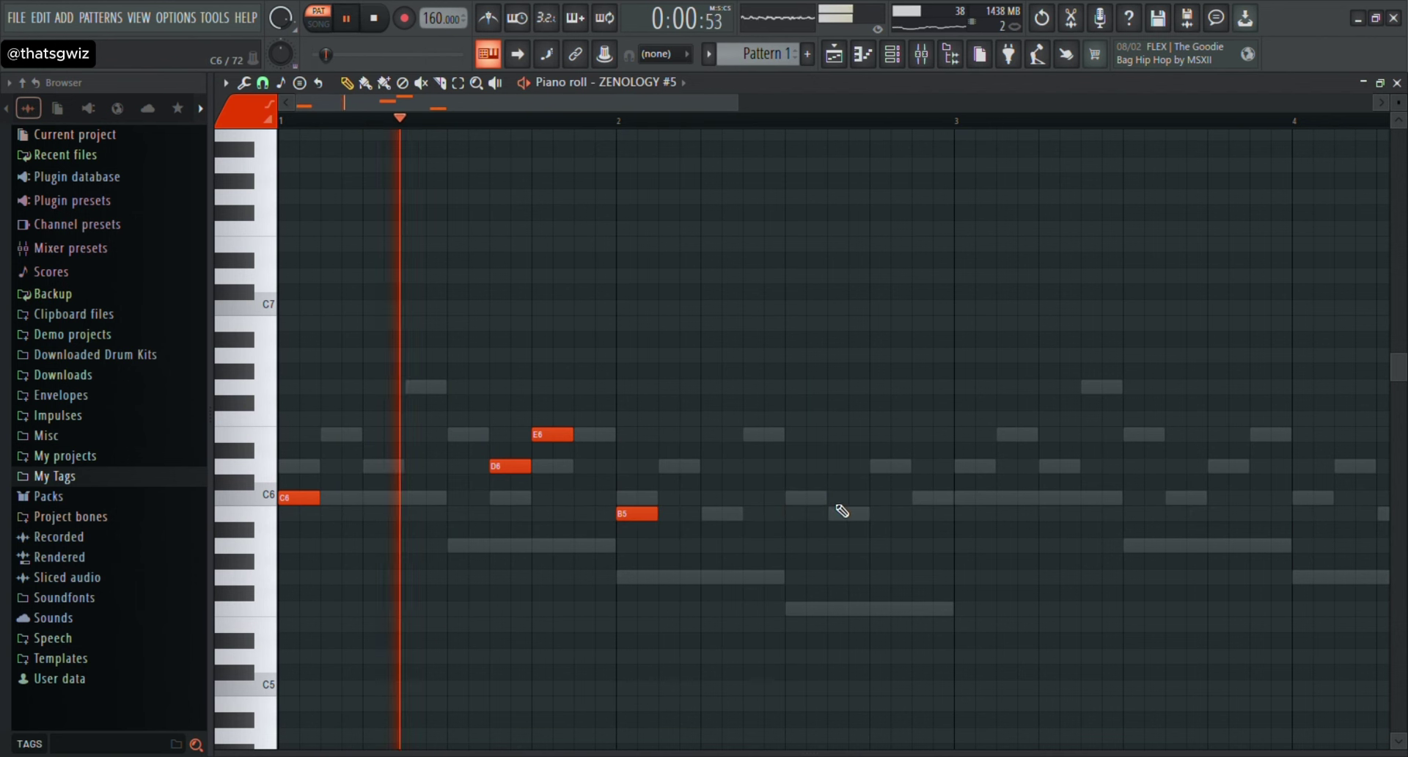
pyautogui.click(838, 500)
pyautogui.rightClick(854, 499)
pyautogui.click(833, 514)
pyautogui.click(875, 500)
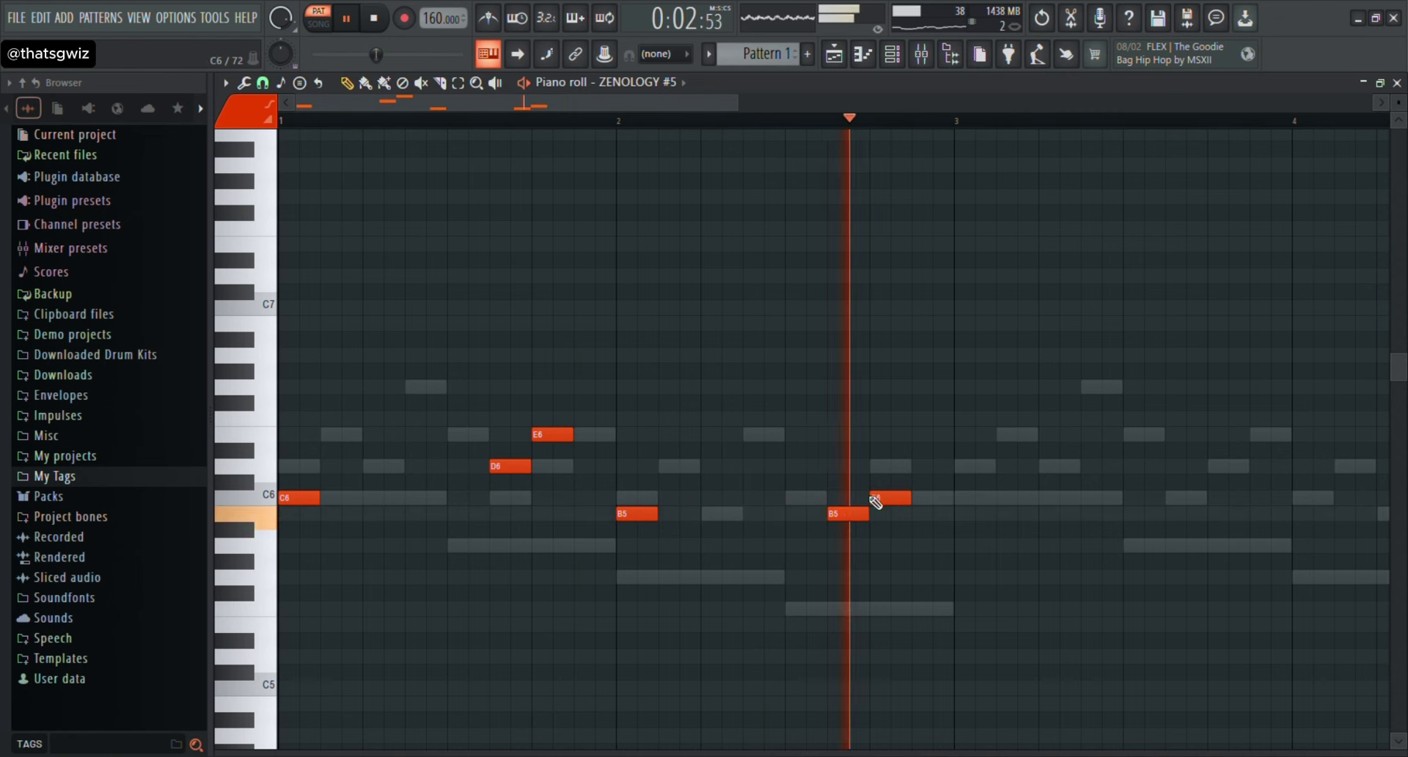
# Duplicate the two-bar ZENOLOGY #5 phrase into bars 3 and 4, then review the channel's plugin from the channel rack.
pyautogui.hotkey('ctrl', 'a')
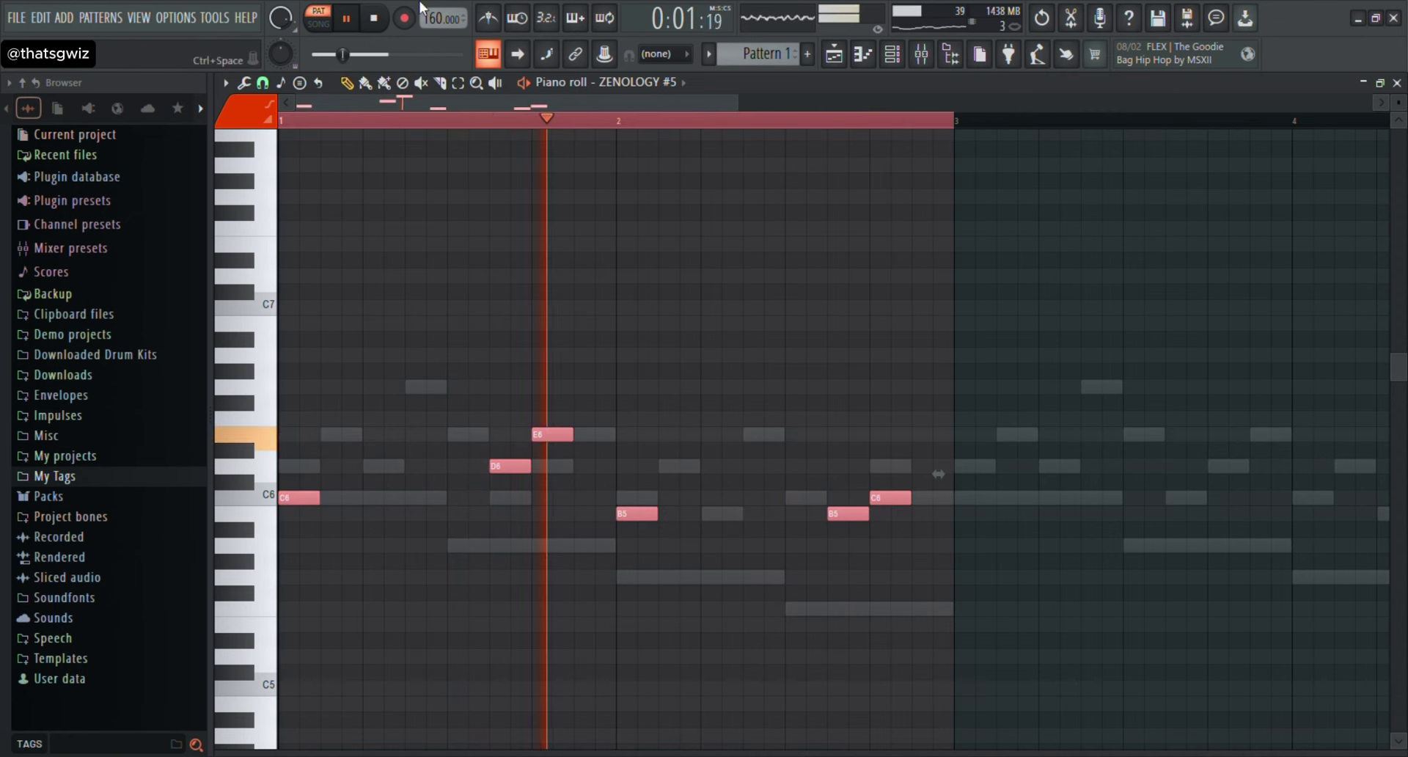
pyautogui.hotkey('ctrl', 'b')
pyautogui.click(1397, 82)
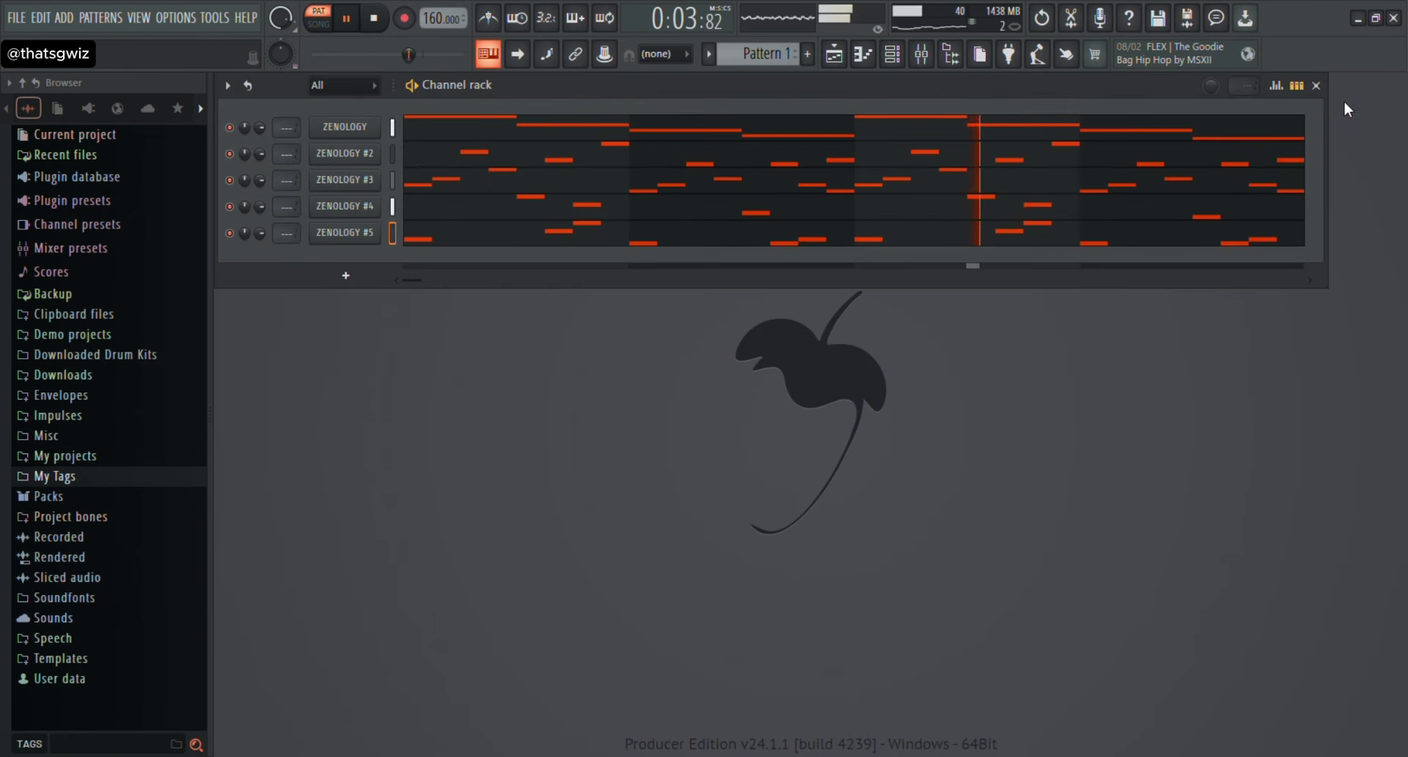
pyautogui.click(341, 233)
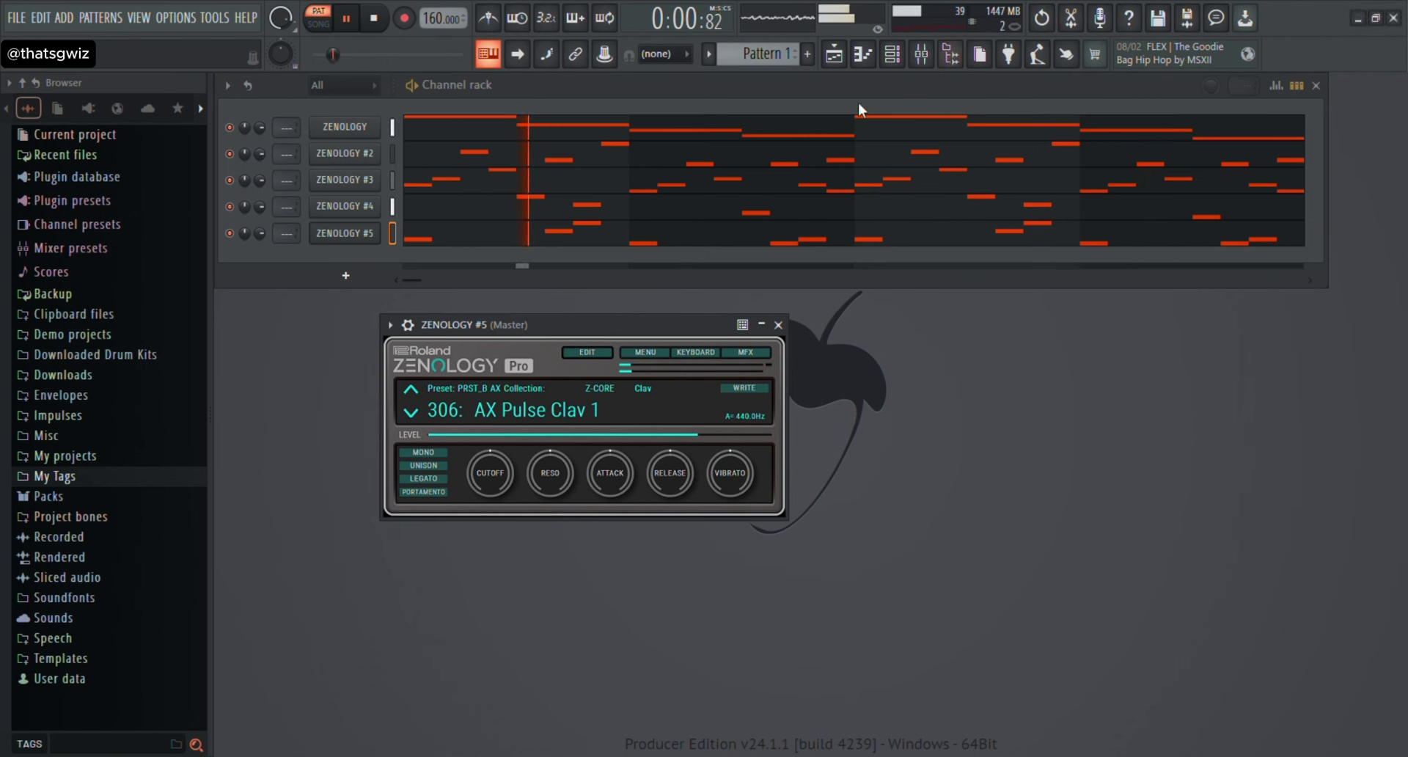
pyautogui.click(772, 324)
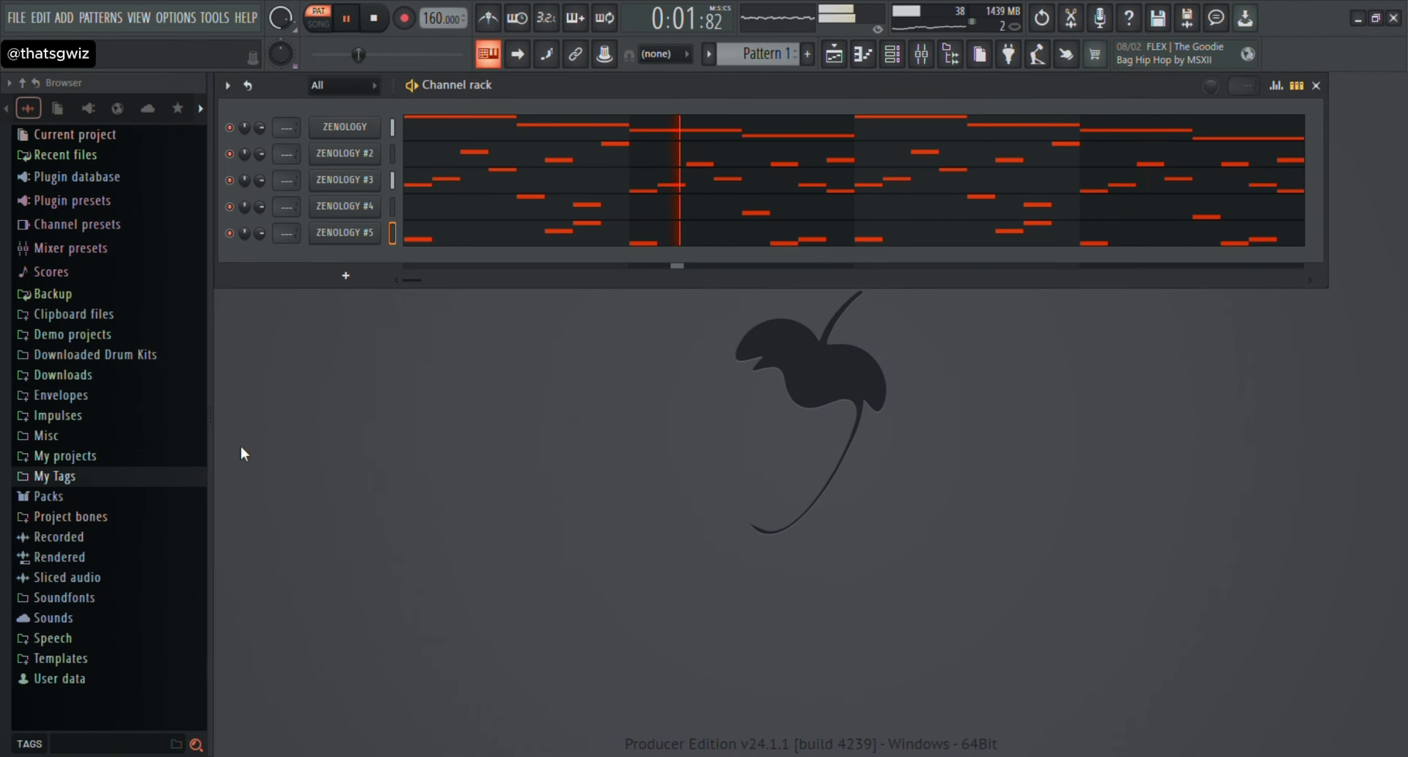
# Add clapbestone2 from the Coddeine STASH KIT V2 claps folder as a new channel and start its pattern on step 9.
pyautogui.click(141, 356)
pyautogui.click(152, 322)
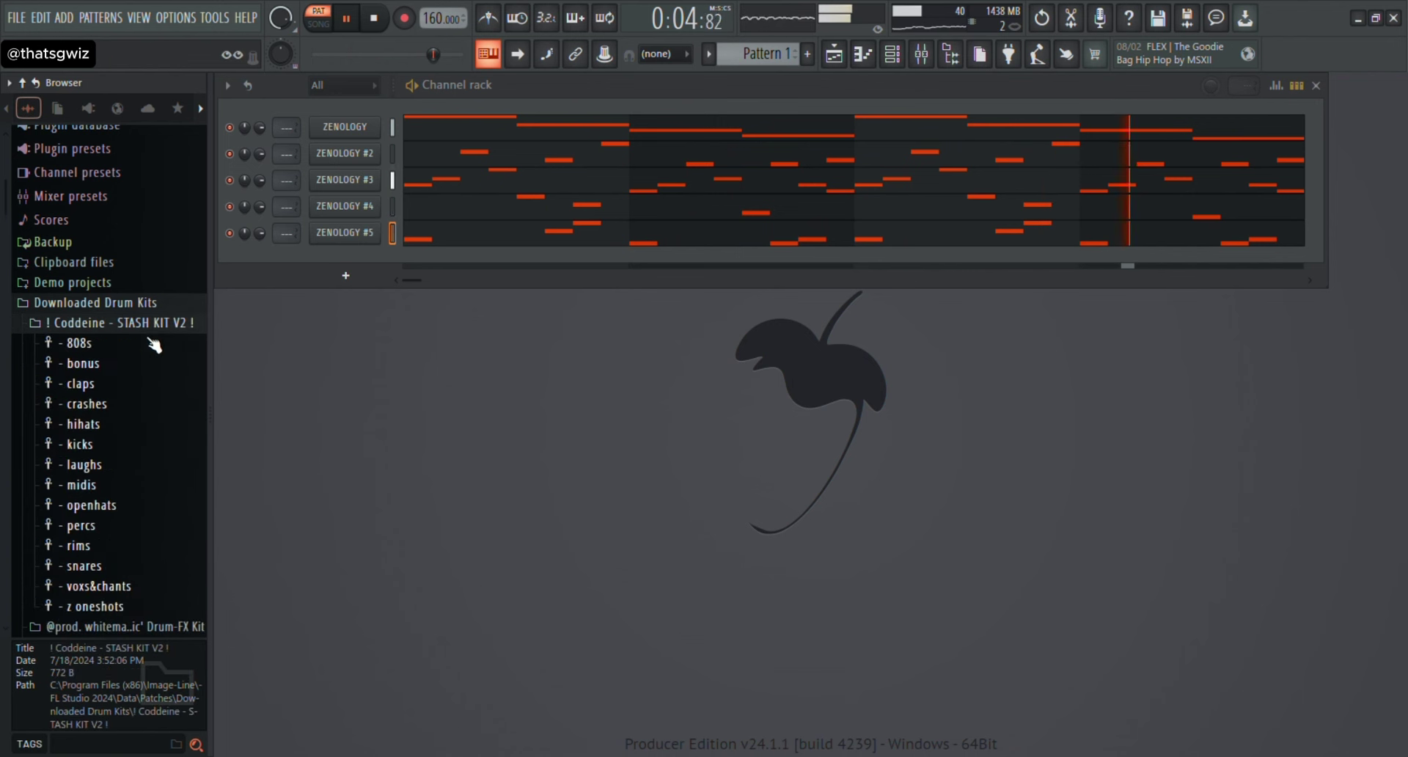
pyautogui.click(116, 389)
pyautogui.moveTo(117, 332); pyautogui.dragTo(315, 280)
pyautogui.click(173, 298)
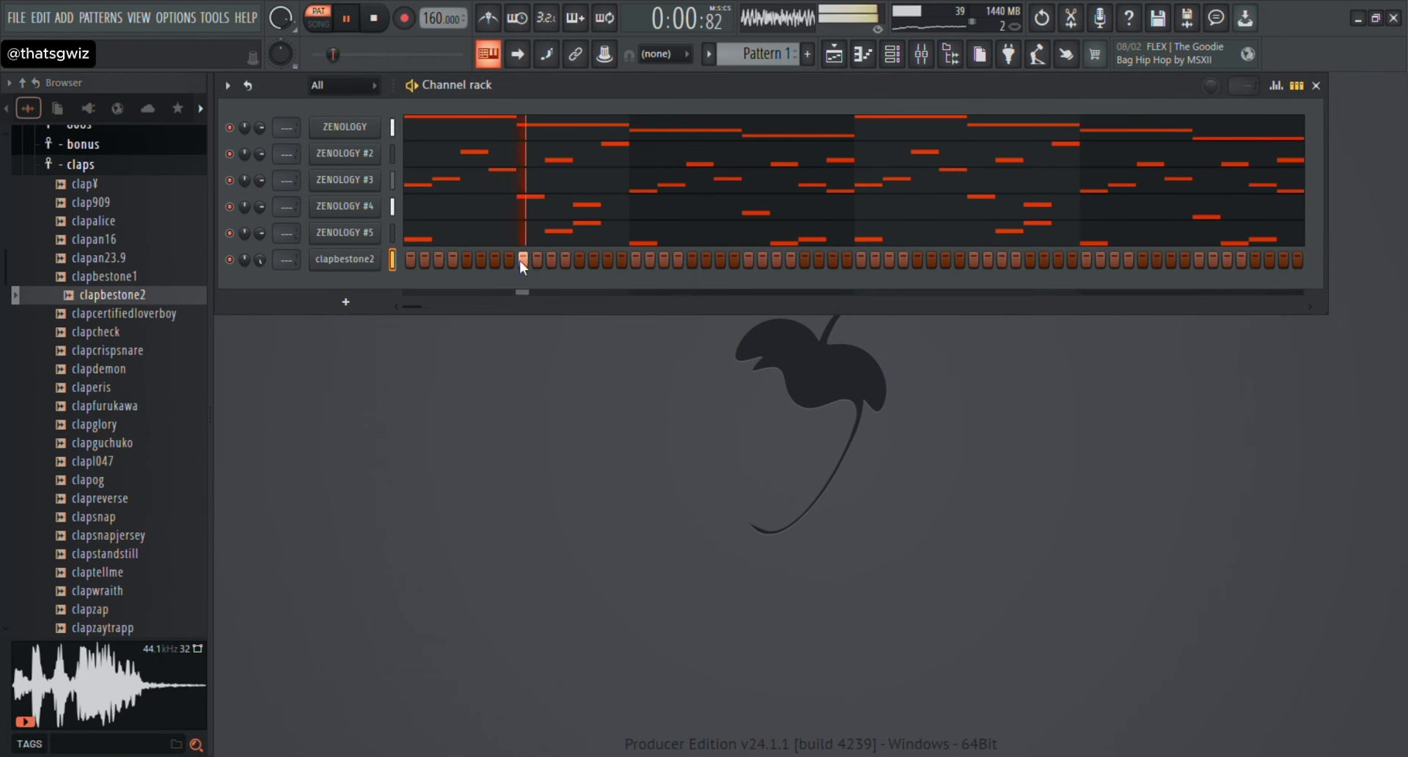
# Continue the clap hits on beat 3 of bars 2 to 4, with an extra hit on step 3 of bar 4.
pyautogui.click(749, 260)
pyautogui.click(974, 260)
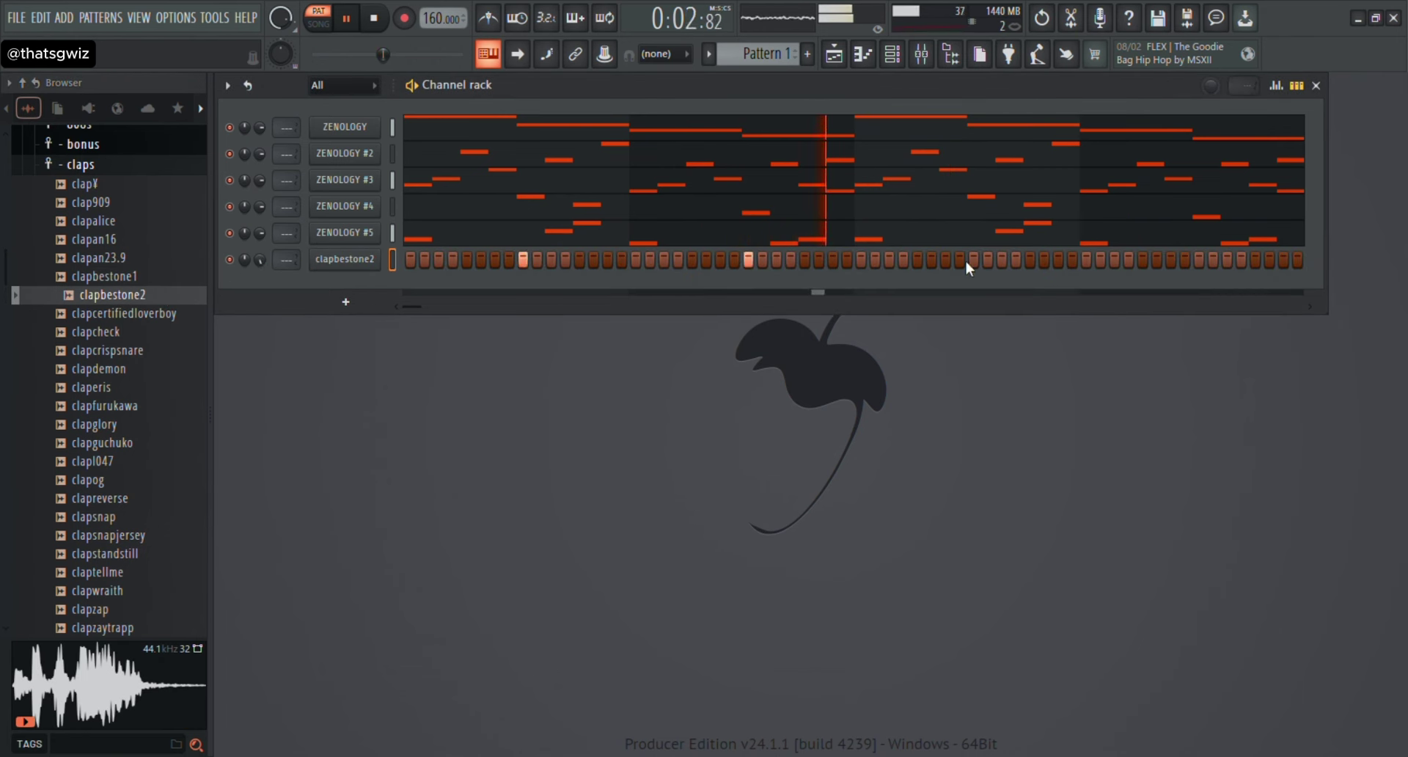
pyautogui.click(1115, 262)
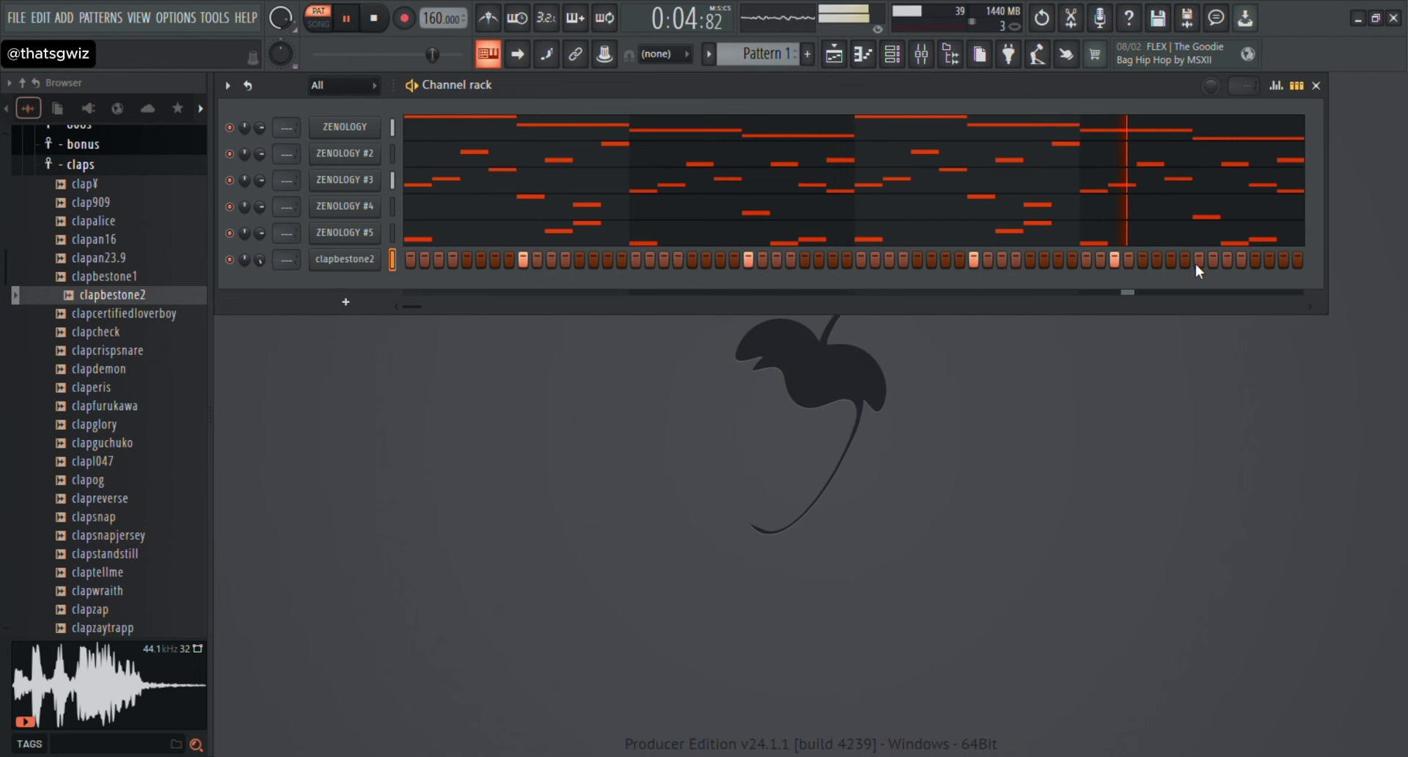
# Audition the kit's hi-hats, add hihathit5 as a new channel, and fill its pattern every two steps.
pyautogui.click(167, 164)
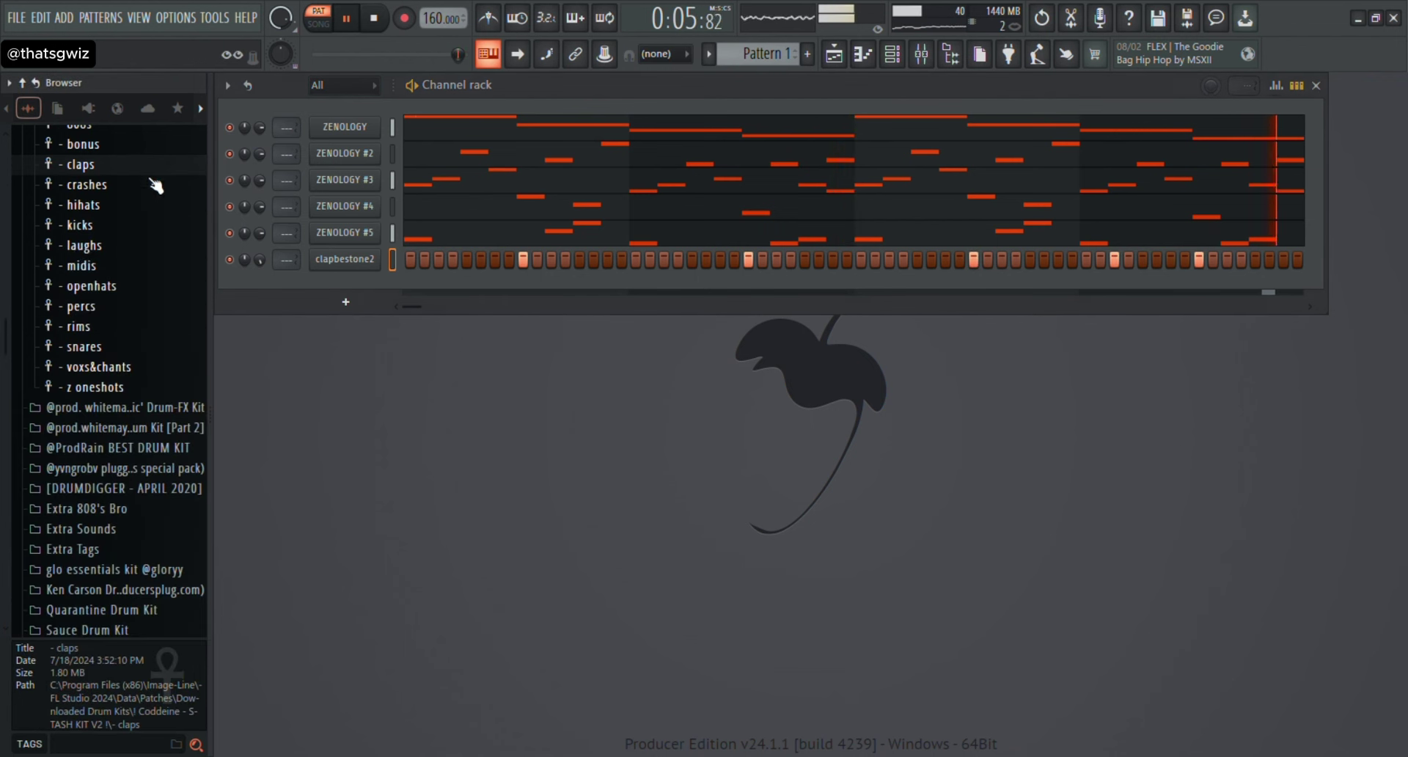
pyautogui.click(109, 210)
pyautogui.click(126, 340)
pyautogui.click(142, 413)
pyautogui.click(119, 430)
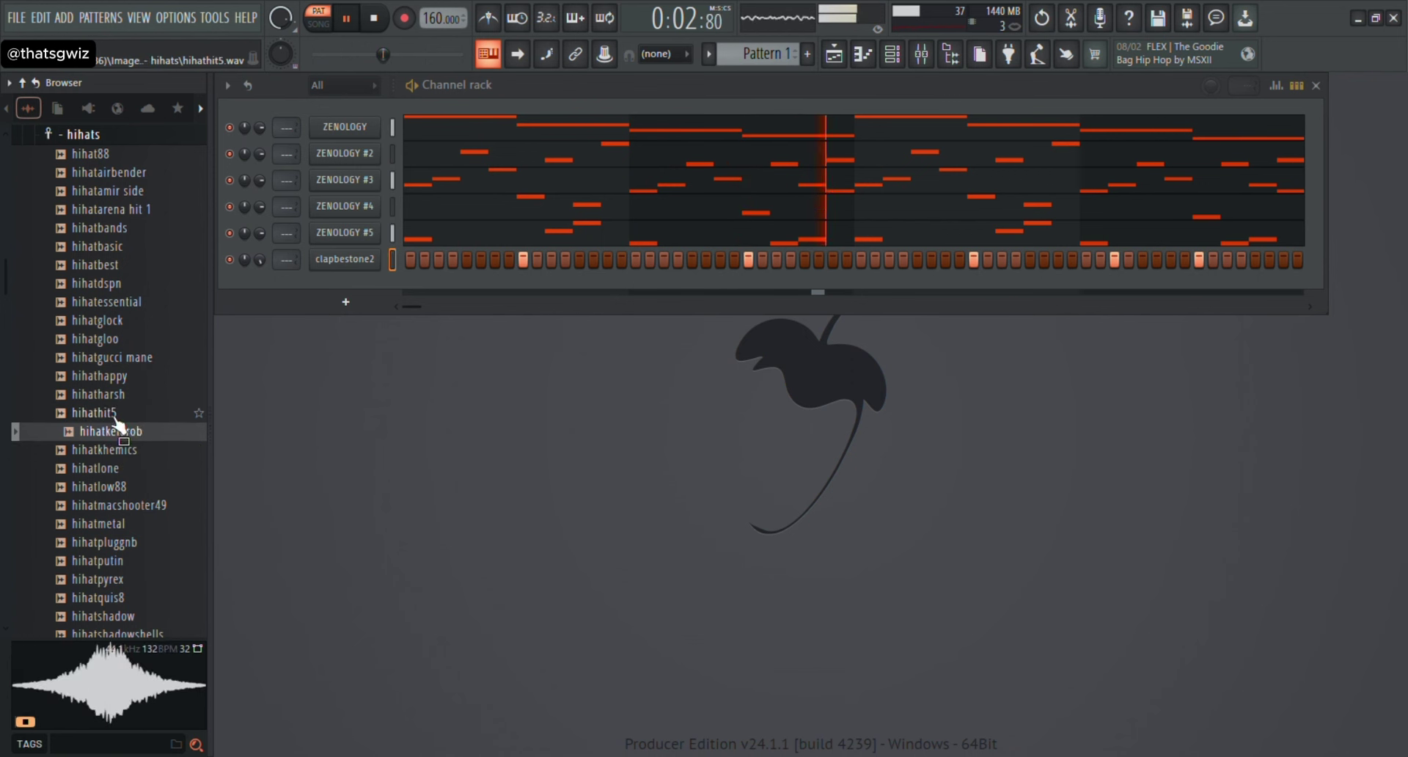
pyautogui.moveTo(118, 426); pyautogui.dragTo(383, 285)
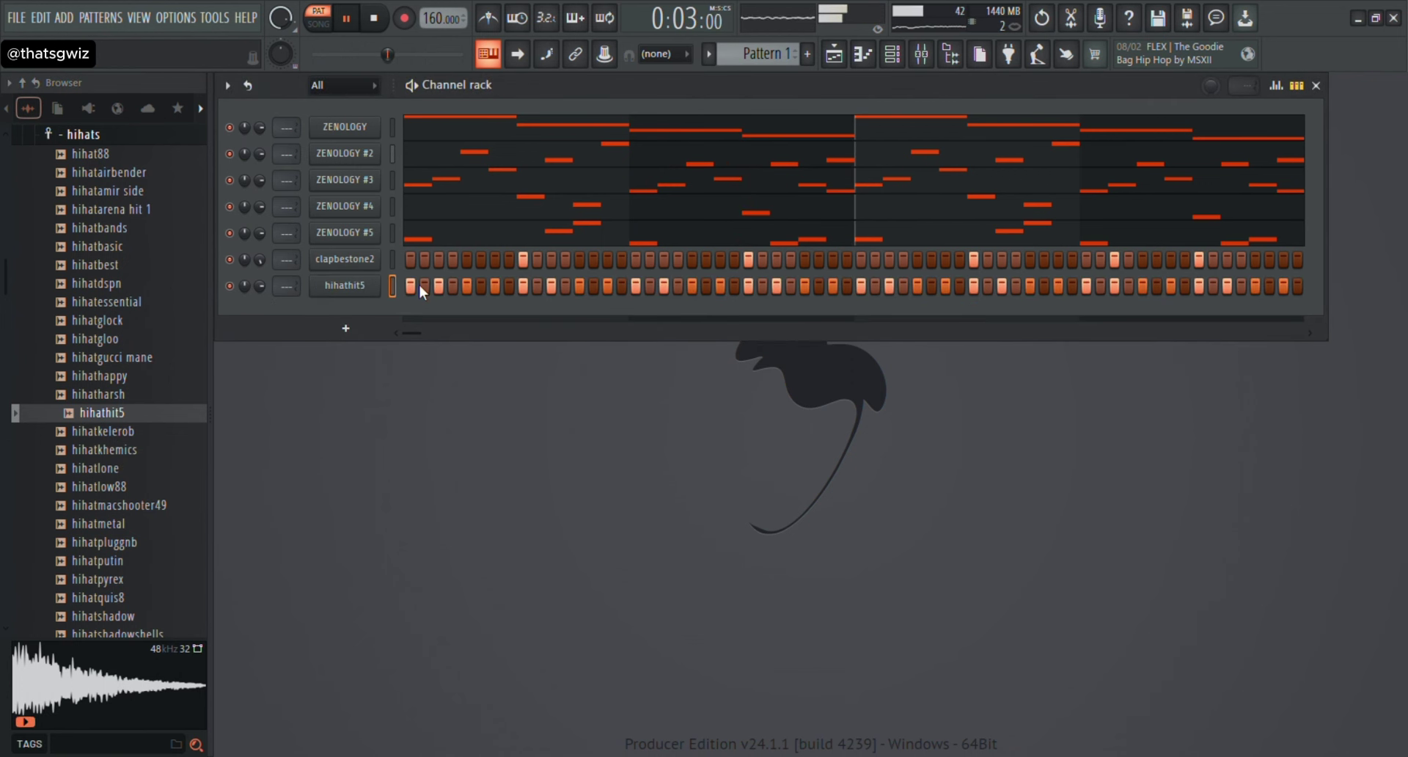
# Vary the hihathit5 pattern with extra in-between hits in every bar, dropping step 5 of bars 1 and 3 and step 13 of bar 4.
pyautogui.click(423, 286)
pyautogui.press('space')
pyautogui.press('space')
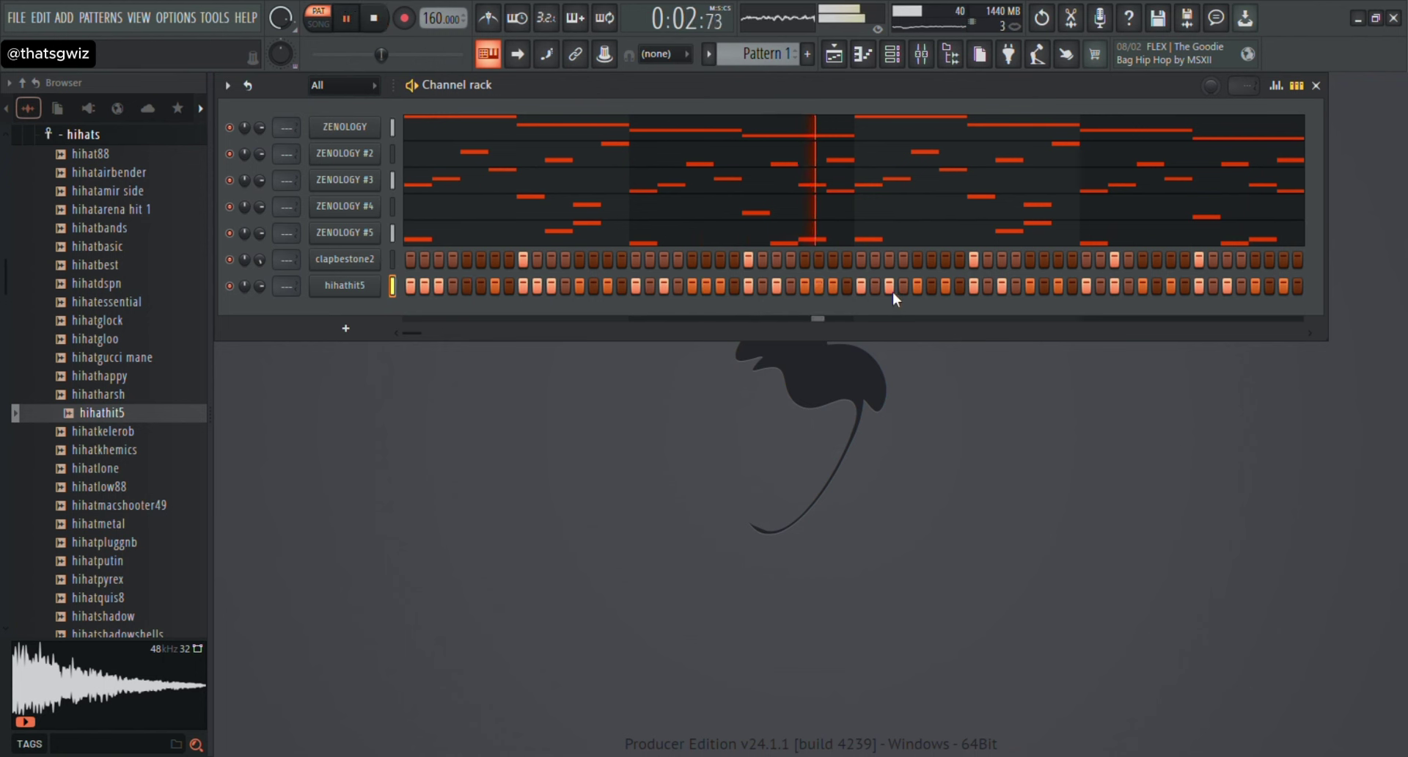
pyautogui.press('space')
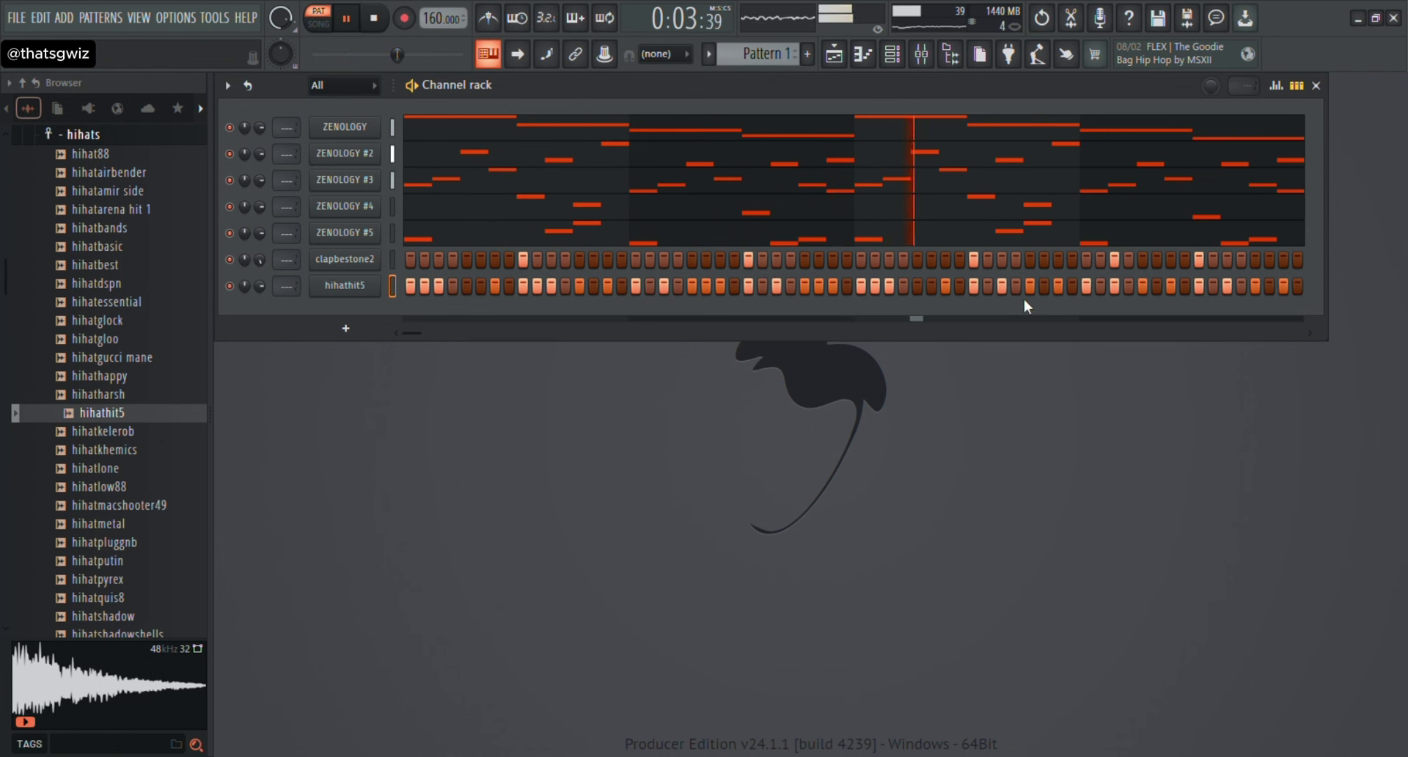
pyautogui.click(1059, 286)
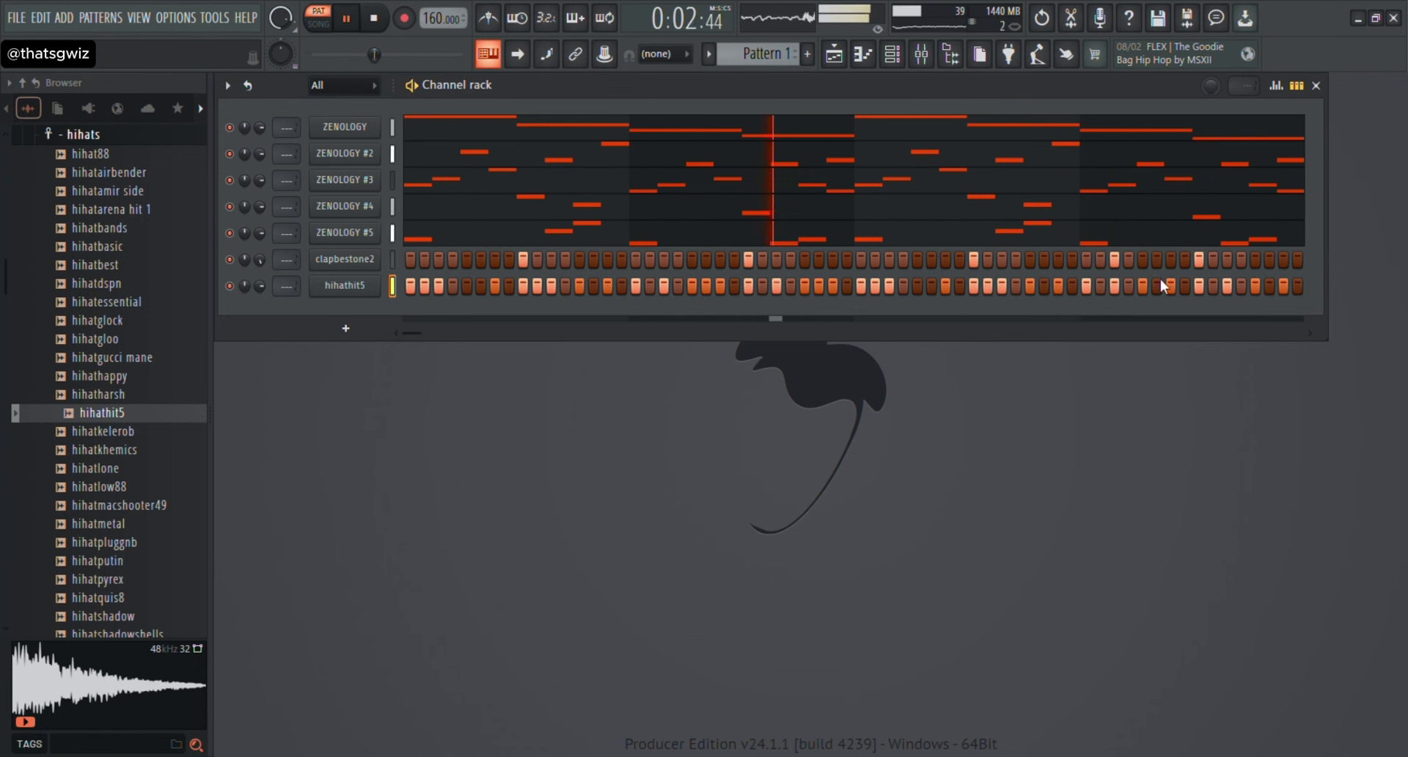
pyautogui.click(1256, 286)
pyautogui.click(1270, 286)
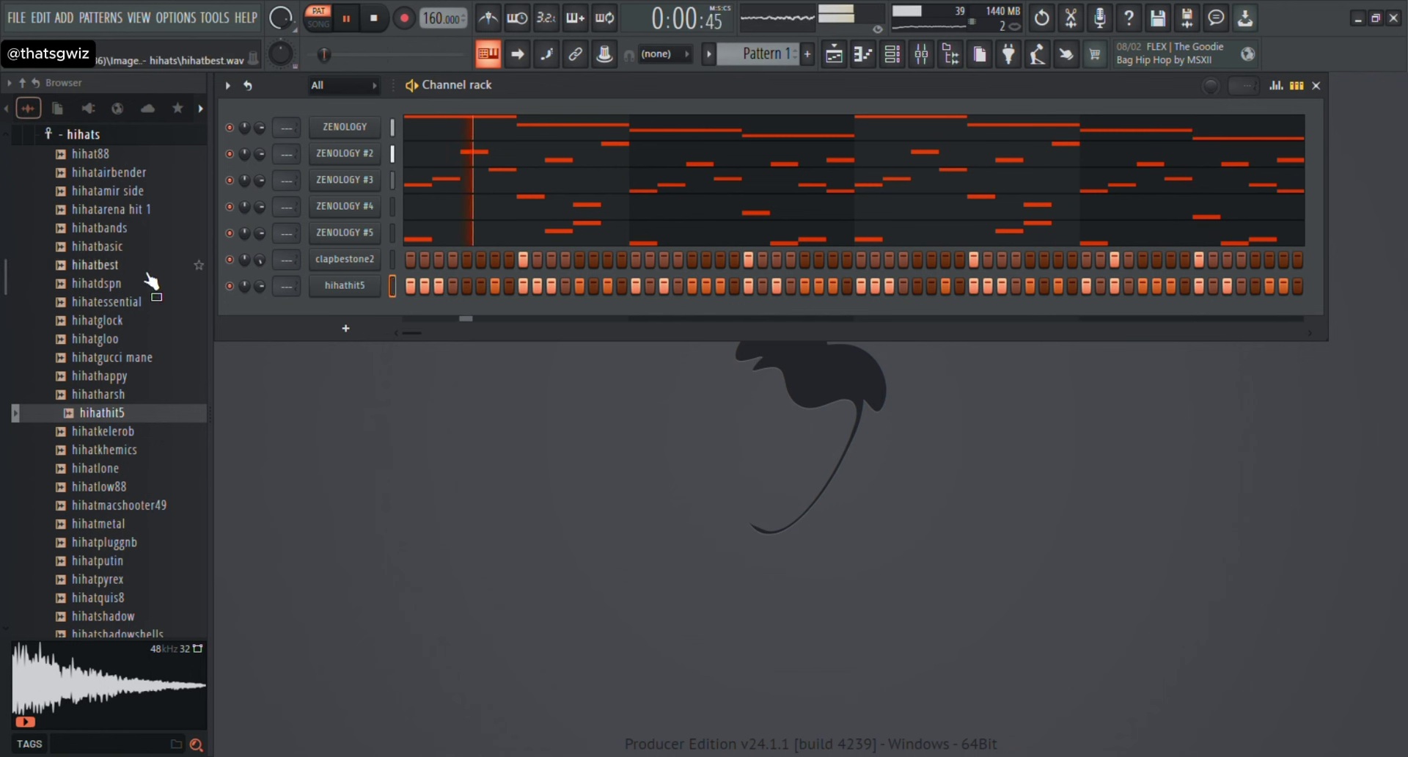
# Audition snares from the Coddeine STASH KIT V2 snares folder, including snarecs19, snaredusty and snareheavy.
pyautogui.click(92, 136)
pyautogui.click(101, 266)
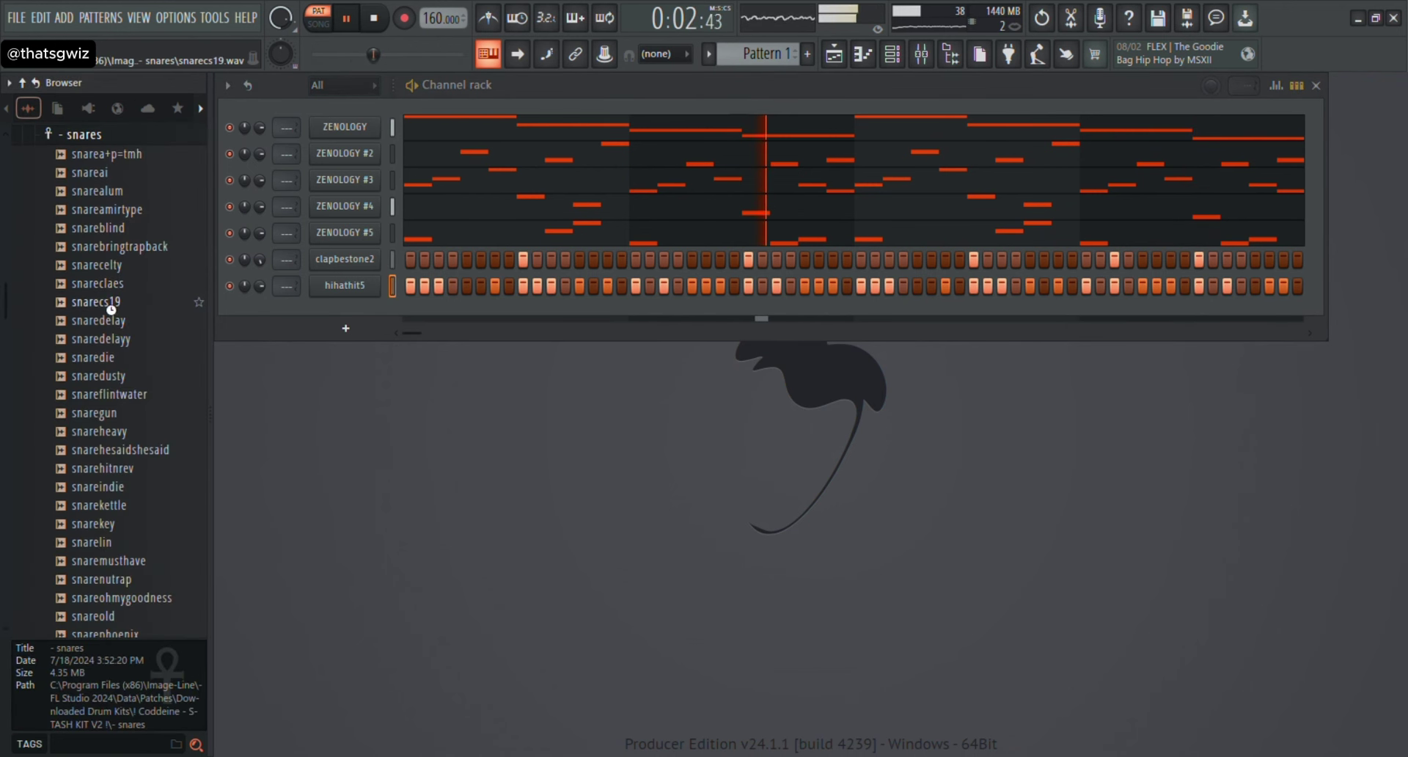
pyautogui.click(110, 302)
pyautogui.click(110, 375)
pyautogui.click(136, 434)
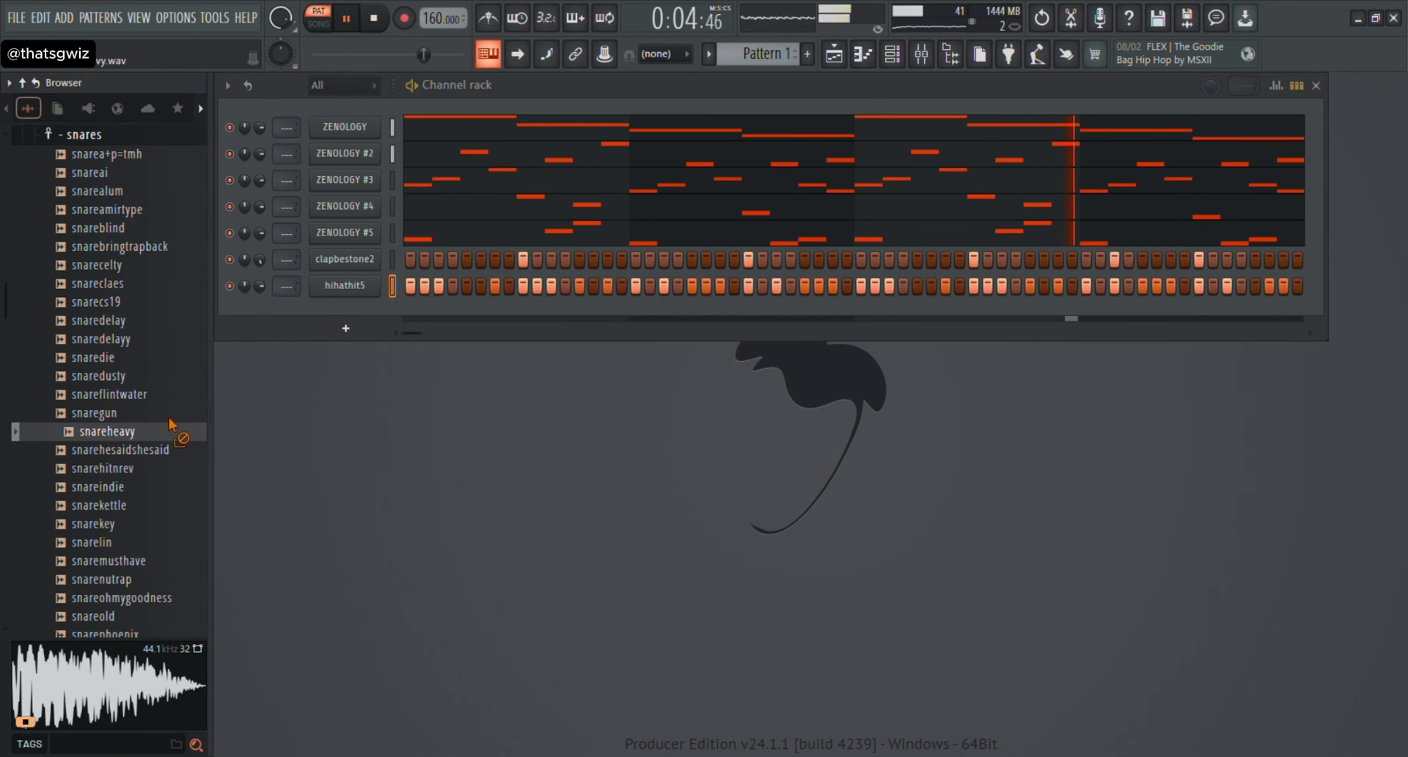
pyautogui.scroll(4, 118, 367)
pyautogui.click(110, 358)
pyautogui.scroll(5, 112, 363)
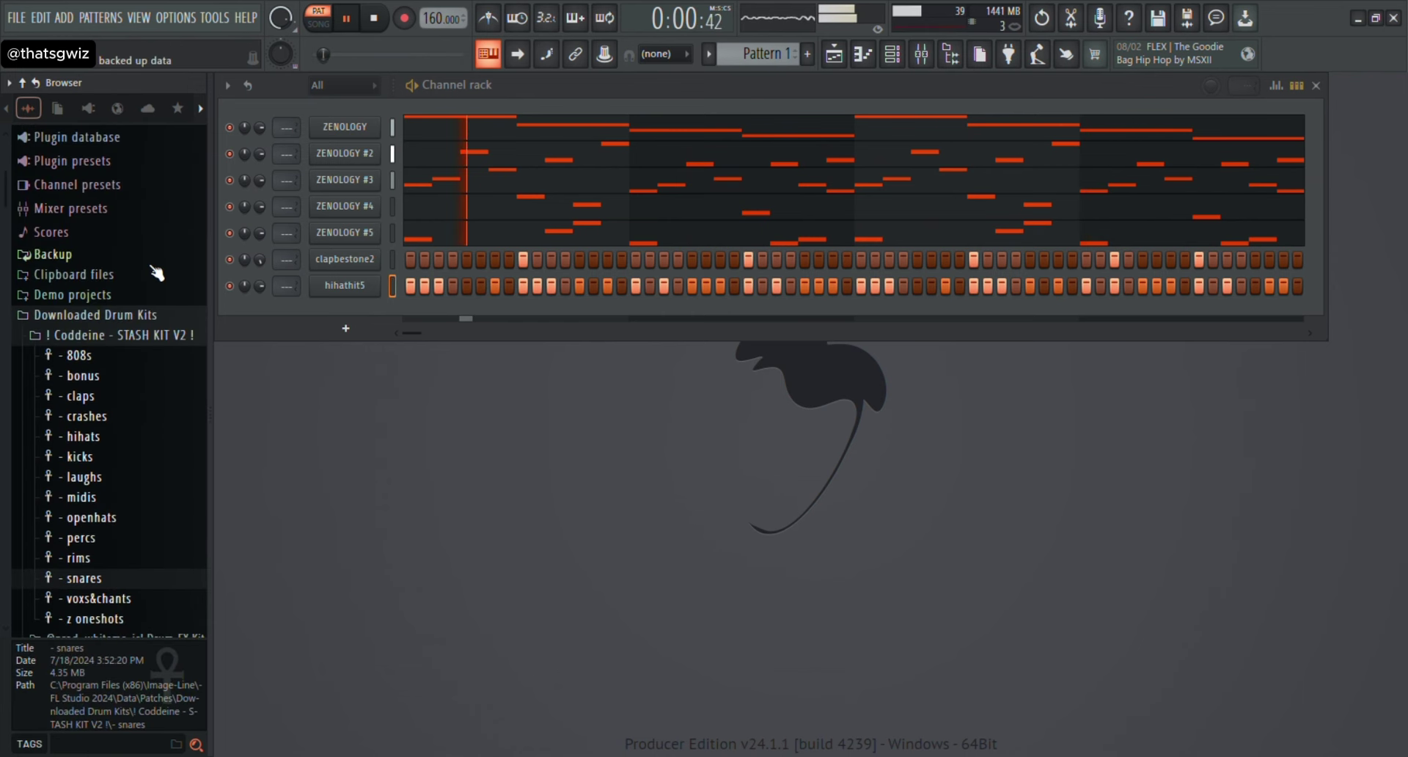
# Add TM88 Snare from the Snares folder of the whitemayo 'Holographic' Drum-FX Kit as a new channel.
pyautogui.click(117, 334)
pyautogui.click(152, 356)
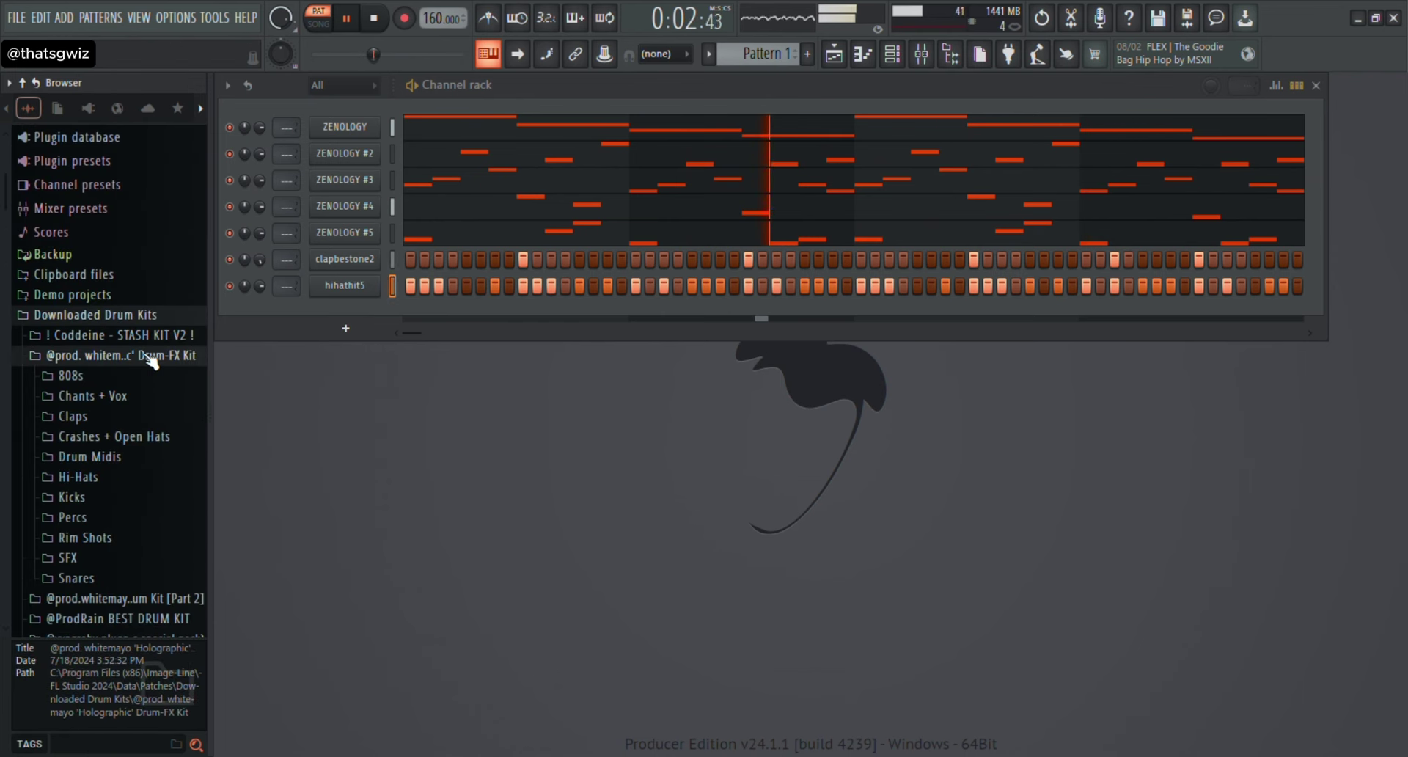
pyautogui.click(73, 576)
pyautogui.click(118, 593)
pyautogui.moveTo(121, 603); pyautogui.dragTo(323, 312)
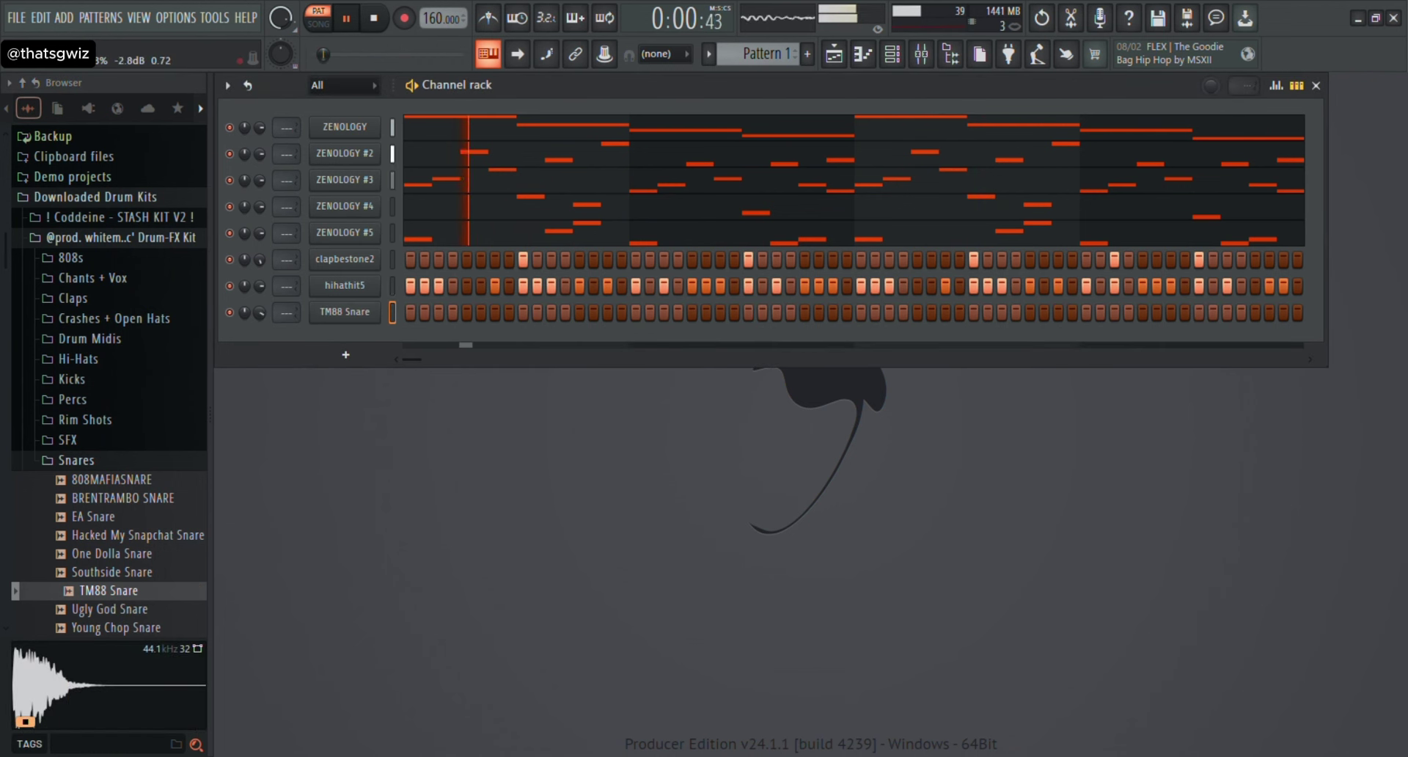
# Place TM88 Snare hits on step 15 of bars 1 and 3.
pyautogui.click(606, 313)
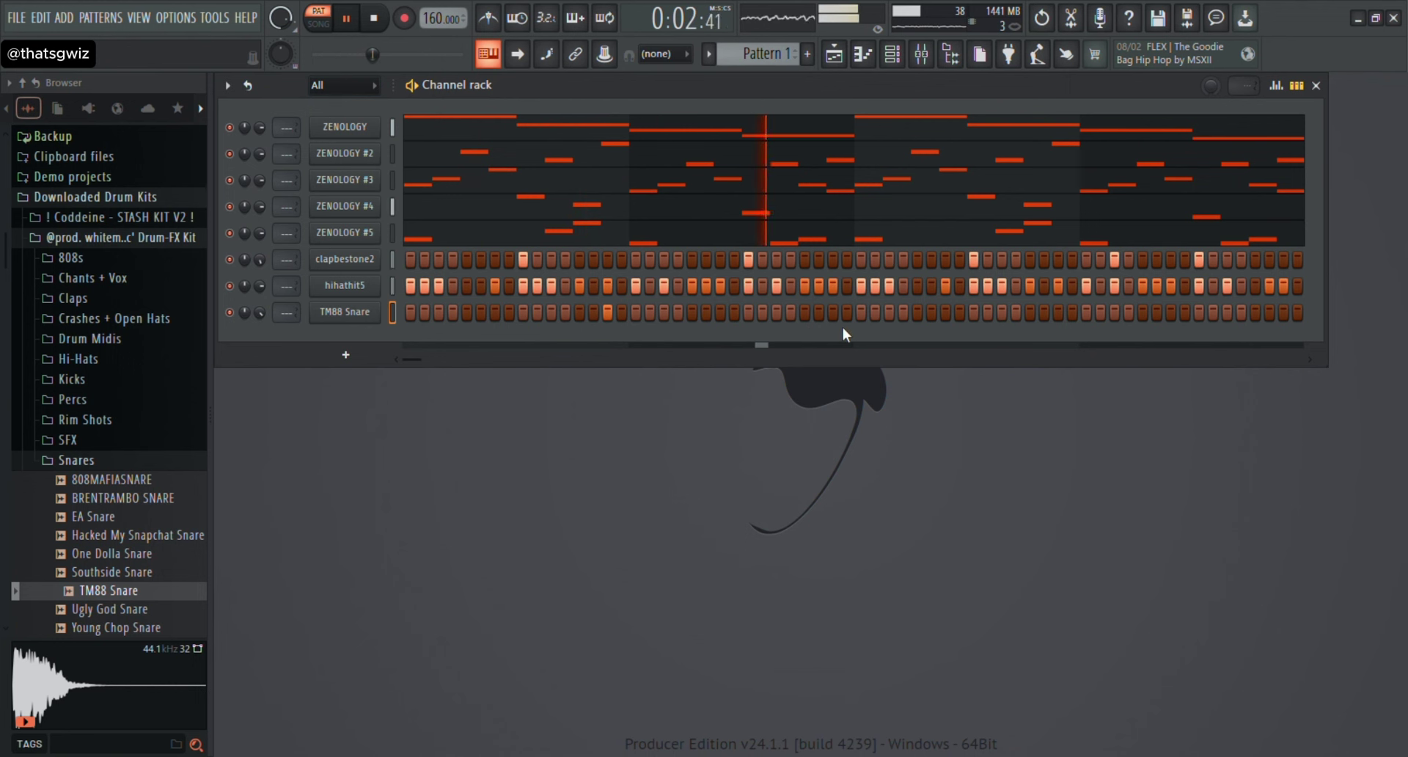
pyautogui.click(1045, 313)
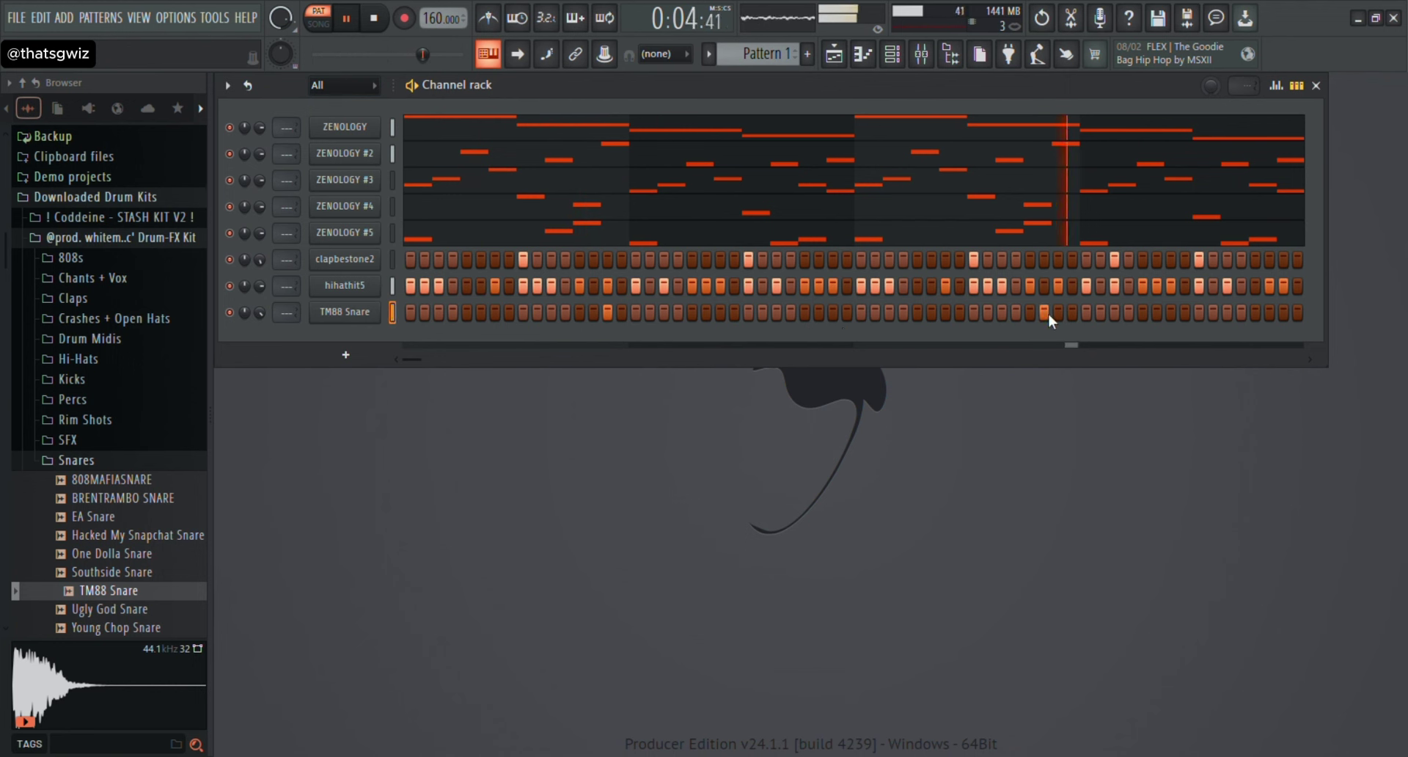
pyautogui.rightClick(1047, 312)
pyautogui.click(1058, 312)
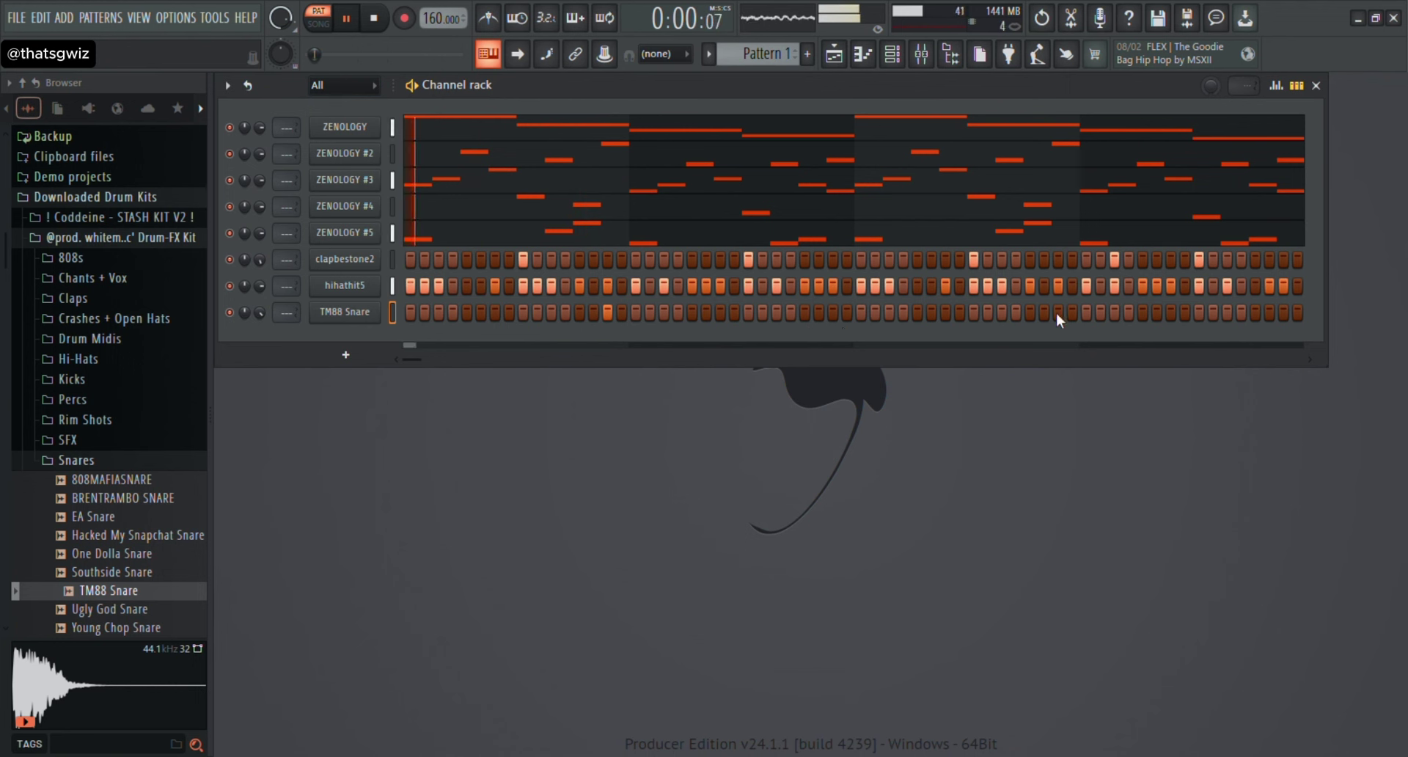
# Add Hacked My Snapchat Snare from the same Snares folder as a new channel, with a hit on step 15 of bar 2.
pyautogui.click(109, 460)
pyautogui.click(106, 461)
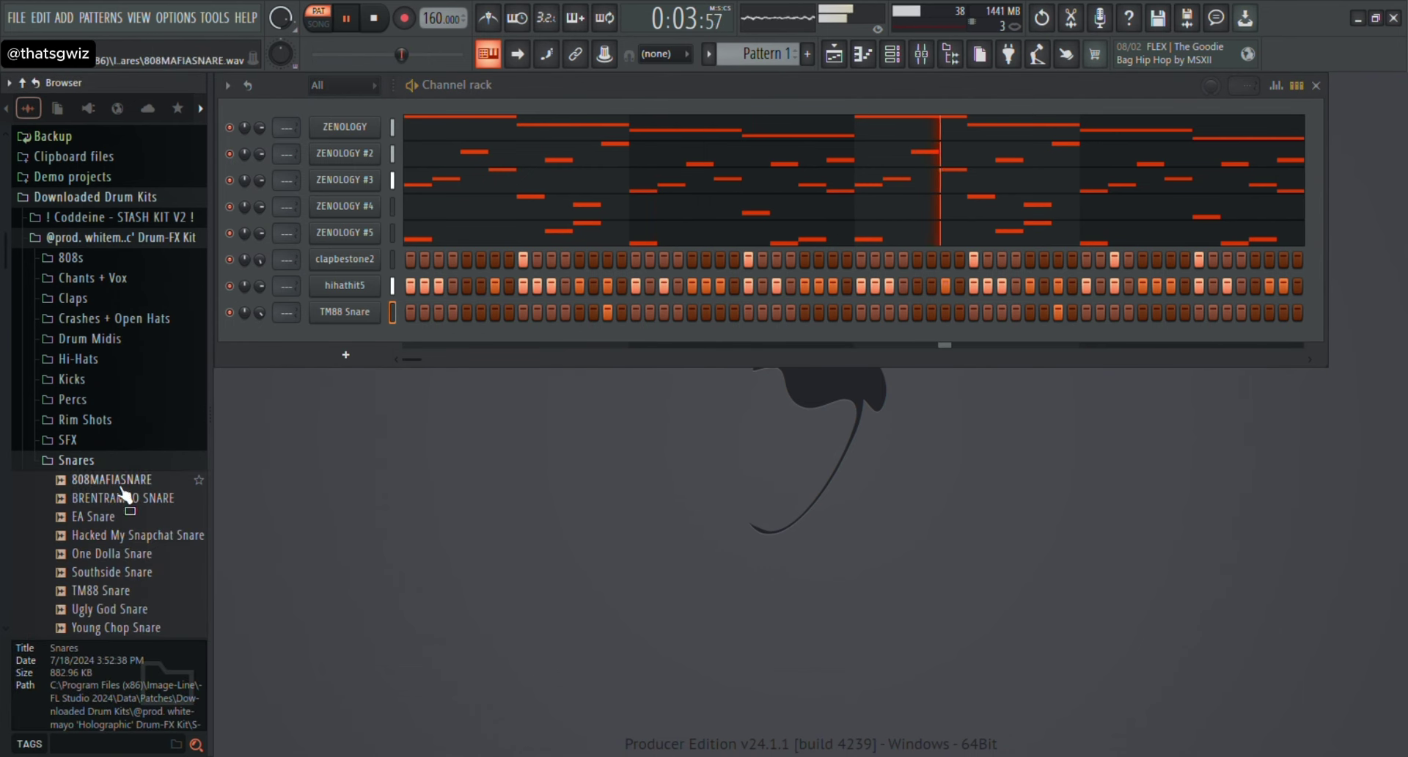
pyautogui.moveTo(128, 535); pyautogui.dragTo(262, 340)
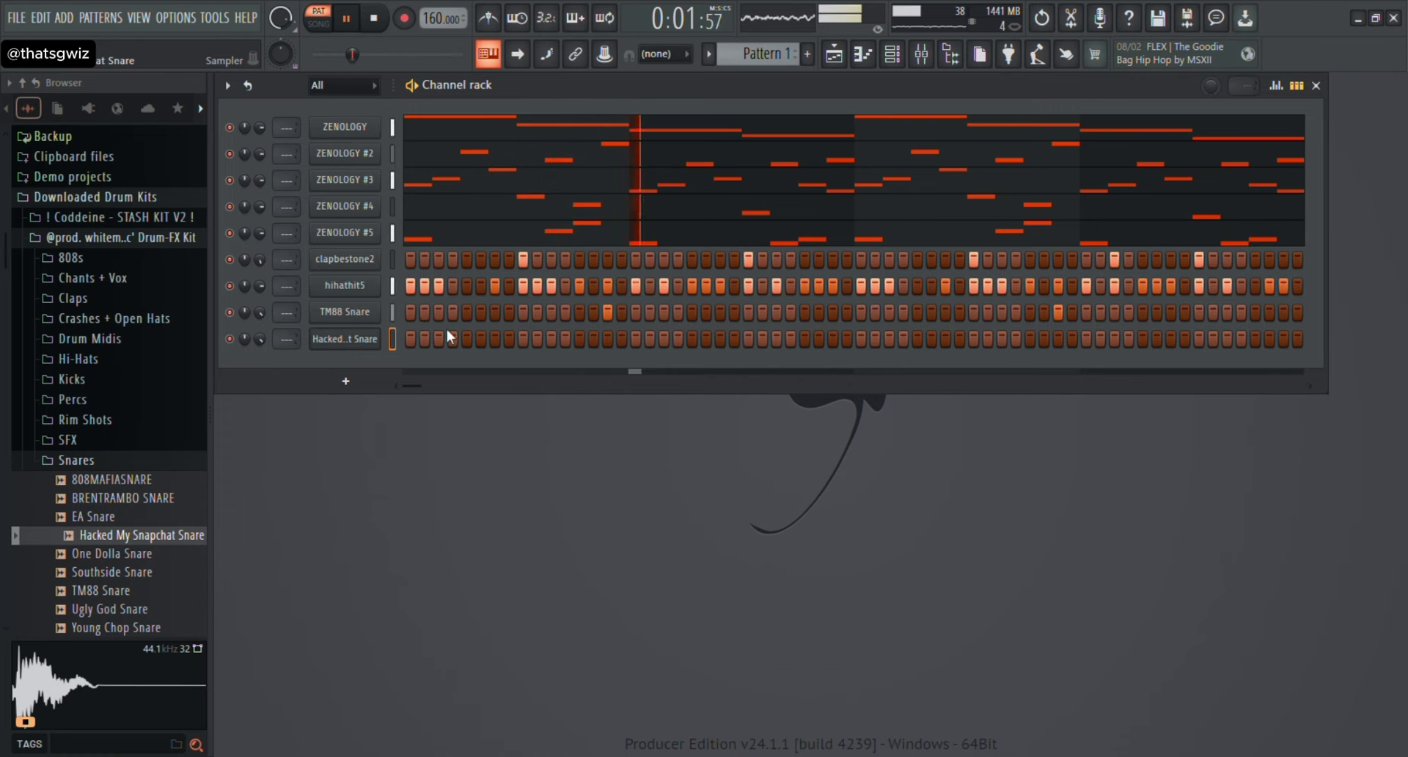
pyautogui.press('F7')
pyautogui.press('space')
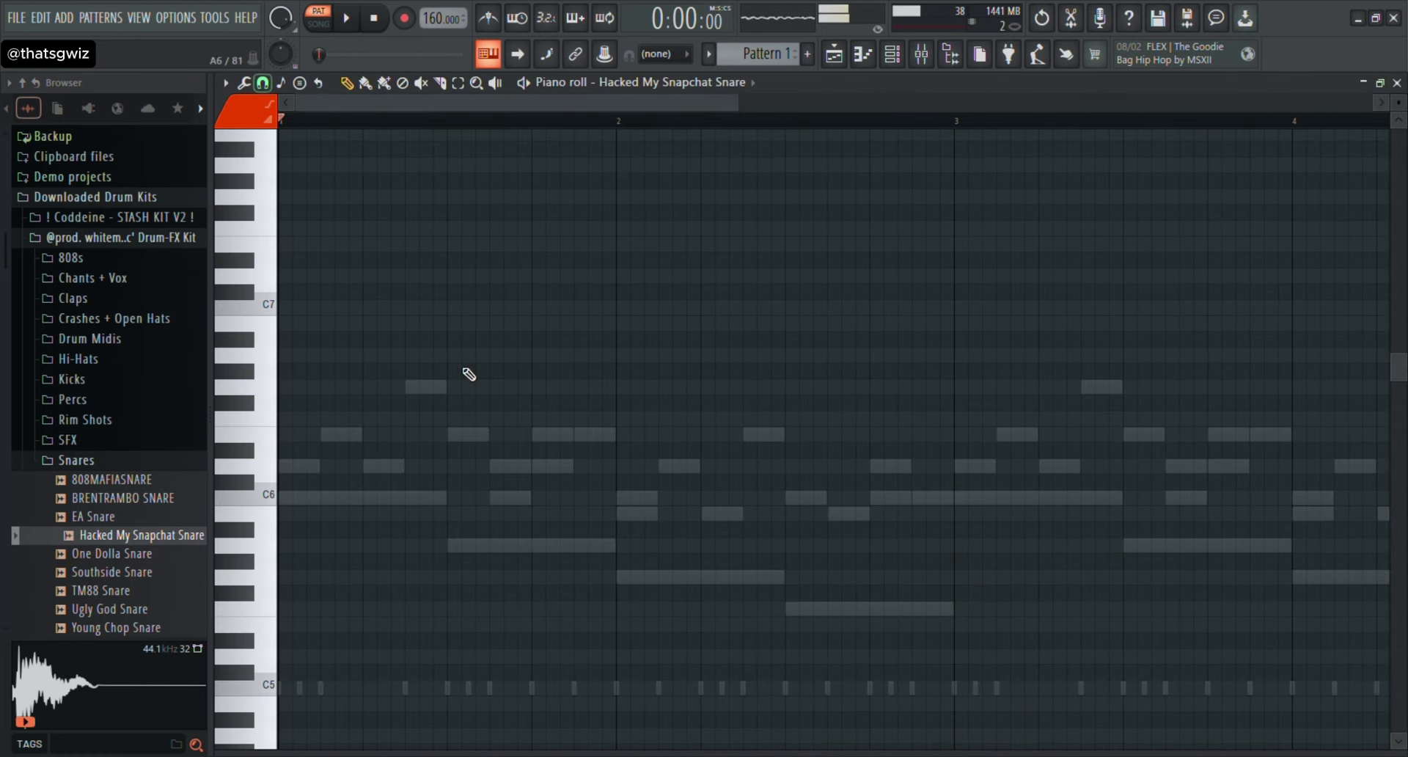
pyautogui.press('space')
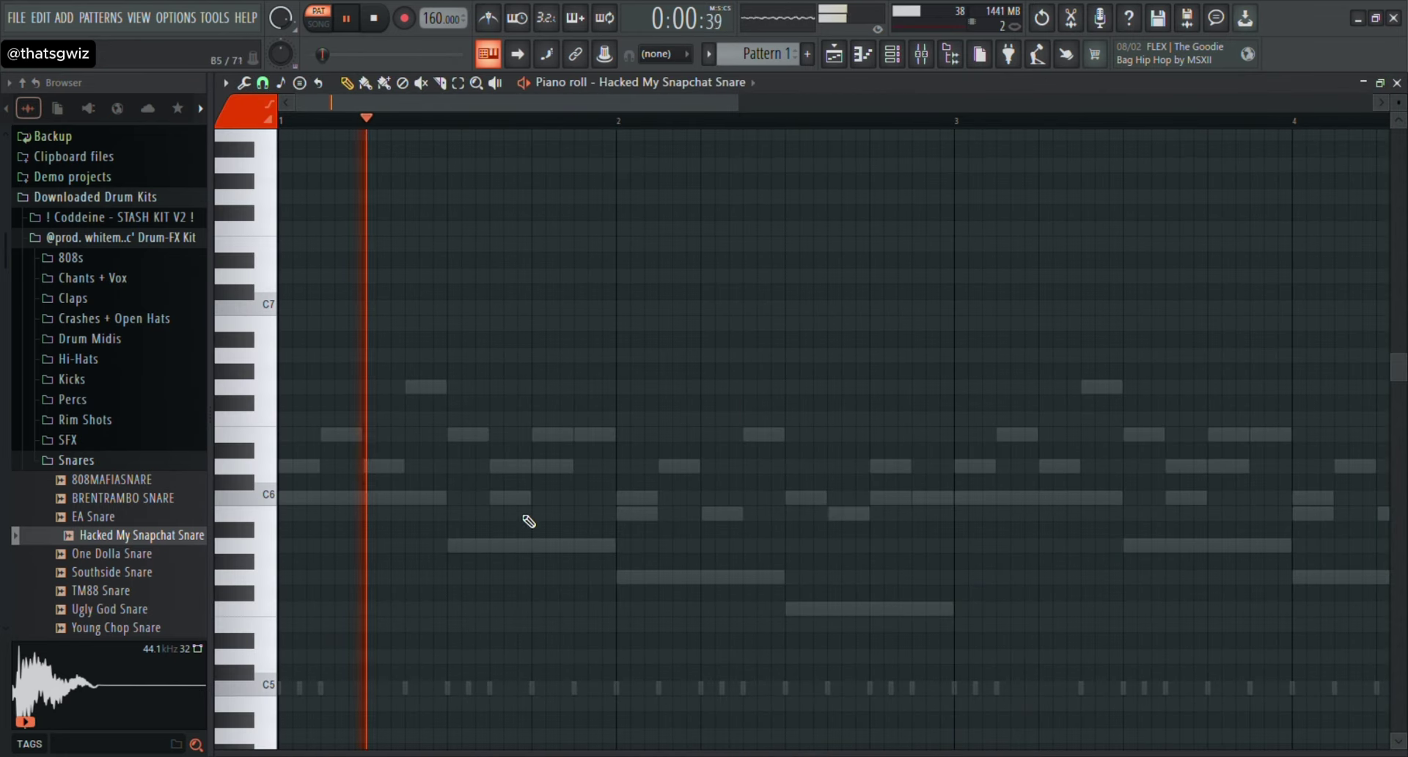
pyautogui.click(1398, 84)
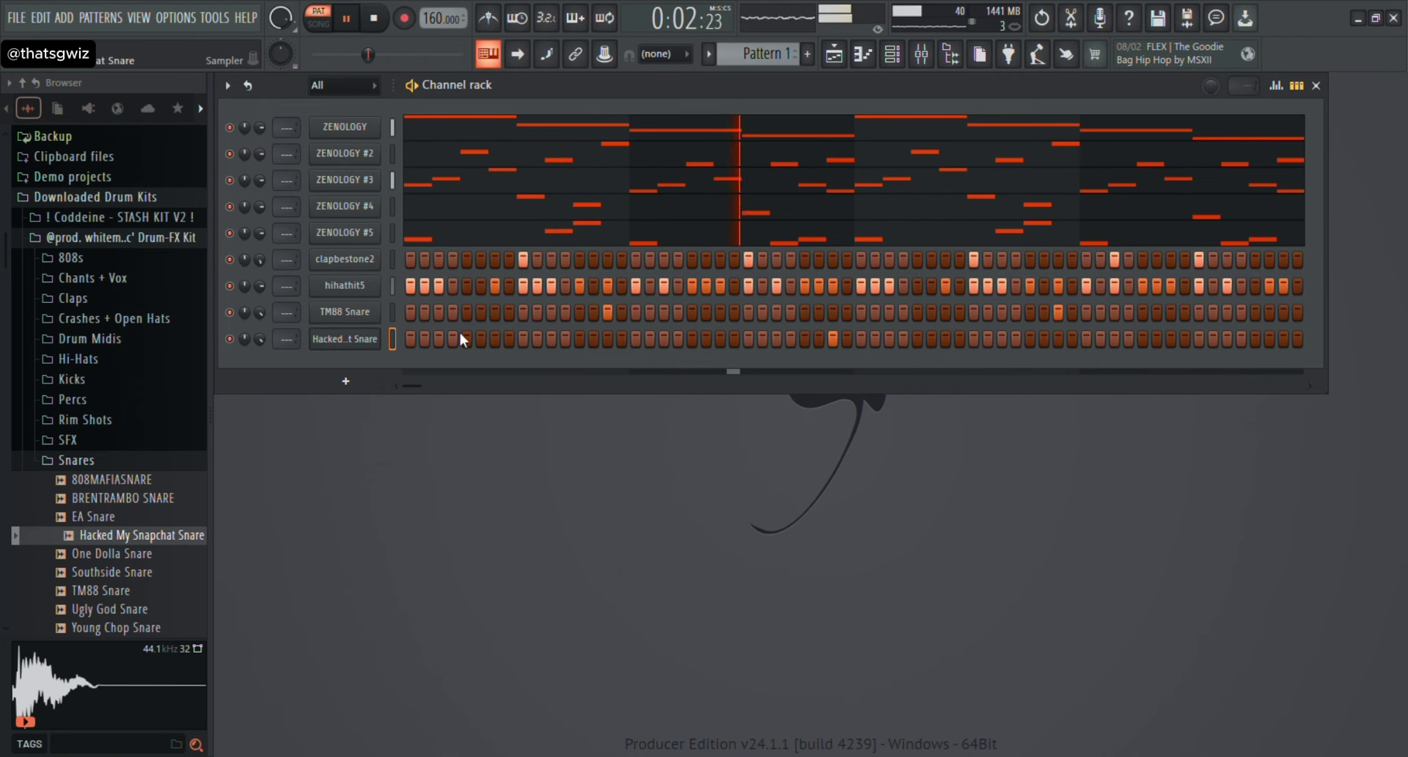
# Place three quick C5 hits at the end of bar 4 in the Hacked My Snapchat Snare piano roll.
pyautogui.press('F7')
pyautogui.moveTo(649, 103); pyautogui.dragTo(759, 104)
pyautogui.scroll(-1, 1125, 588)
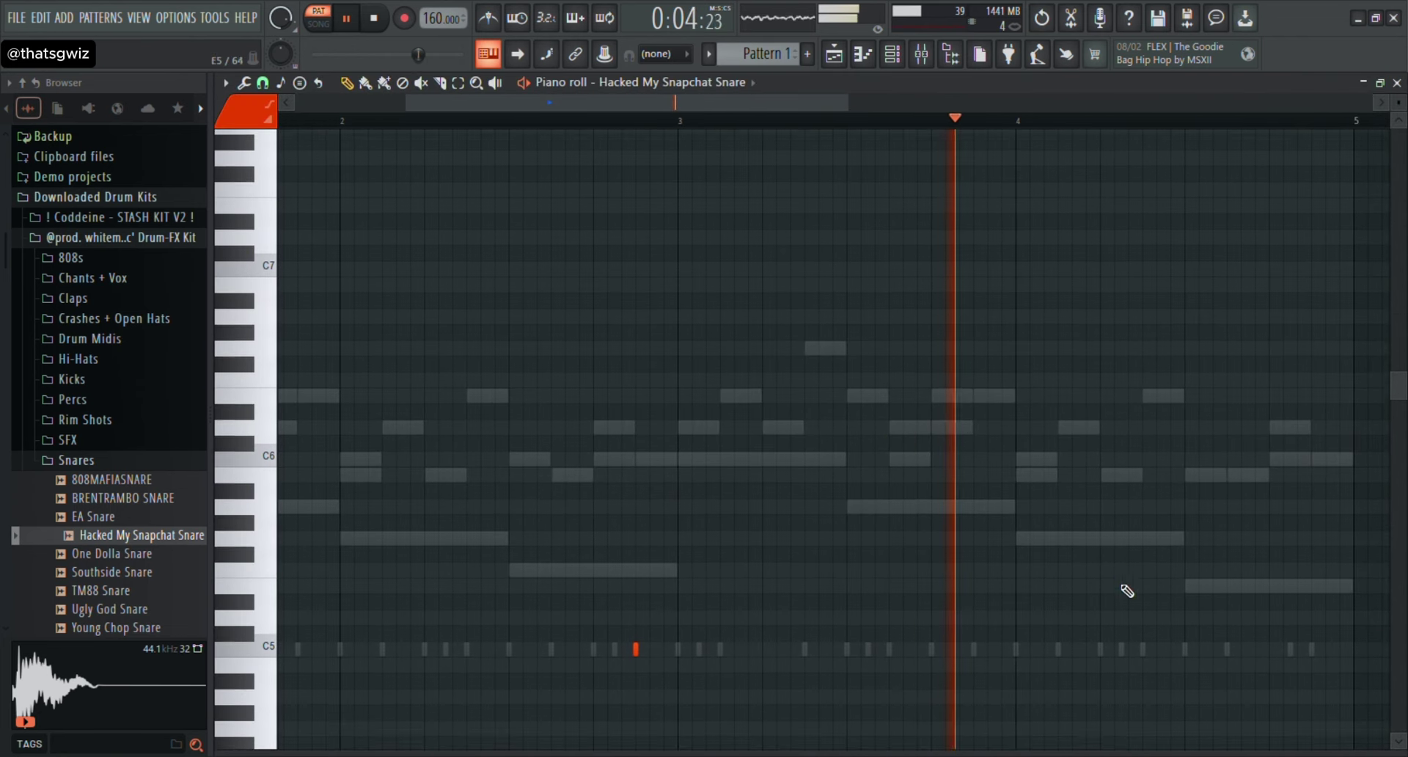
pyautogui.press('space')
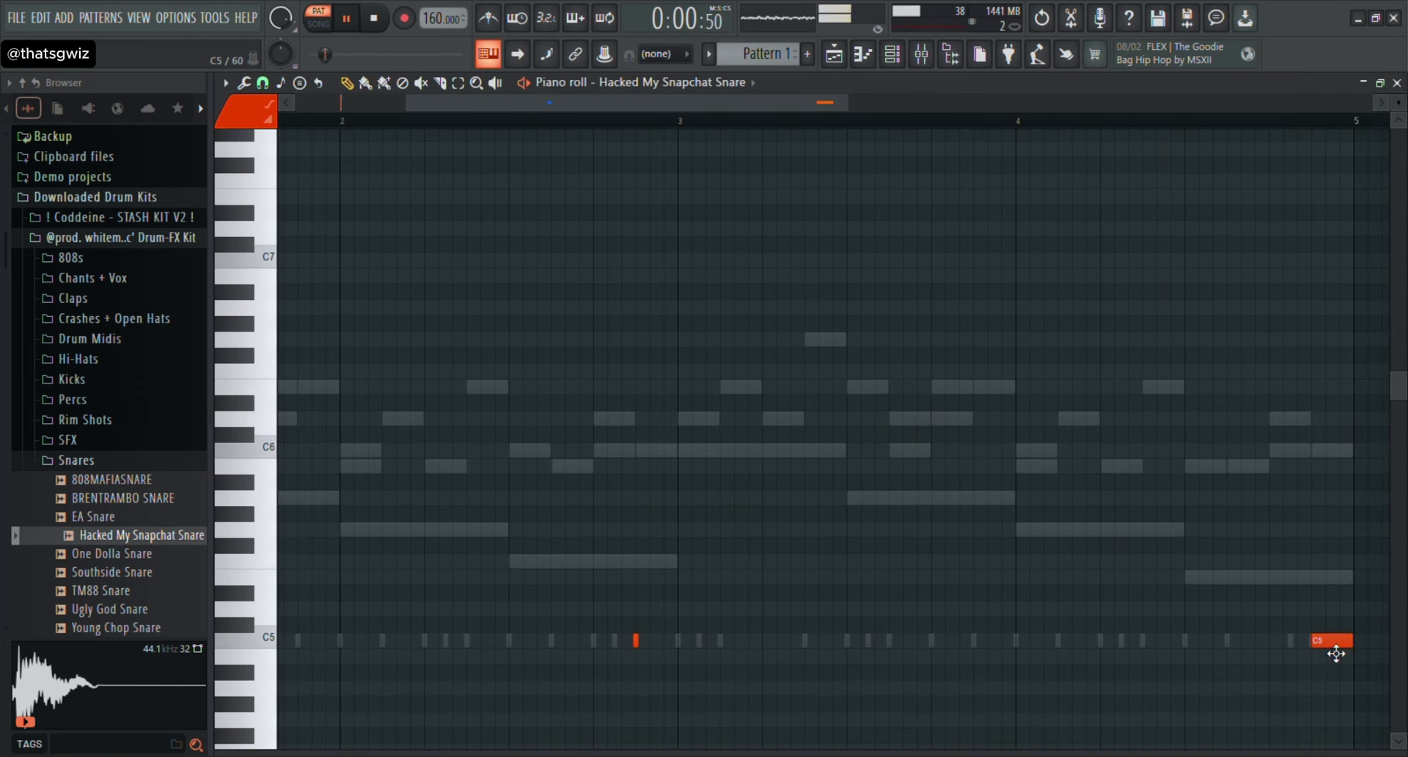
pyautogui.click(1316, 645)
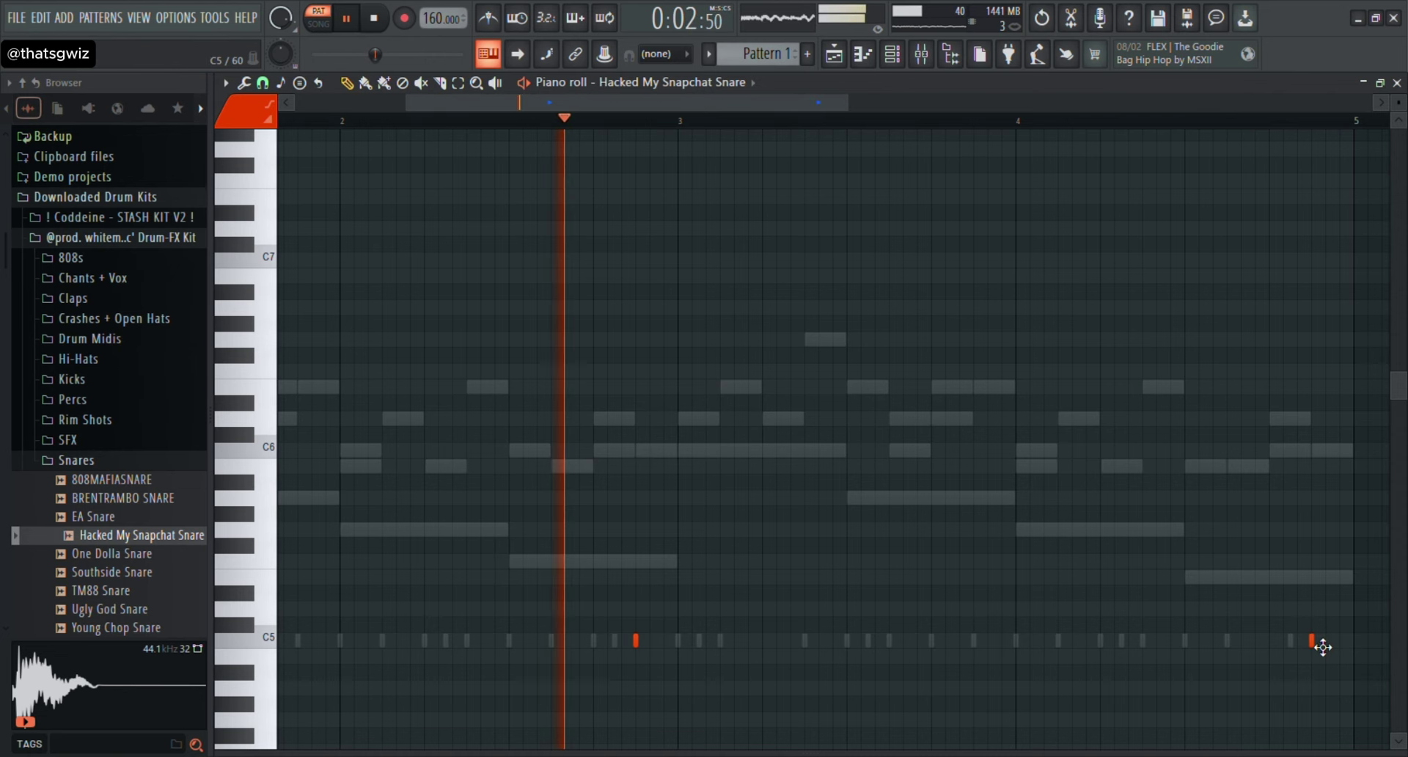
pyautogui.click(1331, 645)
pyautogui.click(1340, 644)
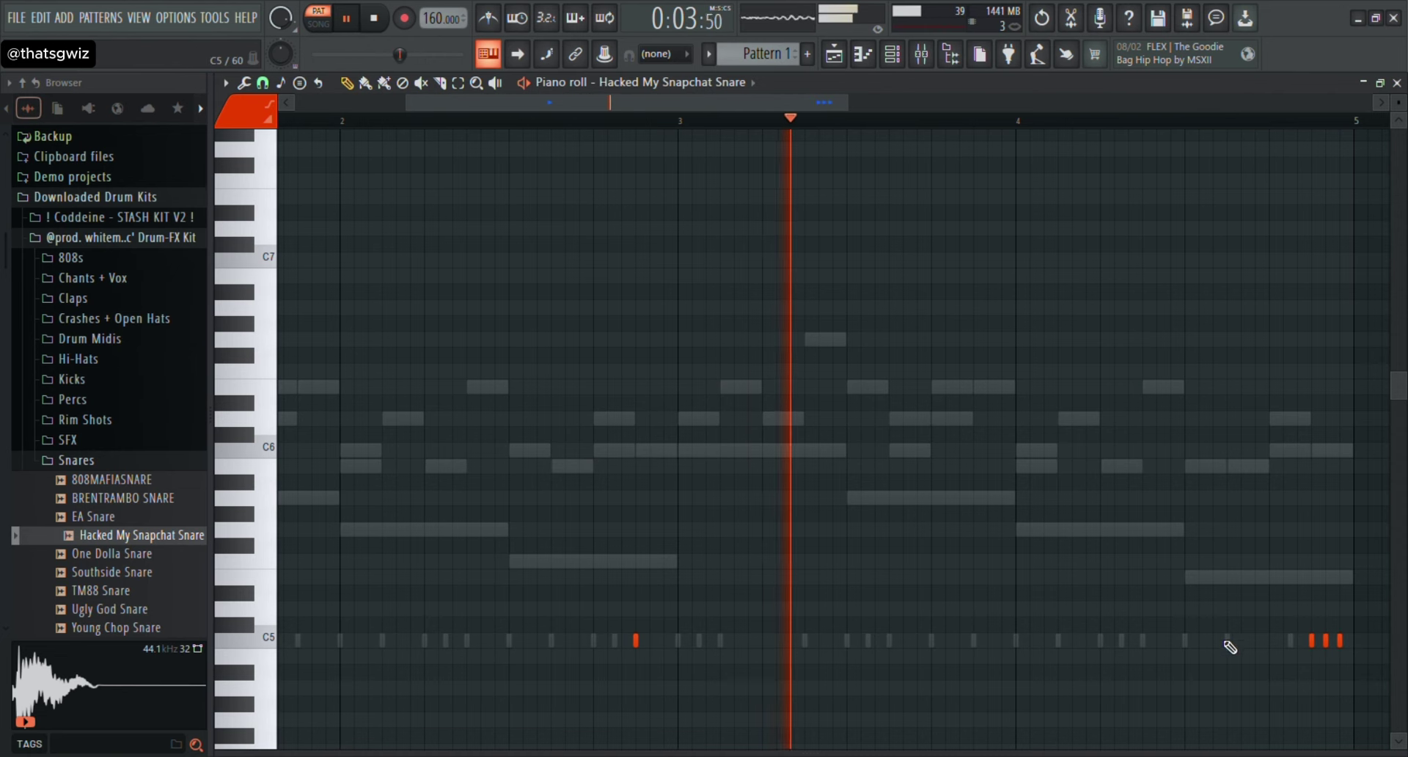
pyautogui.click(1396, 83)
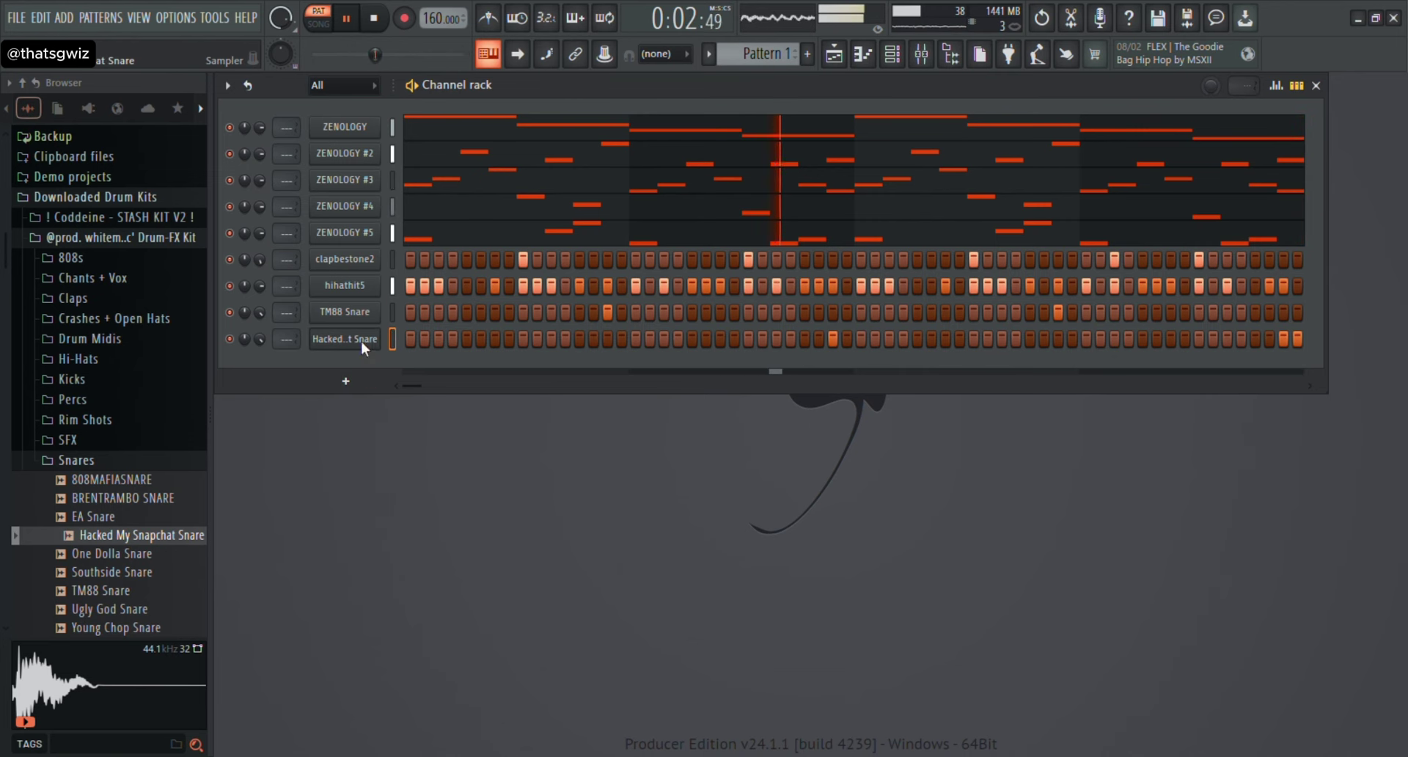
# Delete the quick snare roll at the end of bar 4, leaving a single hit on step 15.
pyautogui.press('F7')
pyautogui.press('space')
pyautogui.moveTo(487, 103); pyautogui.dragTo(1060, 104)
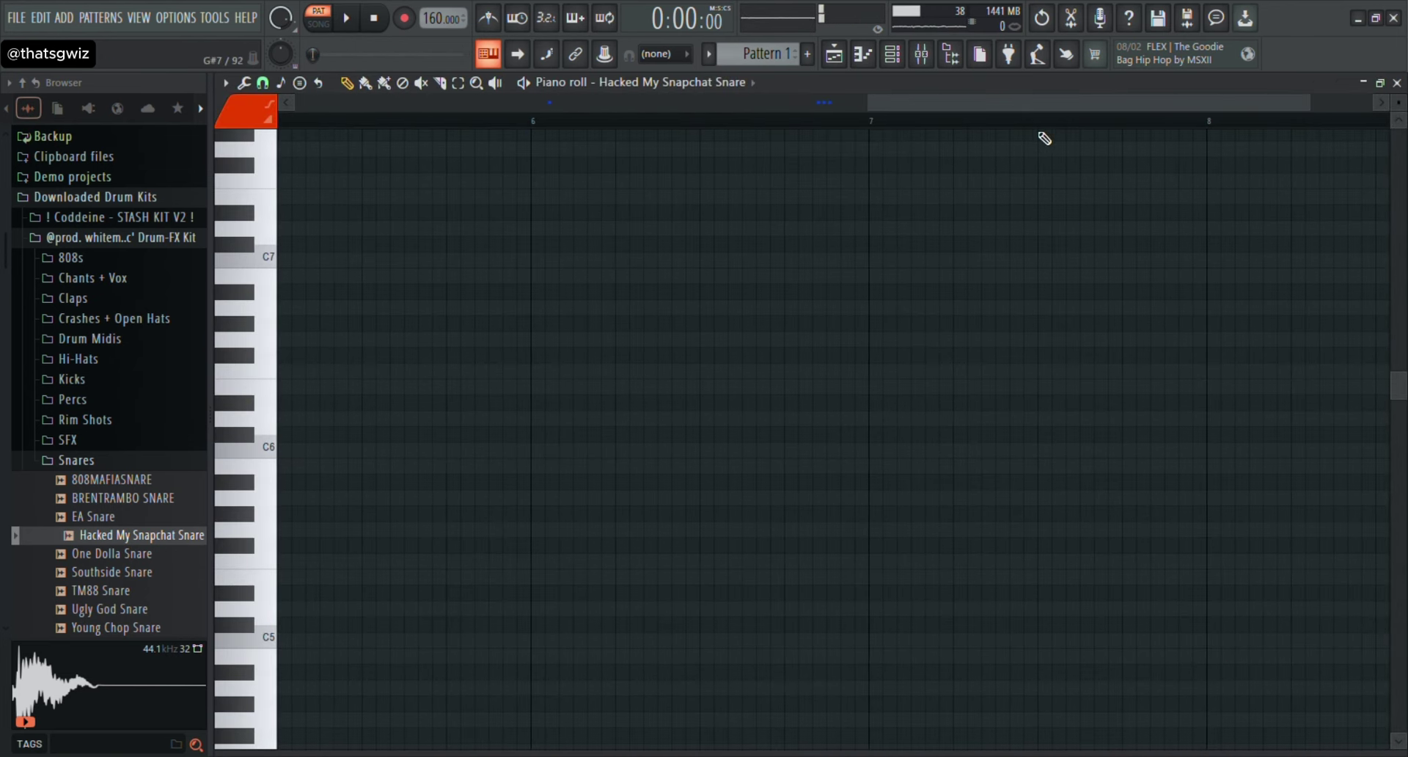
pyautogui.moveTo(941, 104); pyautogui.dragTo(788, 110)
pyautogui.scroll(-3, 597, 565)
pyautogui.rightClick(547, 498)
pyautogui.rightClick(535, 501)
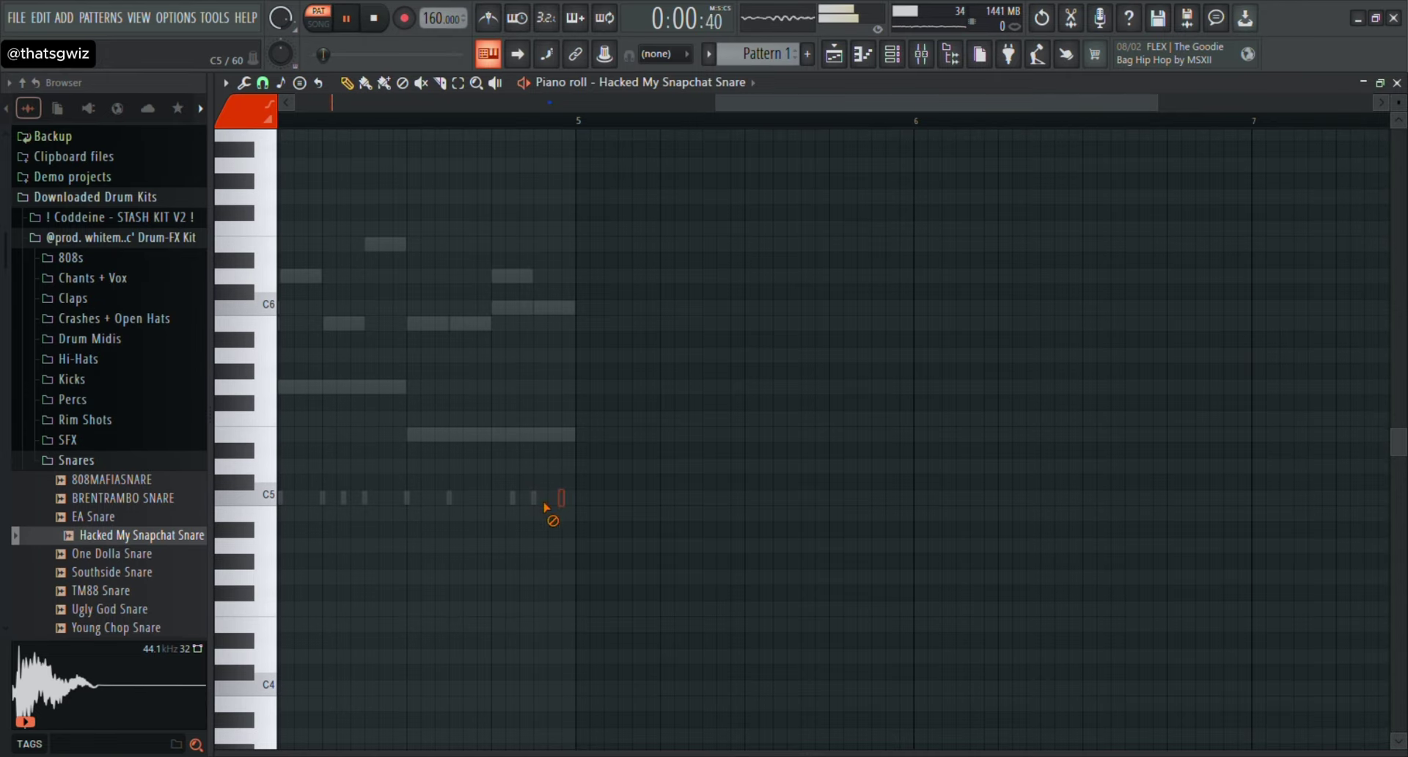
pyautogui.click(1397, 83)
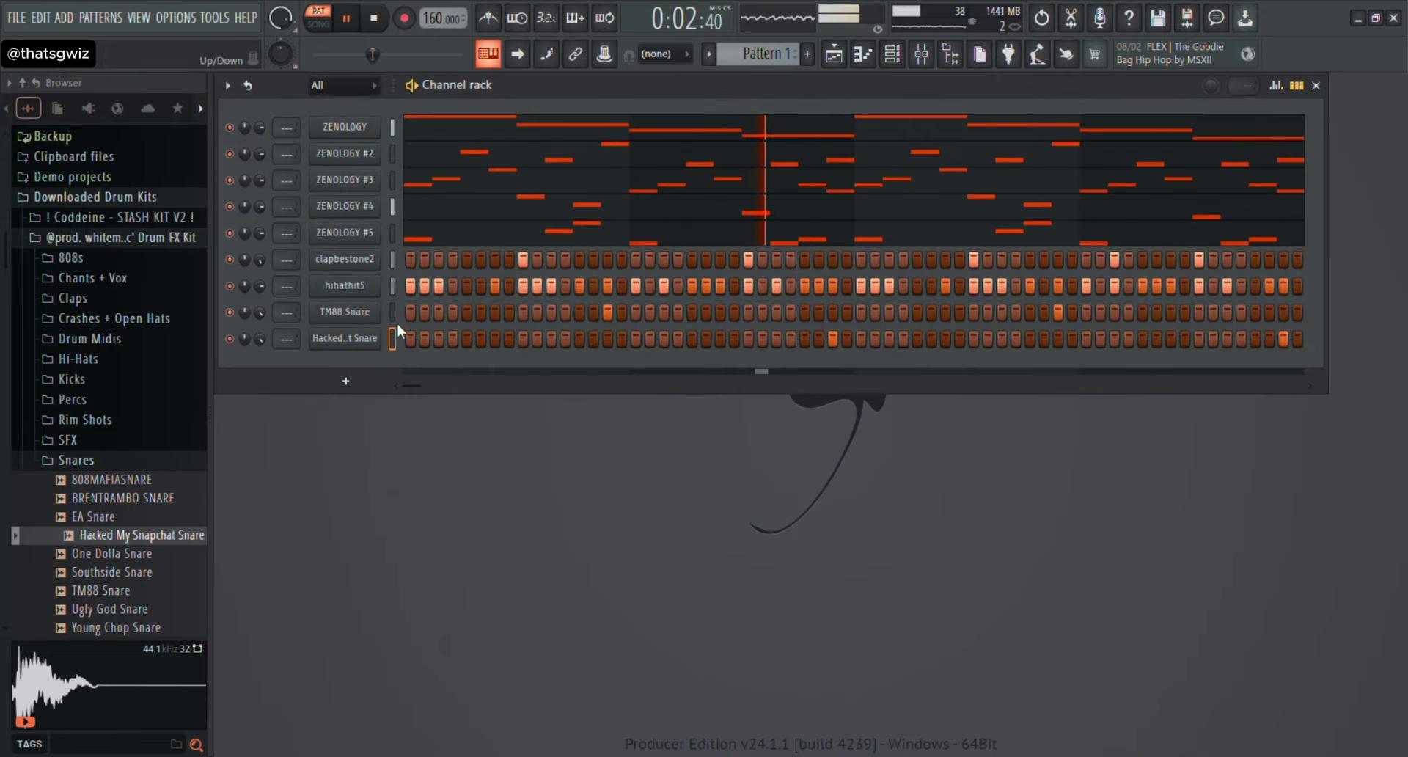
# Clone the Hacked My Snapchat Snare channel with the original muted, and open the copy's piano roll.
pyautogui.click(446, 517)
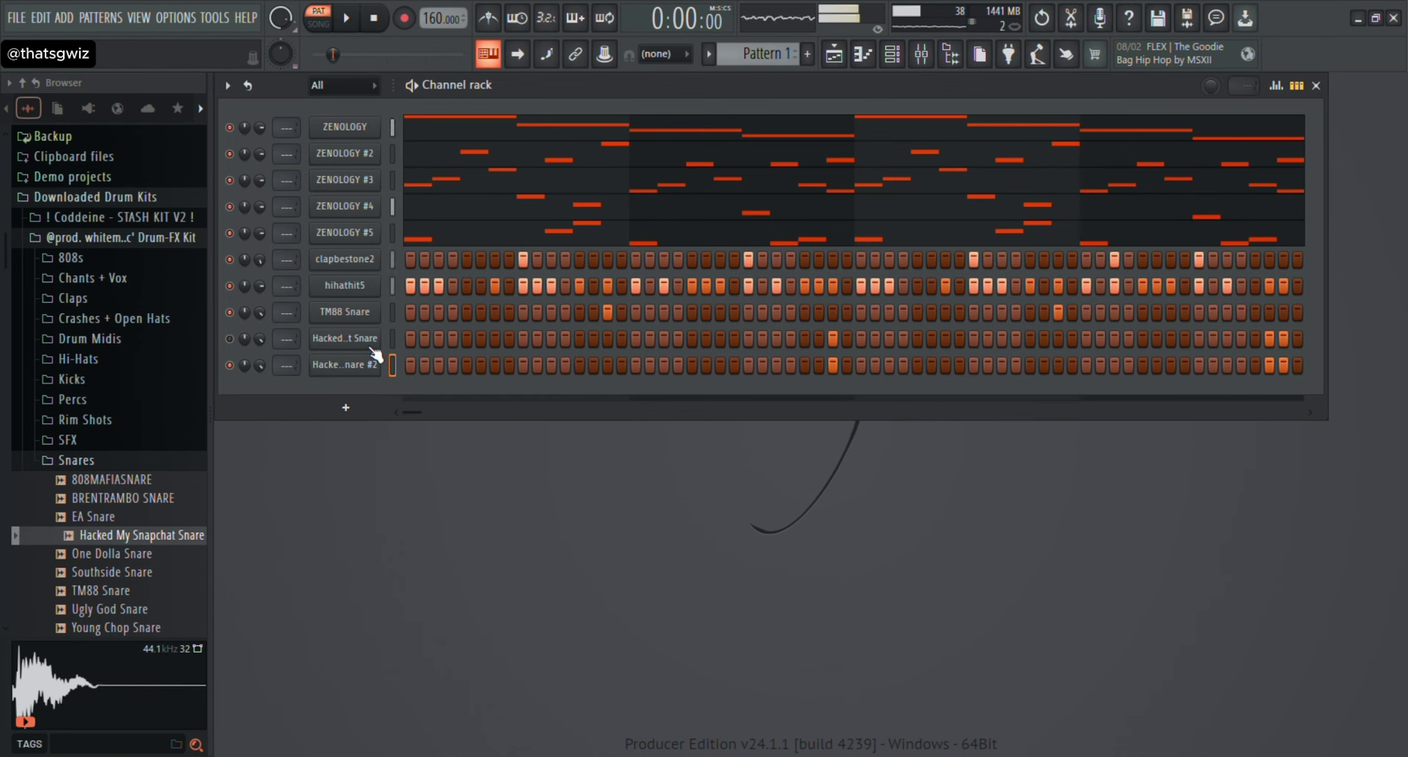
pyautogui.press('F7')
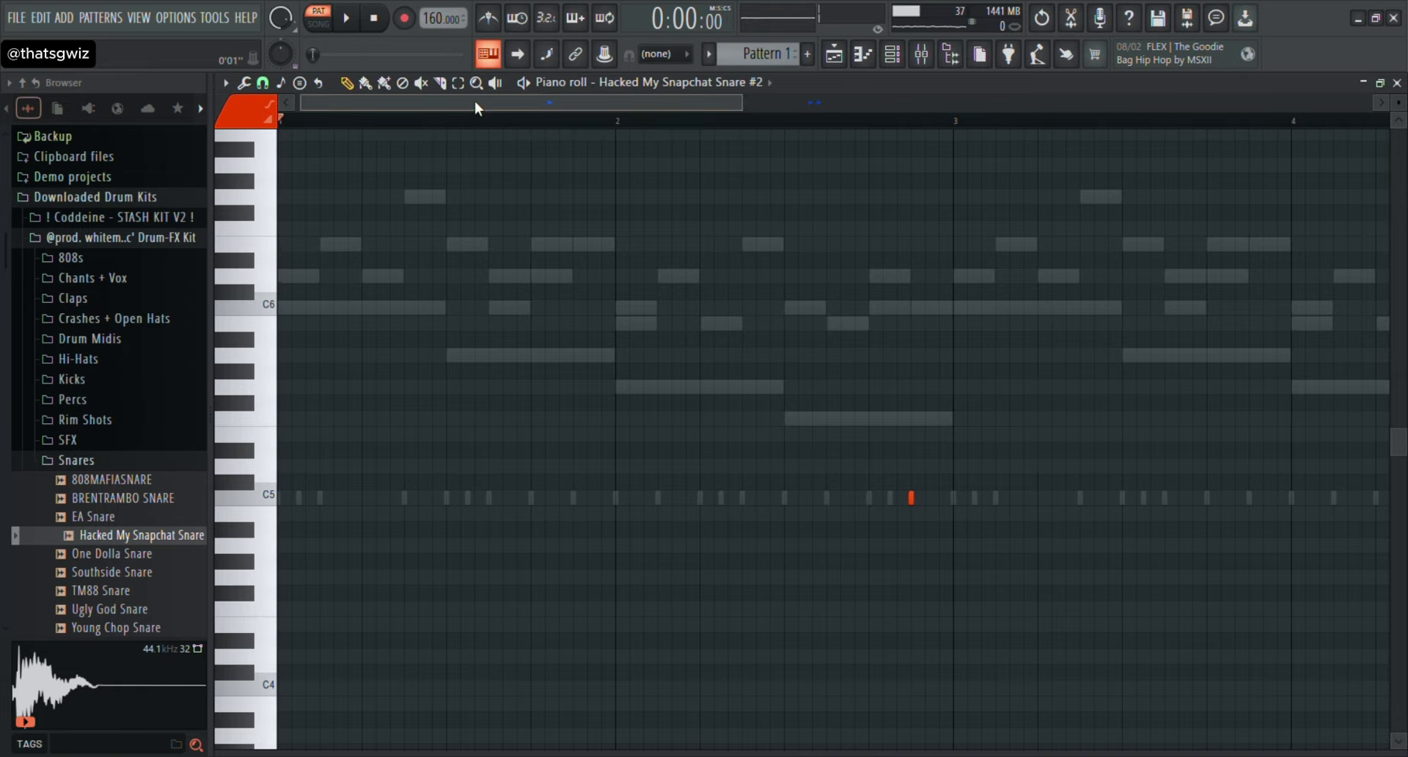
pyautogui.press('space')
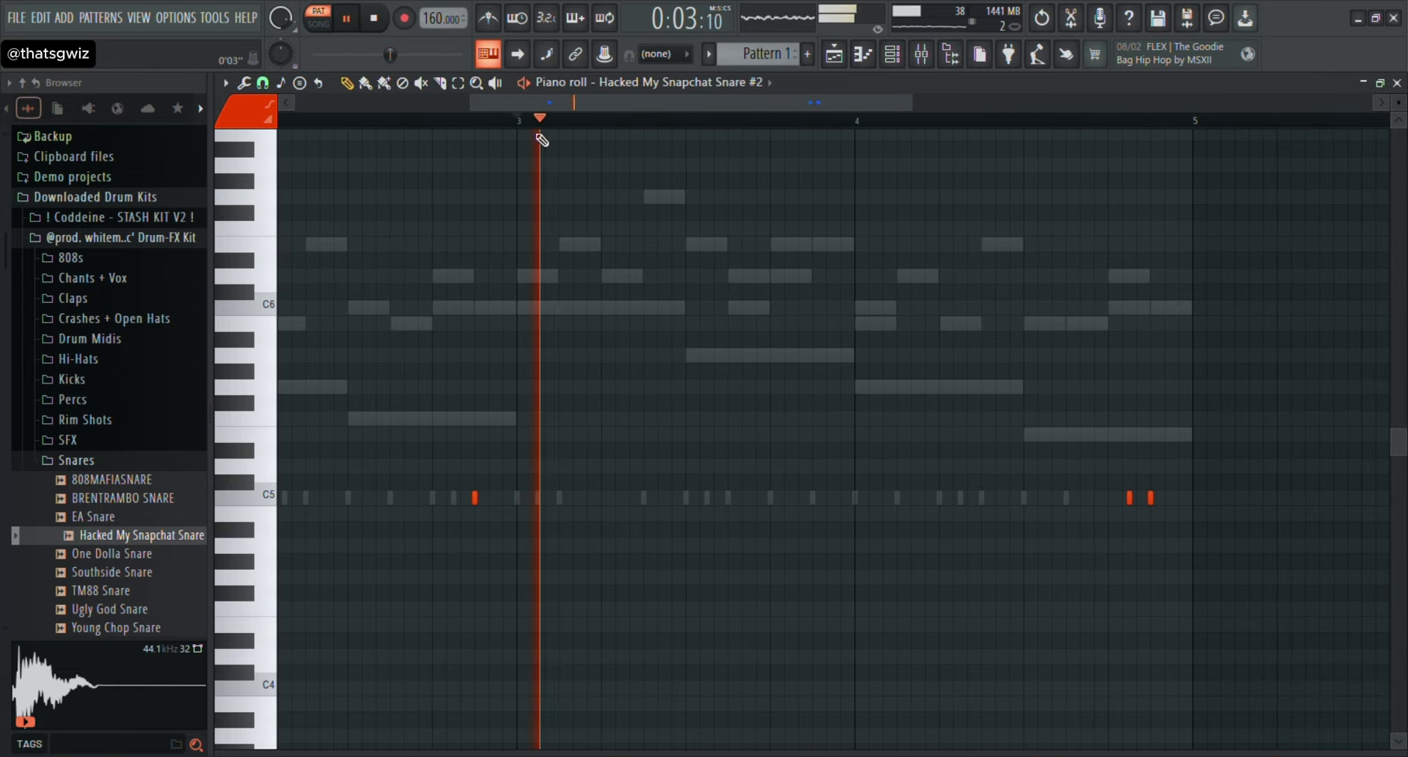
# Add three A5 snare hits a third of a beat apart from the start of bar 4, followed by a G5 hit on step 7.
pyautogui.click(856, 355)
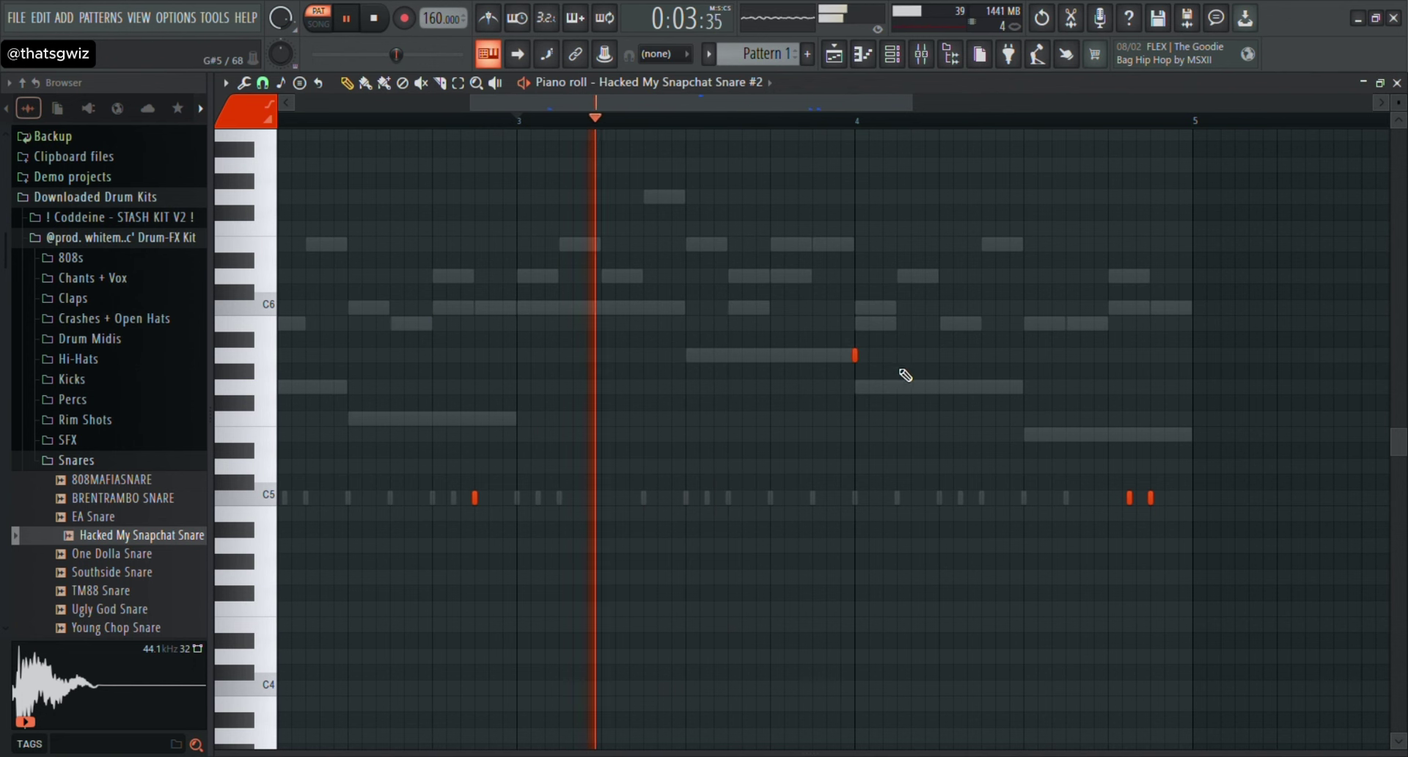
pyautogui.click(883, 355)
pyautogui.click(911, 355)
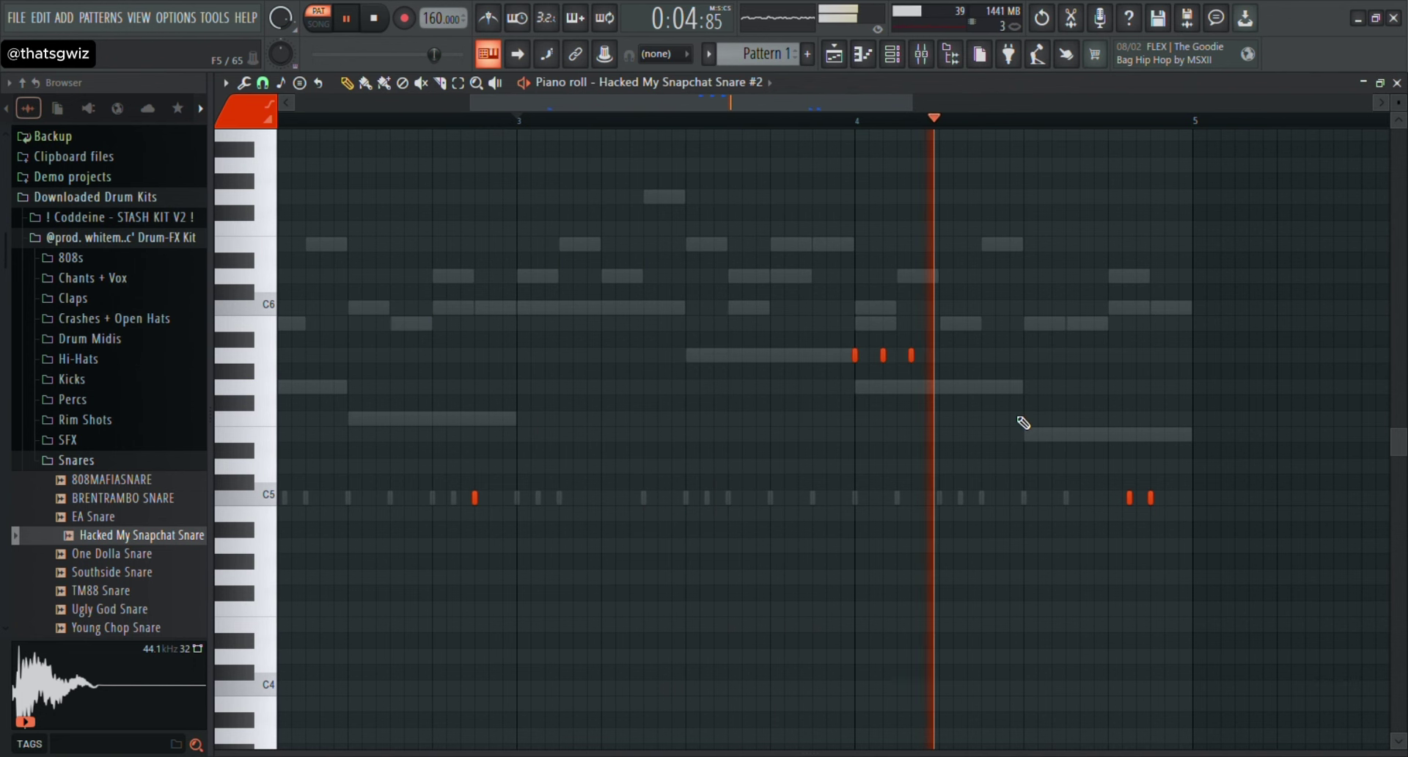
pyautogui.click(982, 386)
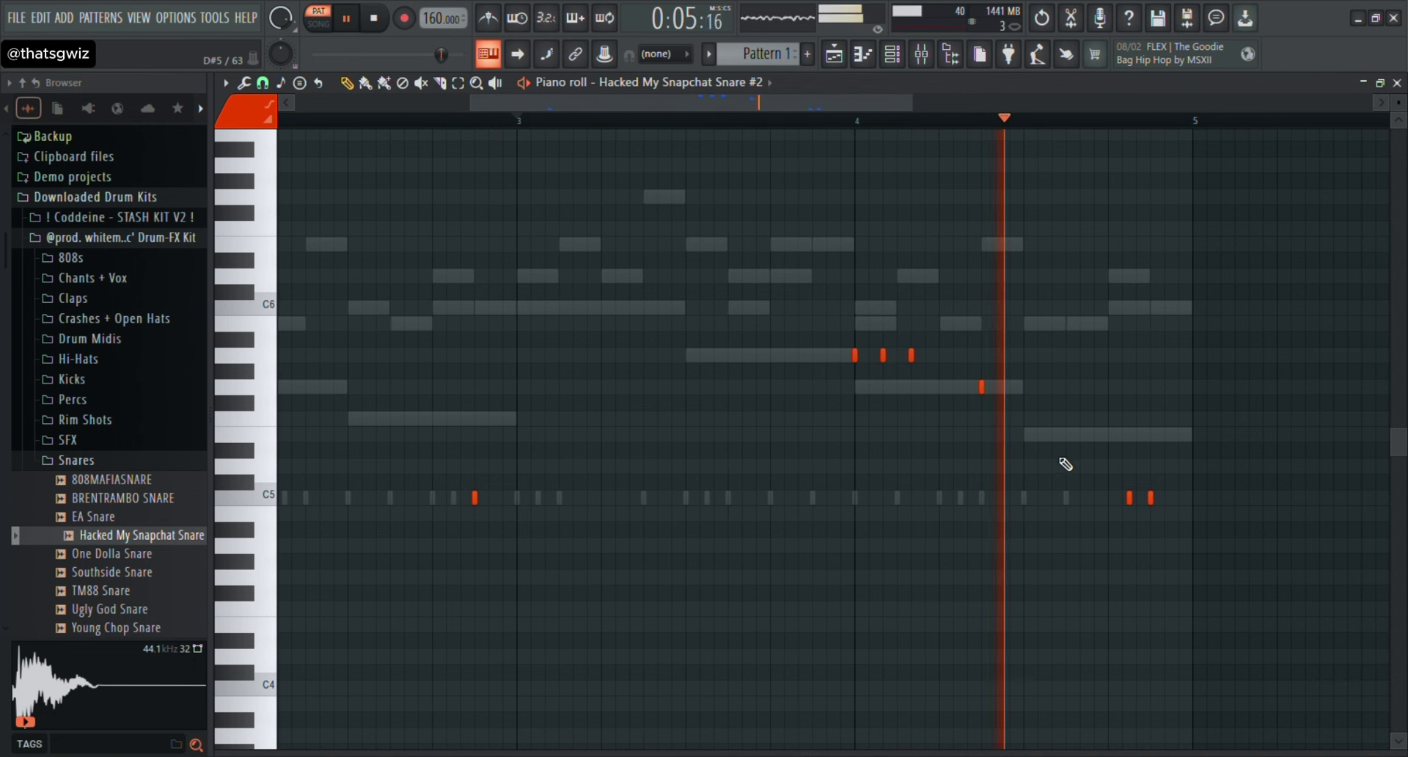
# Continue the descending snare fill in the second half of bar 4 with an E5 hit and a D5 hit a third of a beat apart.
pyautogui.click(1066, 434)
pyautogui.click(1080, 450)
pyautogui.rightClick(1079, 450)
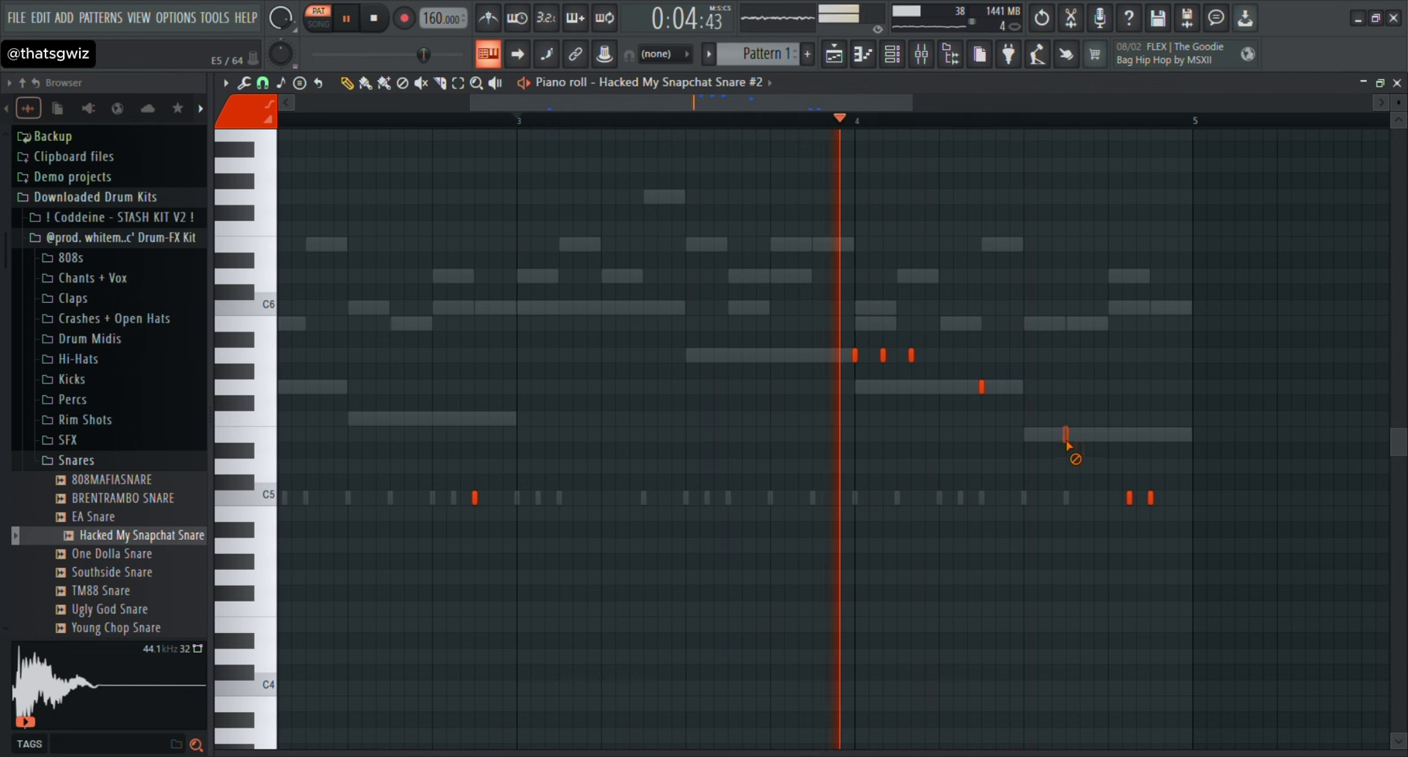
pyautogui.rightClick(1067, 435)
pyautogui.click(1052, 434)
pyautogui.click(1080, 468)
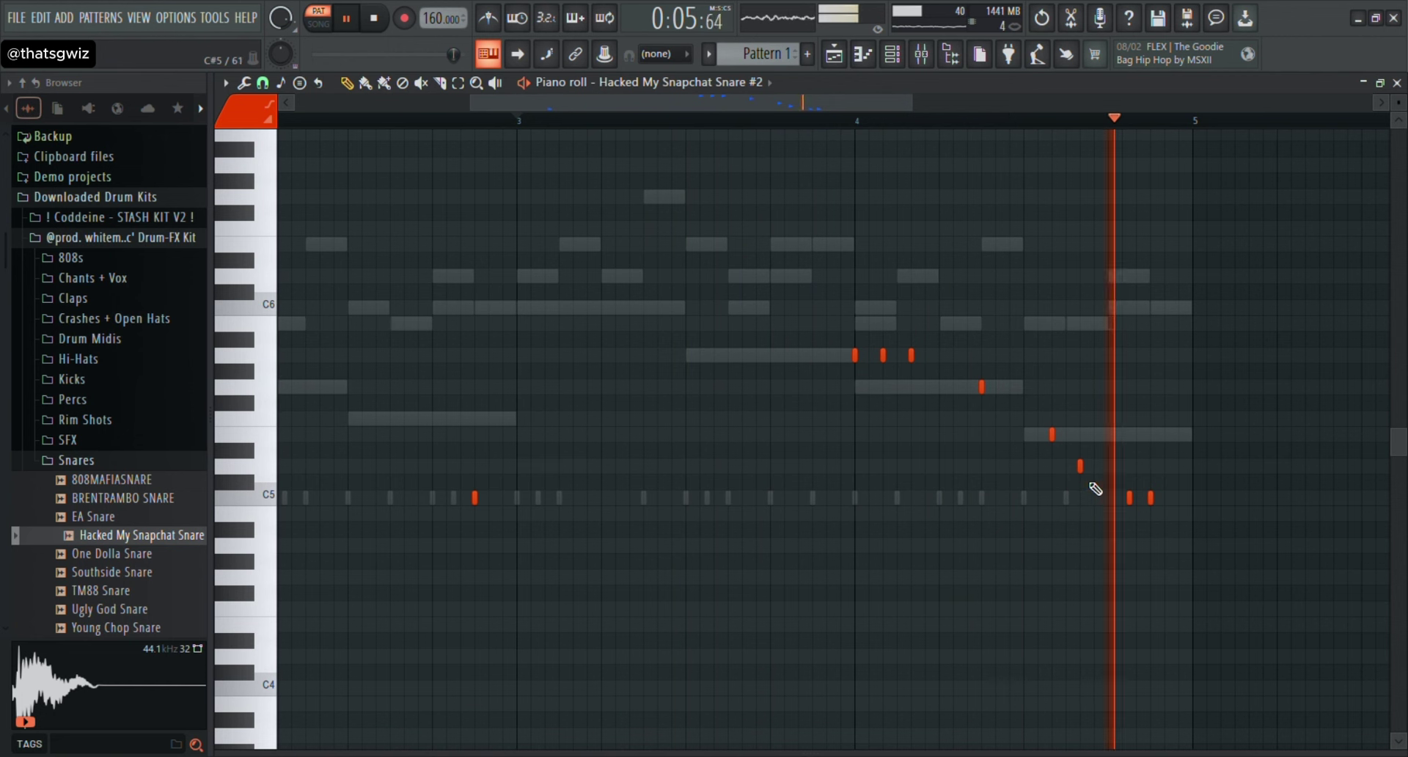
# Replace the two closing C5 hits of bar 4 with three C5 hits spaced a third of a beat apart.
pyautogui.moveTo(1130, 499); pyautogui.dragTo(1122, 501)
pyautogui.rightClick(1150, 499)
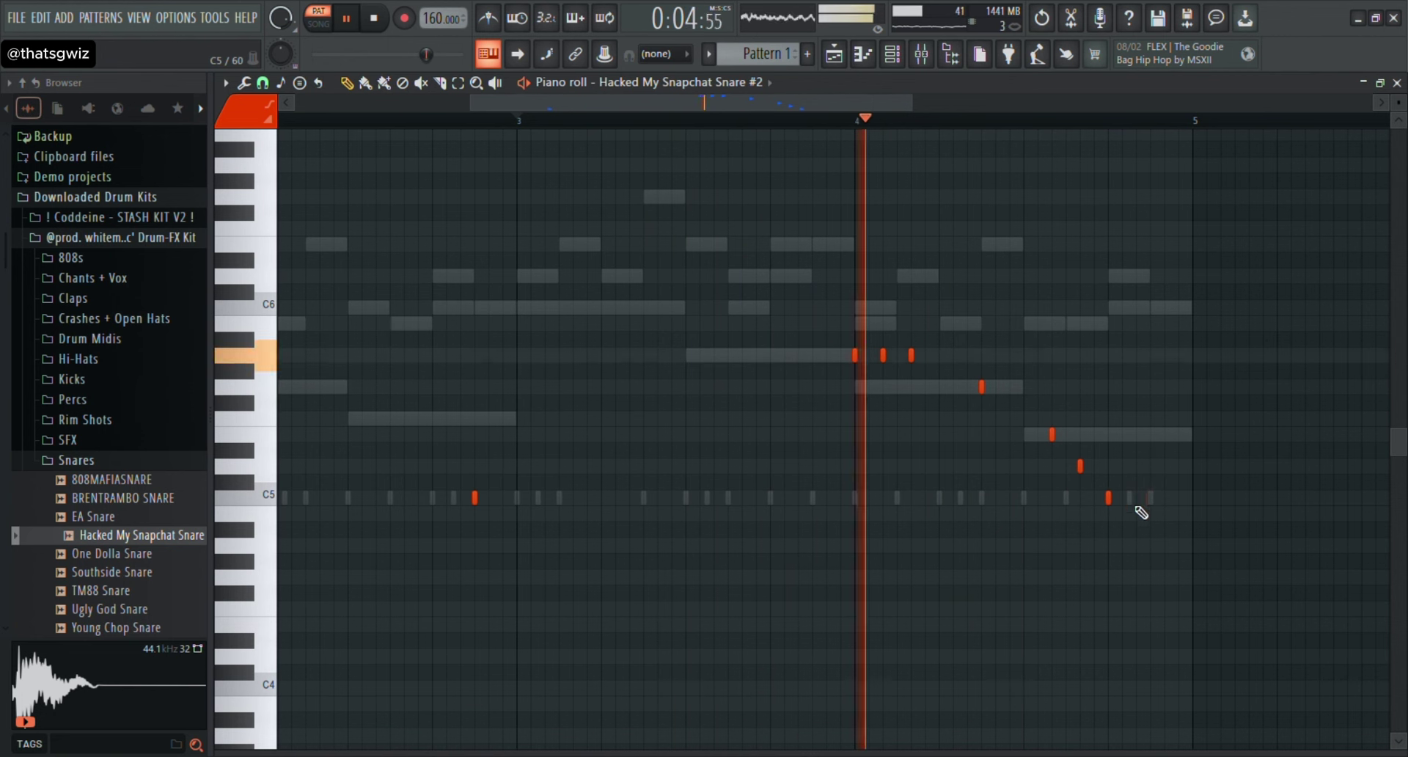
pyautogui.click(1137, 501)
pyautogui.click(1164, 501)
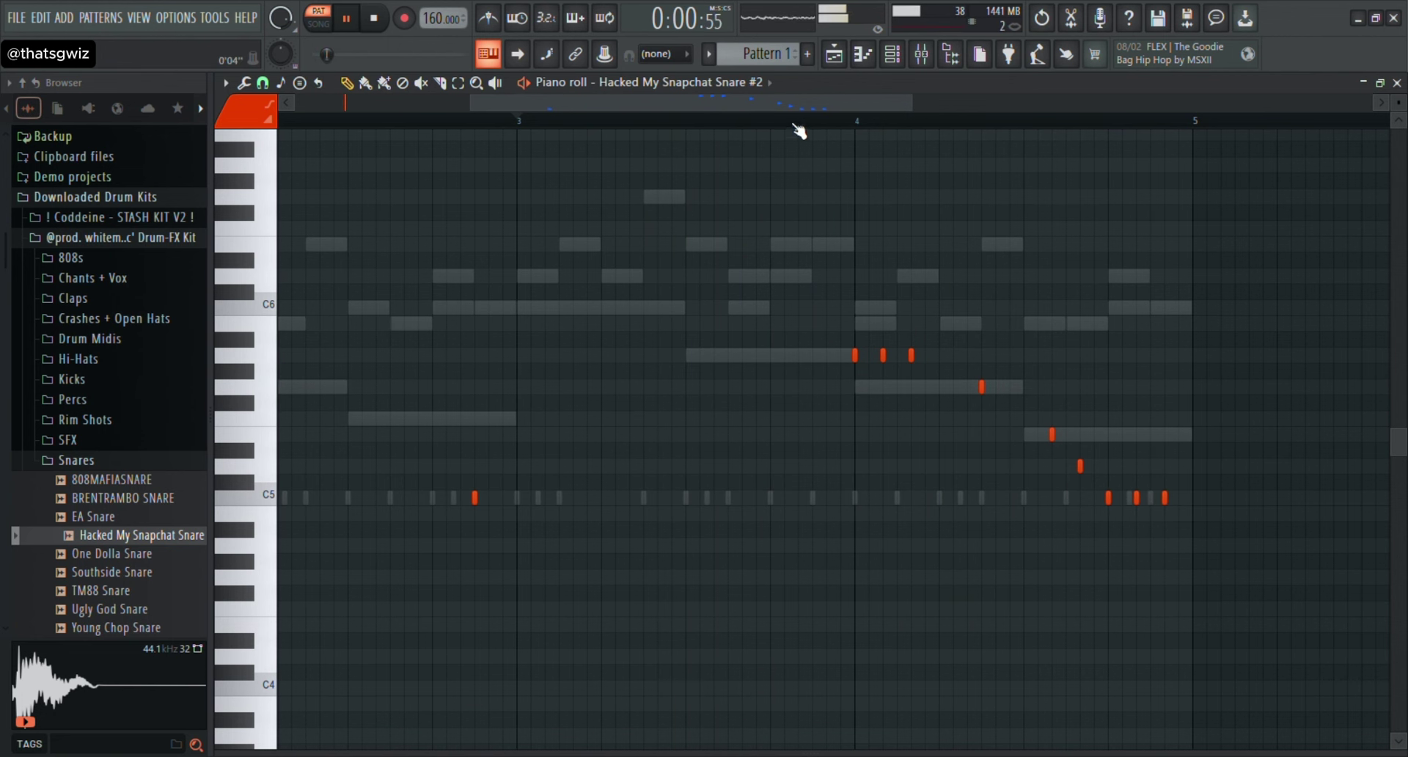
# Fill the gaps between bar 4's closing C5 snare hits and extend the run, with hits a sixth of a beat apart.
pyautogui.click(1179, 529)
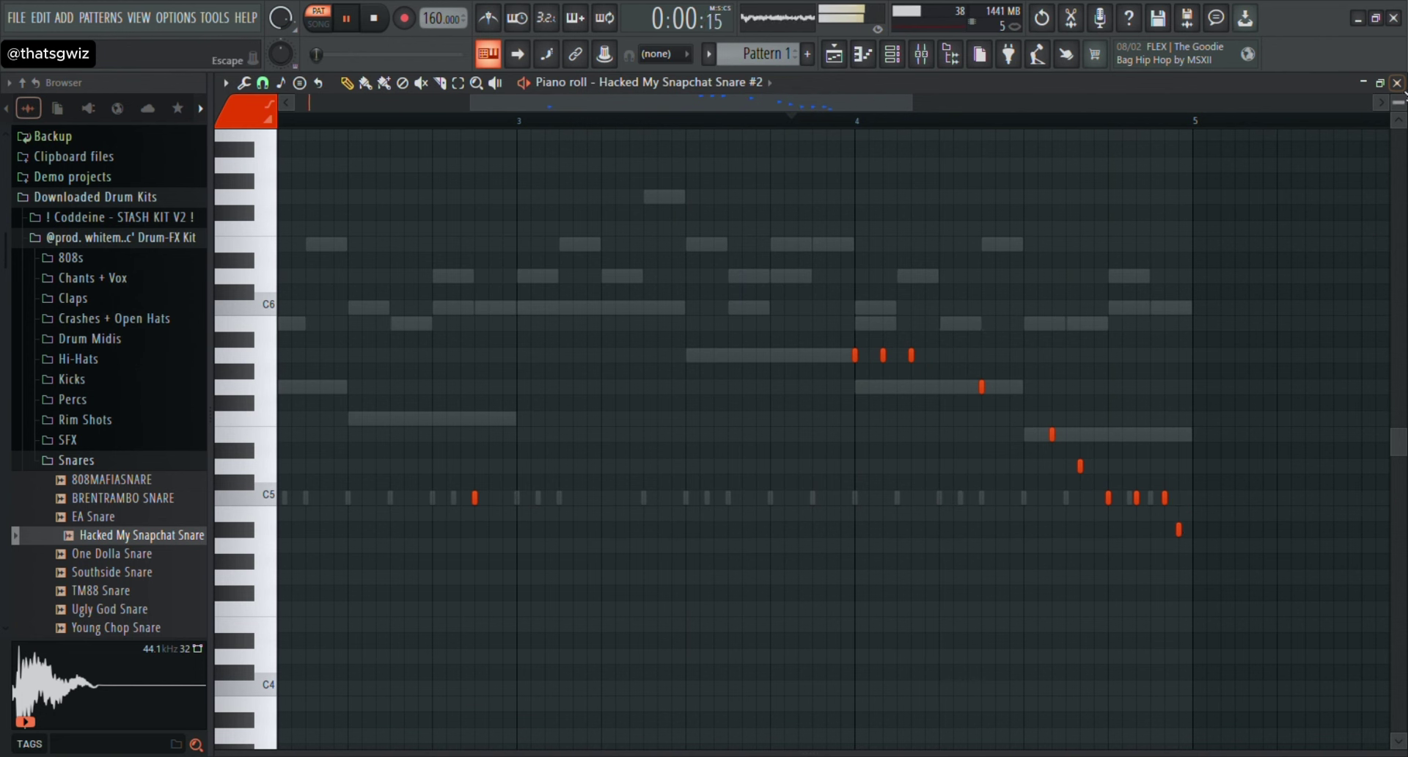
pyautogui.click(1150, 498)
pyautogui.rightClick(1177, 529)
pyautogui.press('space')
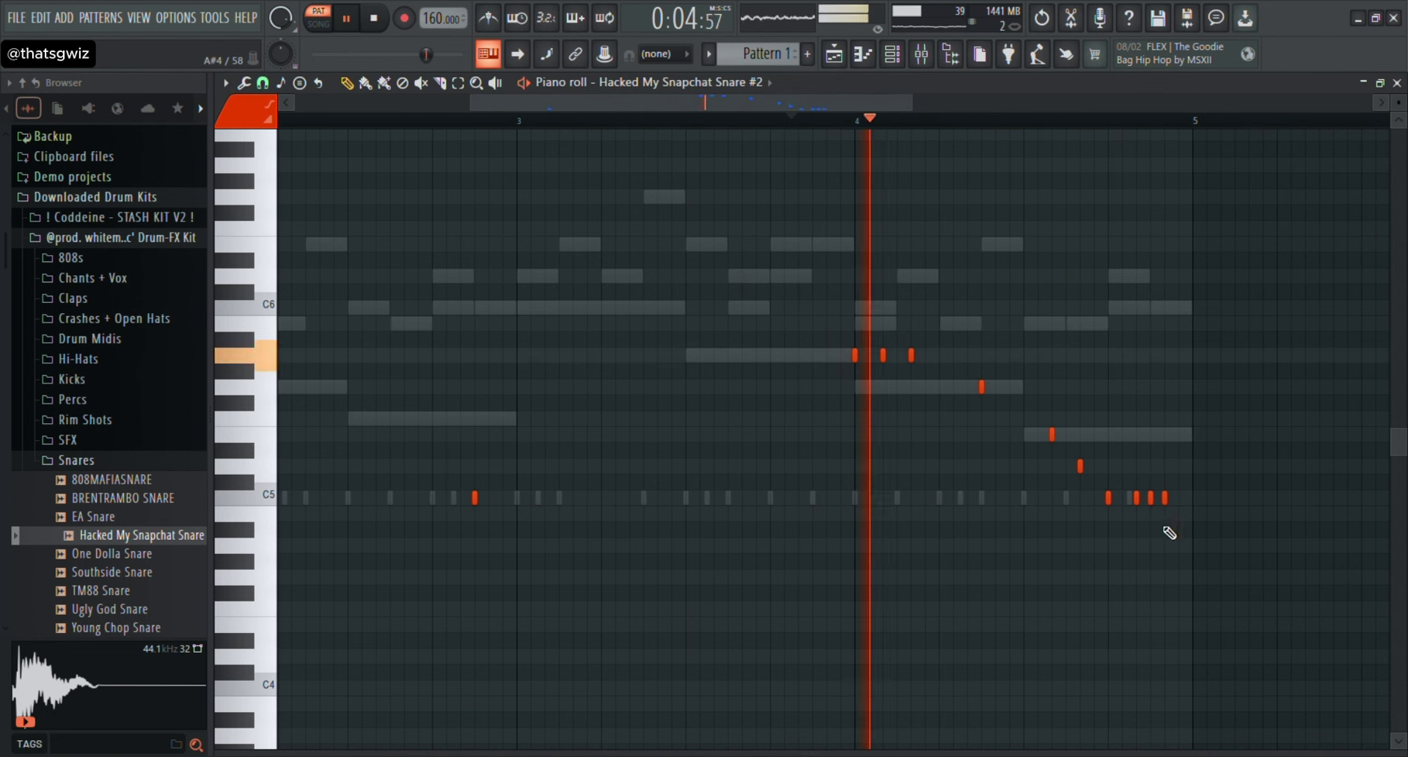
pyautogui.click(1122, 500)
pyautogui.click(1172, 499)
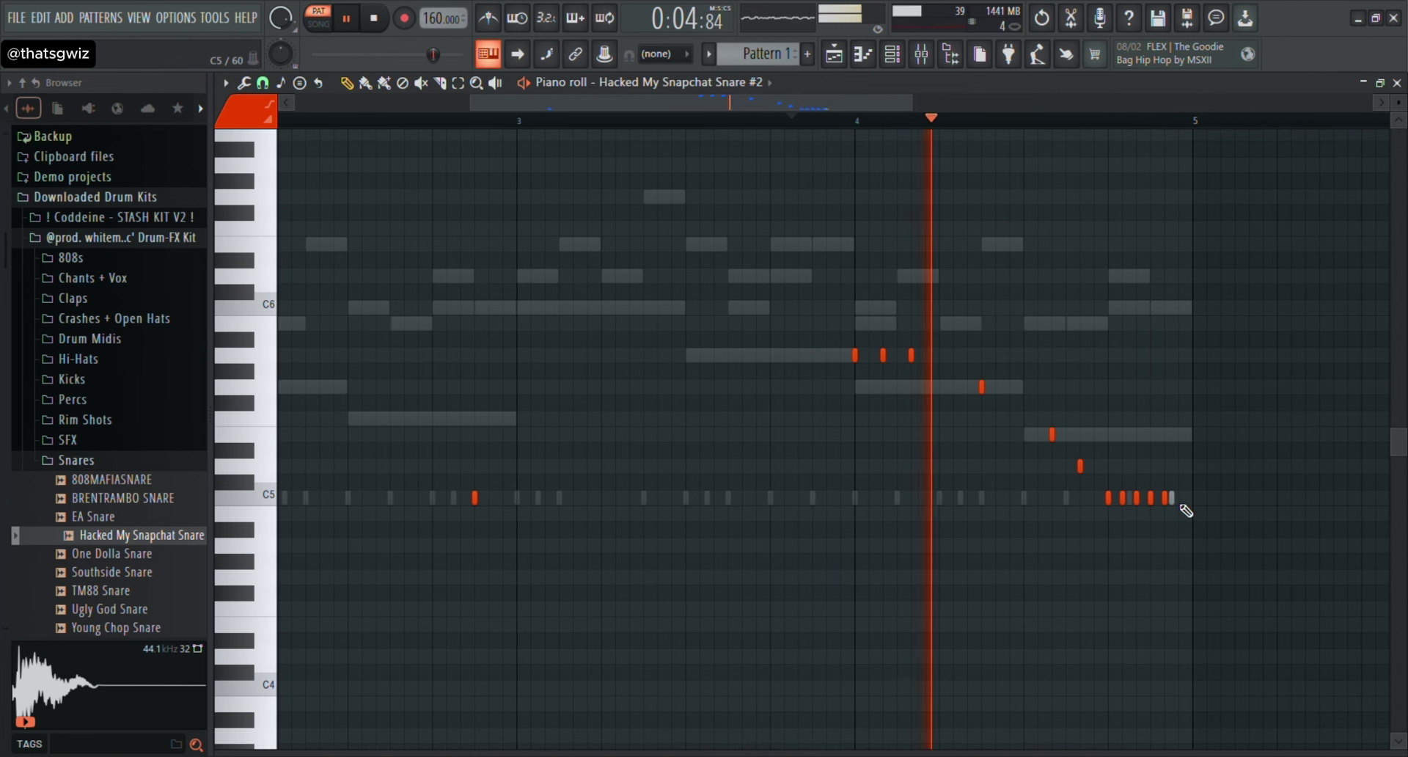
pyautogui.moveTo(1173, 499); pyautogui.dragTo(1179, 500)
pyautogui.click(1397, 83)
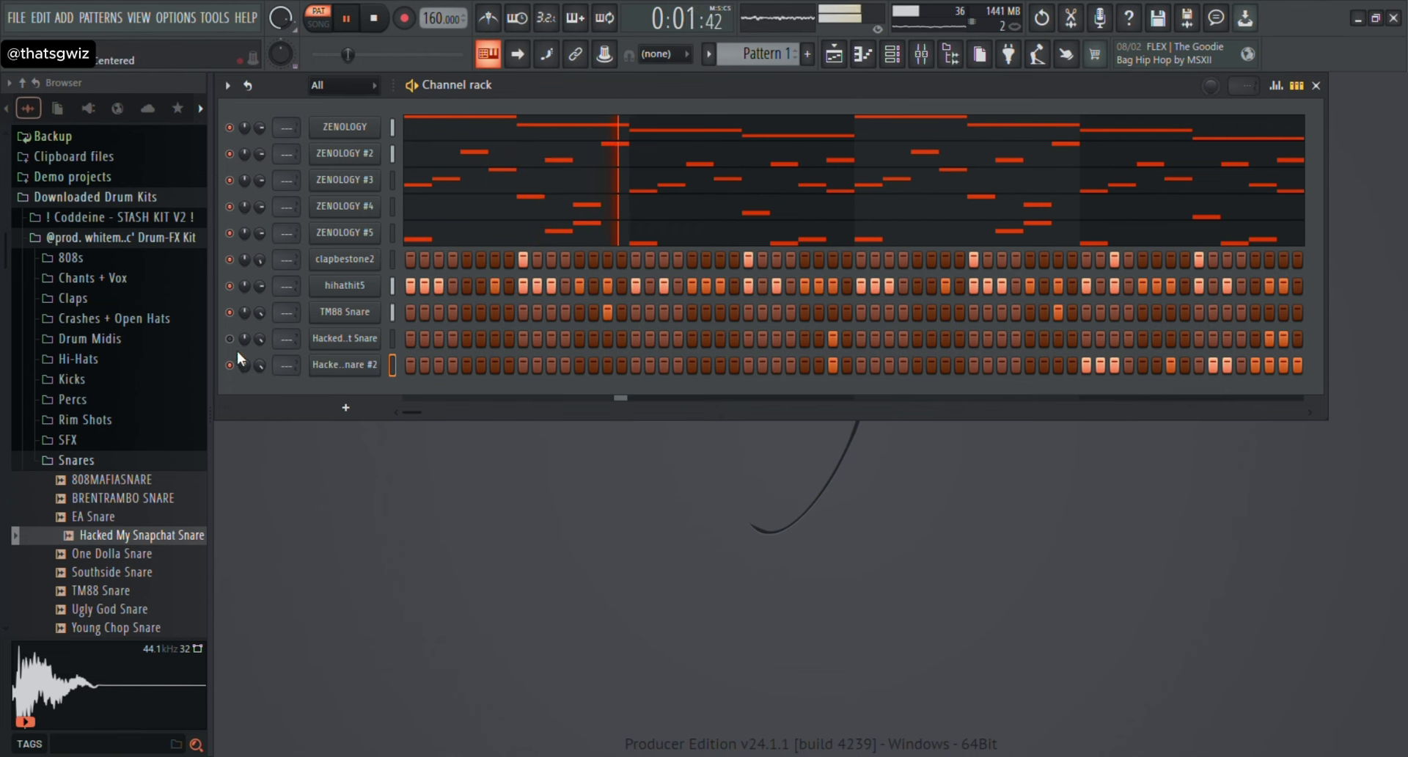
# Load the rimbenjicold sample from the Coddeine STASH KIT V2 rims folder as a new channel below the snares.
pyautogui.click(135, 453)
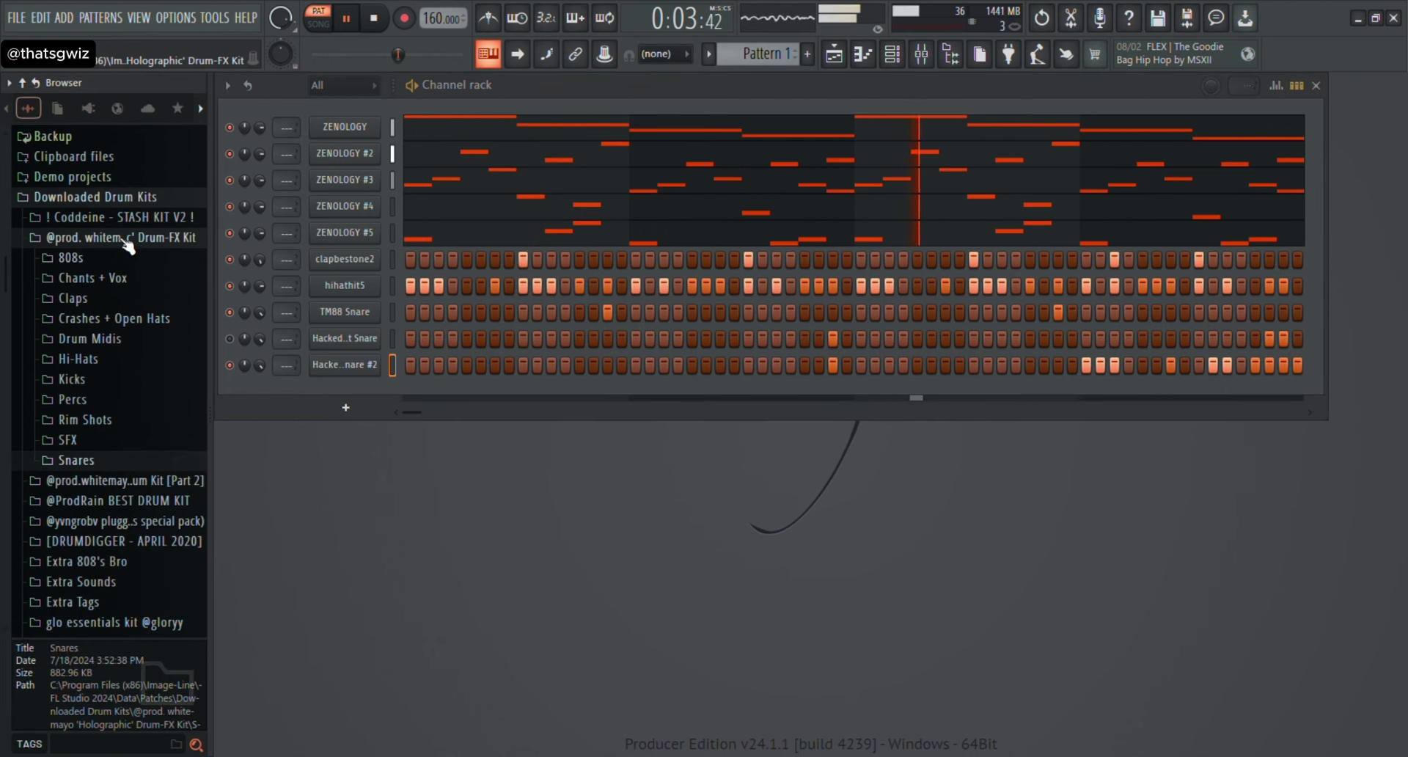
pyautogui.click(129, 240)
pyautogui.click(110, 217)
pyautogui.click(103, 461)
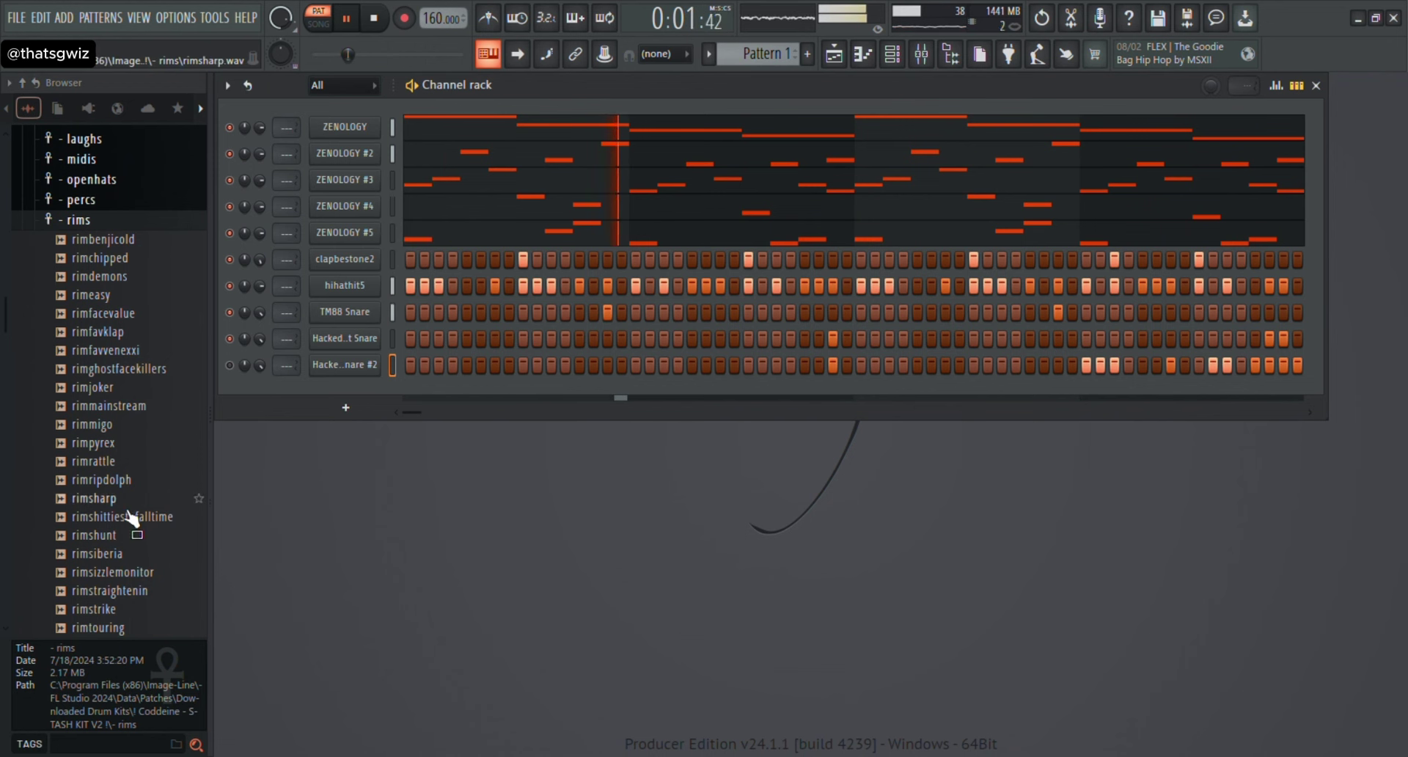
pyautogui.scroll(-2, 139, 591)
pyautogui.scroll(2, 128, 513)
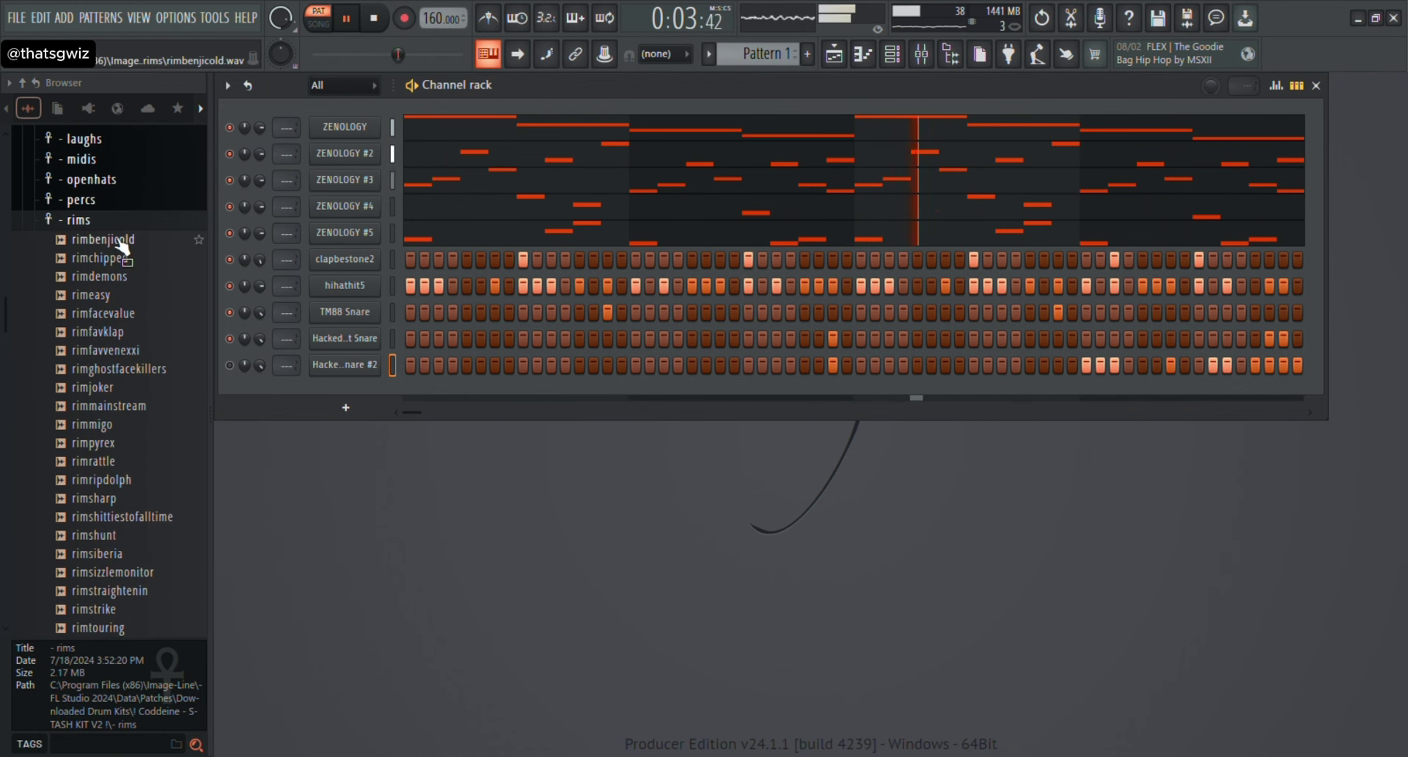
pyautogui.moveTo(121, 239); pyautogui.dragTo(352, 389)
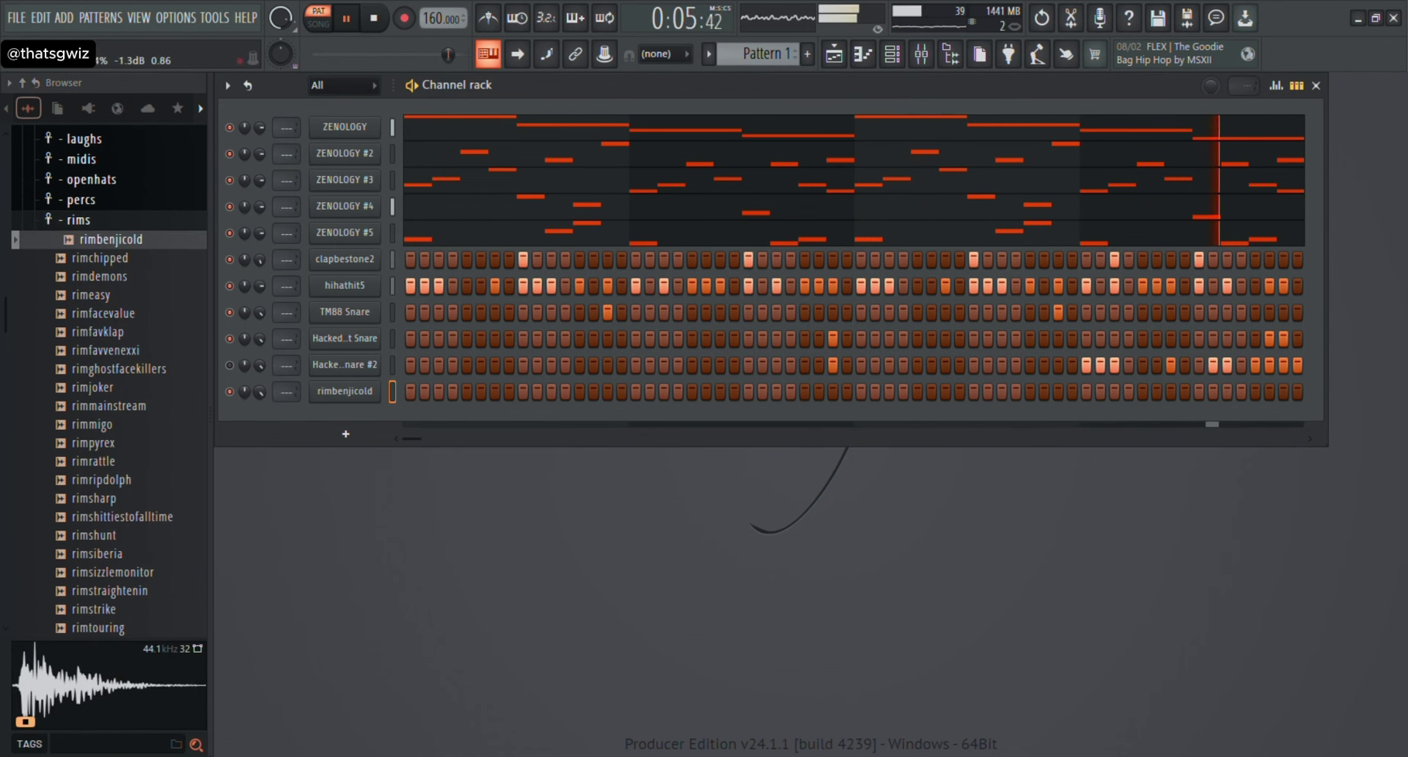
# Place rimbenjicold hits on steps 3 and 35, and add a clapbestone2 hit on step 19.
pyautogui.click(890, 392)
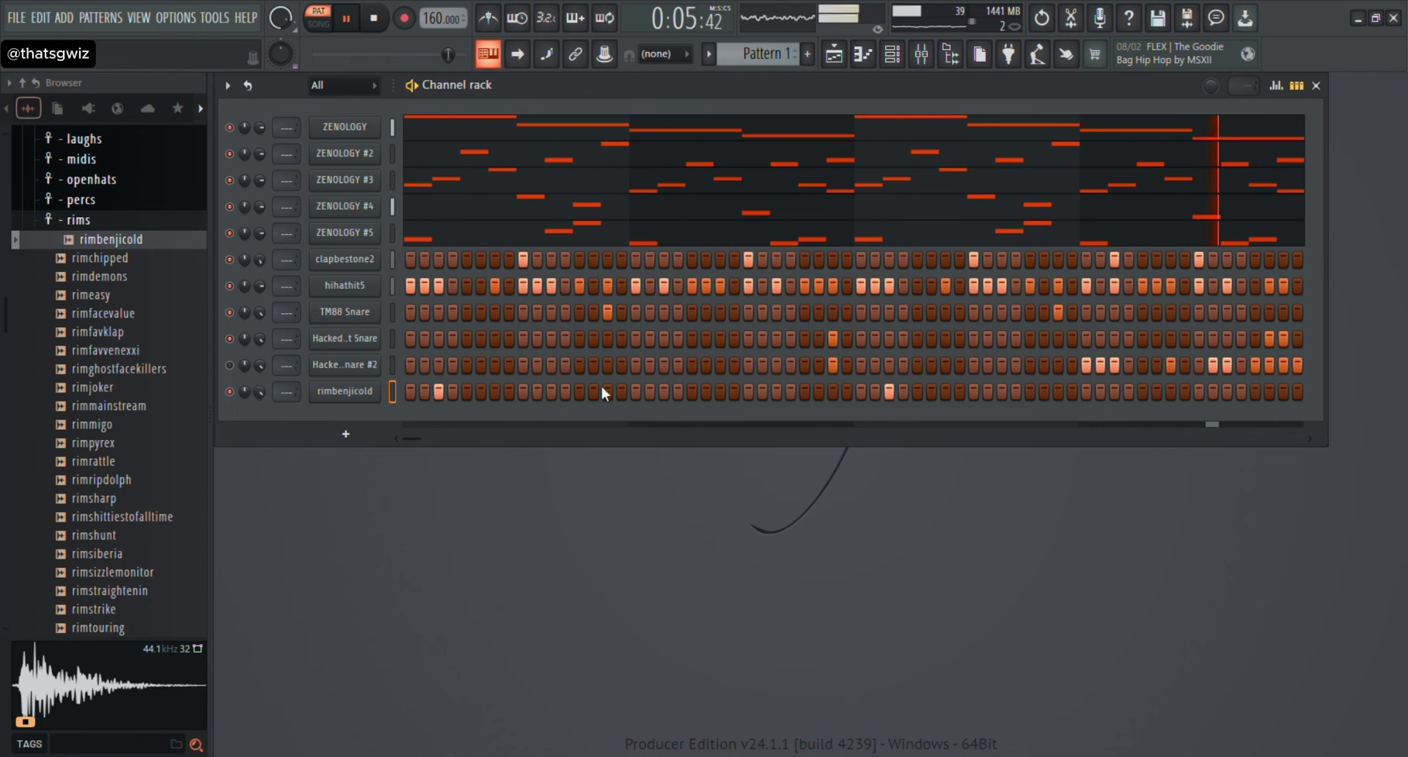
pyautogui.click(666, 394)
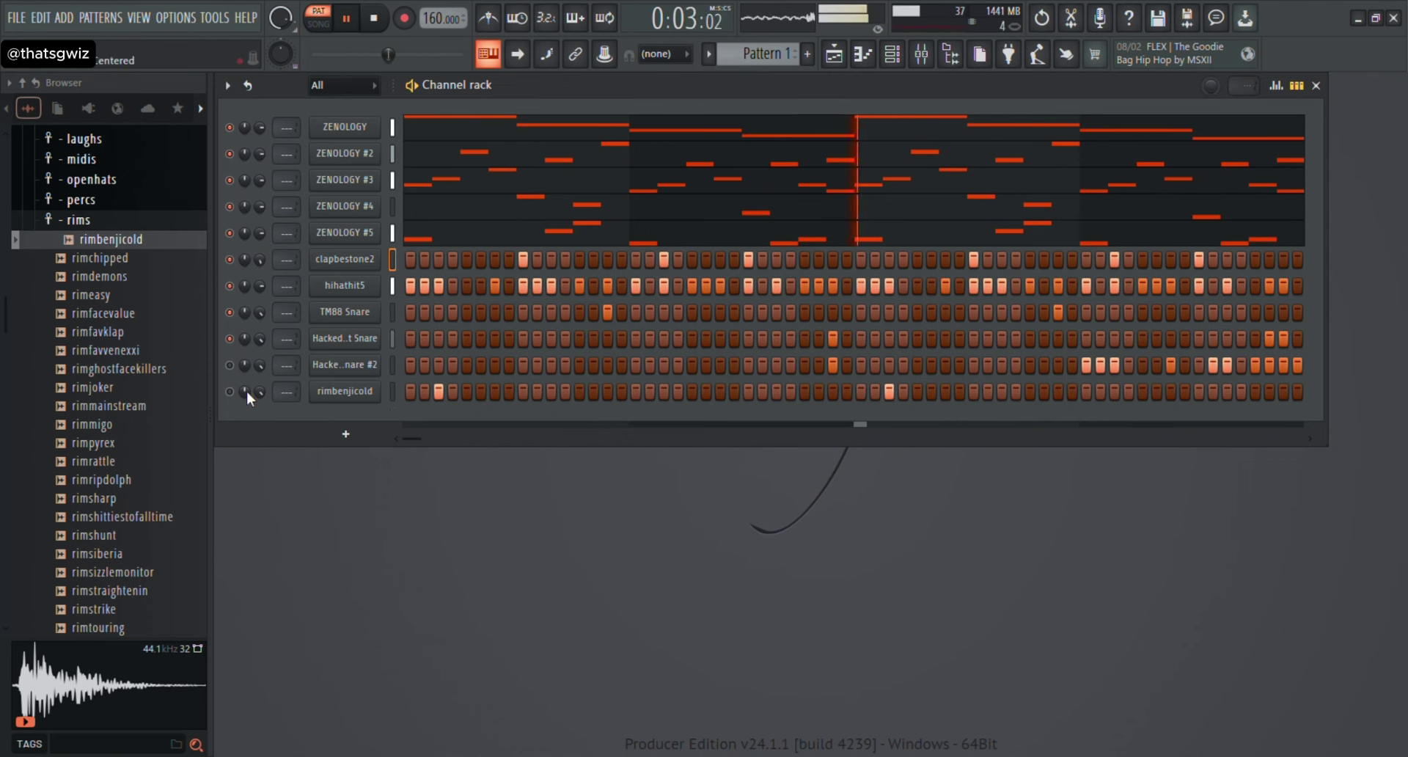
pyautogui.click(229, 365)
# Load openhatdrichcym2 from the same kit's openhats folder as a new channel below rimbenjicold.
pyautogui.click(99, 220)
pyautogui.click(110, 179)
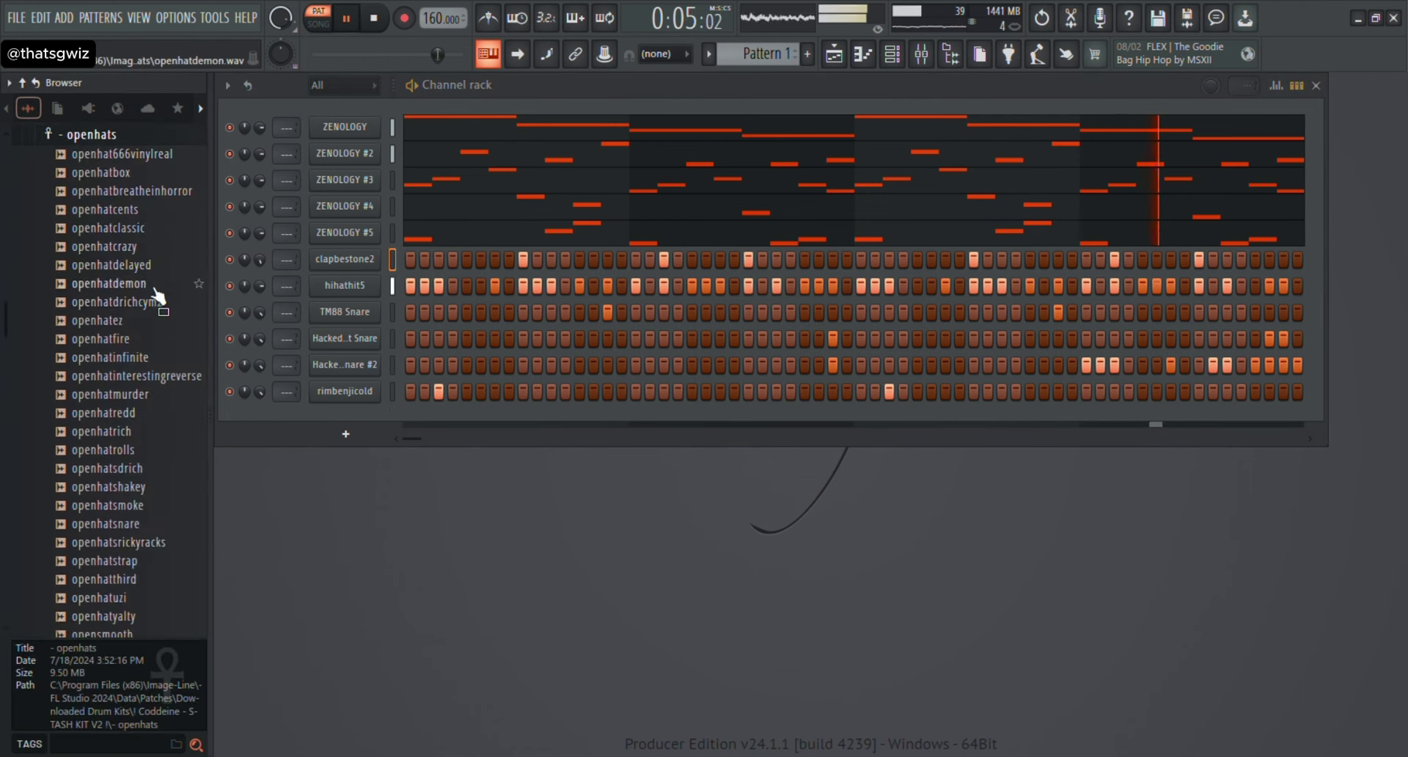
pyautogui.click(164, 301)
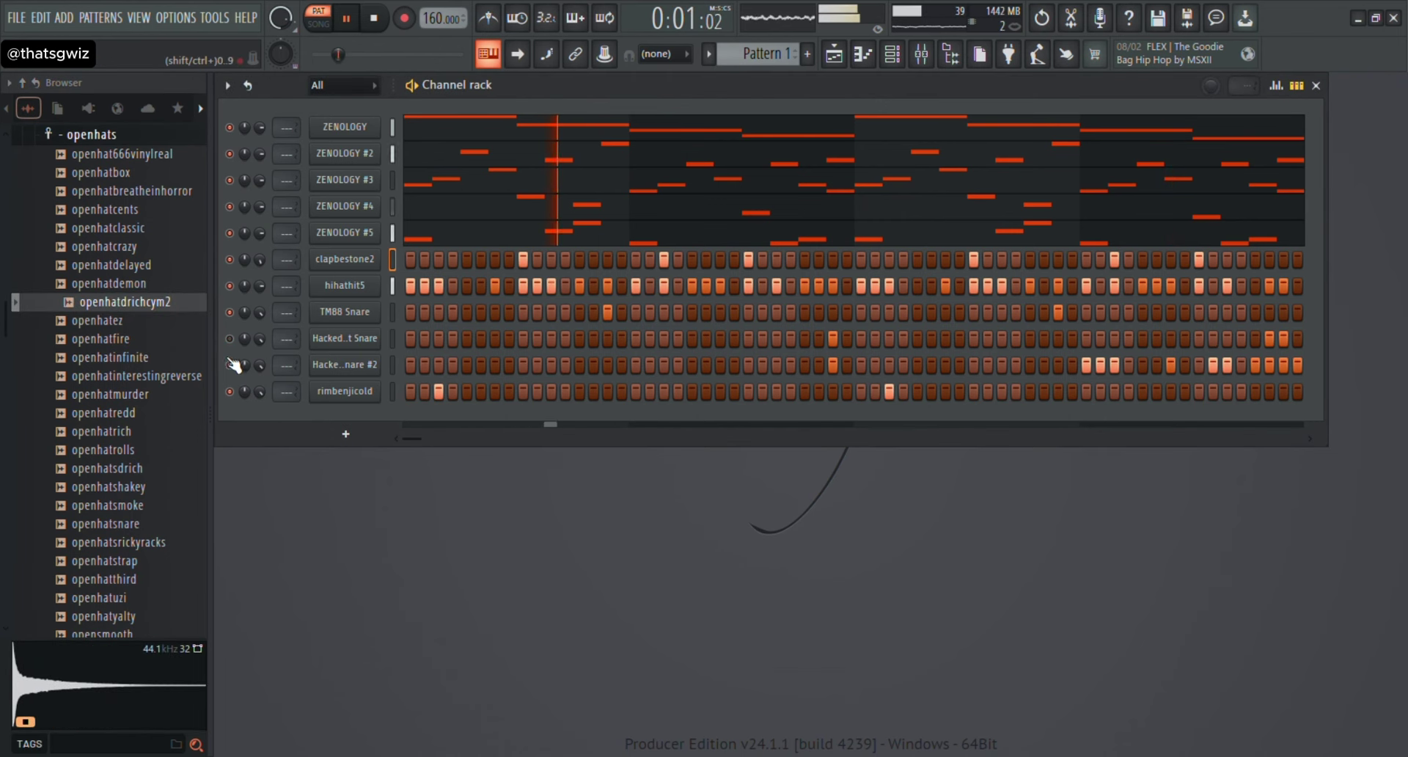
pyautogui.moveTo(143, 308); pyautogui.dragTo(387, 424)
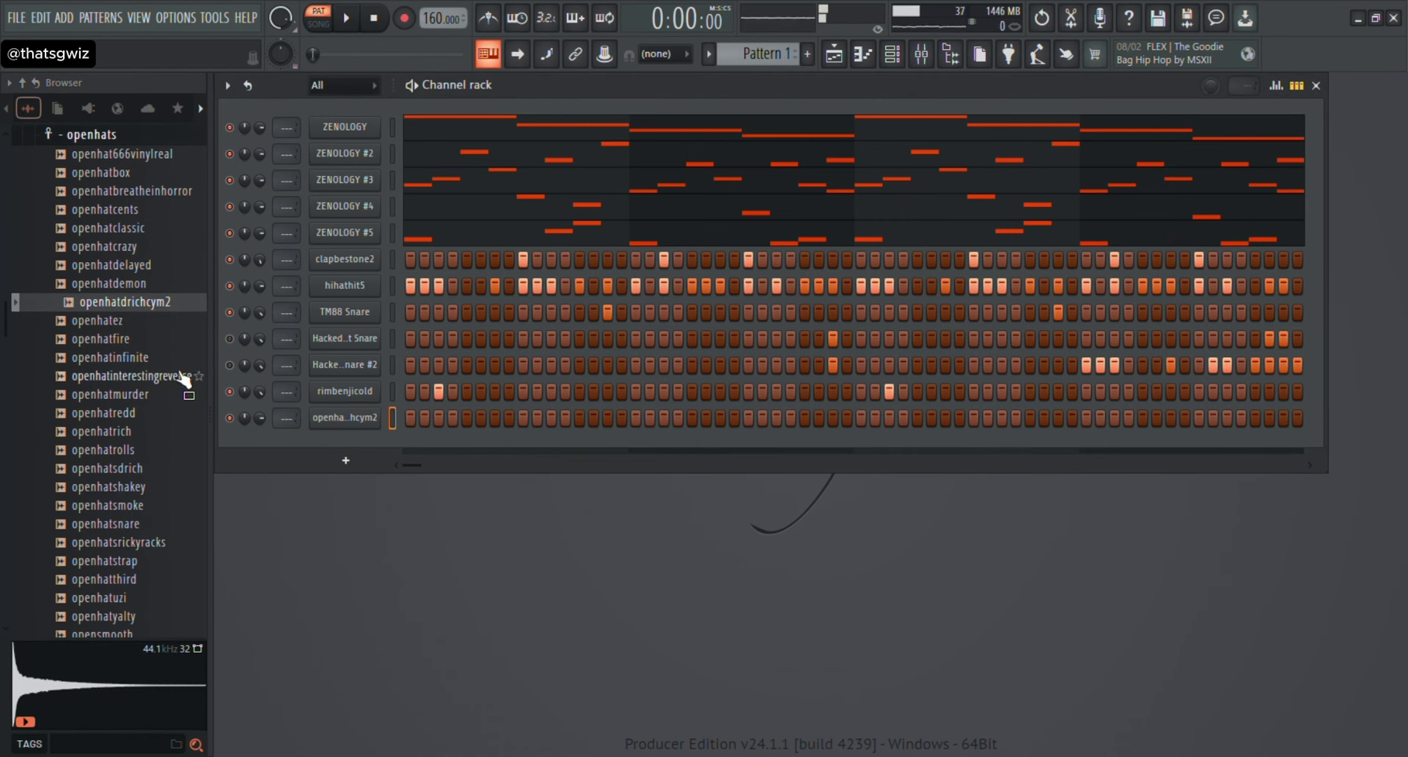
# Audition other open hats and replace the openhatdrichcym2 channel's sample with openhatuzi.
pyautogui.click(142, 487)
pyautogui.click(147, 505)
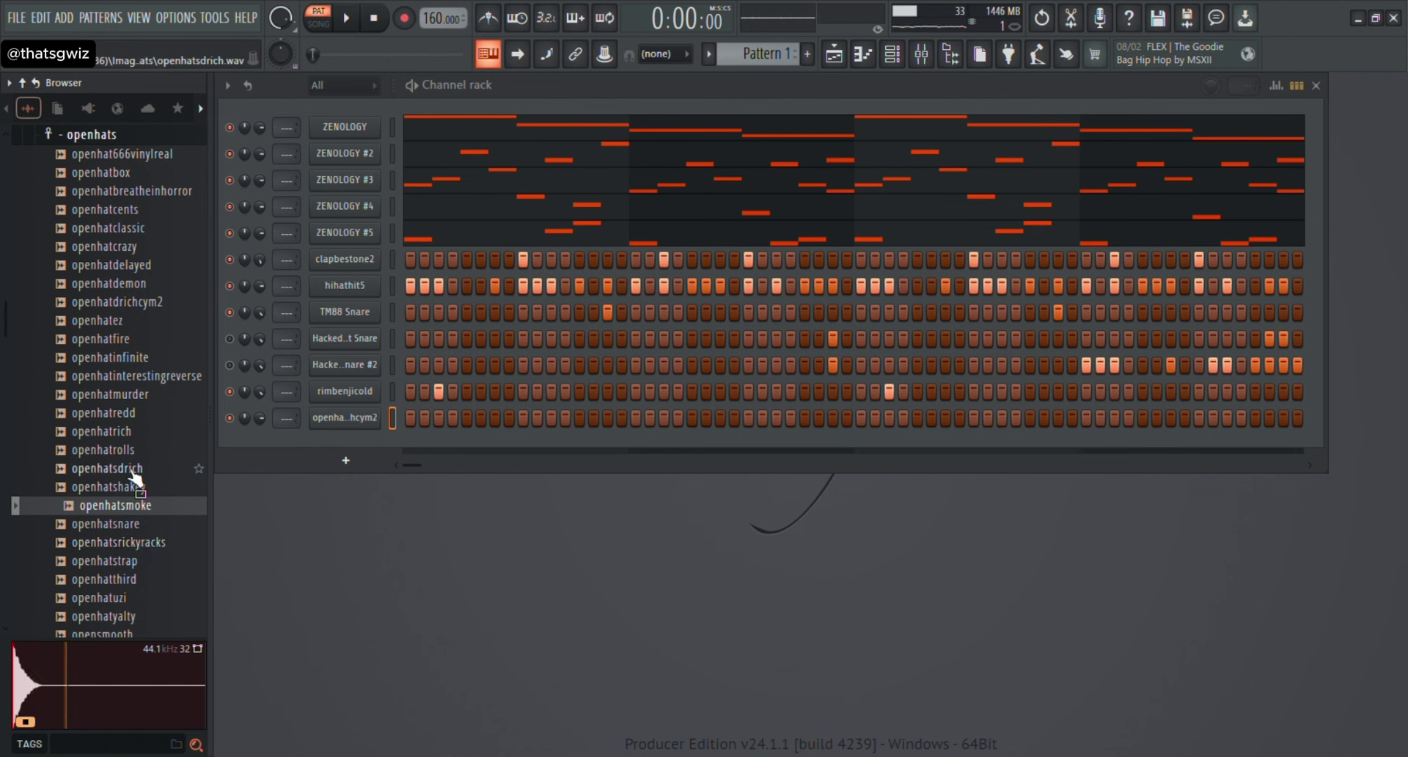
pyautogui.scroll(-4, 146, 542)
pyautogui.click(136, 413)
pyautogui.click(126, 377)
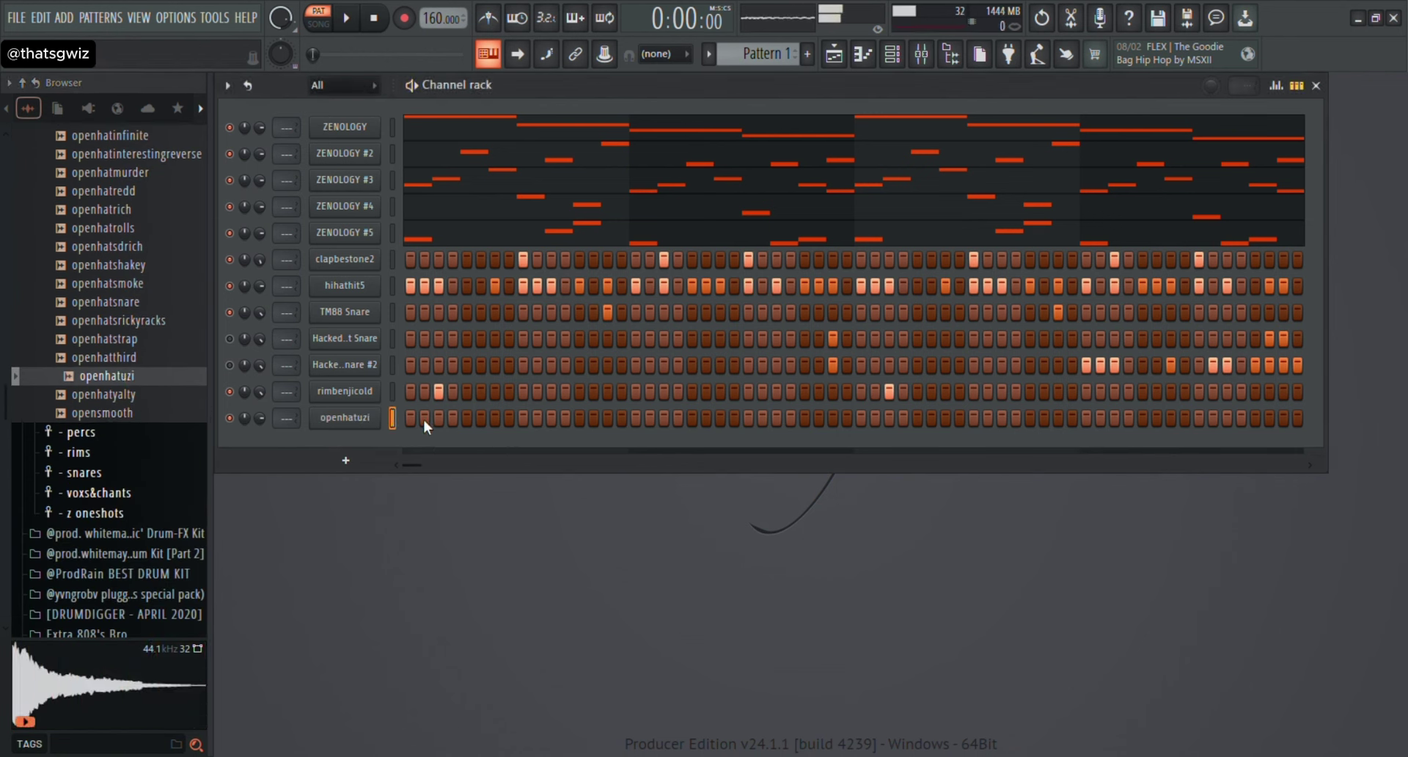
# Sequence openhatuzi hits on steps 1, 7, 13, 21 and 27, and clear the stray rimbenjicold hit on step 2.
pyautogui.press('space')
pyautogui.click(495, 420)
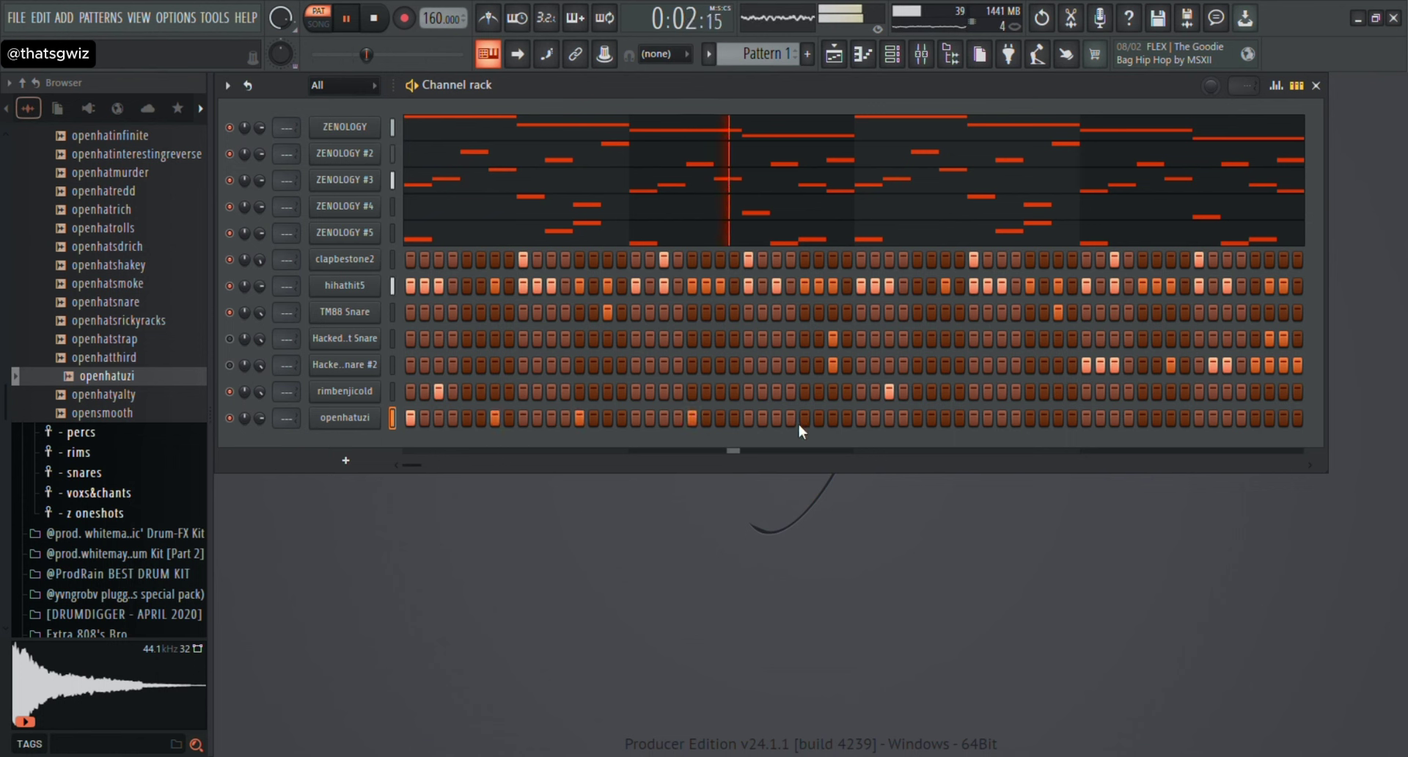
pyautogui.click(776, 420)
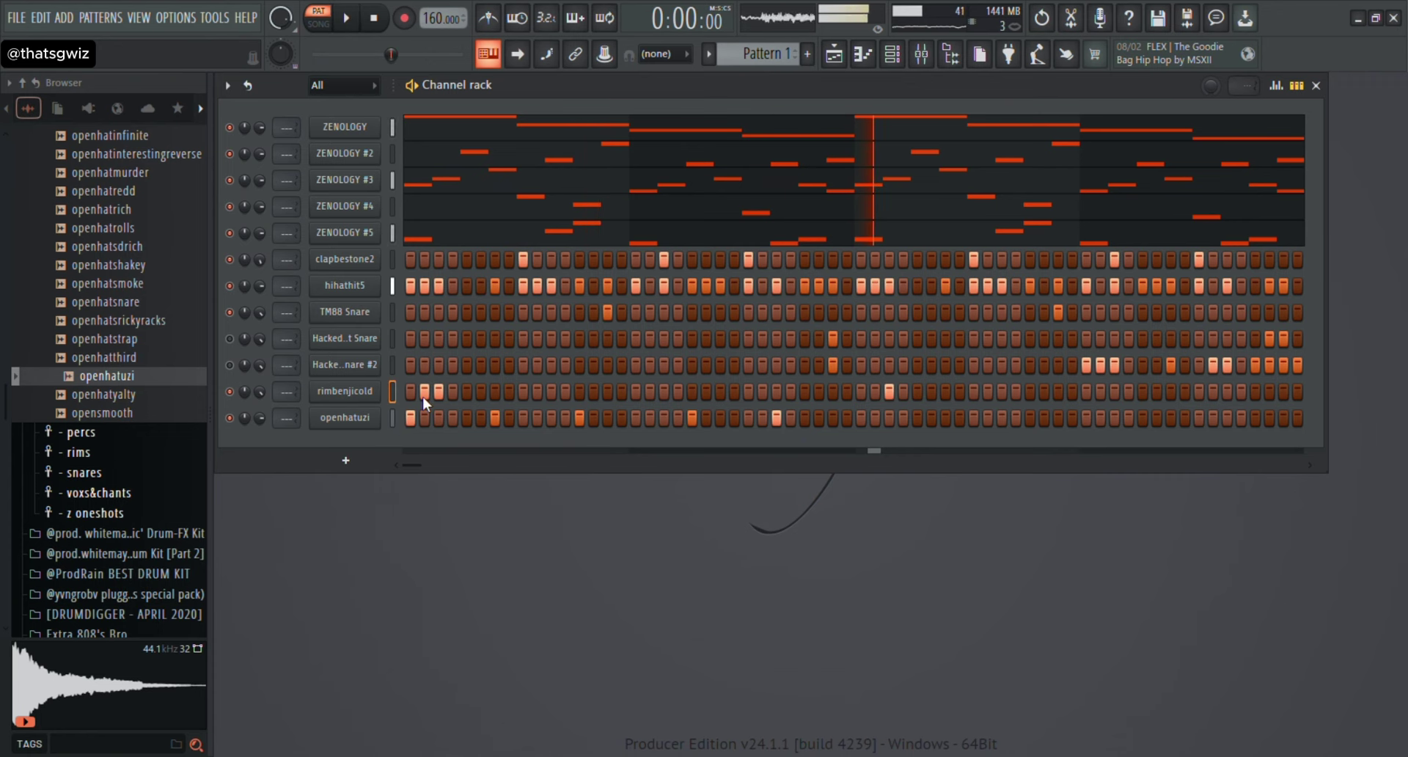
pyautogui.press('space')
pyautogui.rightClick(425, 393)
pyautogui.press('space')
# Duplicate the two-bar openhatuzi pattern into bars 3 and 4.
pyautogui.press('F7')
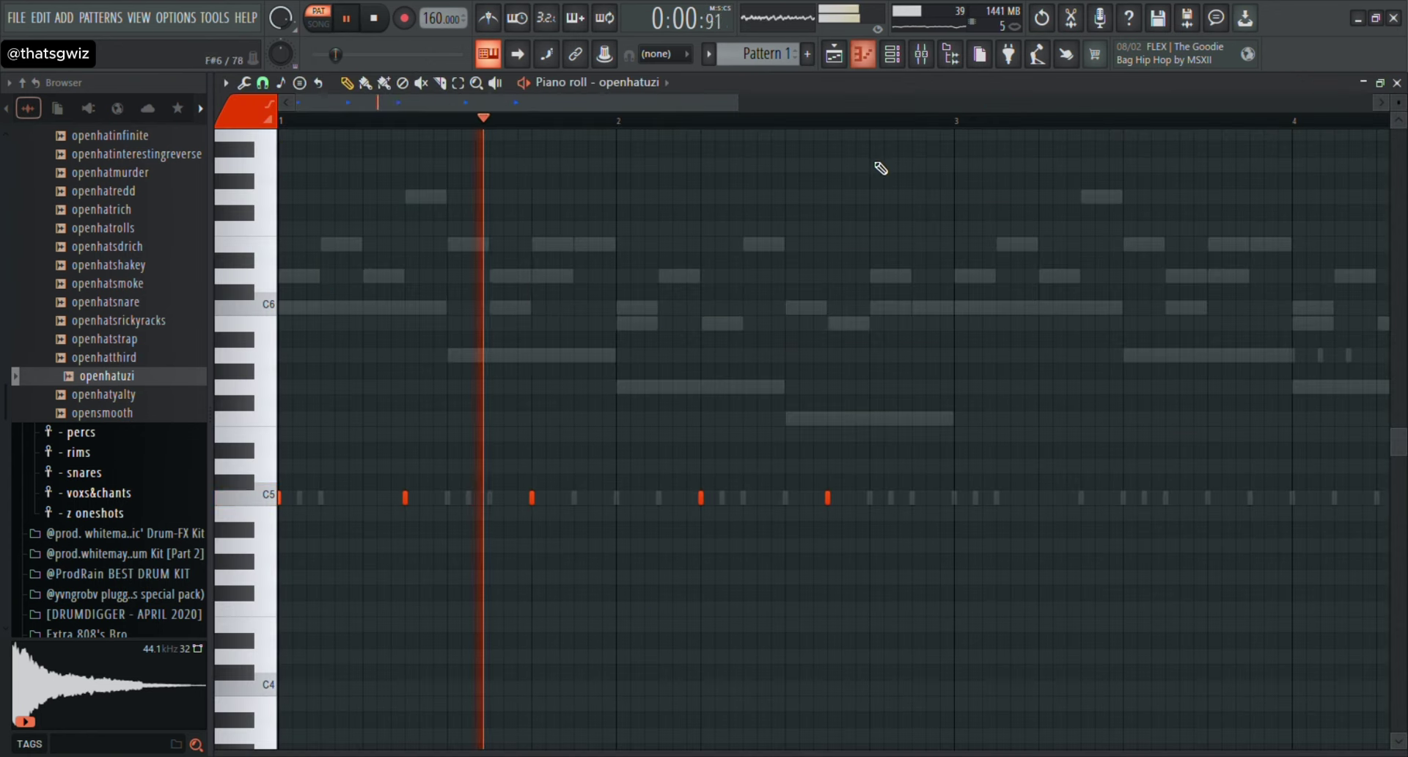
pyautogui.moveTo(965, 132); pyautogui.dragTo(955, 130)
pyautogui.hotkey('ctrl', 'b')
pyautogui.press('F7')
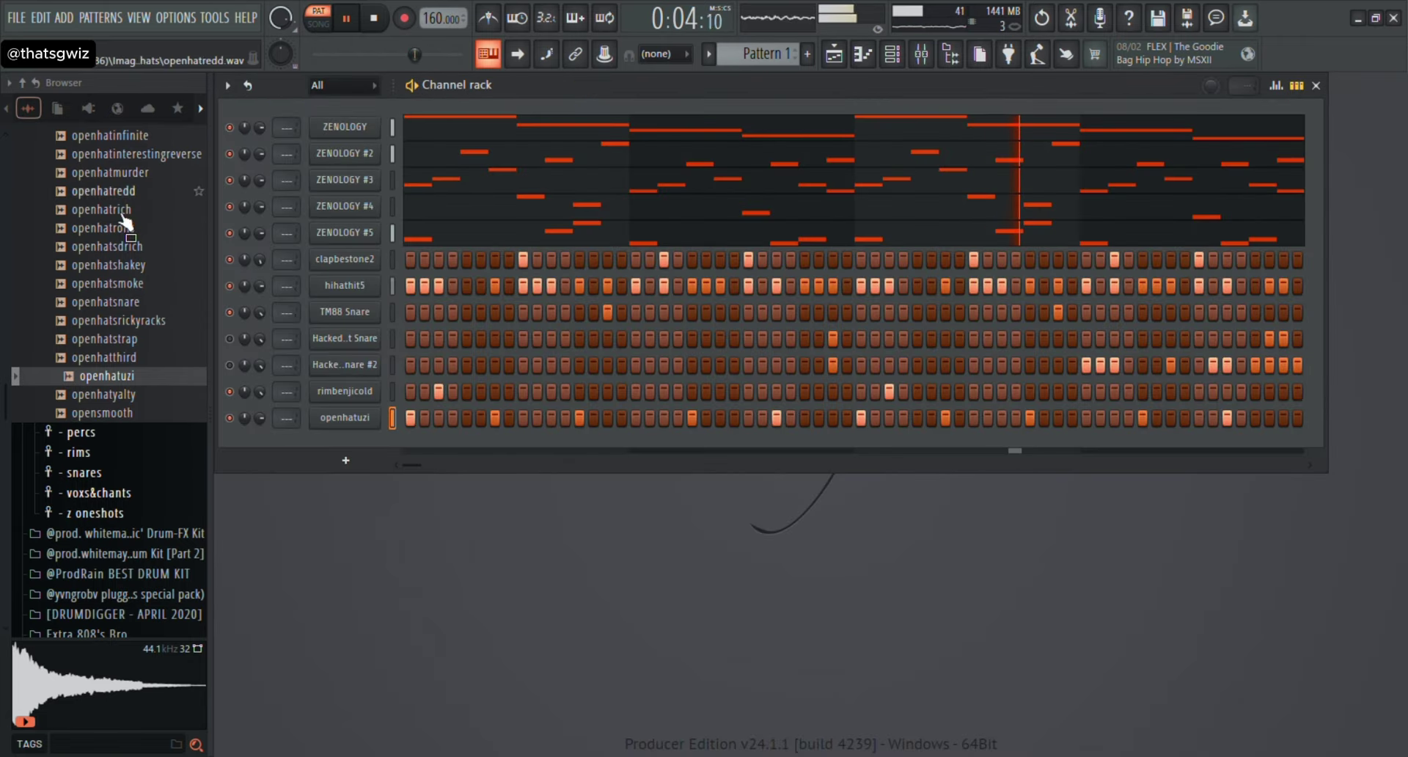
# Switch from the openhats folder to the kit's 808s folder and audition 808rage against the playing beat.
pyautogui.scroll(10, 110, 250)
pyautogui.click(93, 246)
pyautogui.scroll(3, 99, 278)
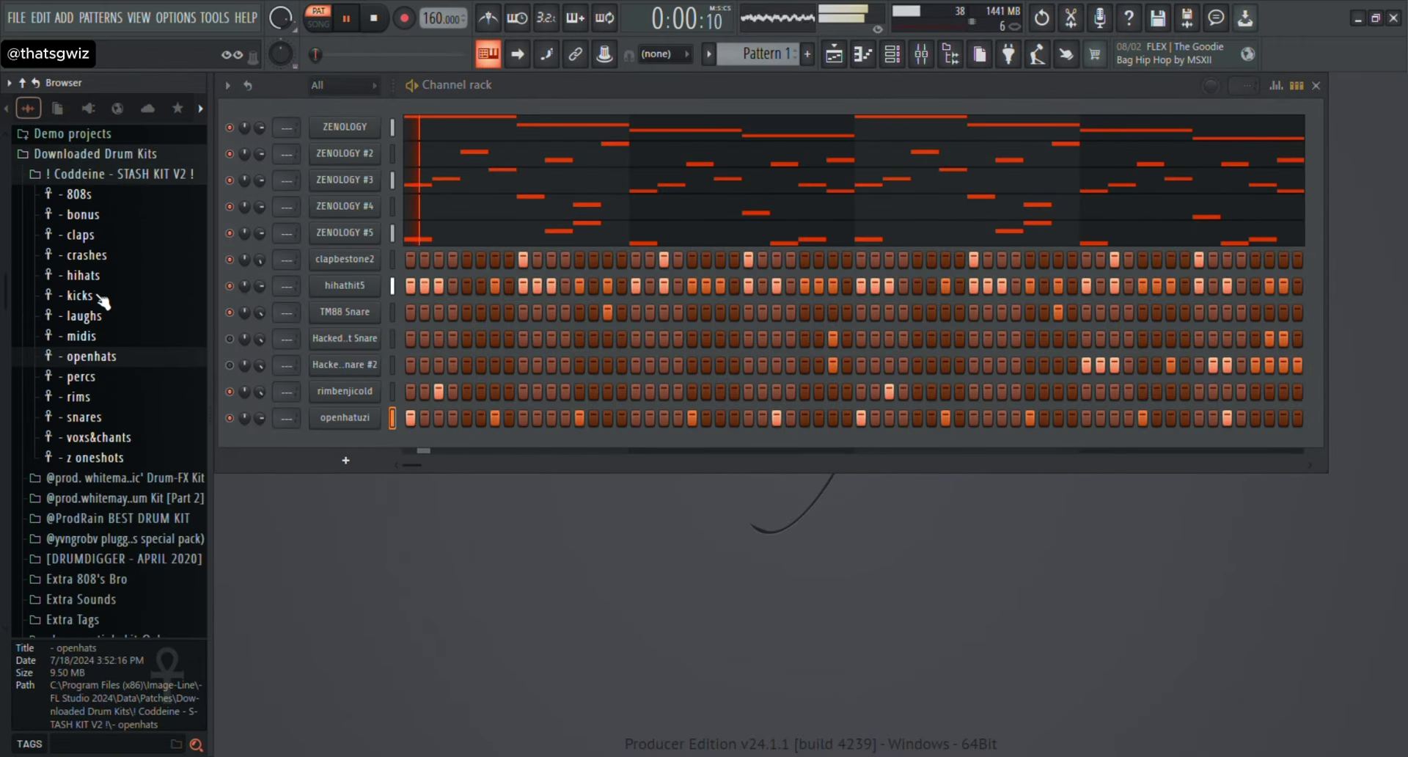
pyautogui.click(120, 192)
pyautogui.scroll(-10, 157, 469)
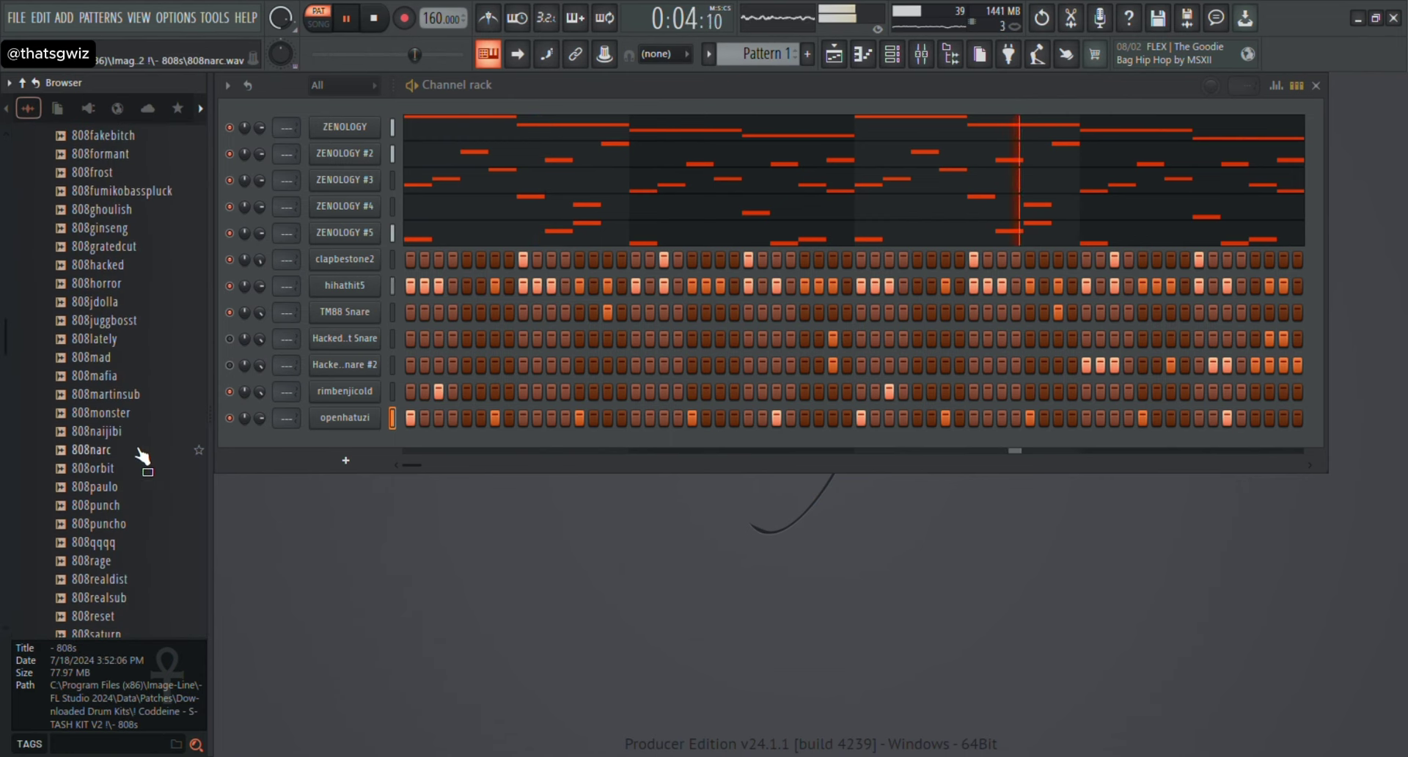
pyautogui.click(116, 563)
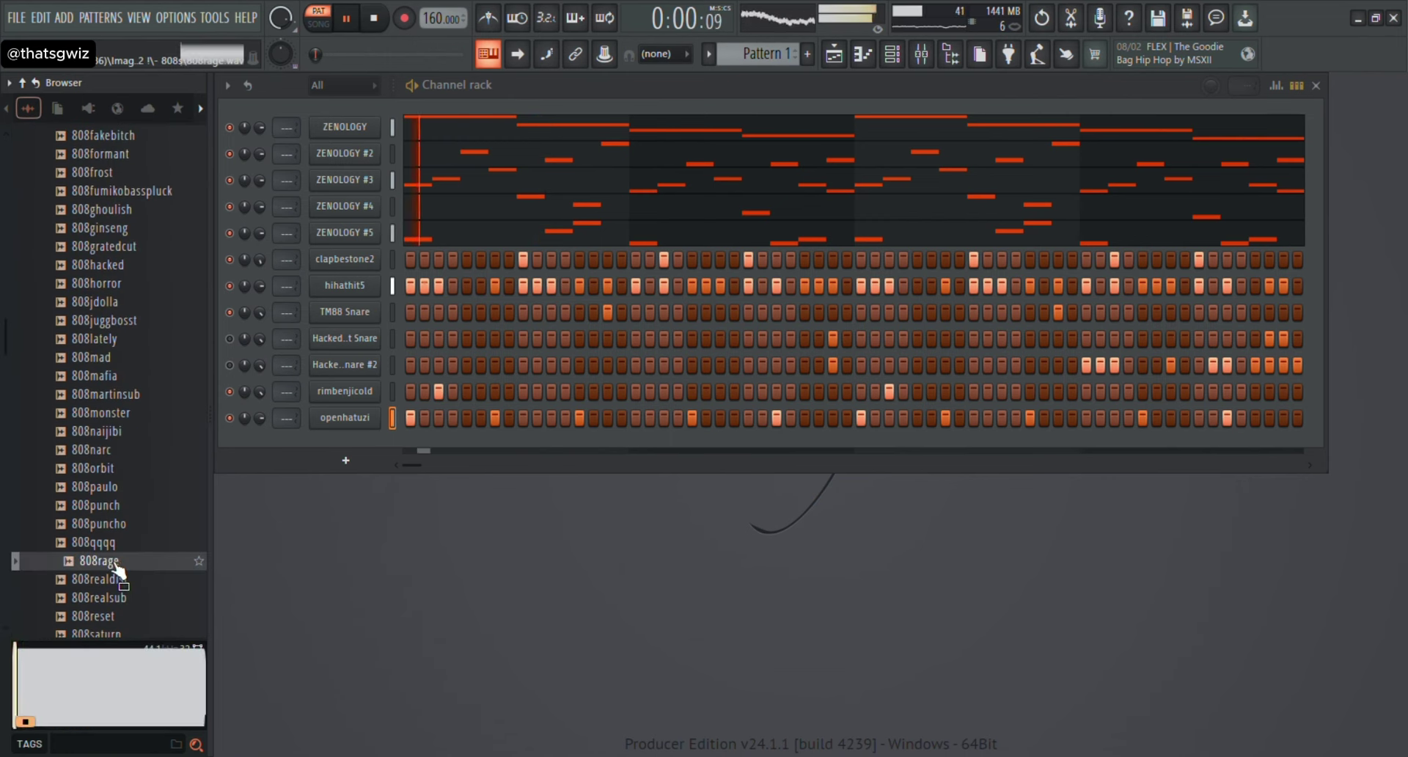
pyautogui.scroll(4, 140, 470)
pyautogui.press('space')
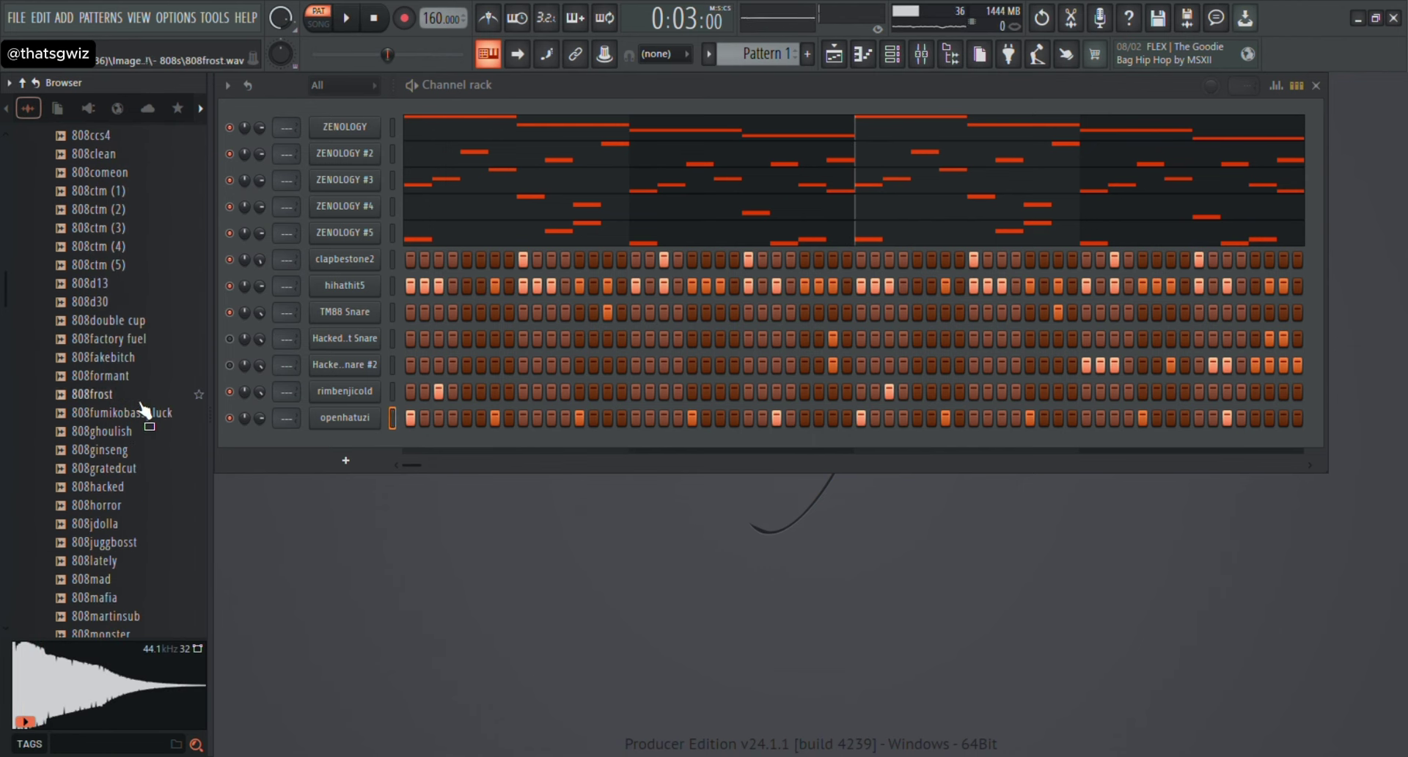
# Audition more 808 samples, including 808ctm (1) and 808ccs4, and load 808benji as a new channel above clapbestone2.
pyautogui.scroll(2, 143, 410)
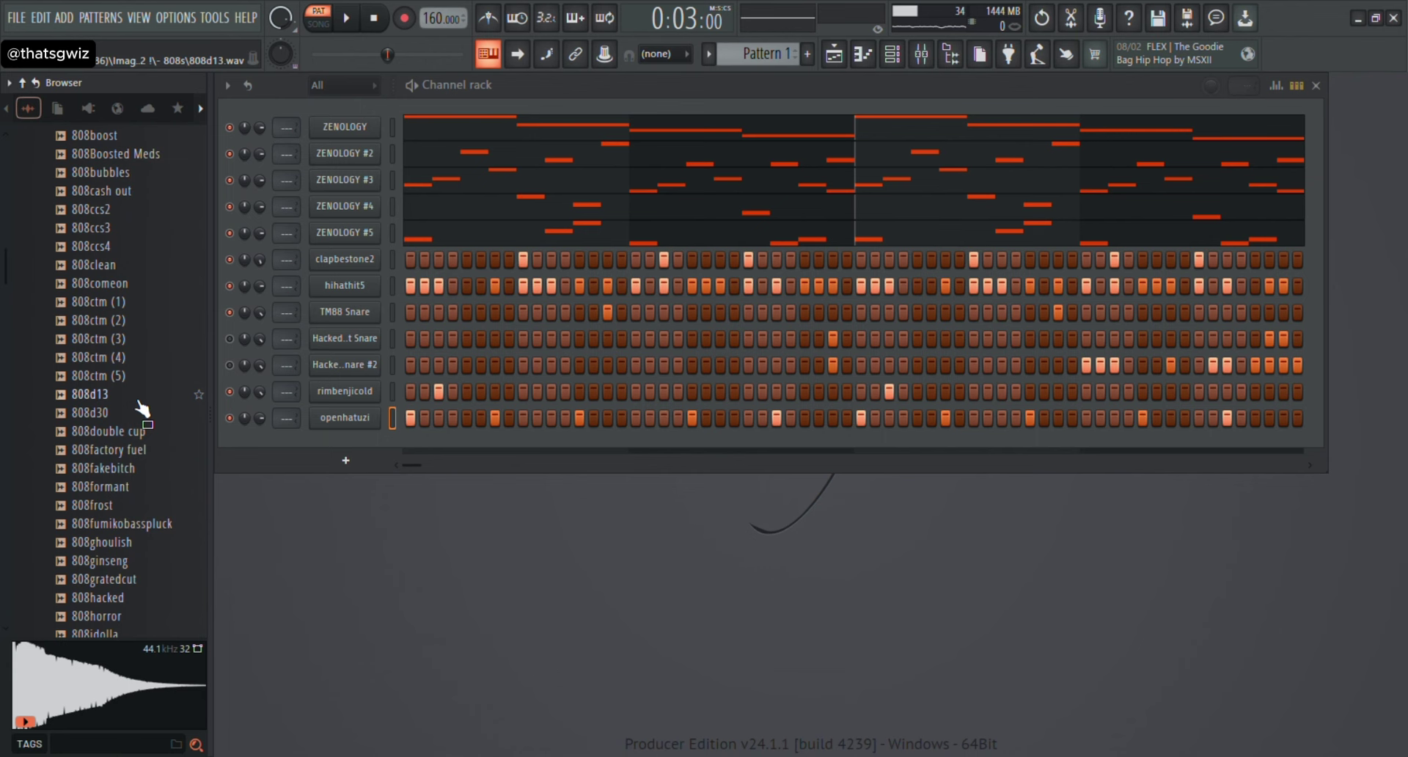
pyautogui.click(117, 300)
pyautogui.click(119, 250)
pyautogui.scroll(4, 123, 279)
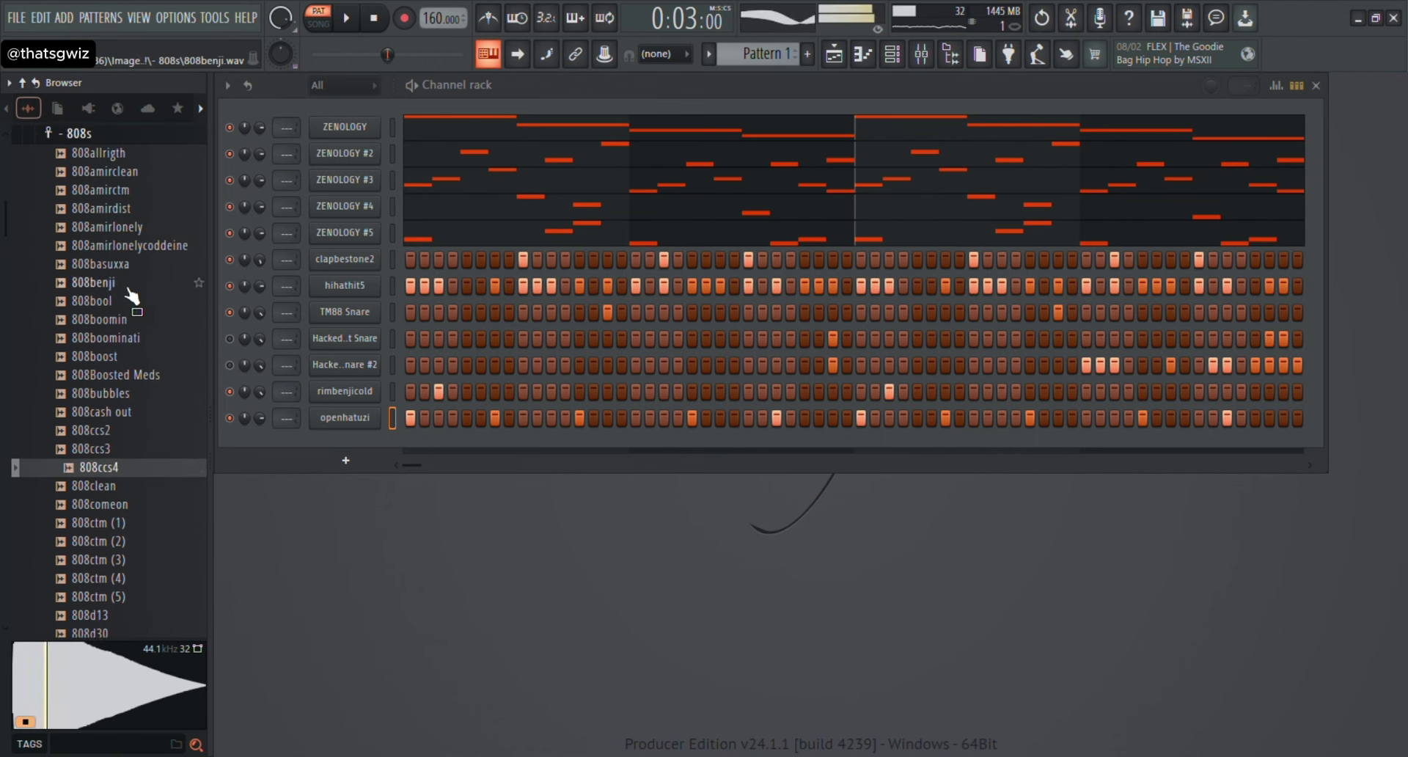
pyautogui.click(128, 267)
pyautogui.click(133, 290)
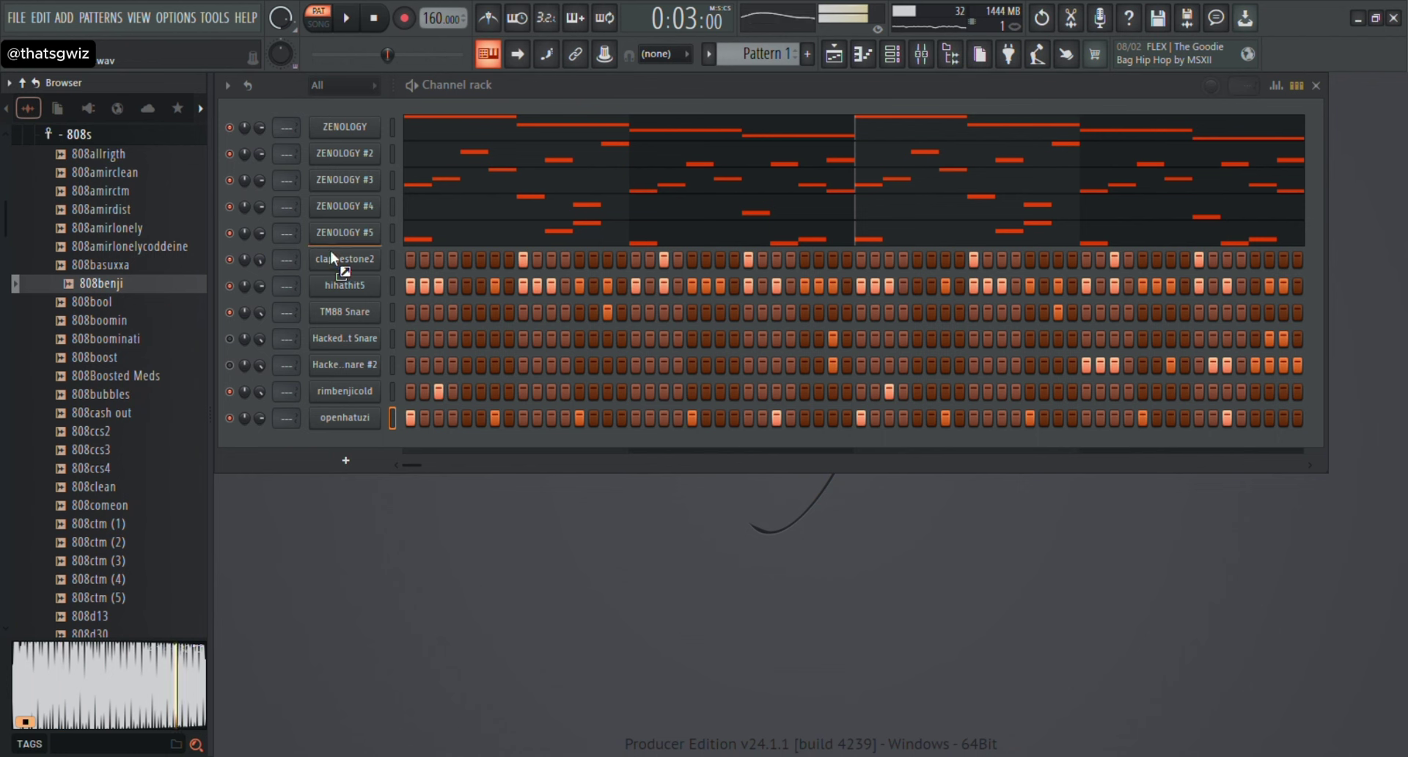
pyautogui.moveTo(132, 283); pyautogui.dragTo(334, 258)
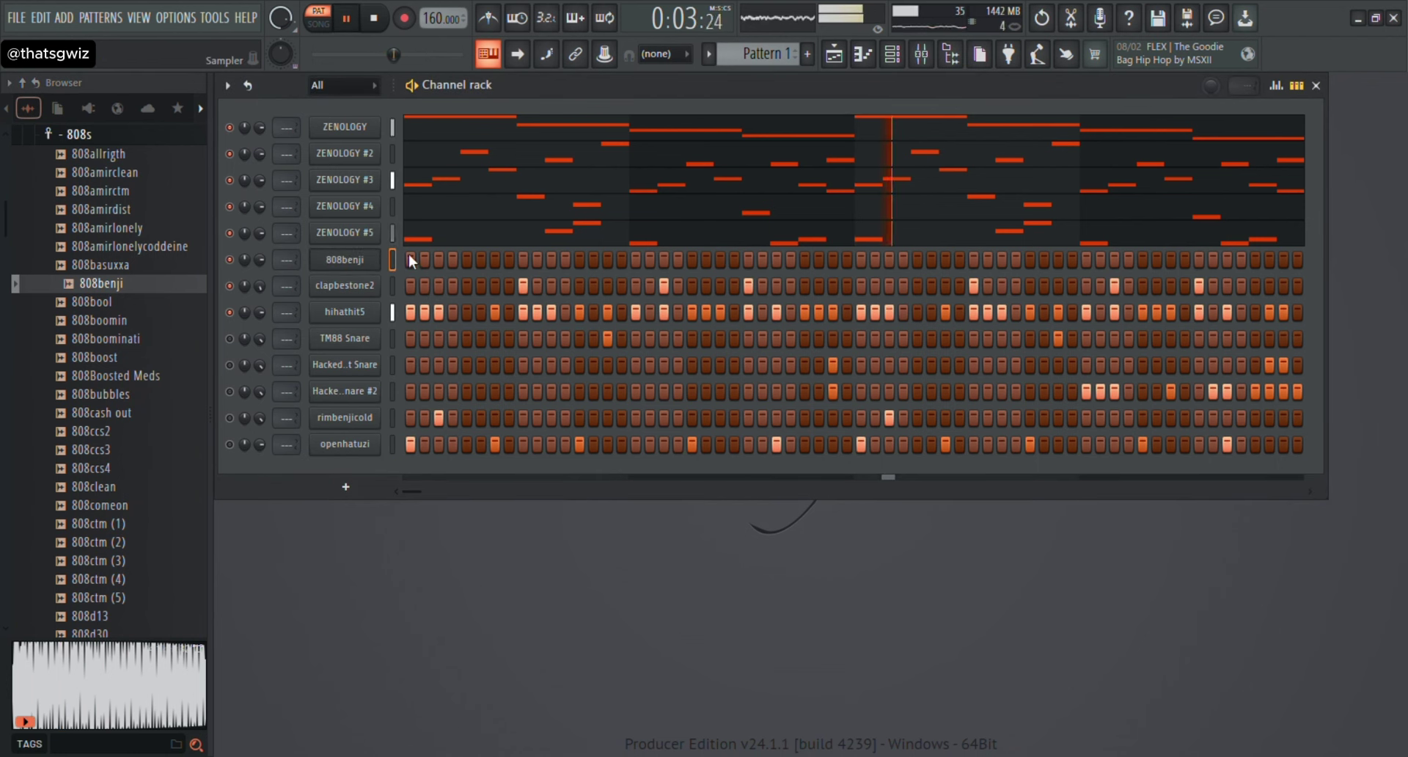
# Place a half-beat C6 note at the start of bar 1 for the 808benji channel and audition it.
pyautogui.press('F7')
pyautogui.scroll(-3, 408, 261)
pyautogui.press('space')
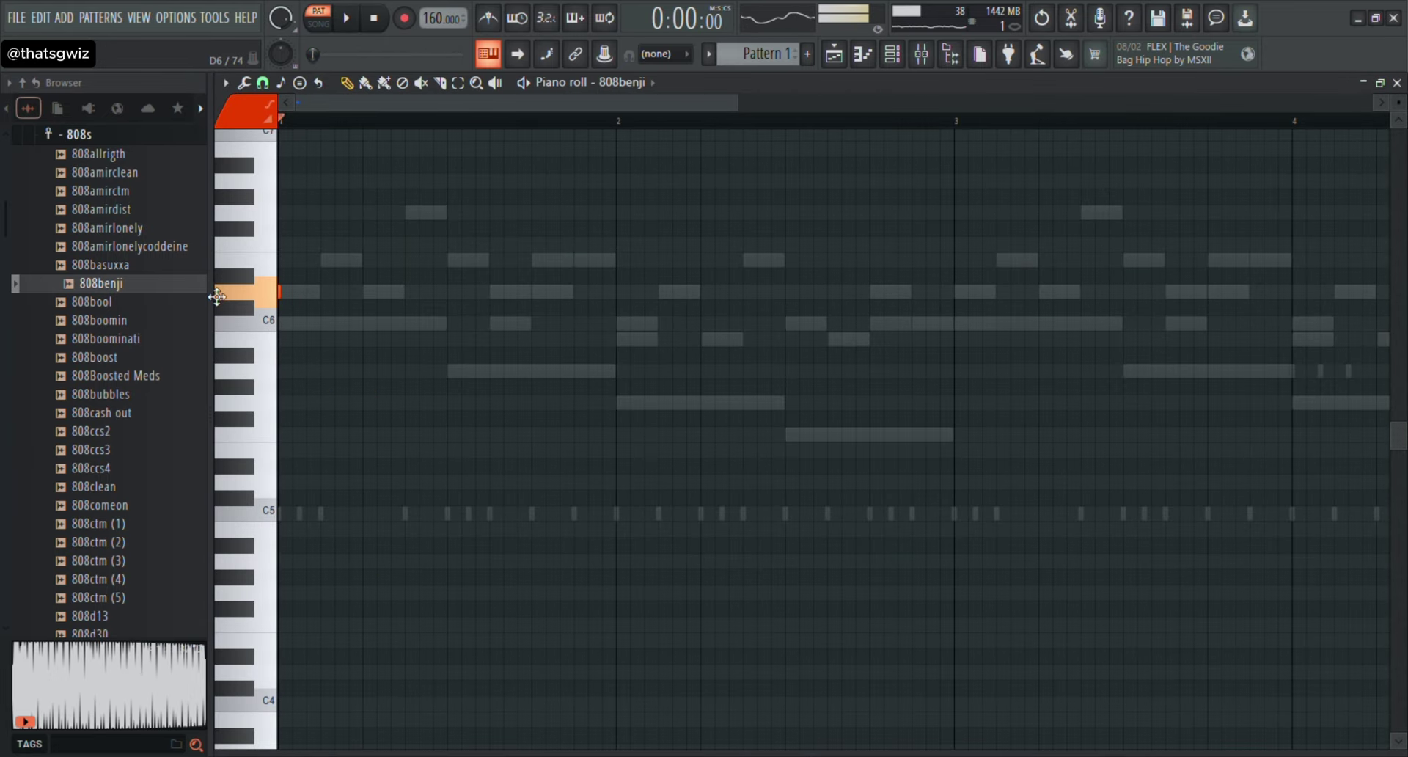
pyautogui.press('space')
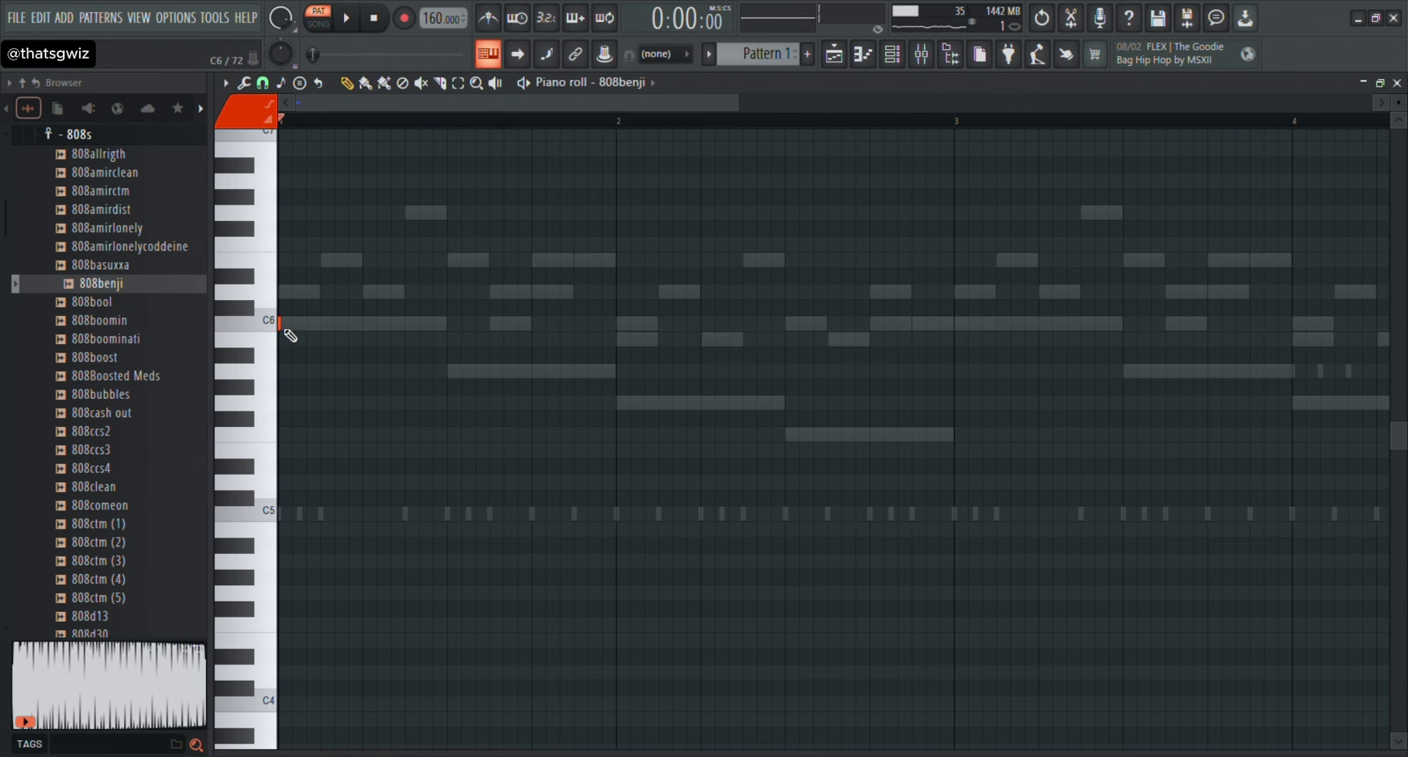
pyautogui.press('space')
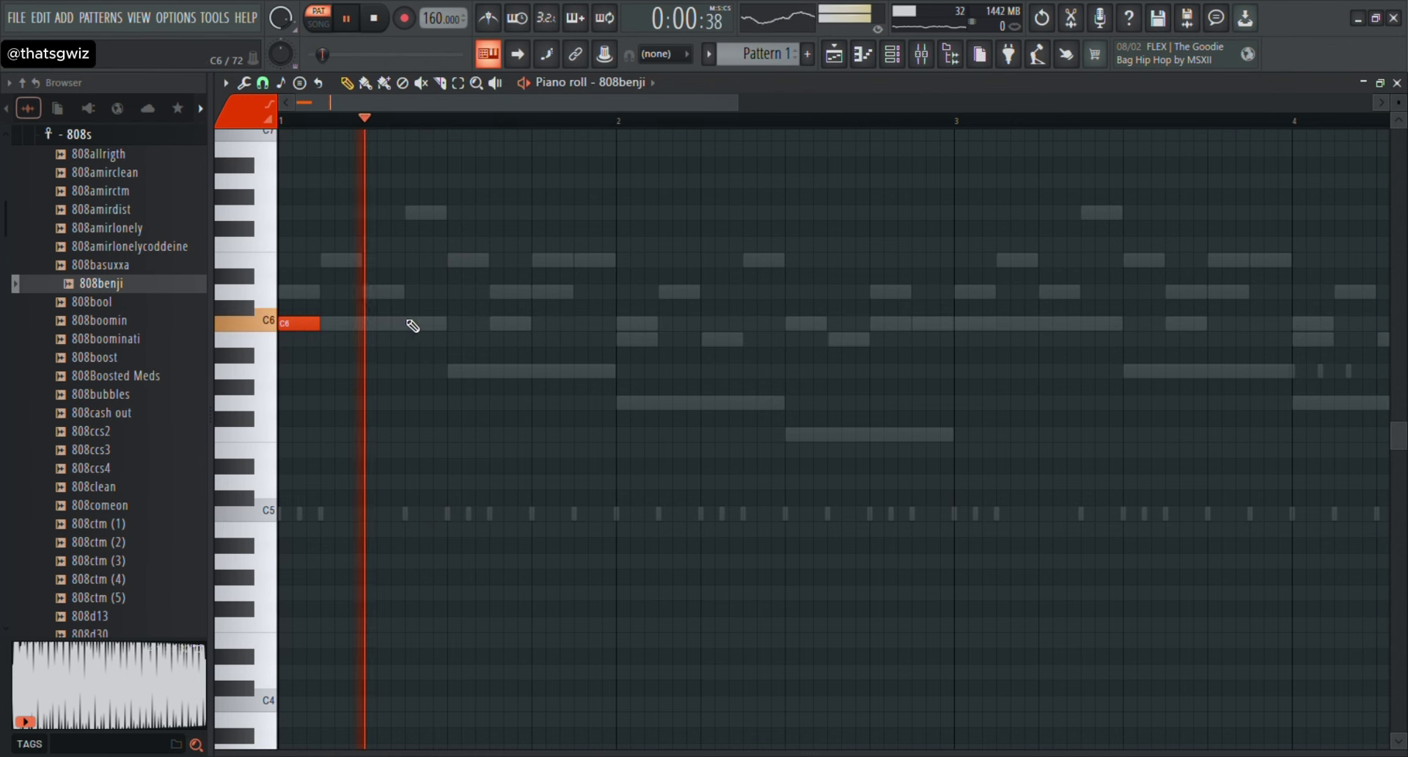
pyautogui.press('space')
pyautogui.press('F7')
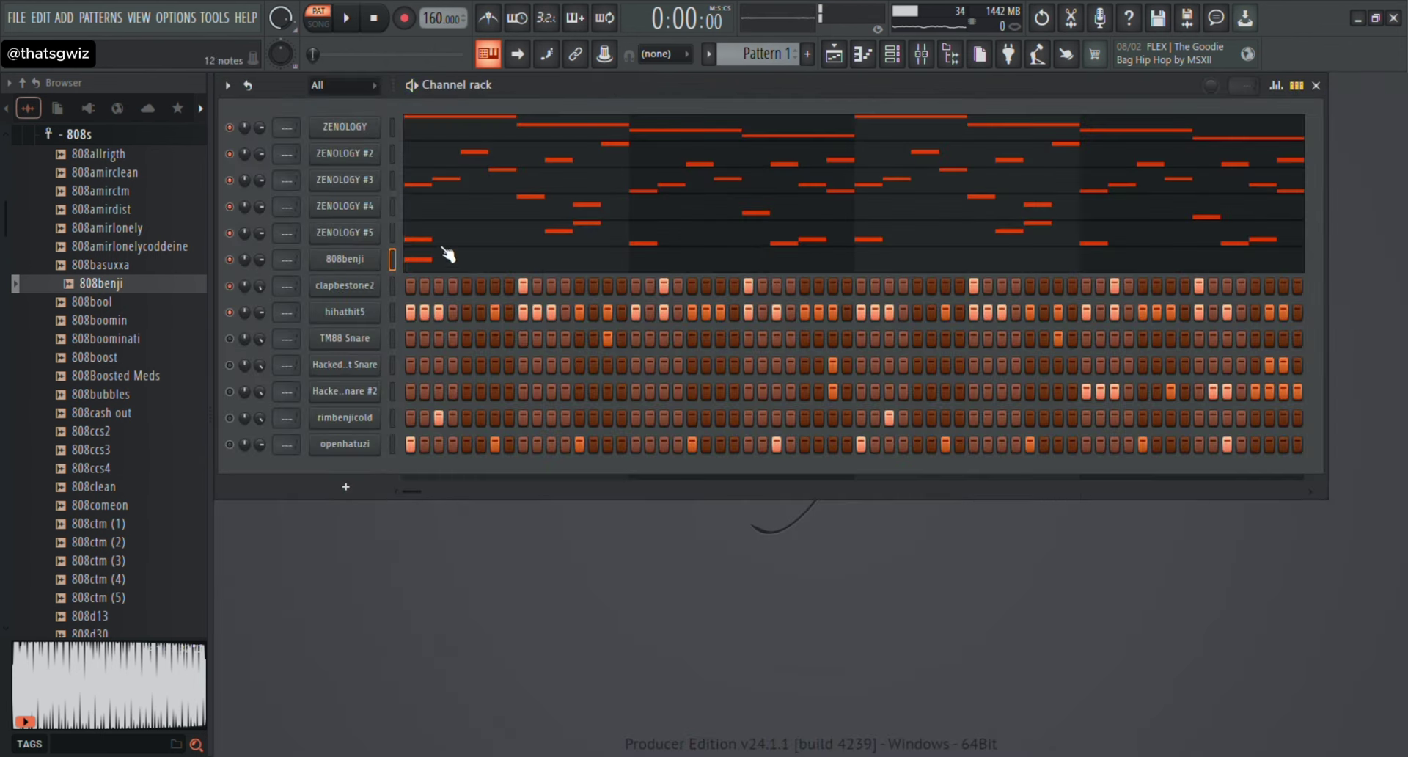
# Enable the volume envelope of the 808benji channel with hold at maximum and no sustain.
pyautogui.click(352, 264)
pyautogui.click(443, 357)
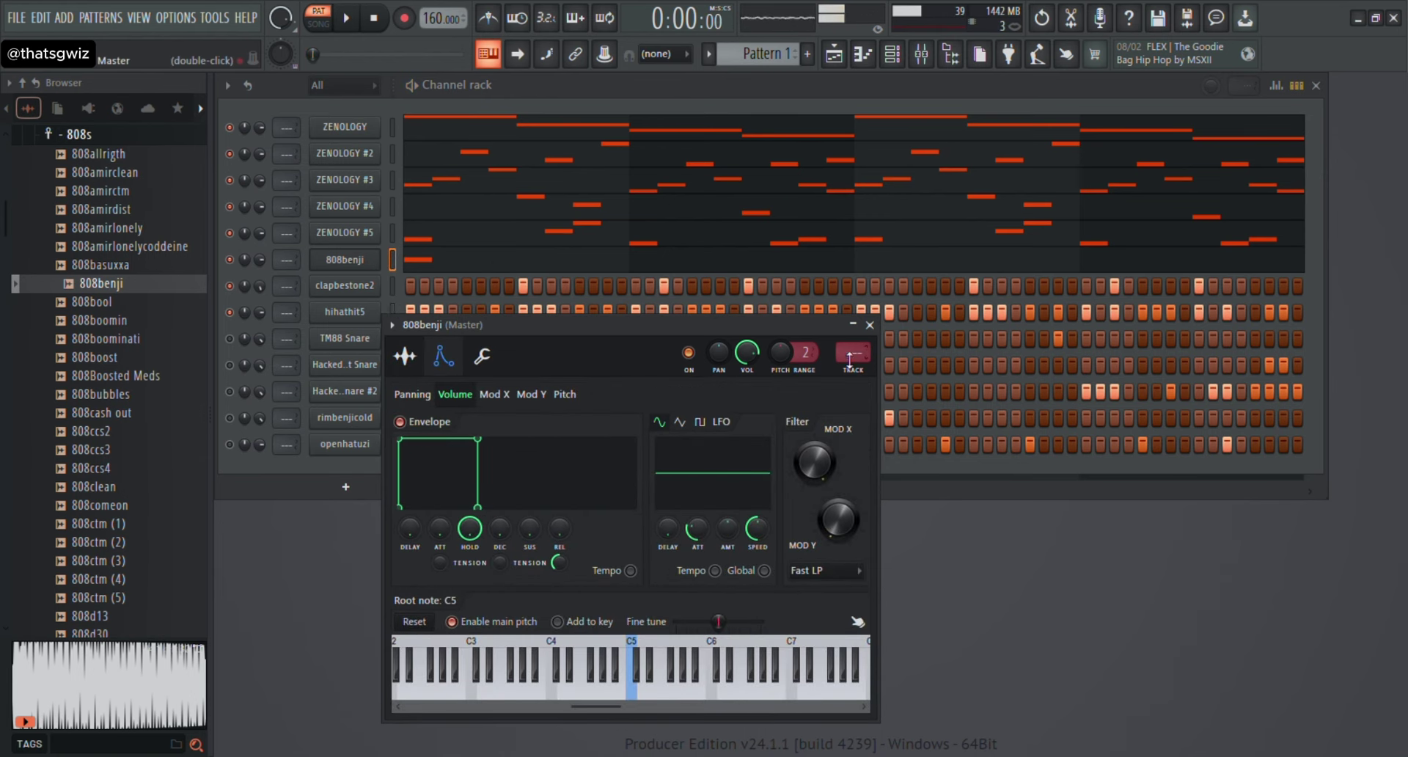
pyautogui.press('space')
pyautogui.click(870, 325)
# Add half-beat 808benji notes: E6 on step 13 of bar 1, and B5 on steps 5 and 11 of bar 2.
pyautogui.press('F7')
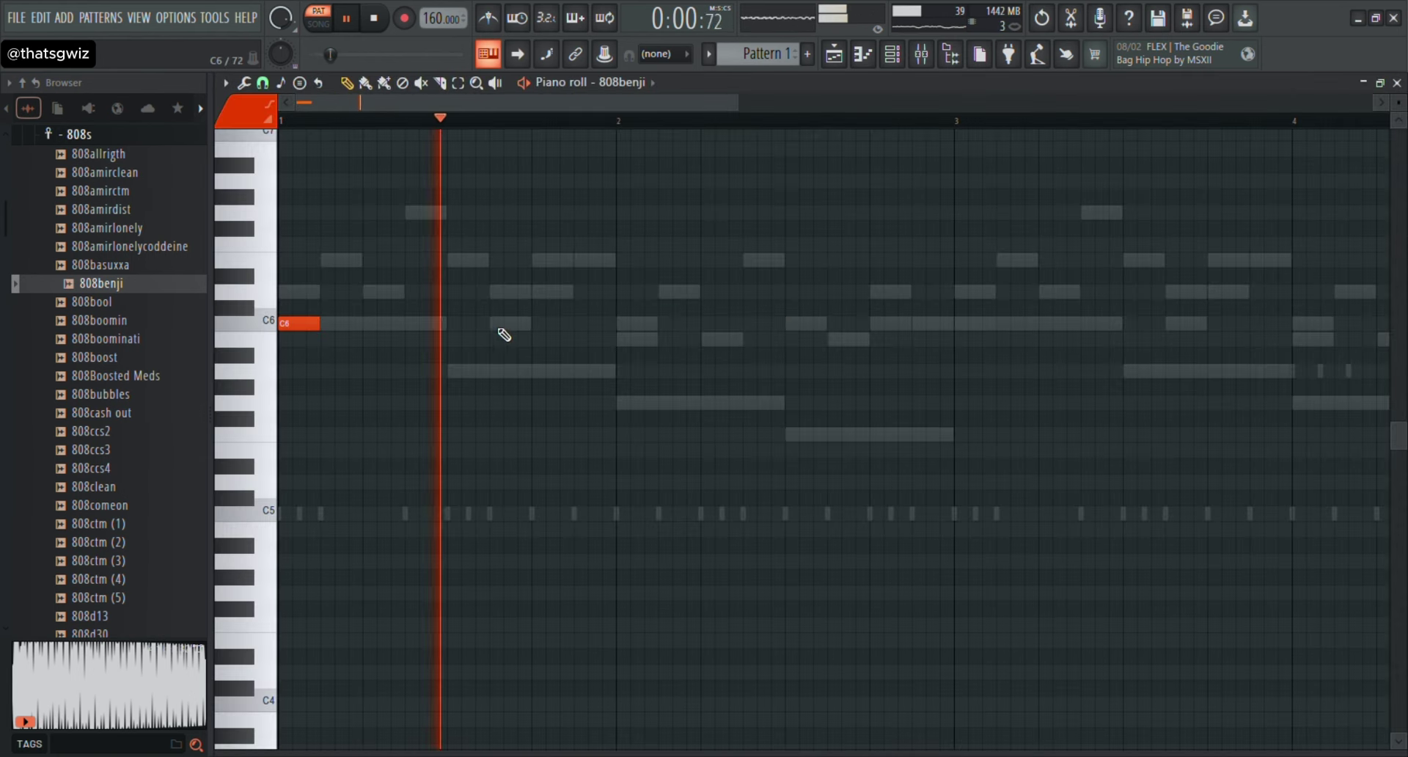
pyautogui.moveTo(543, 294); pyautogui.dragTo(540, 266)
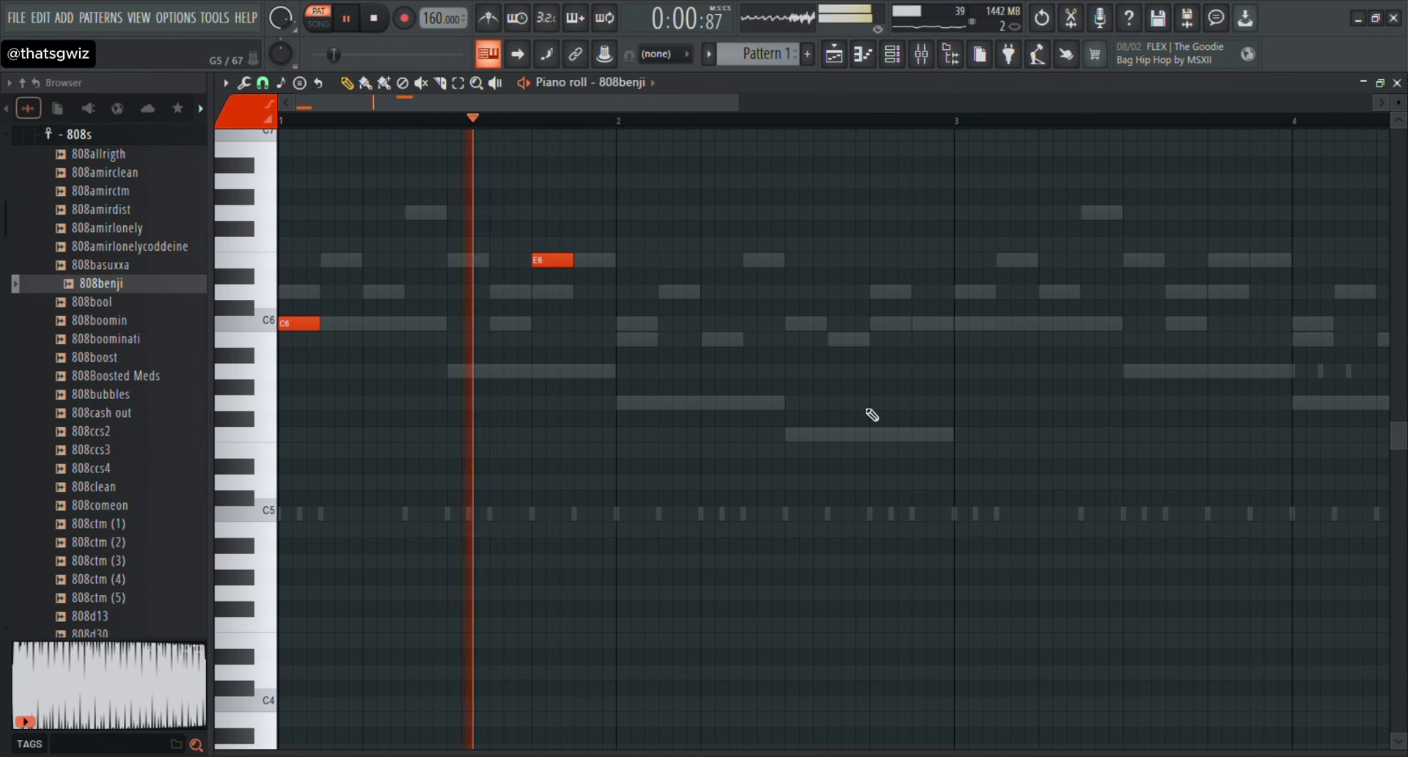
pyautogui.click(720, 340)
pyautogui.click(840, 339)
pyautogui.press('space')
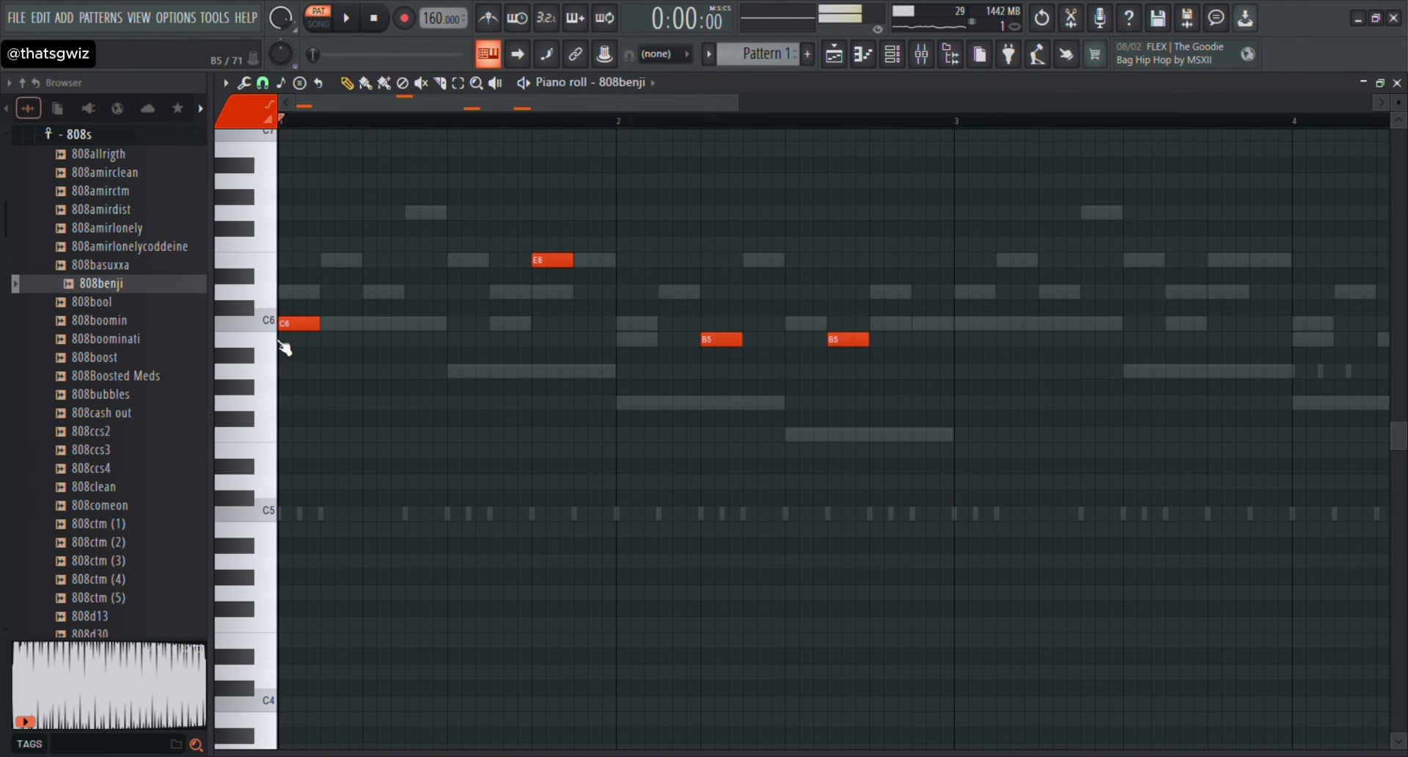
# Add half-beat 808benji notes in bar 3: C6 on steps 1 and 7, D6 on step 11, and E6 on step 13.
pyautogui.press('space')
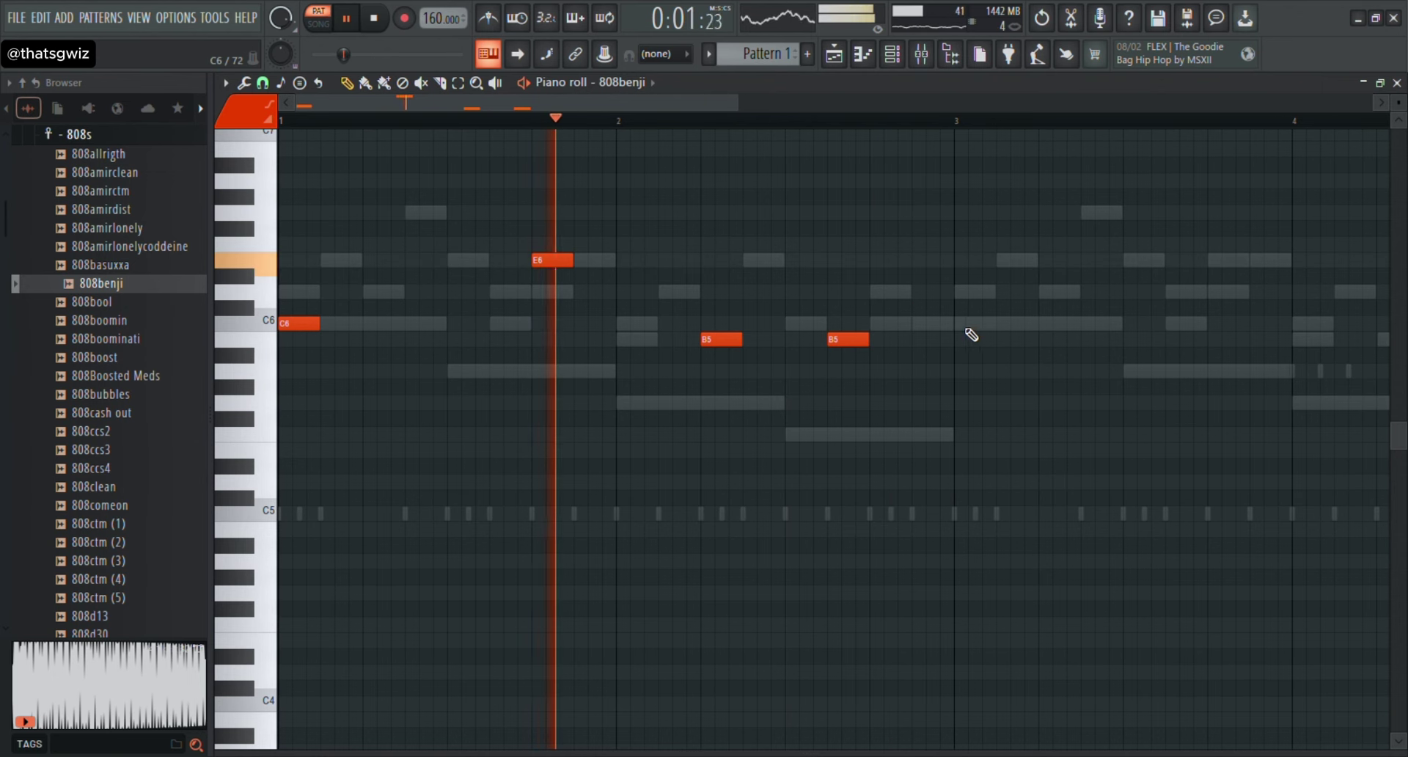
pyautogui.click(972, 324)
pyautogui.moveTo(505, 110); pyautogui.dragTo(660, 110)
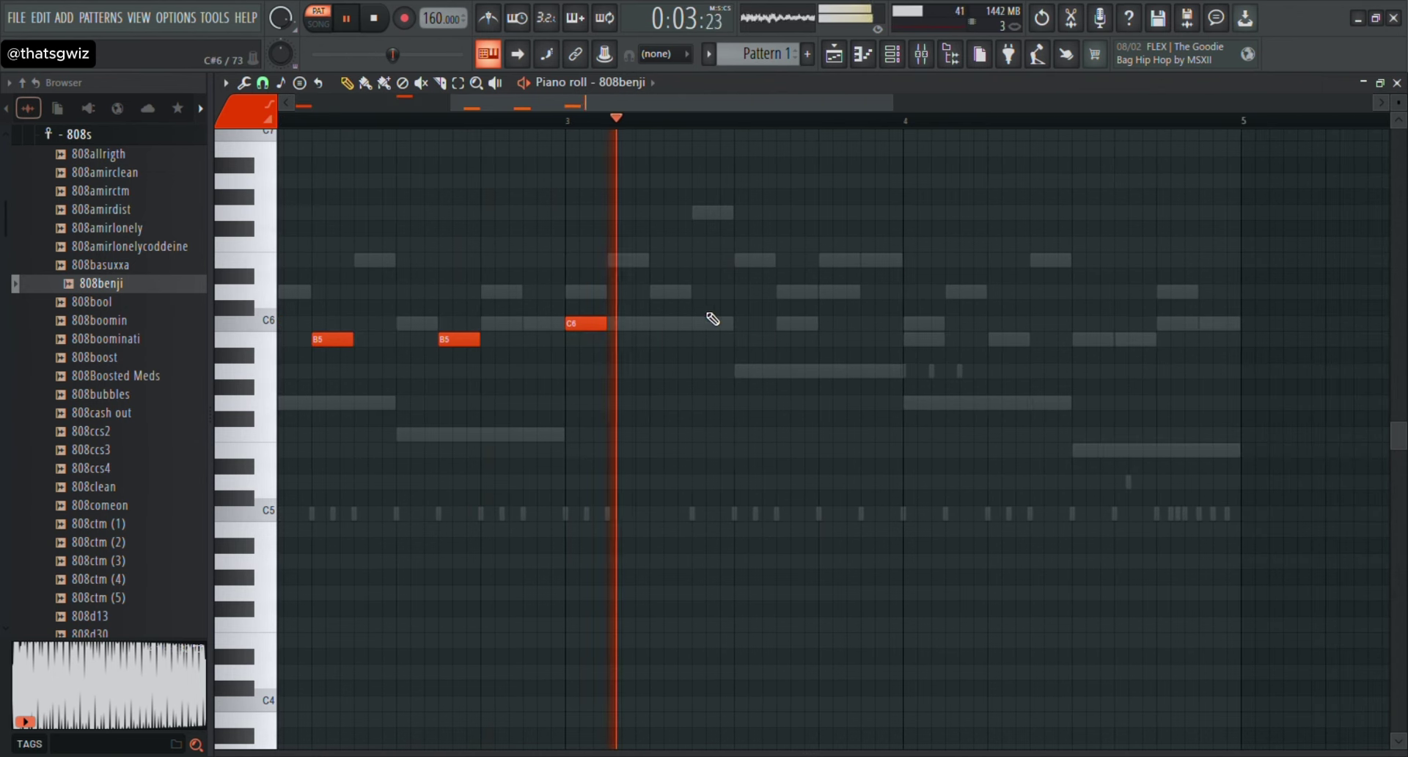
pyautogui.press('space')
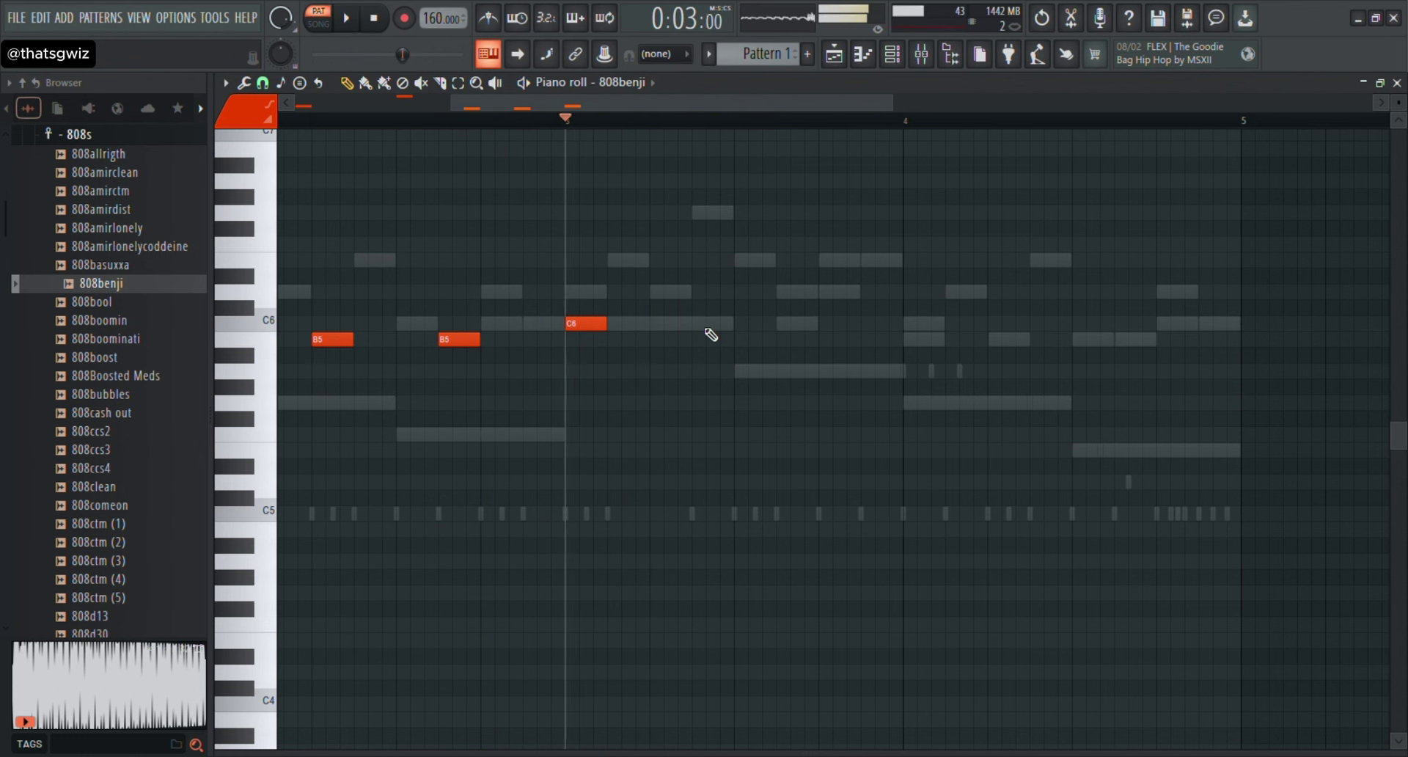
pyautogui.click(709, 324)
pyautogui.click(785, 324)
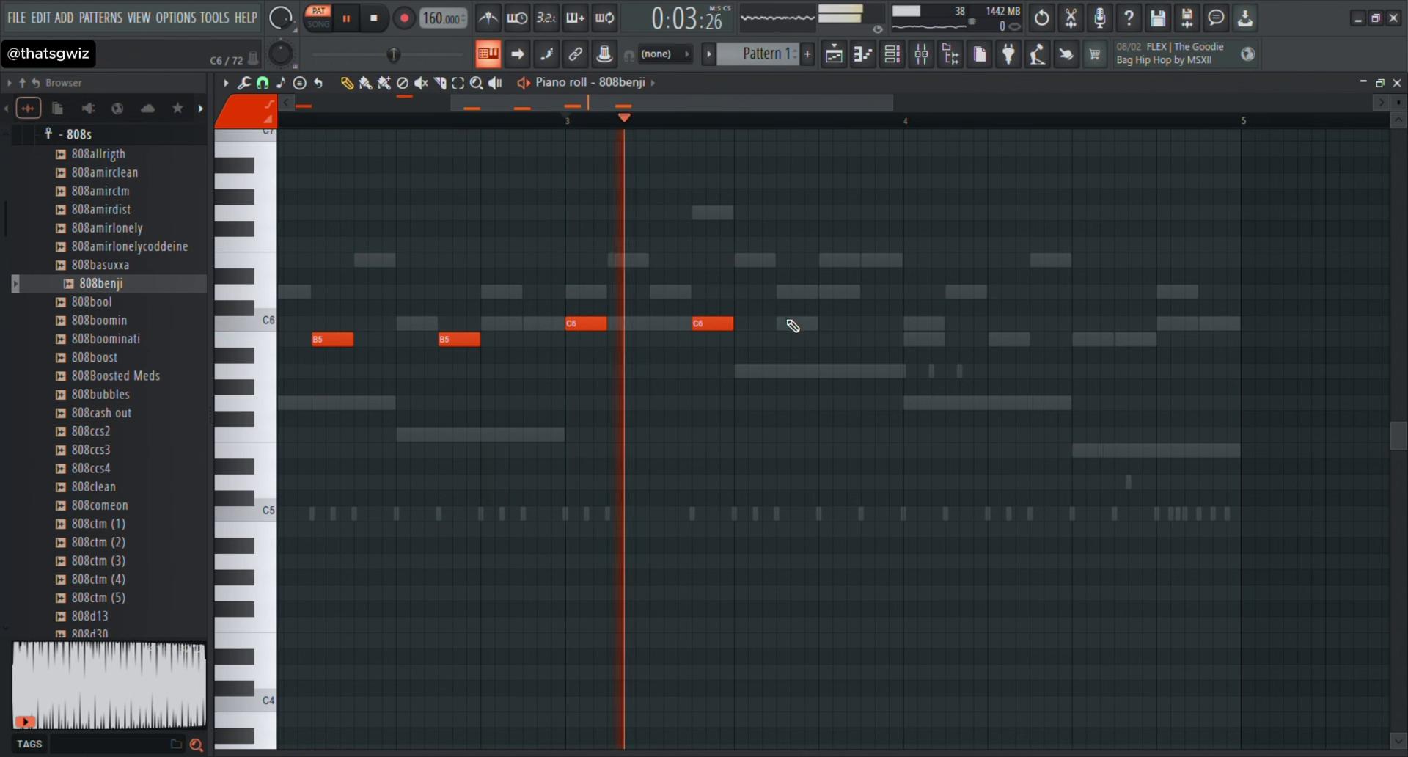
pyautogui.click(843, 259)
pyautogui.click(782, 292)
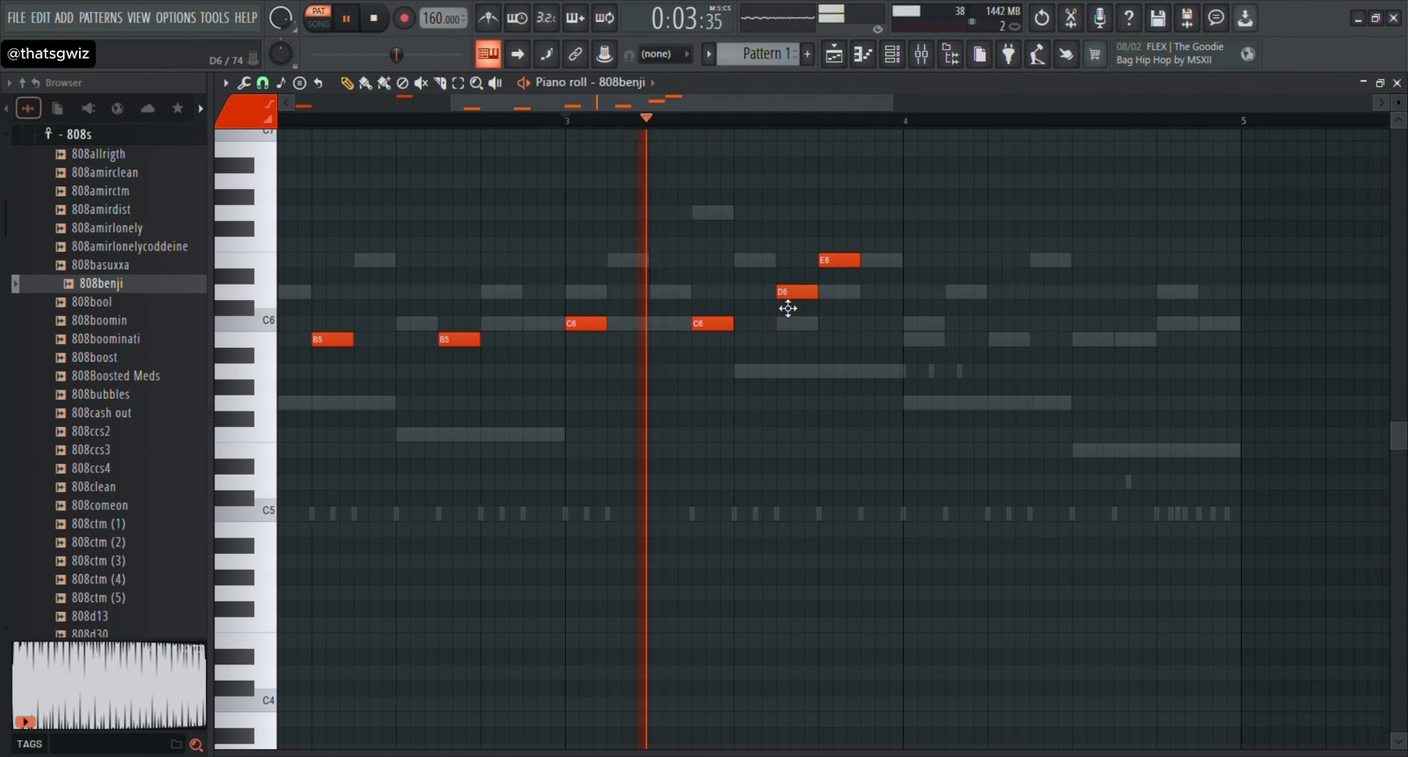
# Add B5 notes on steps 5 and 11 of bar 4, and extend every 808benji note to meet the following one.
pyautogui.click(992, 339)
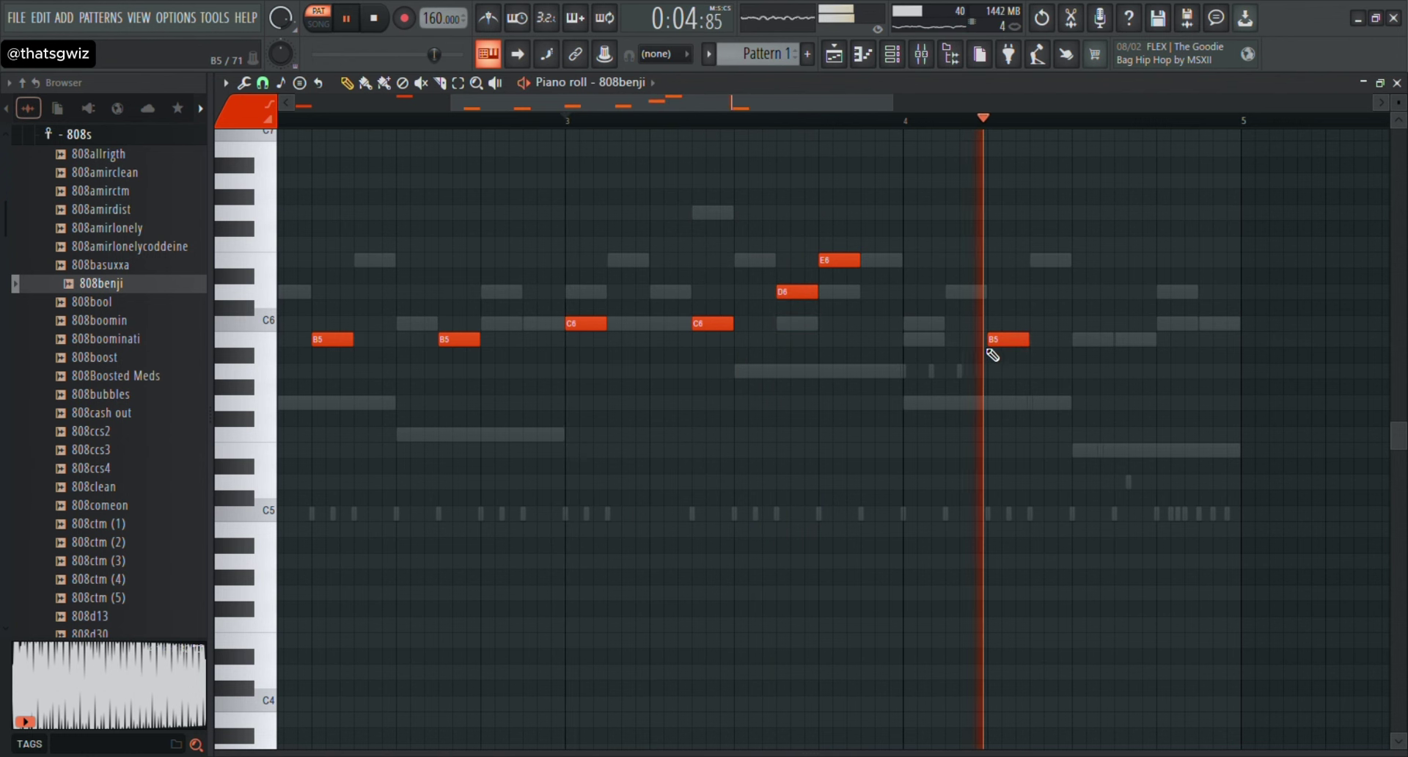
pyautogui.click(1118, 340)
pyautogui.hotkey('ctrl', 'l')
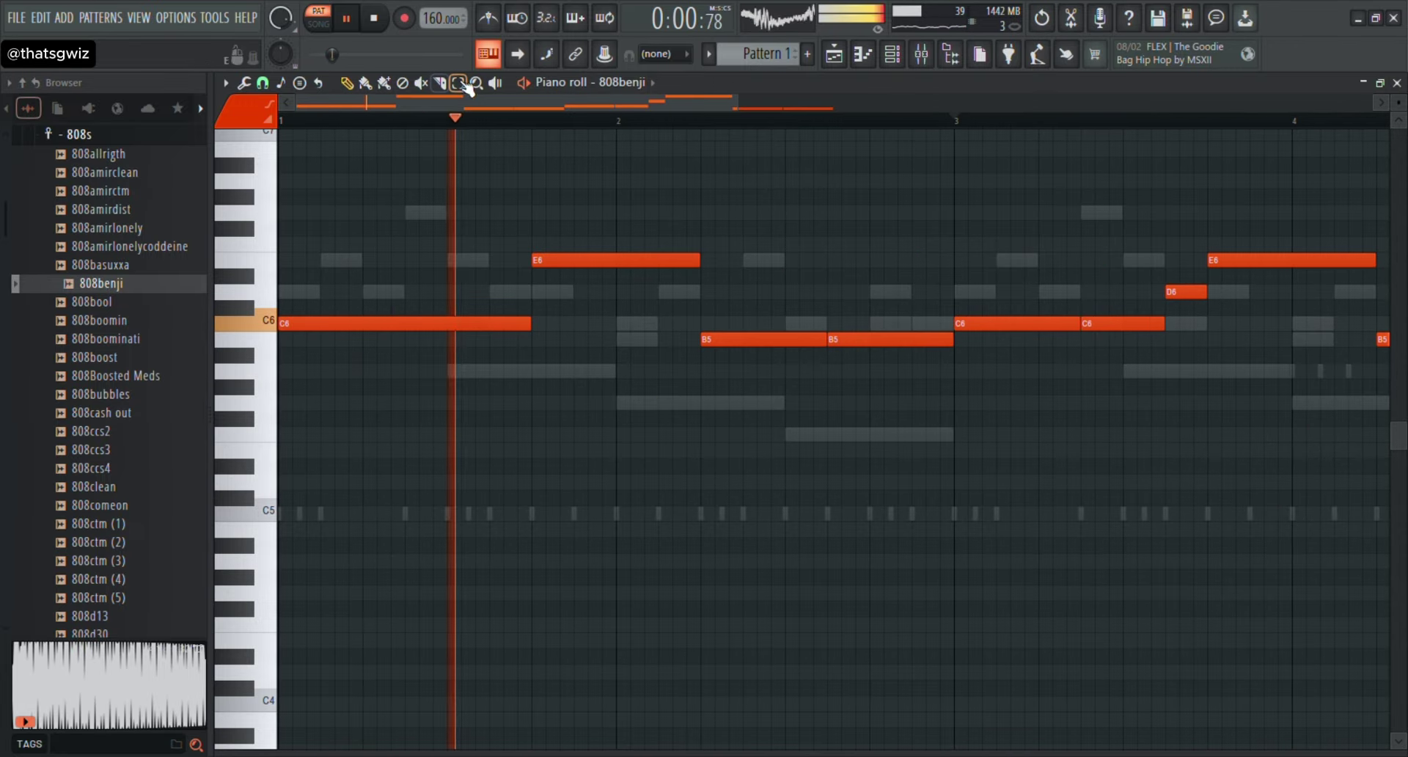
# Transpose all 808benji notes down one octave so the first note sits on C5, and replay the pattern.
pyautogui.hotkey('ctrl', 'a')
pyautogui.scroll(-2, 355, 236)
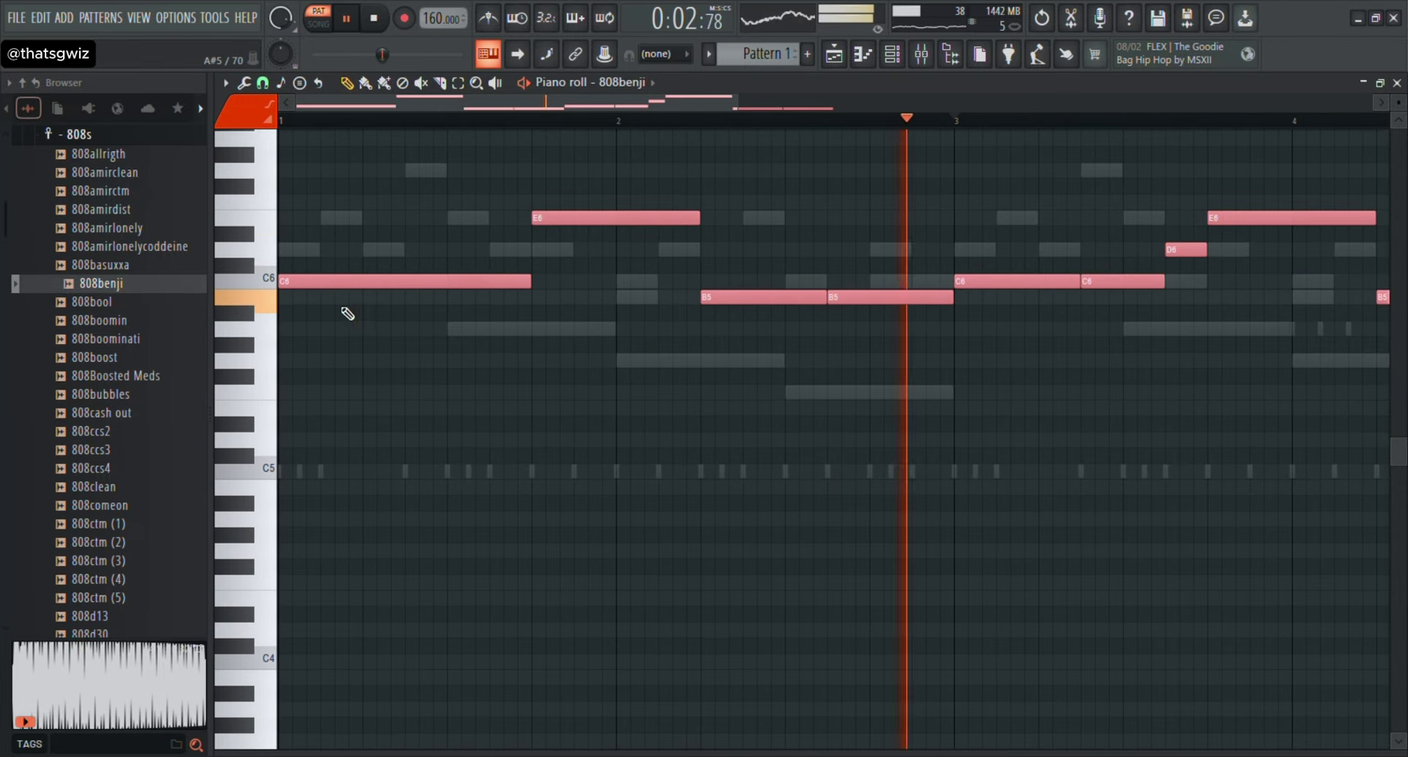
pyautogui.moveTo(319, 281); pyautogui.dragTo(316, 472)
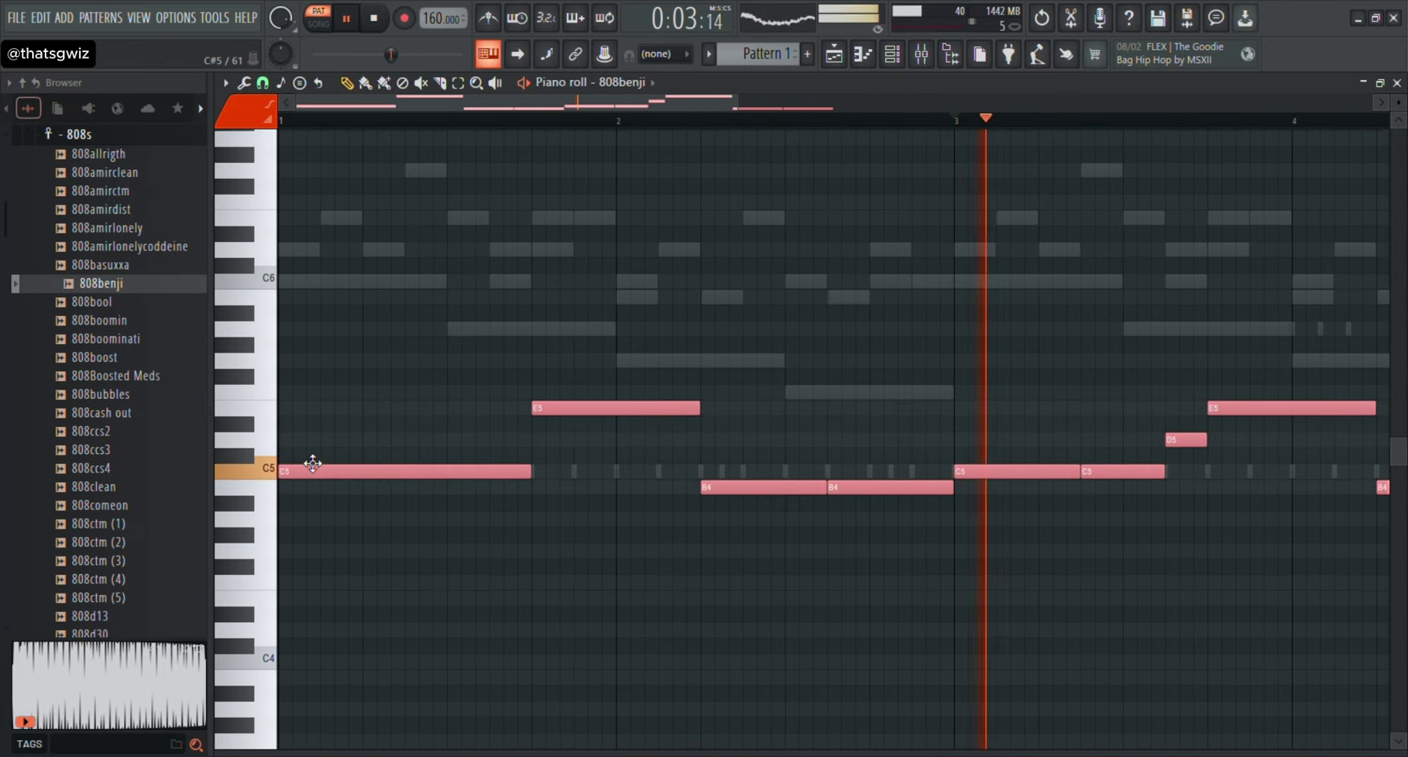
pyautogui.press('space')
pyautogui.press('space')
pyautogui.click(529, 723)
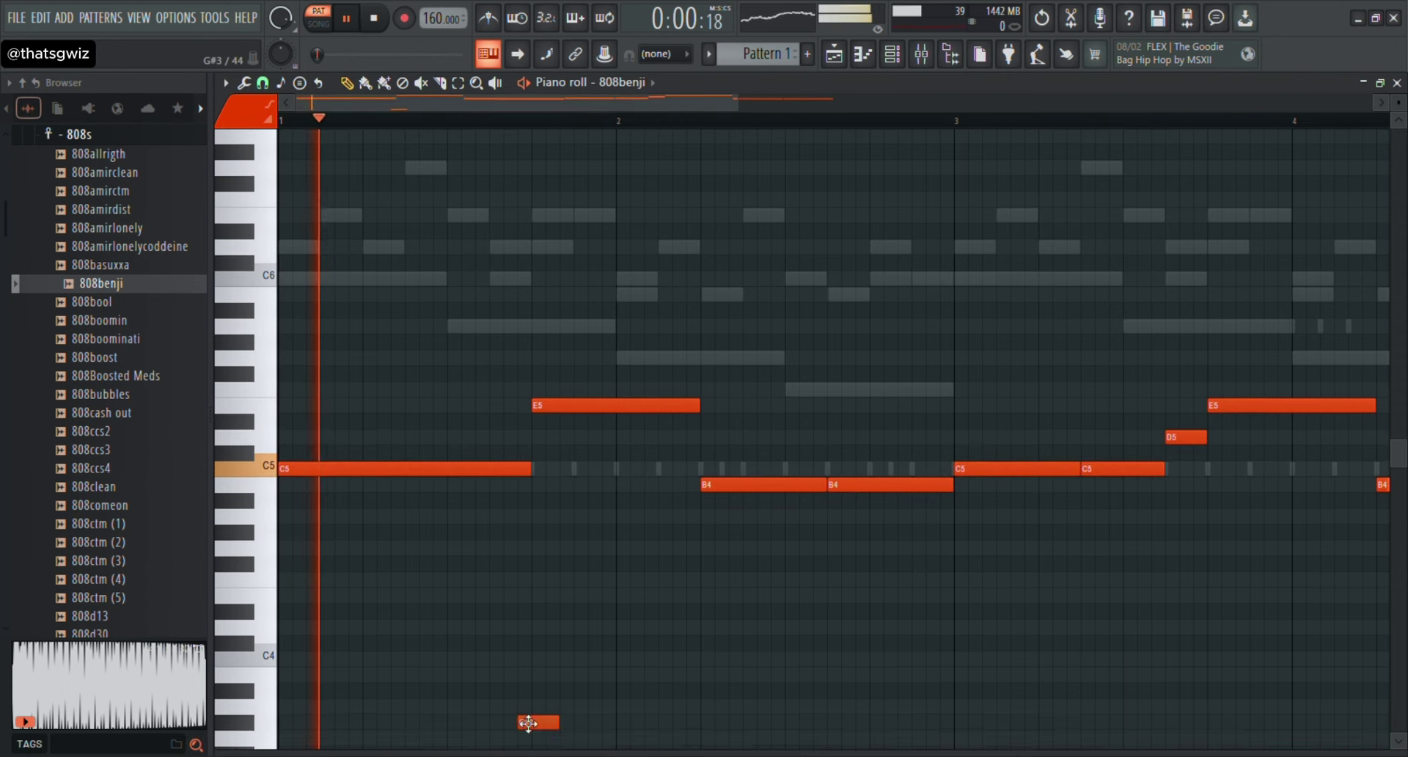
pyautogui.rightClick(529, 722)
pyautogui.rightClick(527, 754)
pyautogui.click(532, 710)
pyautogui.moveTo(503, 717)
pyautogui.mouseDown()
pyautogui.moveTo(1134, 389)
pyautogui.moveTo(1407, 390)
pyautogui.mouseUp()
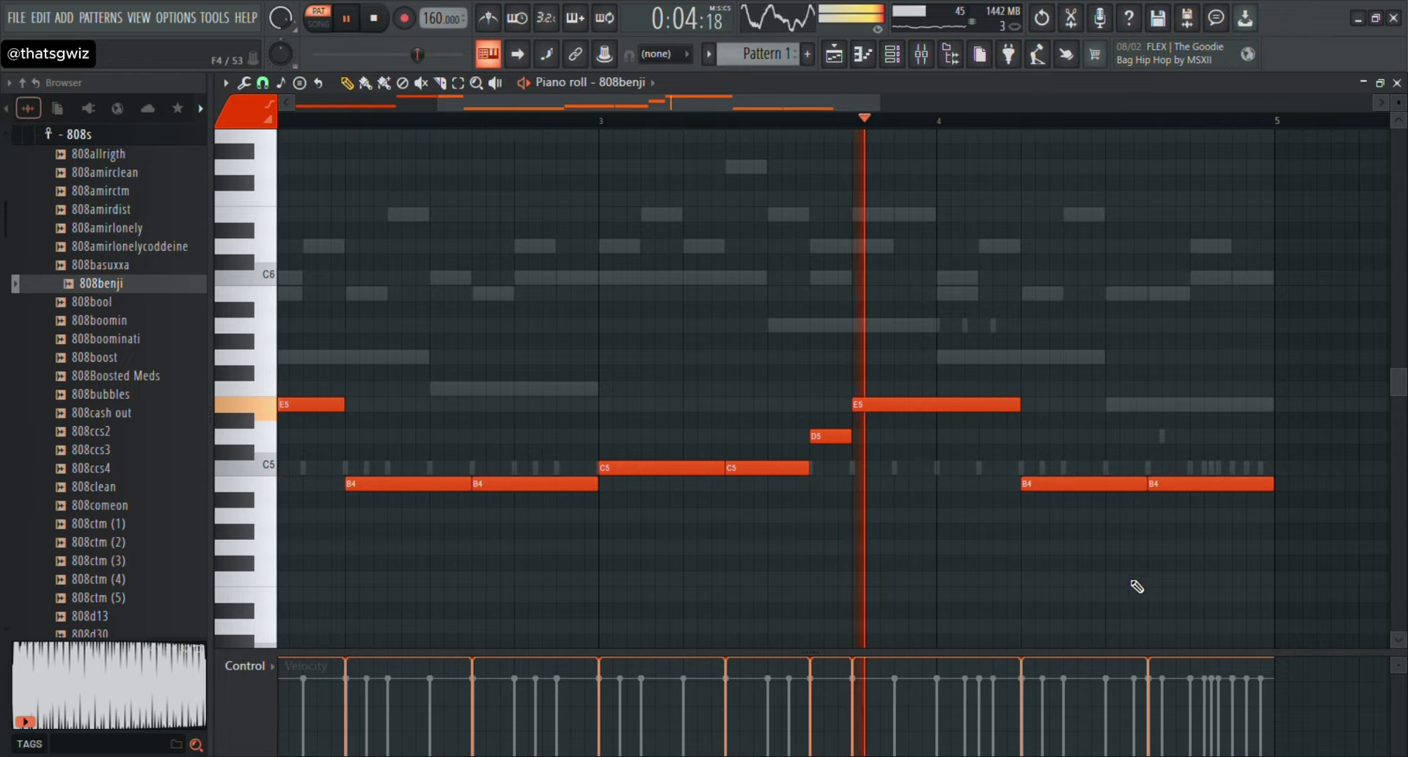
pyautogui.moveTo(1100, 652); pyautogui.dragTo(1100, 753)
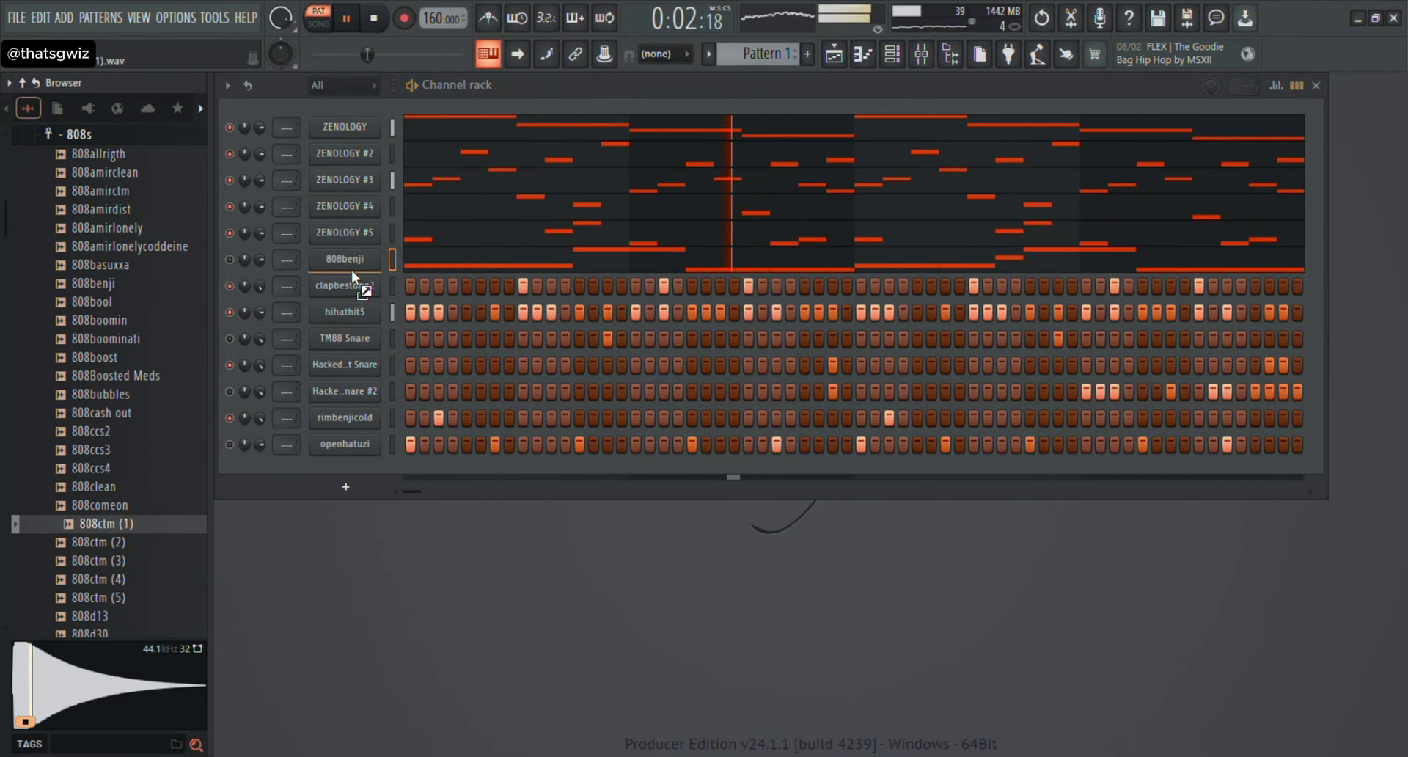
# Load 808ctm (1) as a new channel below 808benji, paste the 808 notes into it, and play the pattern.
pyautogui.moveTo(353, 271); pyautogui.dragTo(353, 266)
pyautogui.press('space')
pyautogui.hotkey('ctrl', 'v')
pyautogui.press('space')
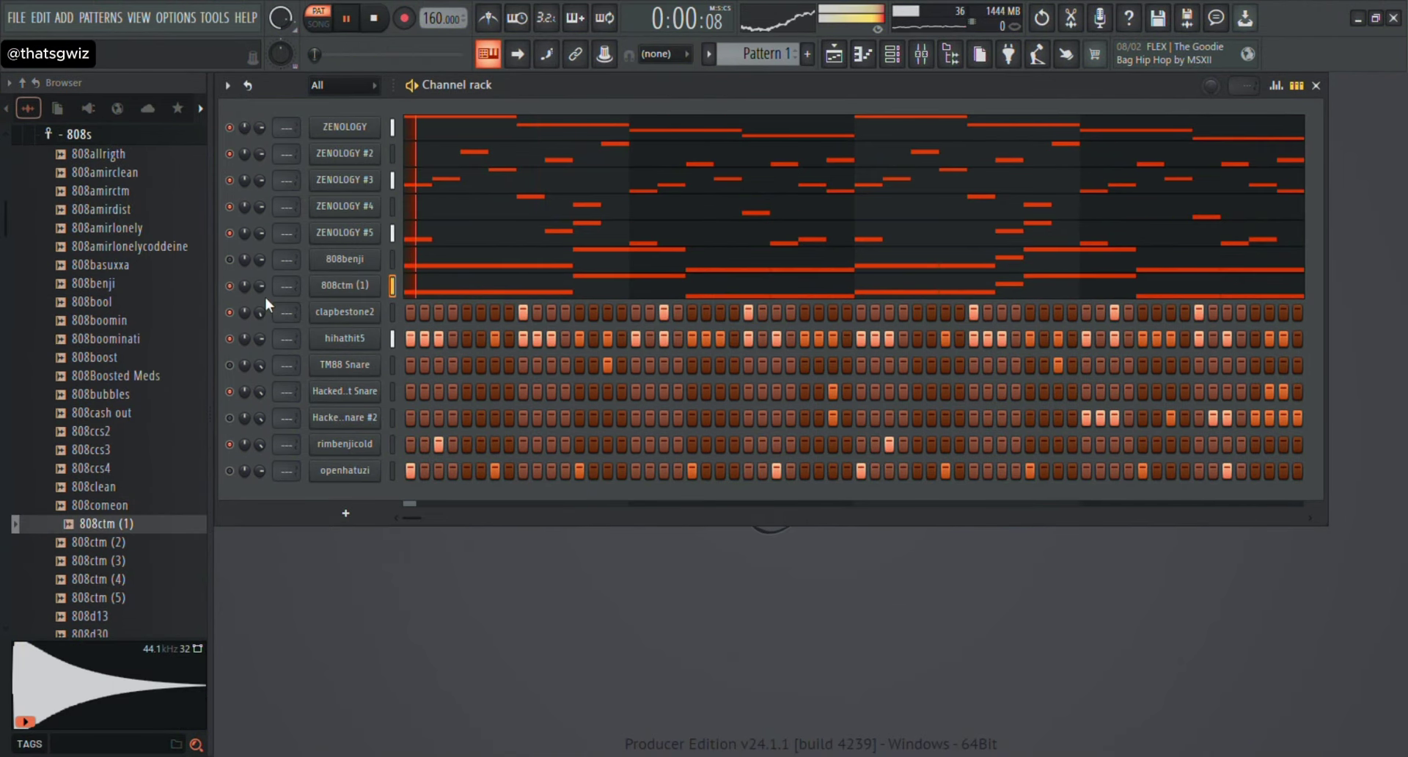
# Enable the volume envelope of the 808ctm (1) channel with hold at maximum and no decay or sustain.
pyautogui.click(344, 286)
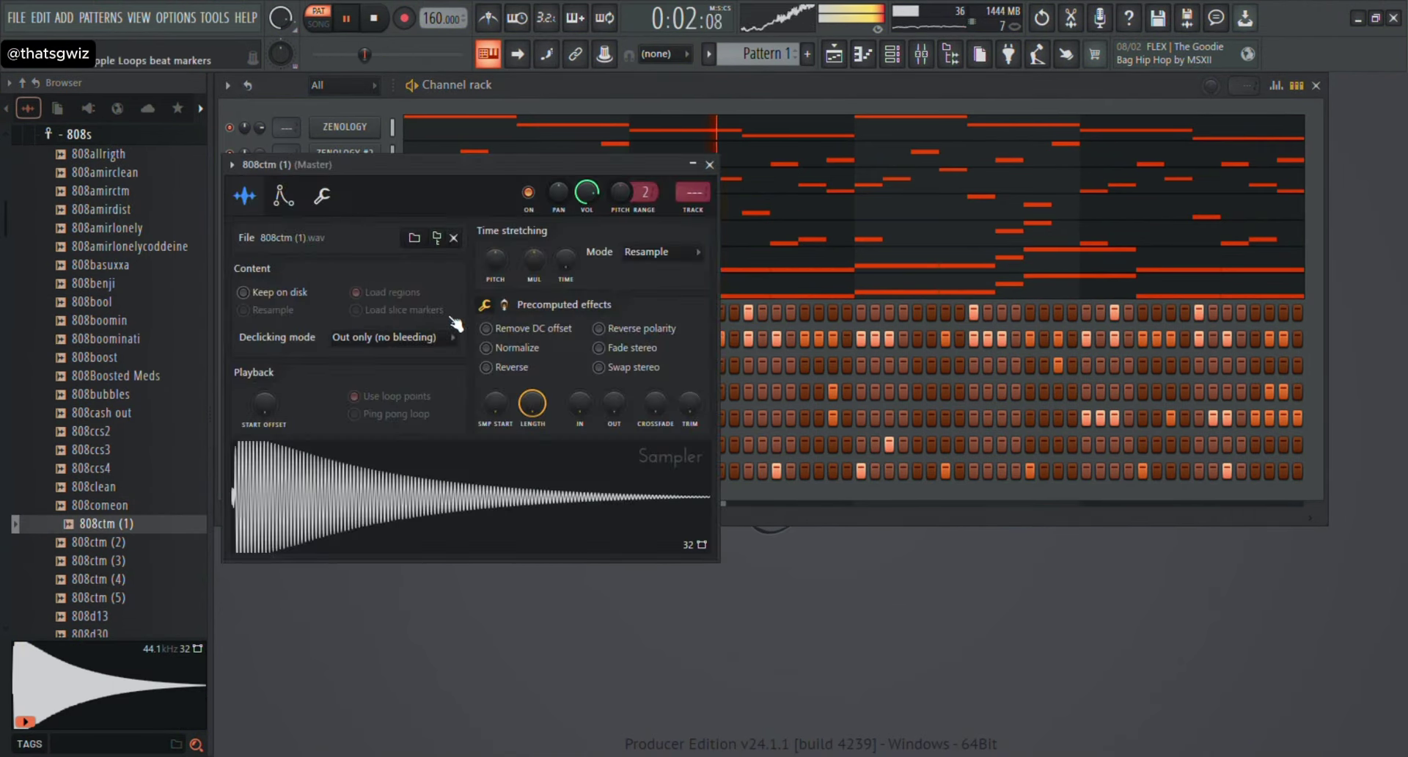
pyautogui.click(283, 196)
pyautogui.press('space')
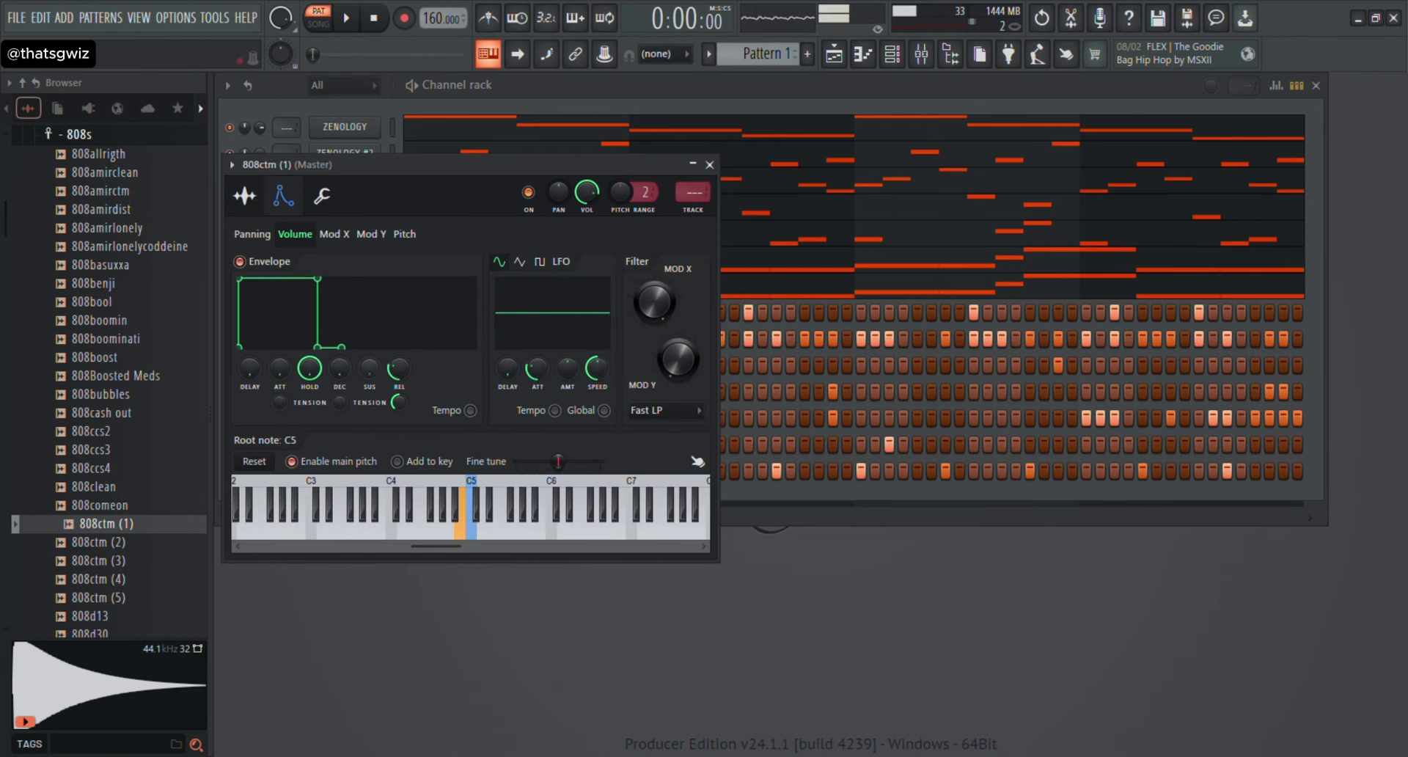
pyautogui.click(709, 164)
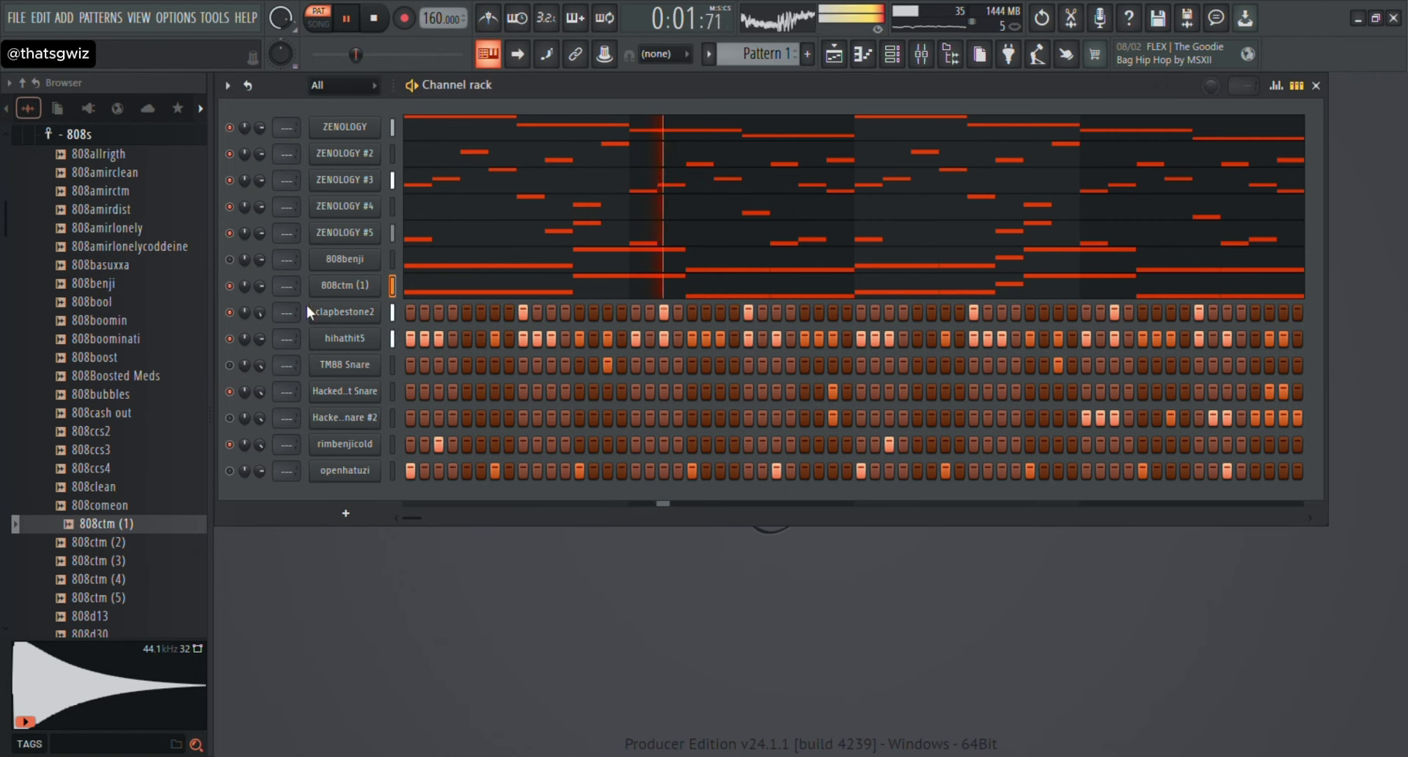
# Review the 808ctm (1) bassline notes in the piano roll while the pattern plays.
pyautogui.click(469, 292)
pyautogui.moveTo(513, 104); pyautogui.dragTo(294, 95)
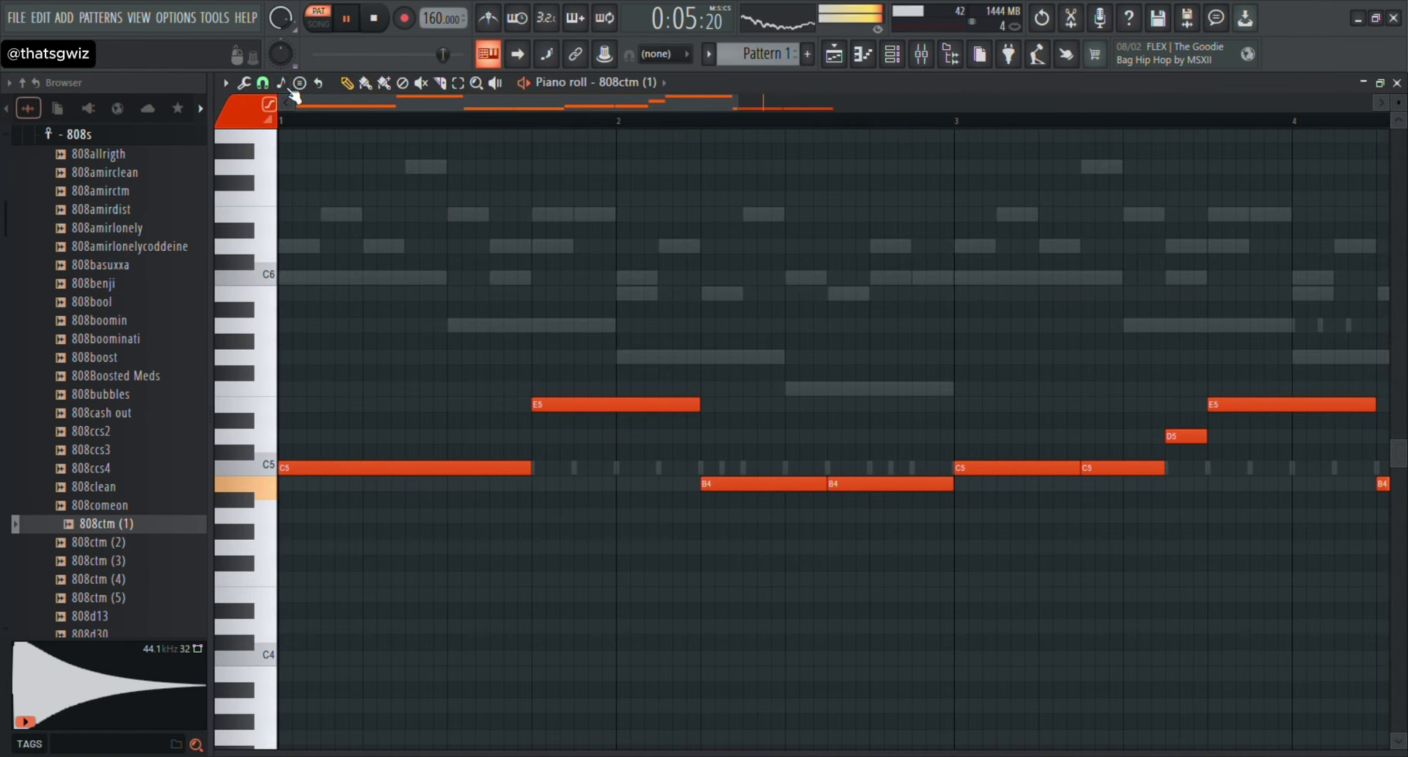
pyautogui.click(1398, 83)
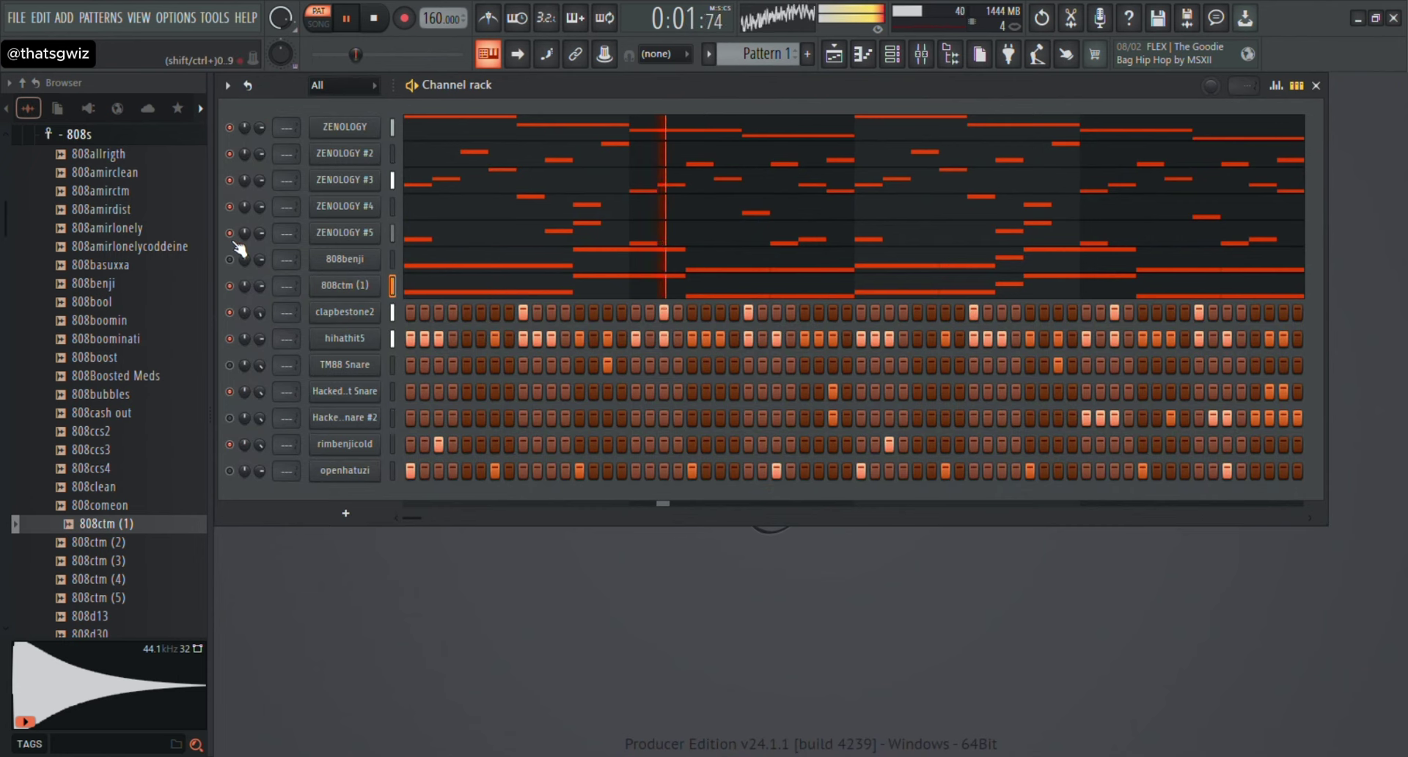
pyautogui.click(79, 134)
pyautogui.click(110, 321)
pyautogui.click(96, 307)
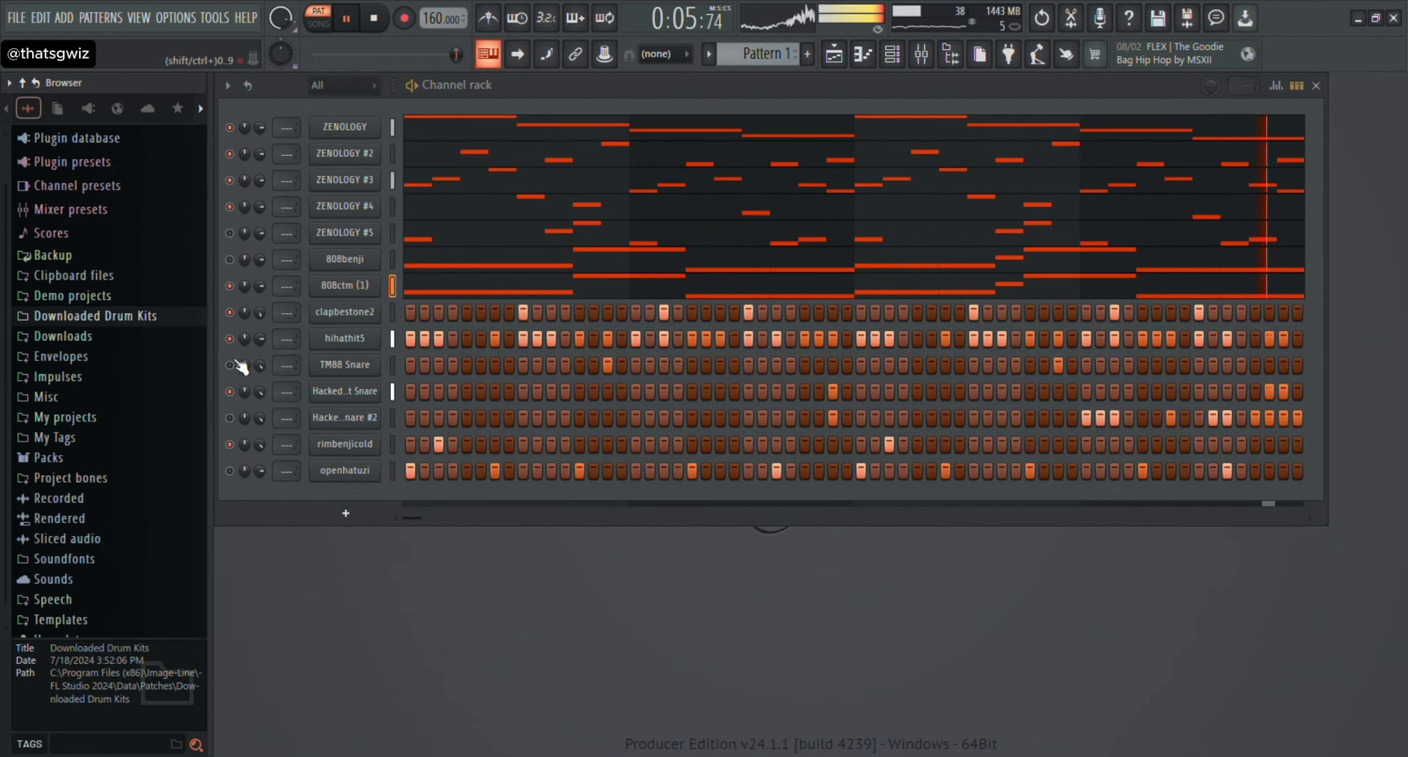
pyautogui.click(167, 319)
pyautogui.click(170, 320)
pyautogui.click(156, 349)
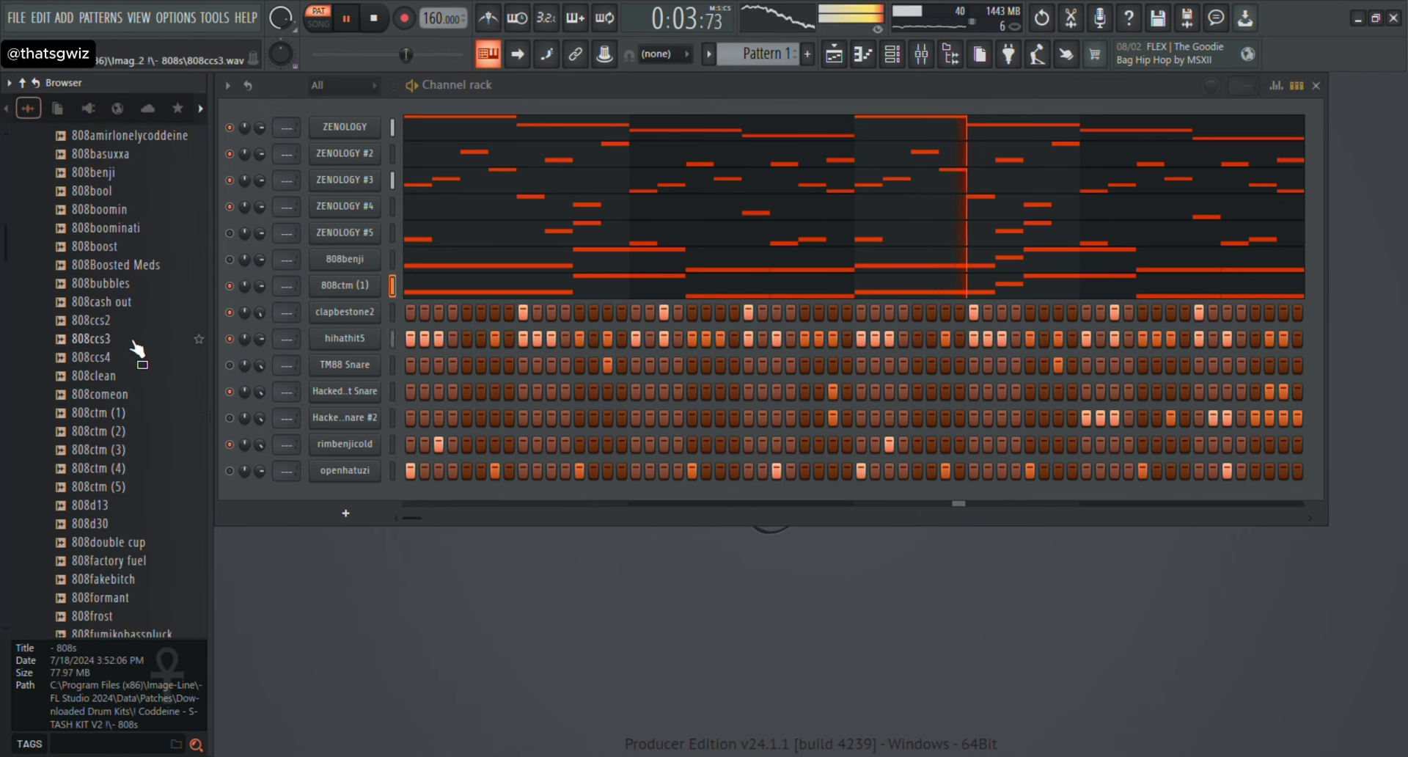
# Replace the 808ctm (1) channel's sample with 808amirctm from the 808s folder and play the pattern.
pyautogui.scroll(2, 138, 348)
pyautogui.press('space')
pyautogui.click(125, 190)
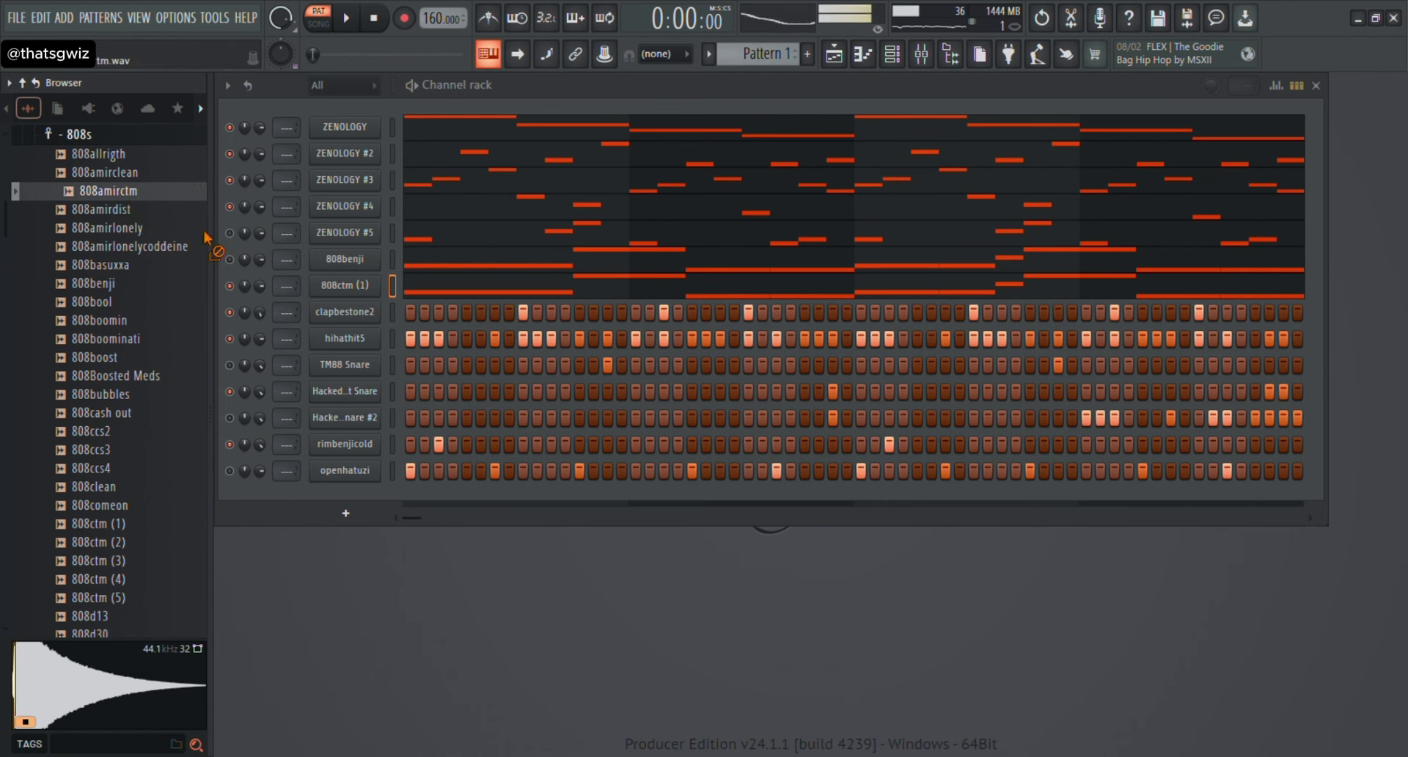
pyautogui.moveTo(359, 299); pyautogui.dragTo(355, 292)
pyautogui.press('space')
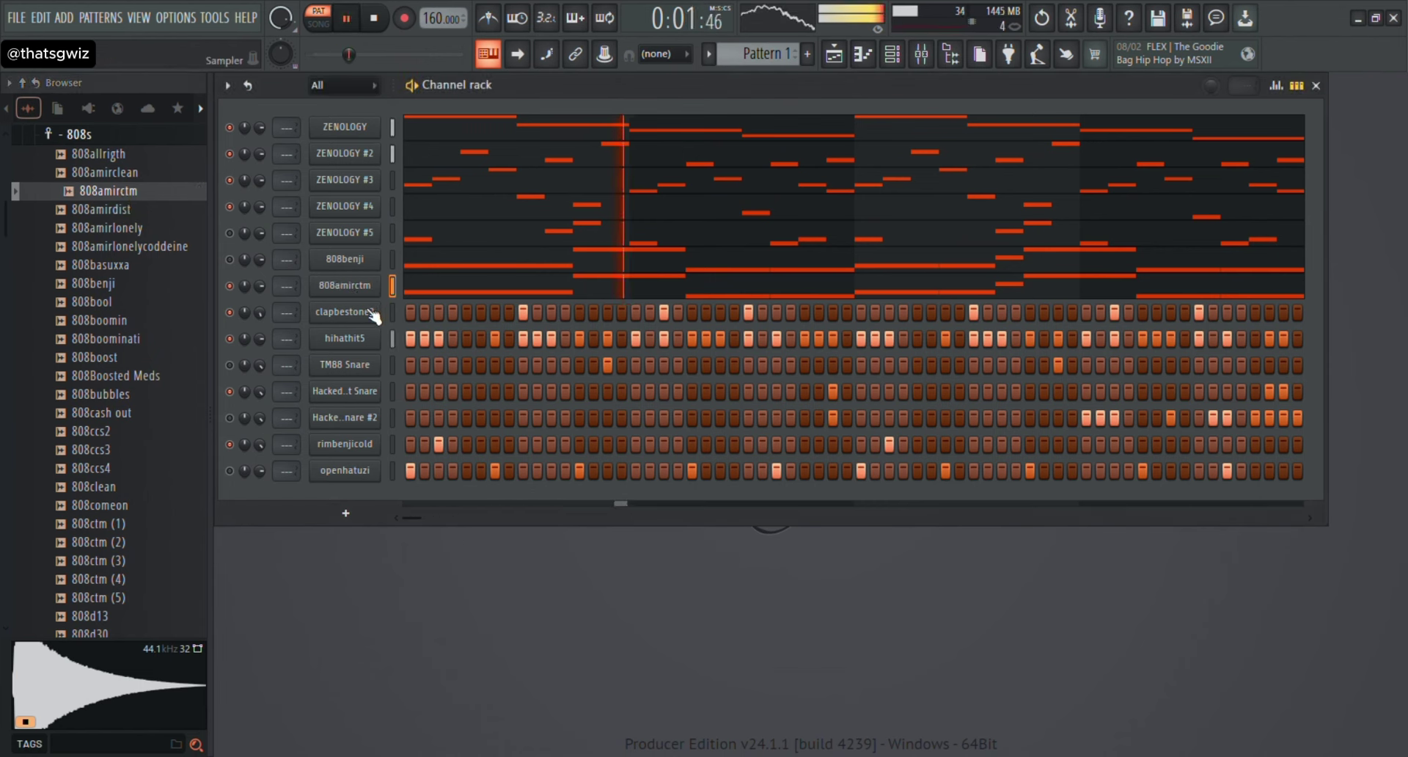
# Collapse the 808s and Downloaded Drum Kits folders and unmute the ZENOLOGY #4 channel.
pyautogui.scroll(3, 148, 256)
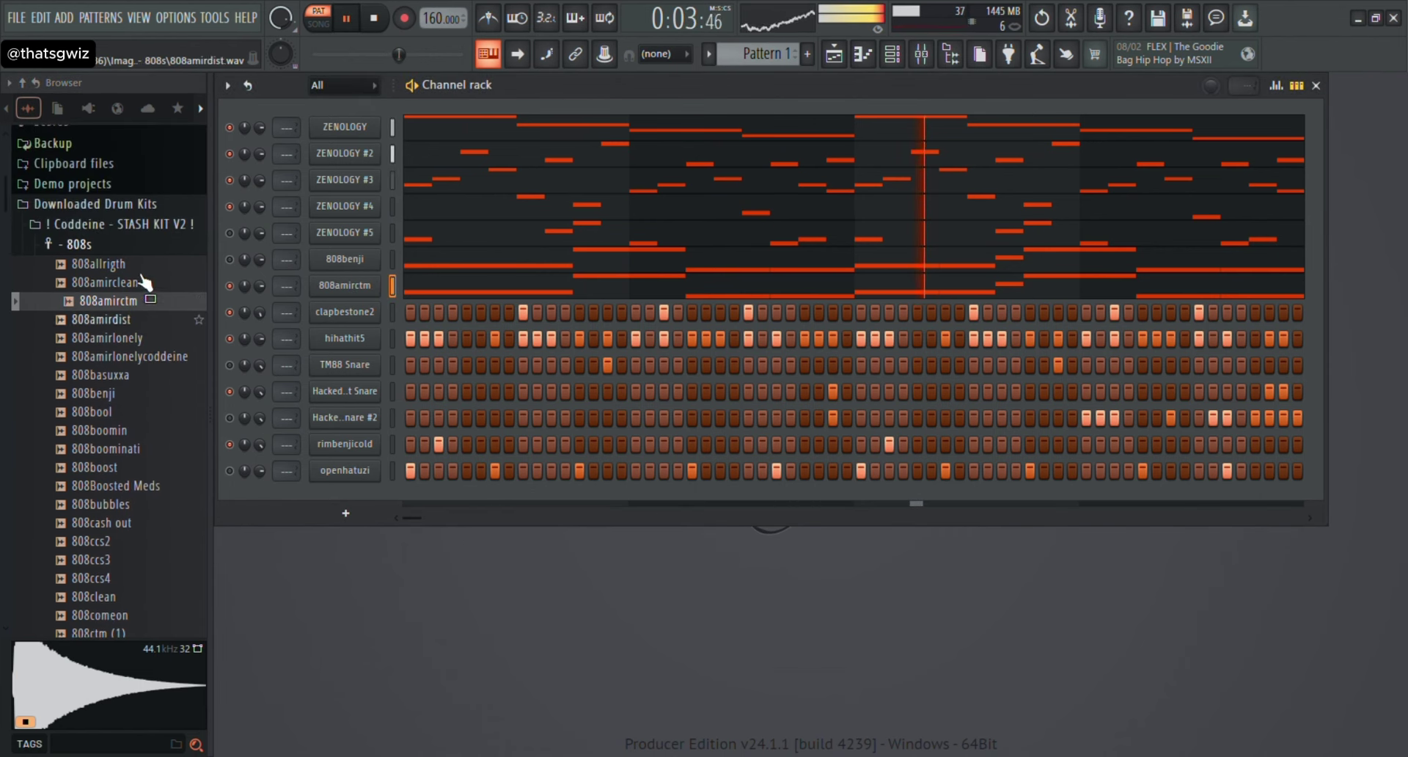
pyautogui.click(90, 246)
pyautogui.click(95, 204)
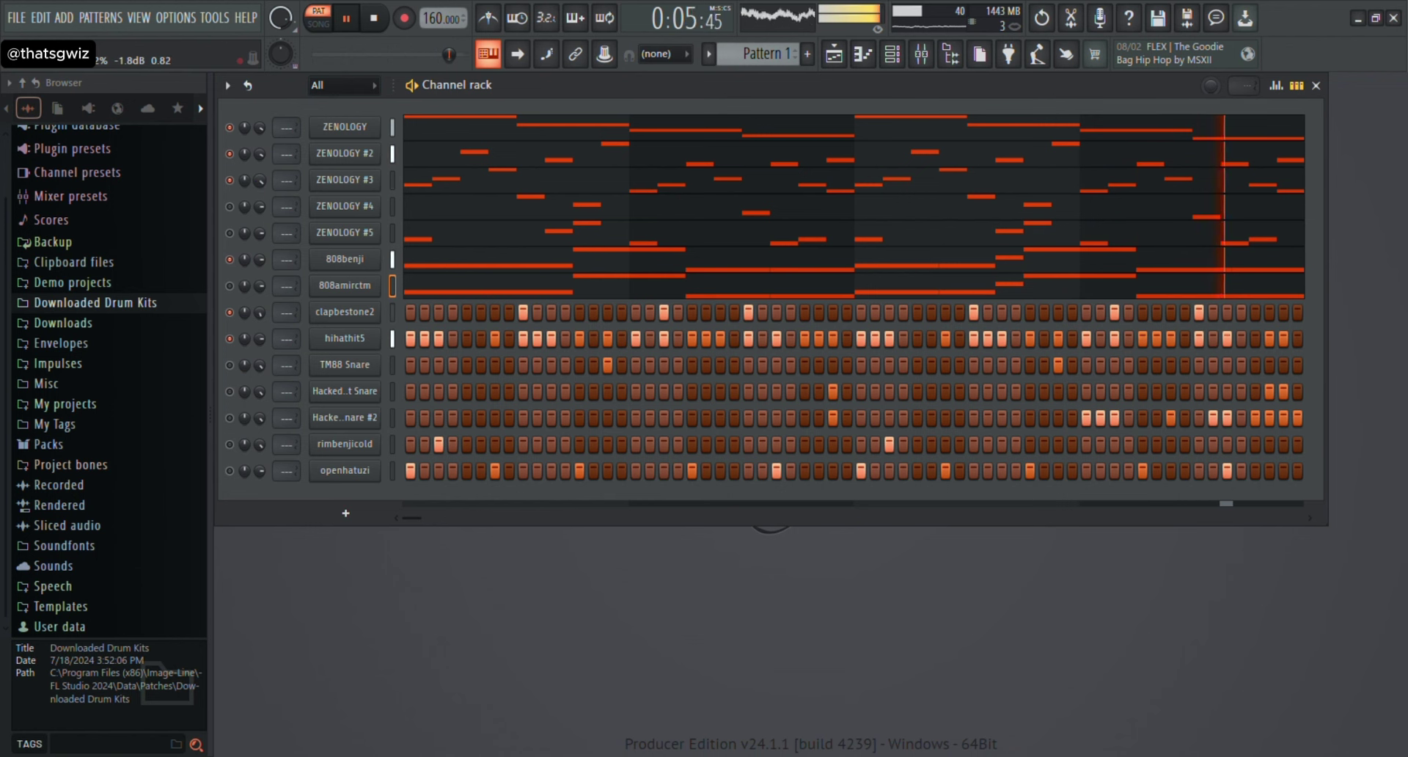
pyautogui.click(229, 207)
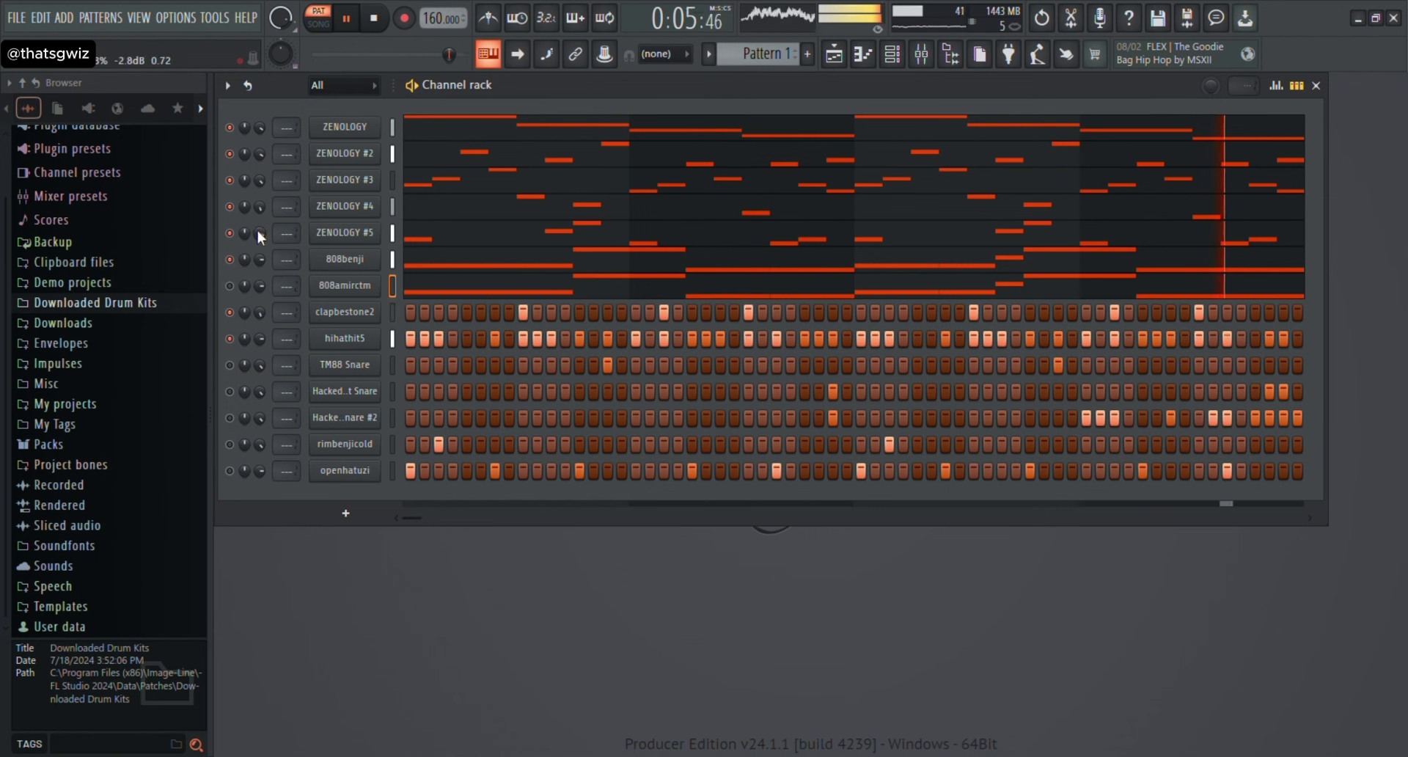
# Select all channels and route them to individual mixer tracks starting at Insert 1.
pyautogui.rightClick(391, 126)
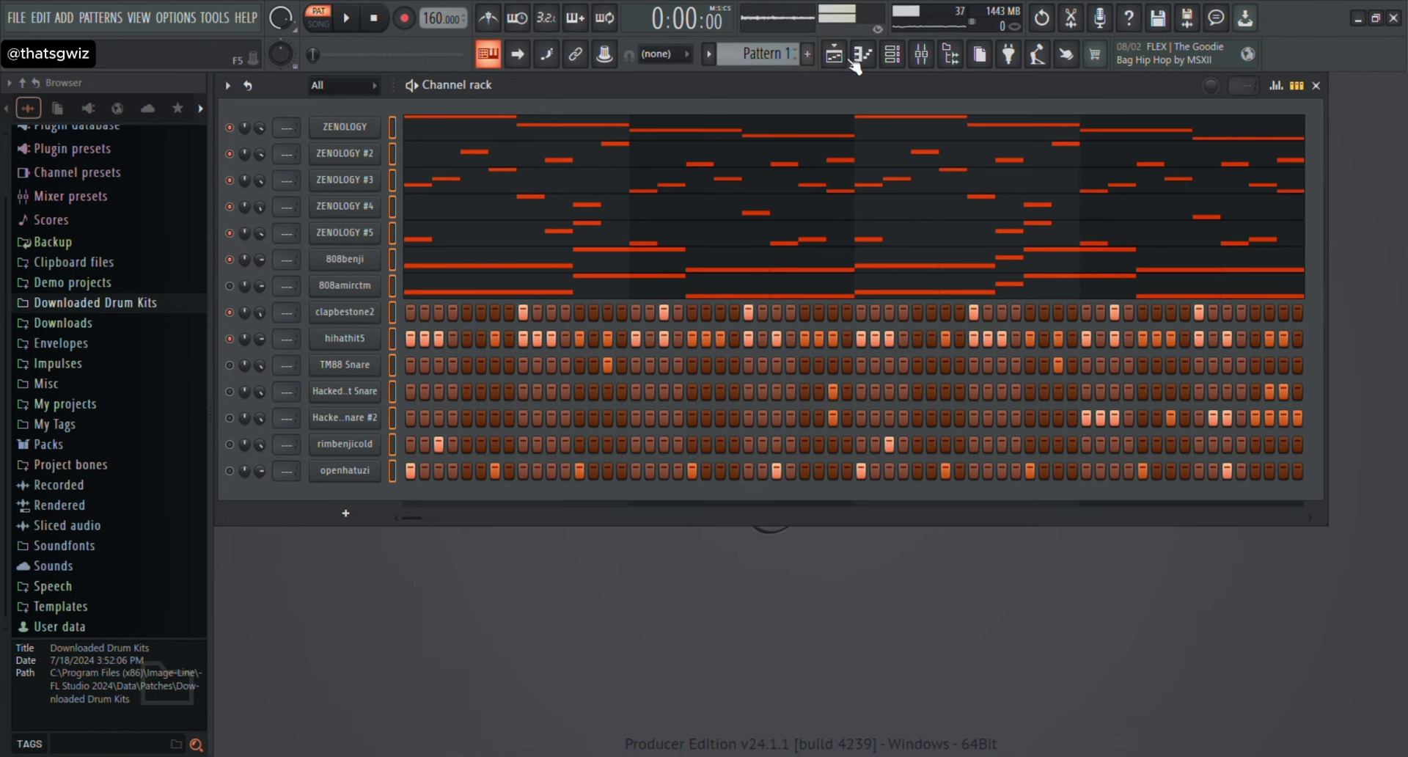
pyautogui.click(921, 54)
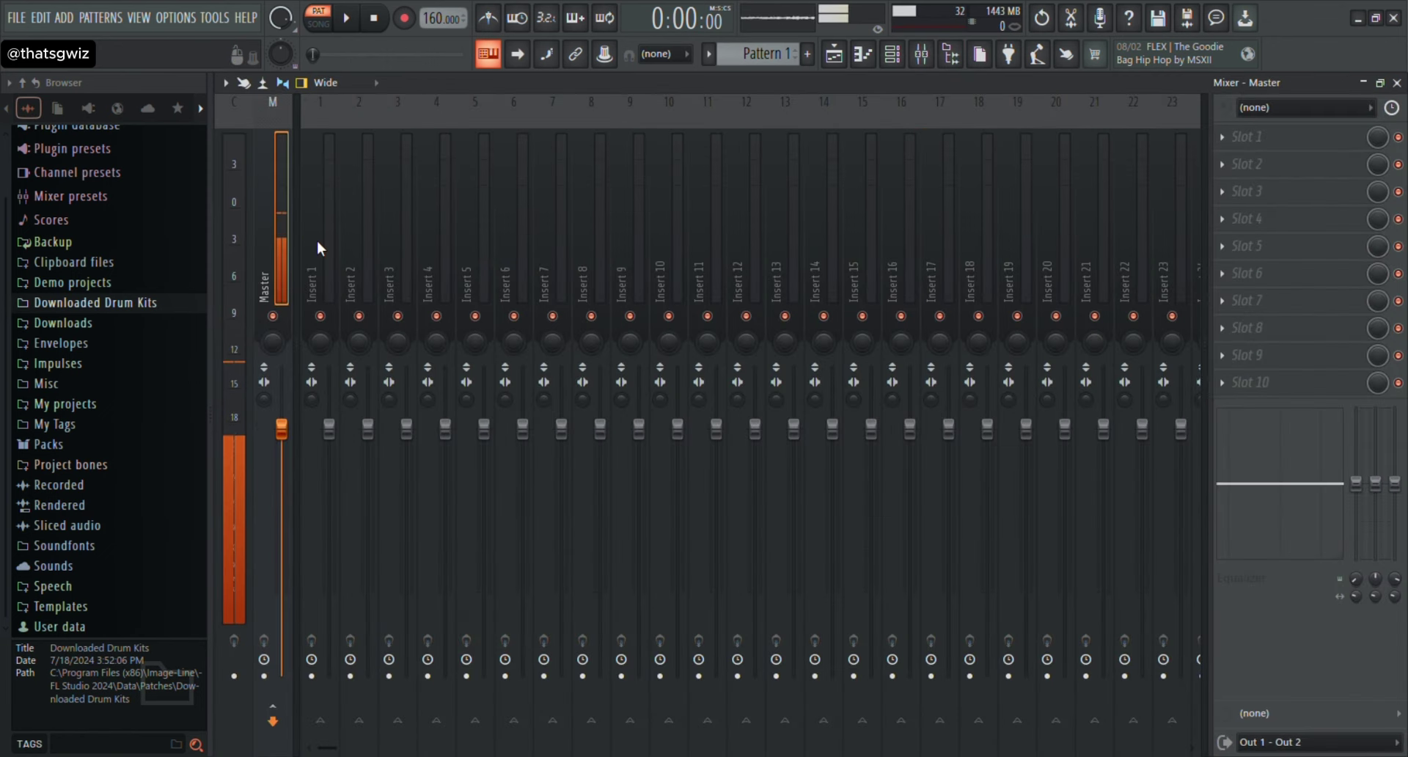
pyautogui.hotkey('ctrl', 'l')
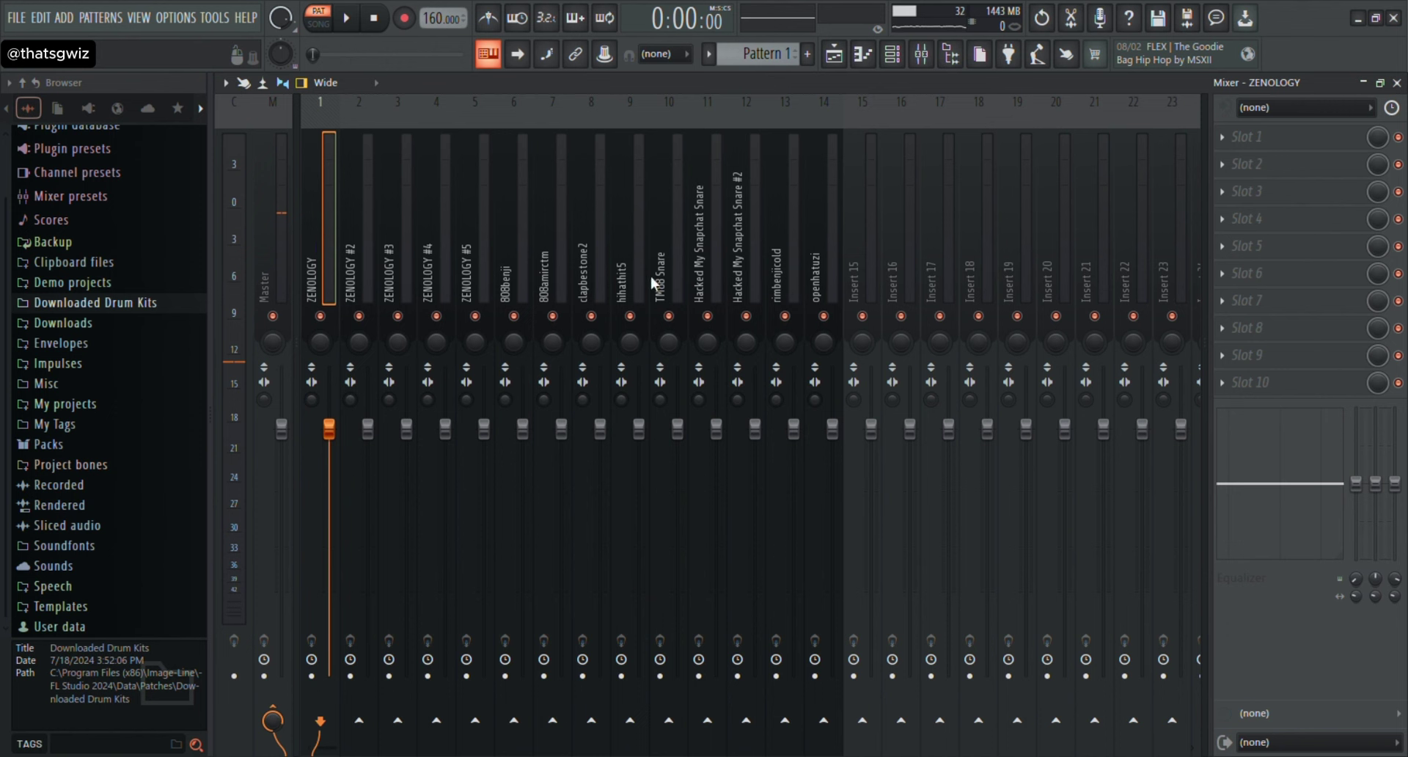
# Set the 90 Hz low EQ band to -18.0 dB on the ZENOLOGY, ZENOLOGY #2 and ZENOLOGY #3 mixer tracks.
pyautogui.press('space')
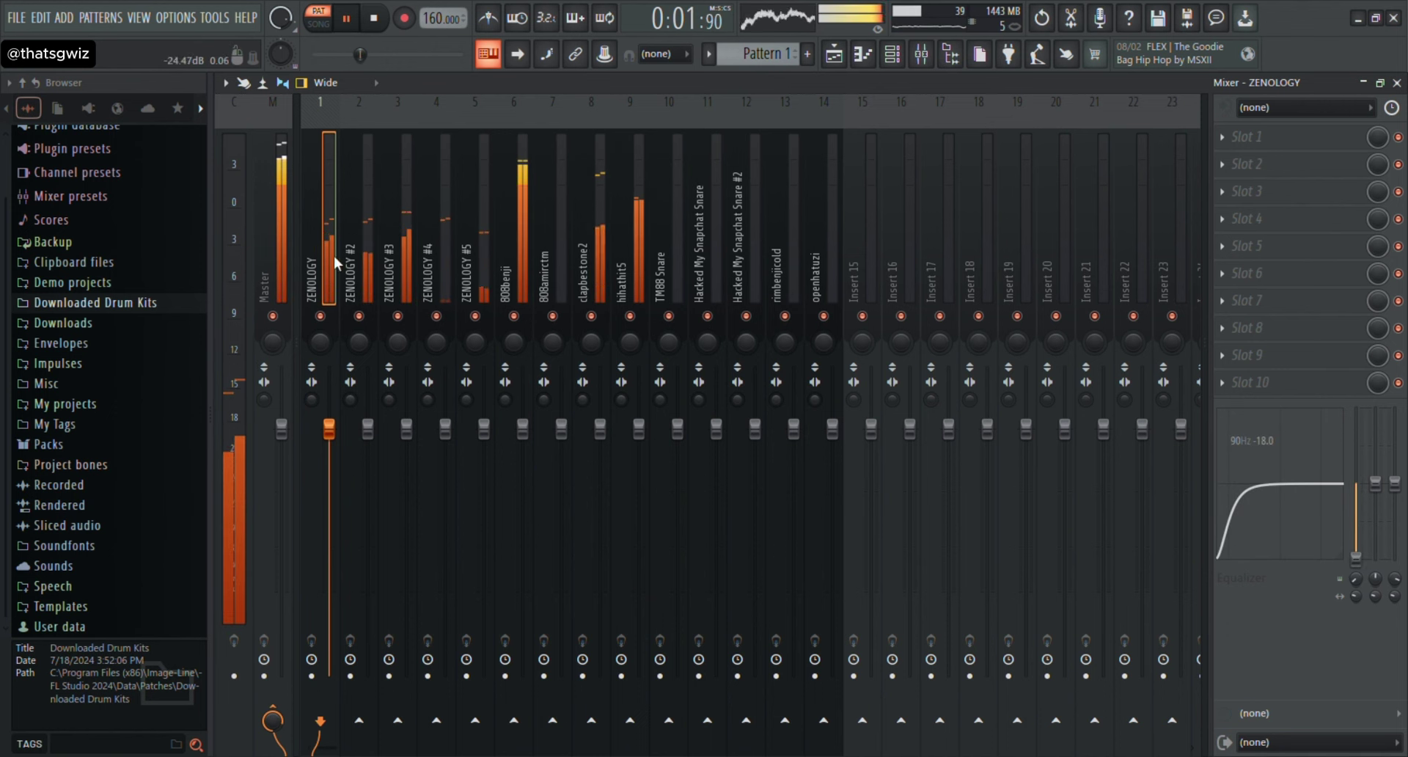
pyautogui.click(355, 271)
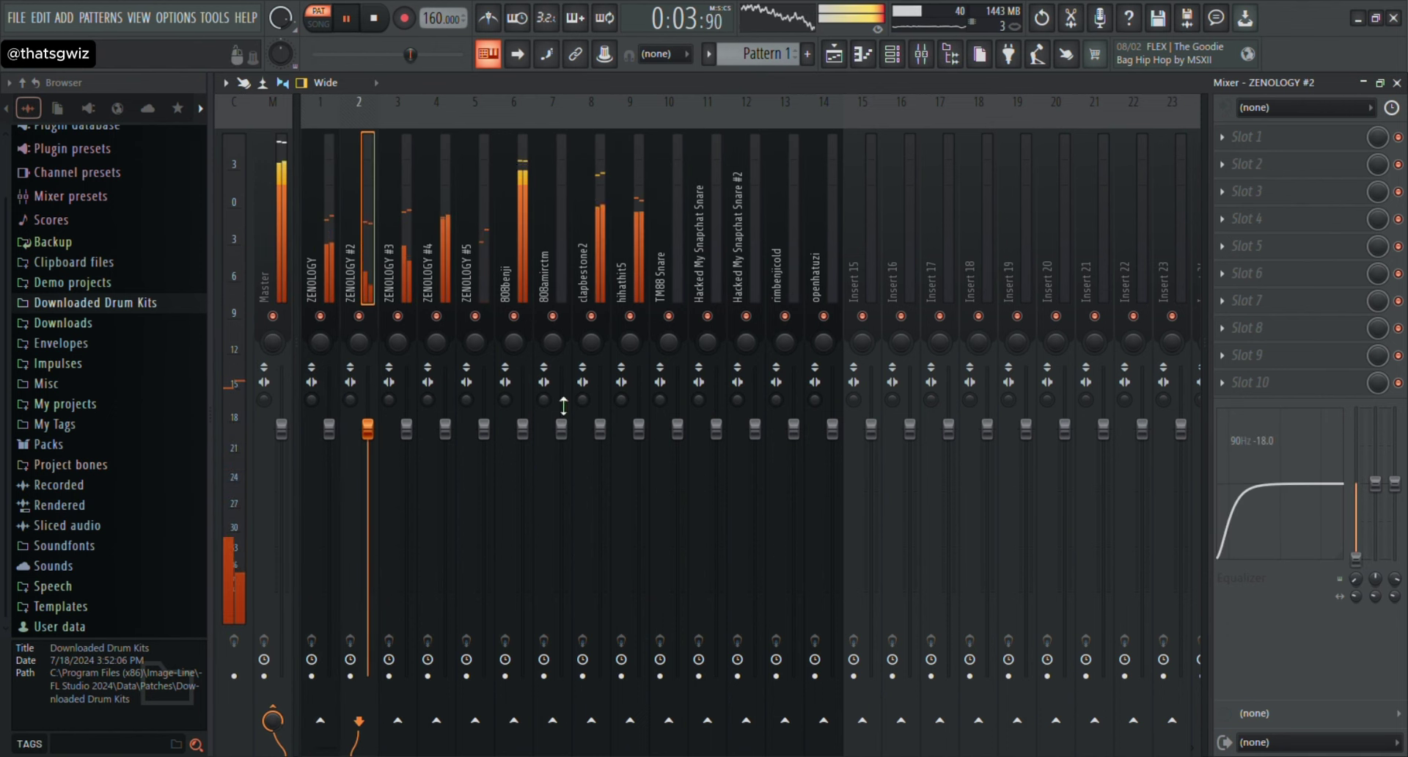
pyautogui.press('Right')
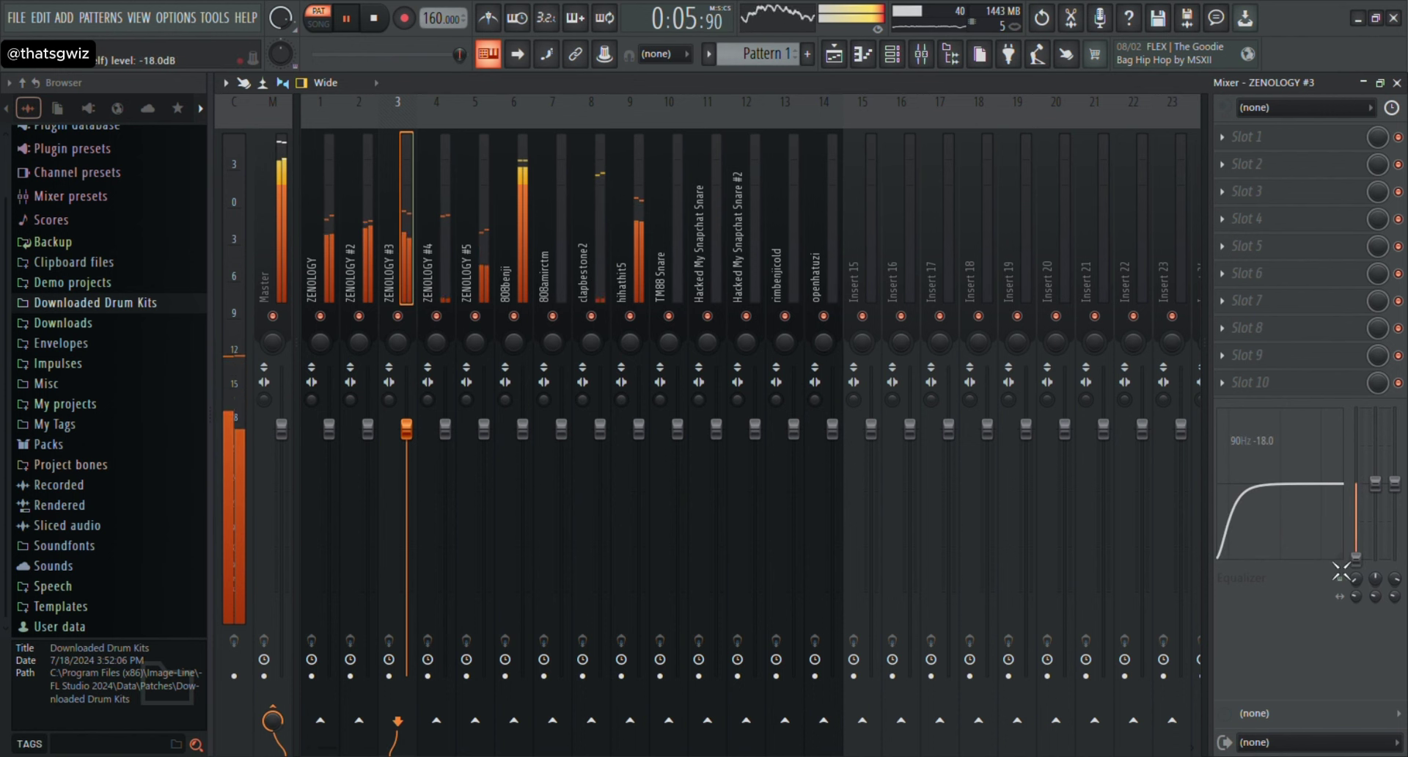
pyautogui.click(443, 276)
pyautogui.press('space')
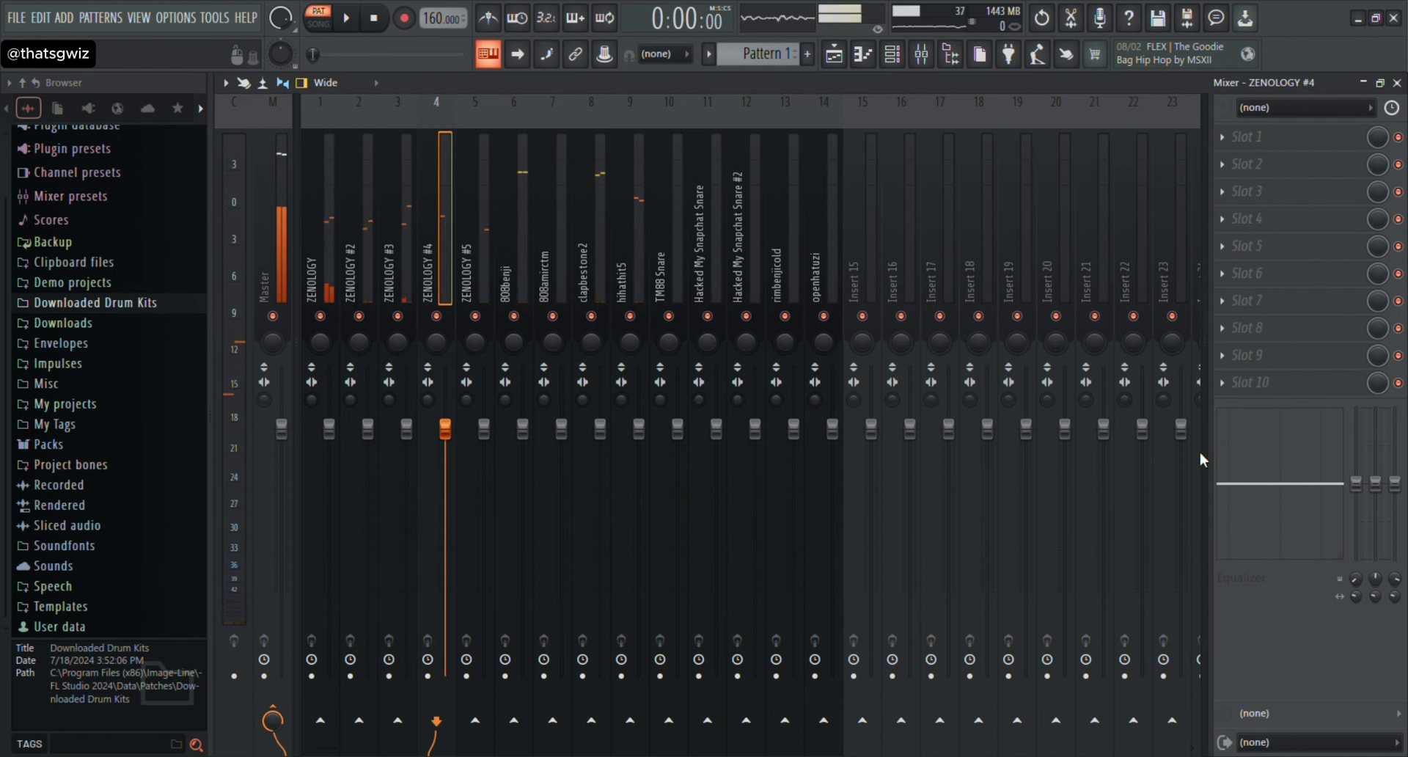
# Go through the mixer tracks from ZENOLOGY #5 to 808amirctm and check the levels while the pattern plays.
pyautogui.press('Right')
pyautogui.press('Right')
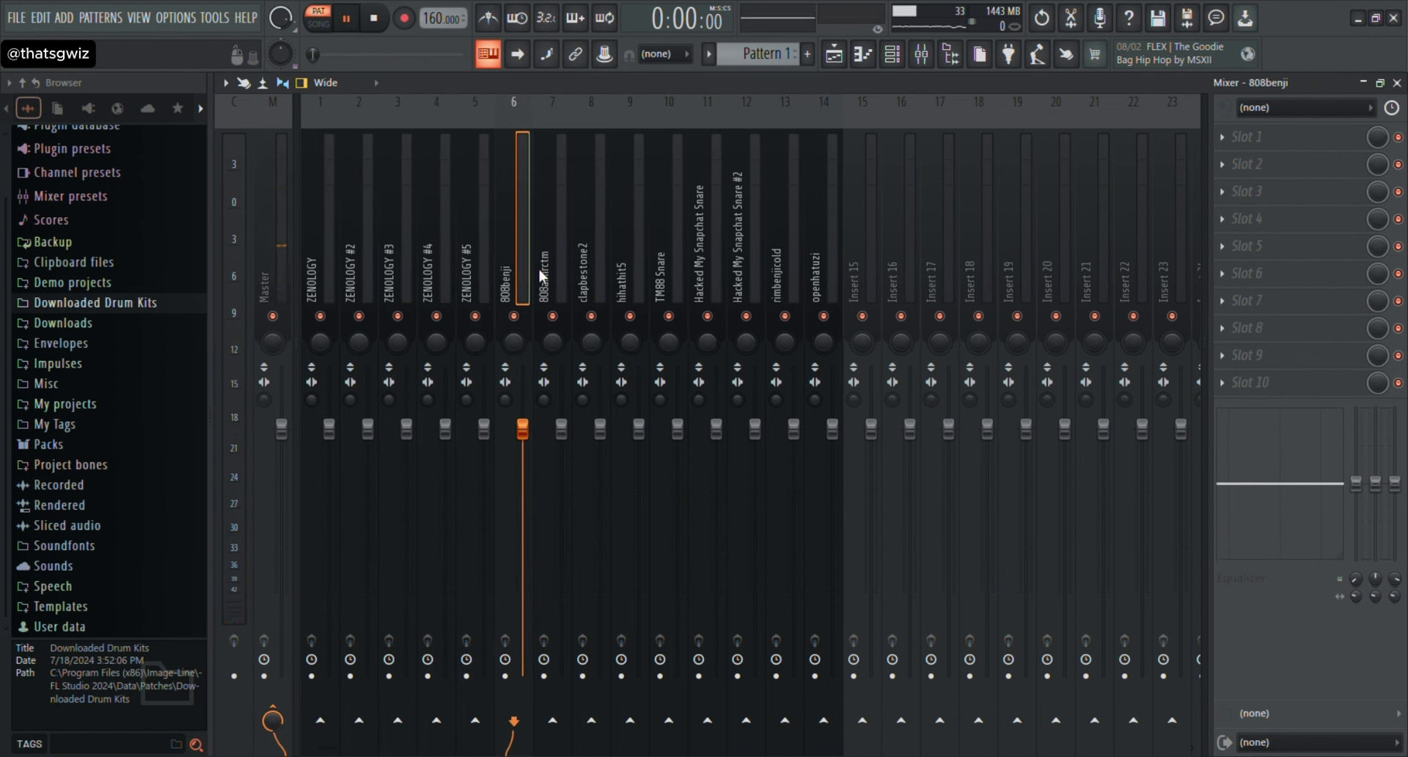
pyautogui.press('space')
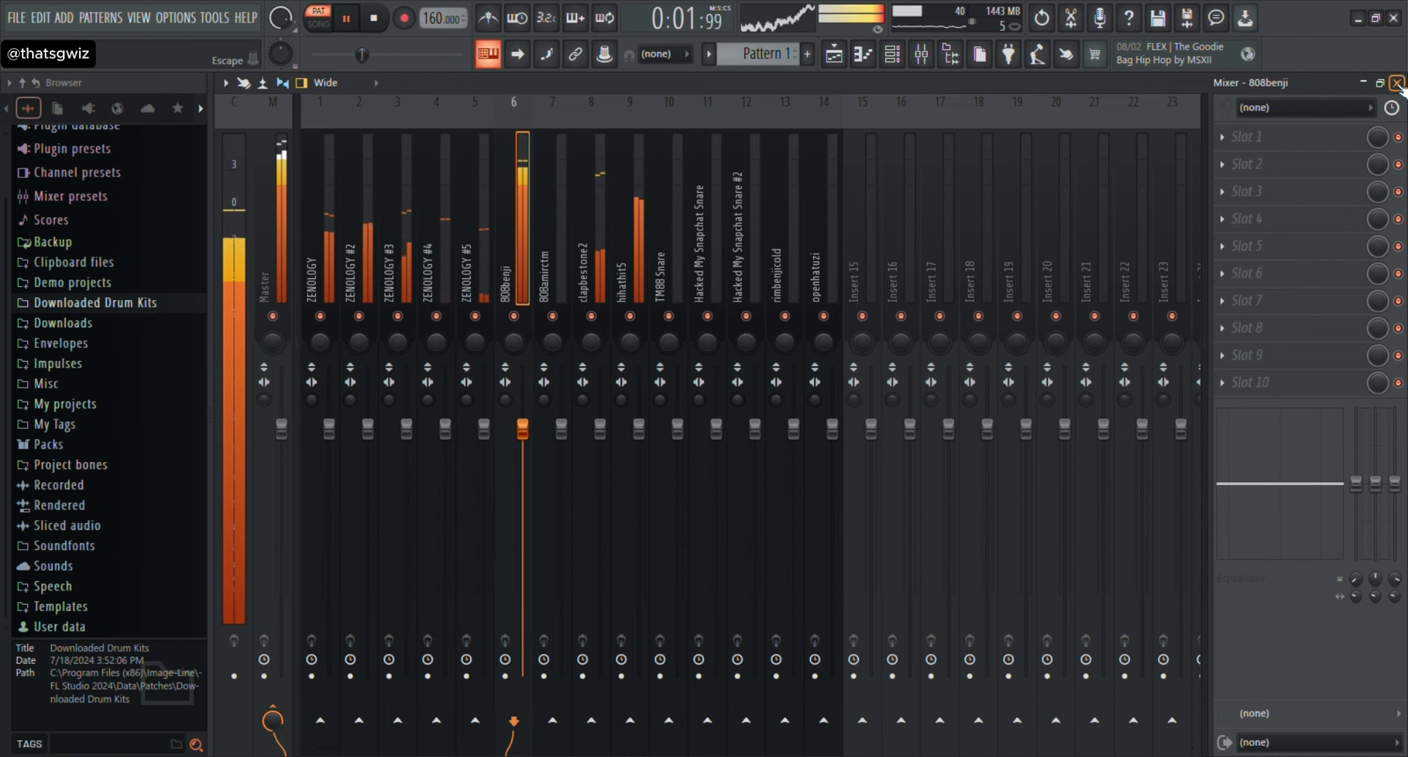
pyautogui.click(557, 246)
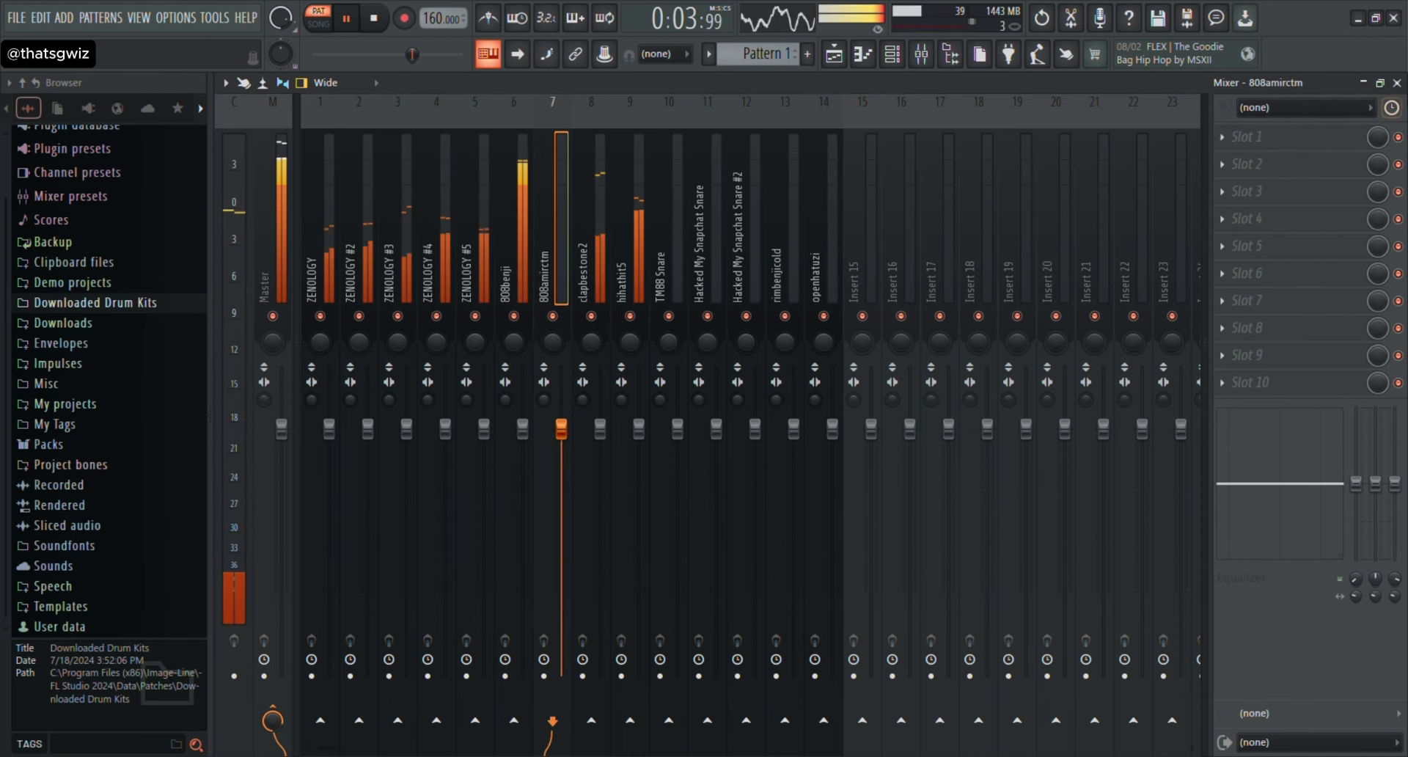
# Switch the active 808 from 808benji to 808amirctm, and set clapbestone2's 90 Hz low EQ band to -18.0 dB.
pyautogui.click(1397, 83)
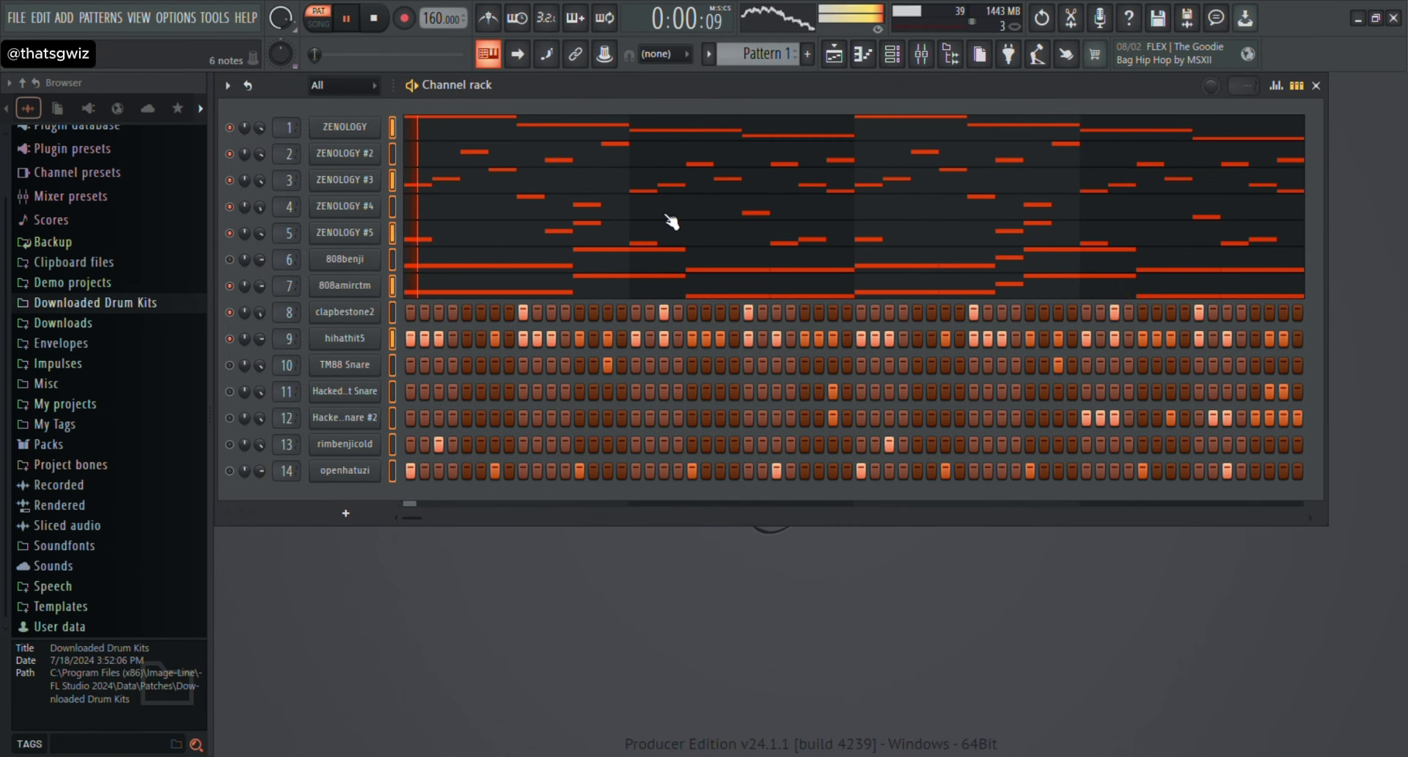
pyautogui.click(922, 54)
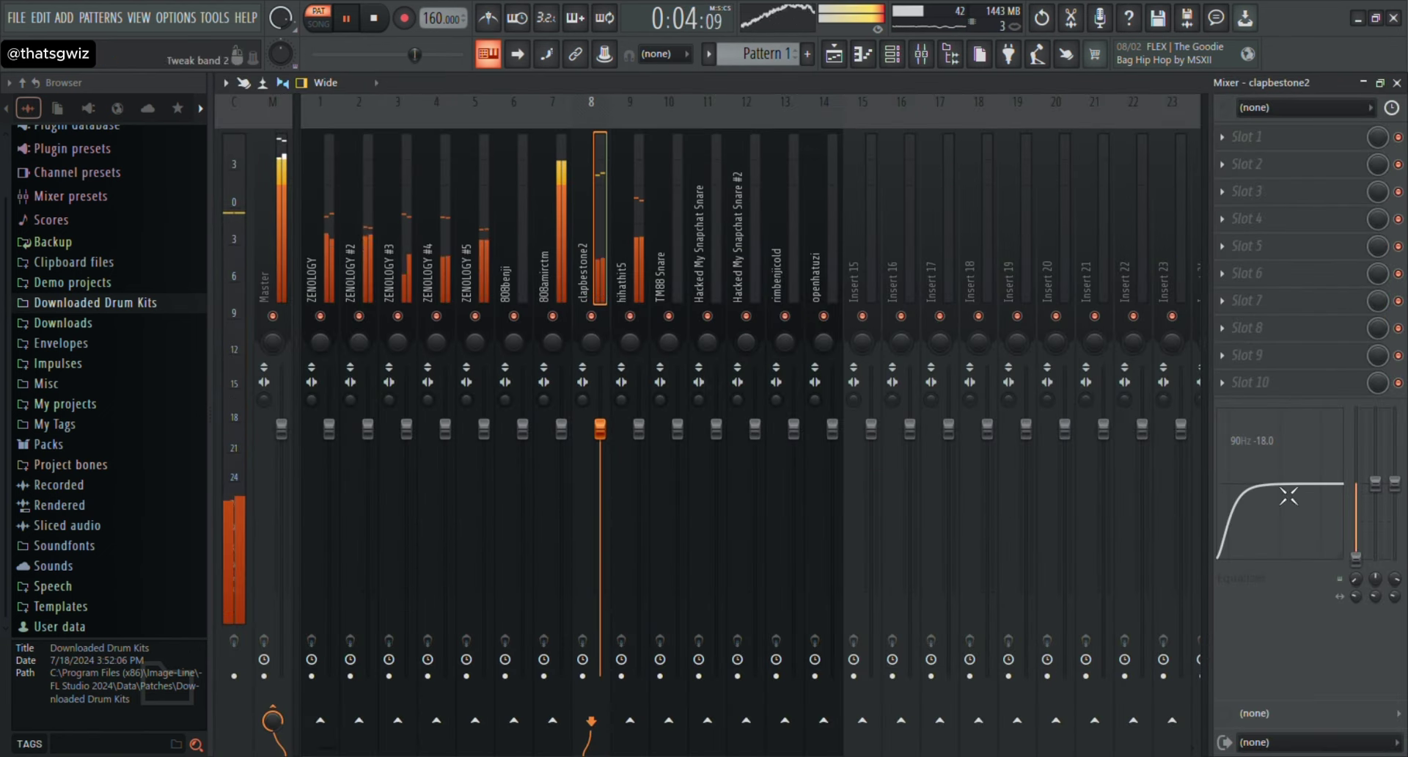
pyautogui.click(622, 235)
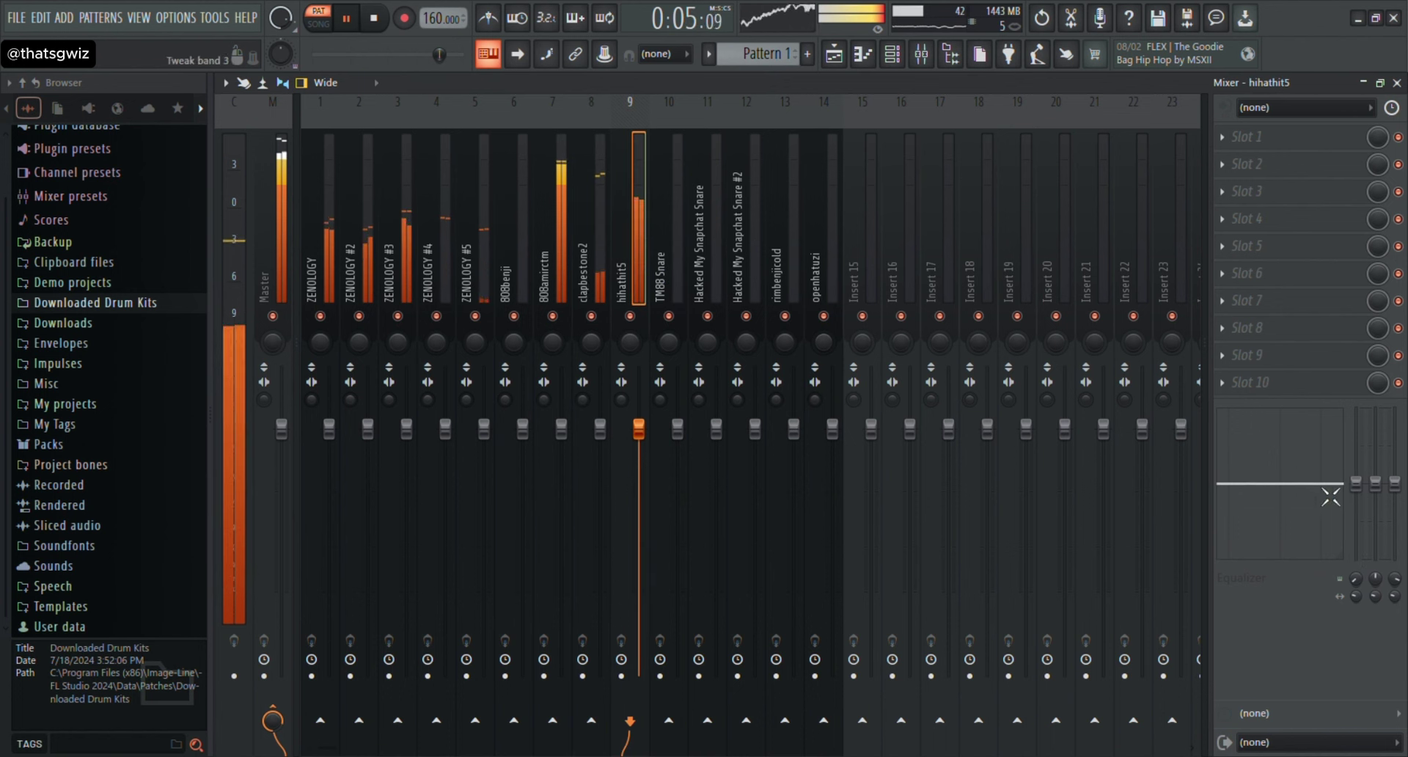
pyautogui.moveTo(637, 429); pyautogui.dragTo(638, 441)
# Set the 90 Hz low EQ band to -18.0 dB on mixer tracks 10 to 14, and lower the openhatuzi fader slightly.
pyautogui.click(677, 443)
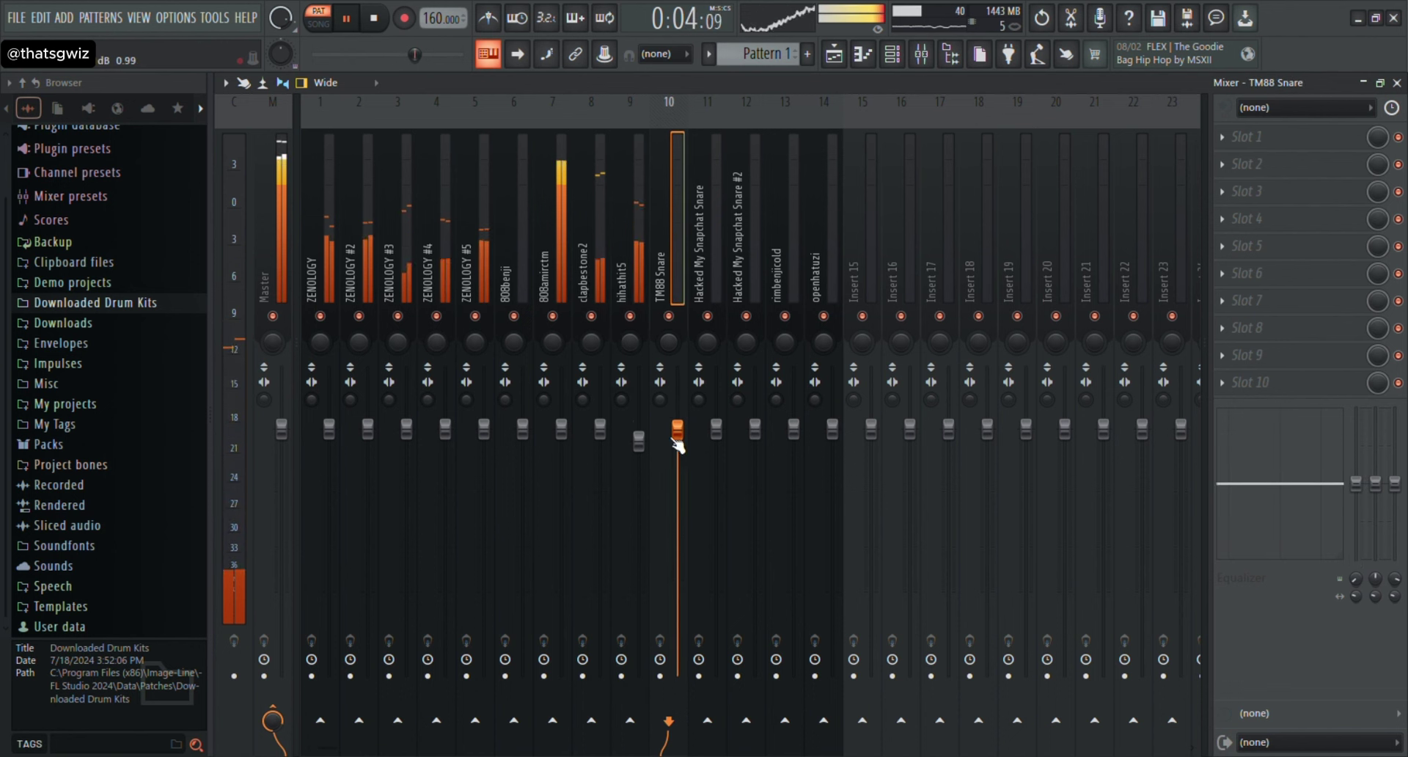
pyautogui.moveTo(1356, 484); pyautogui.dragTo(1356, 558)
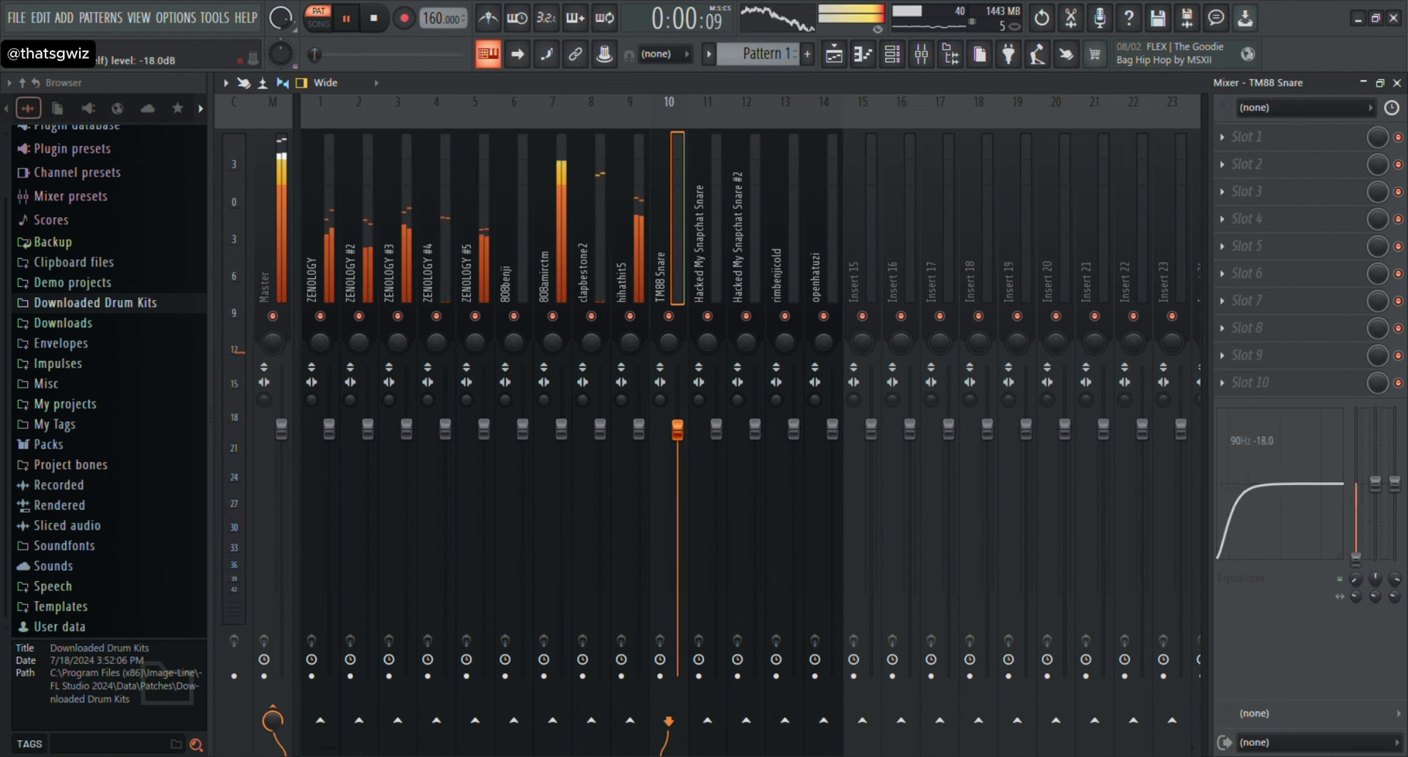
pyautogui.click(706, 253)
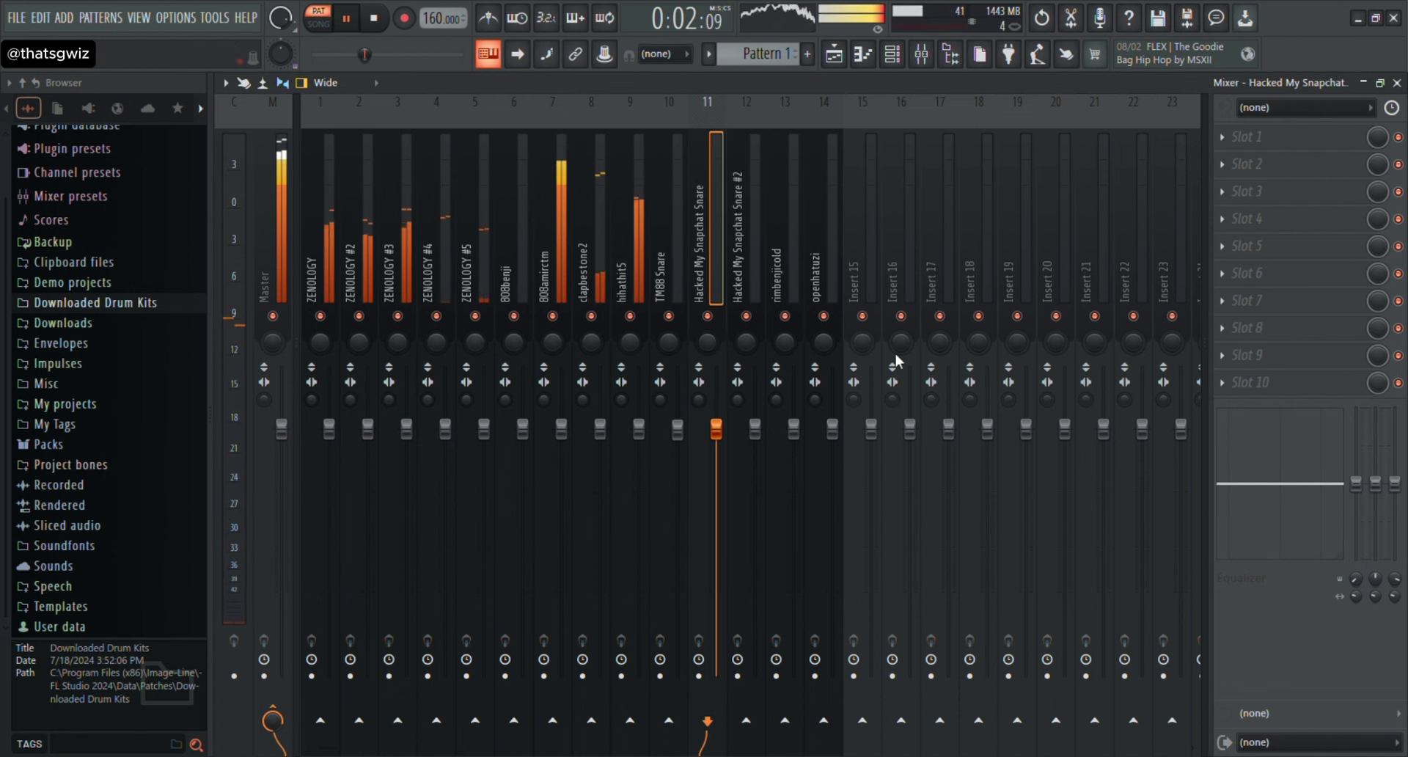
pyautogui.moveTo(1354, 486); pyautogui.dragTo(1356, 557)
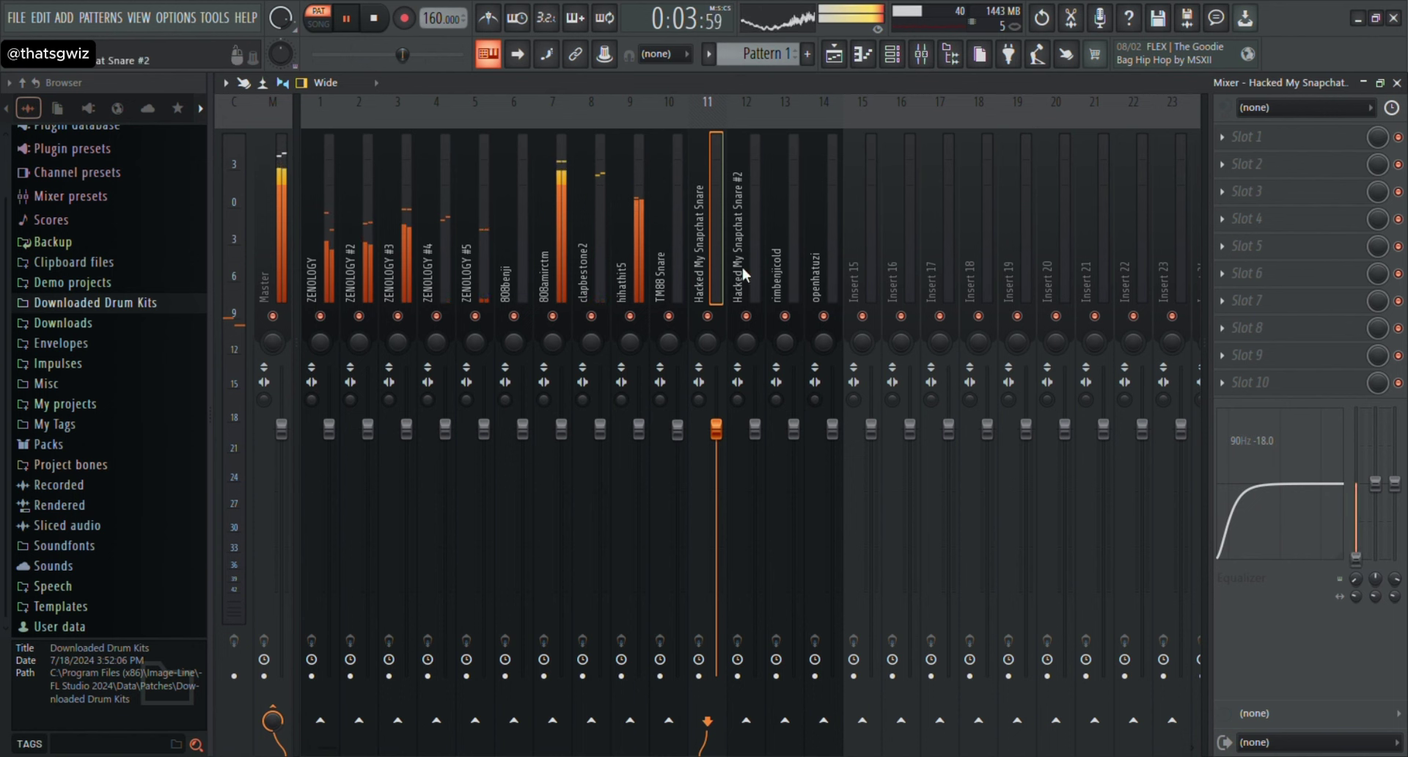
pyautogui.click(743, 275)
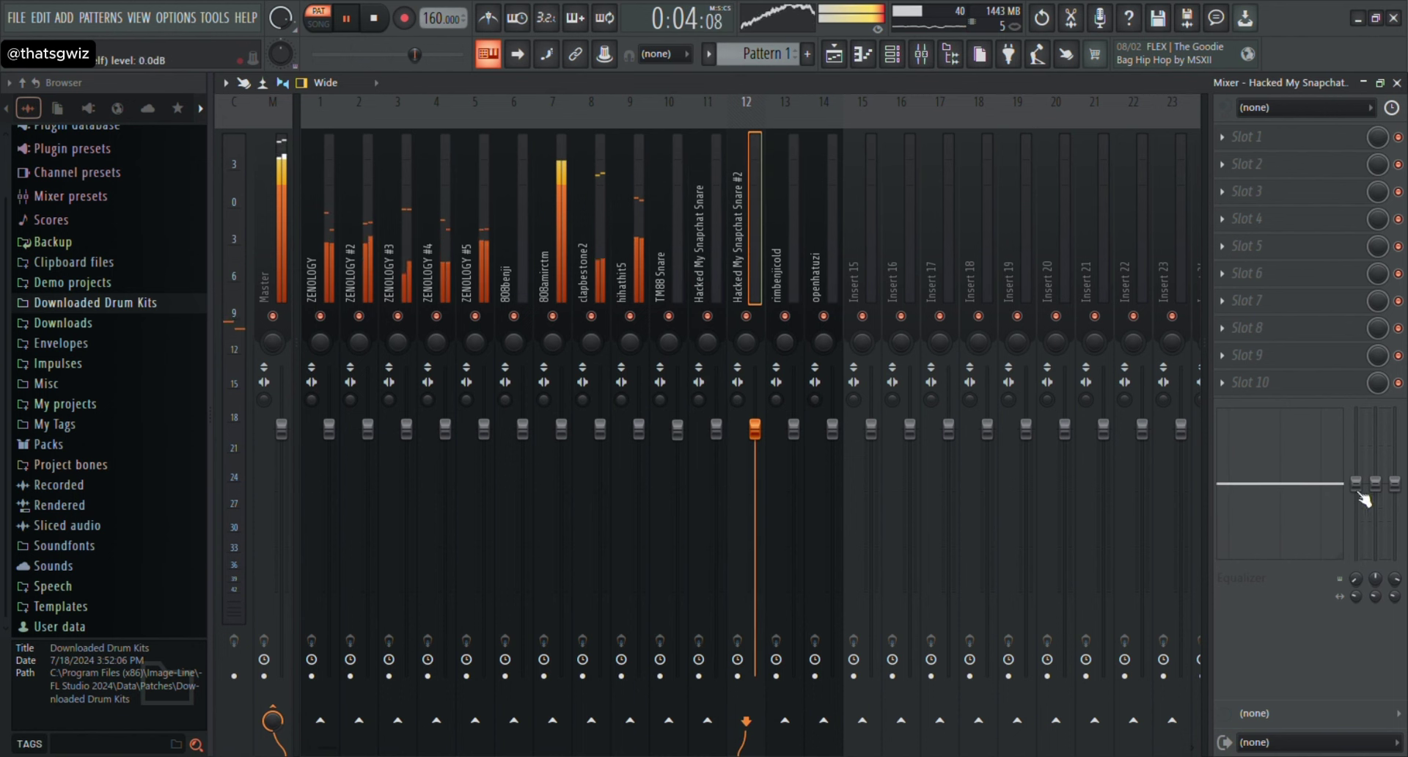
pyautogui.moveTo(1356, 484); pyautogui.dragTo(1356, 557)
pyautogui.click(795, 292)
pyautogui.moveTo(1356, 484); pyautogui.dragTo(1356, 557)
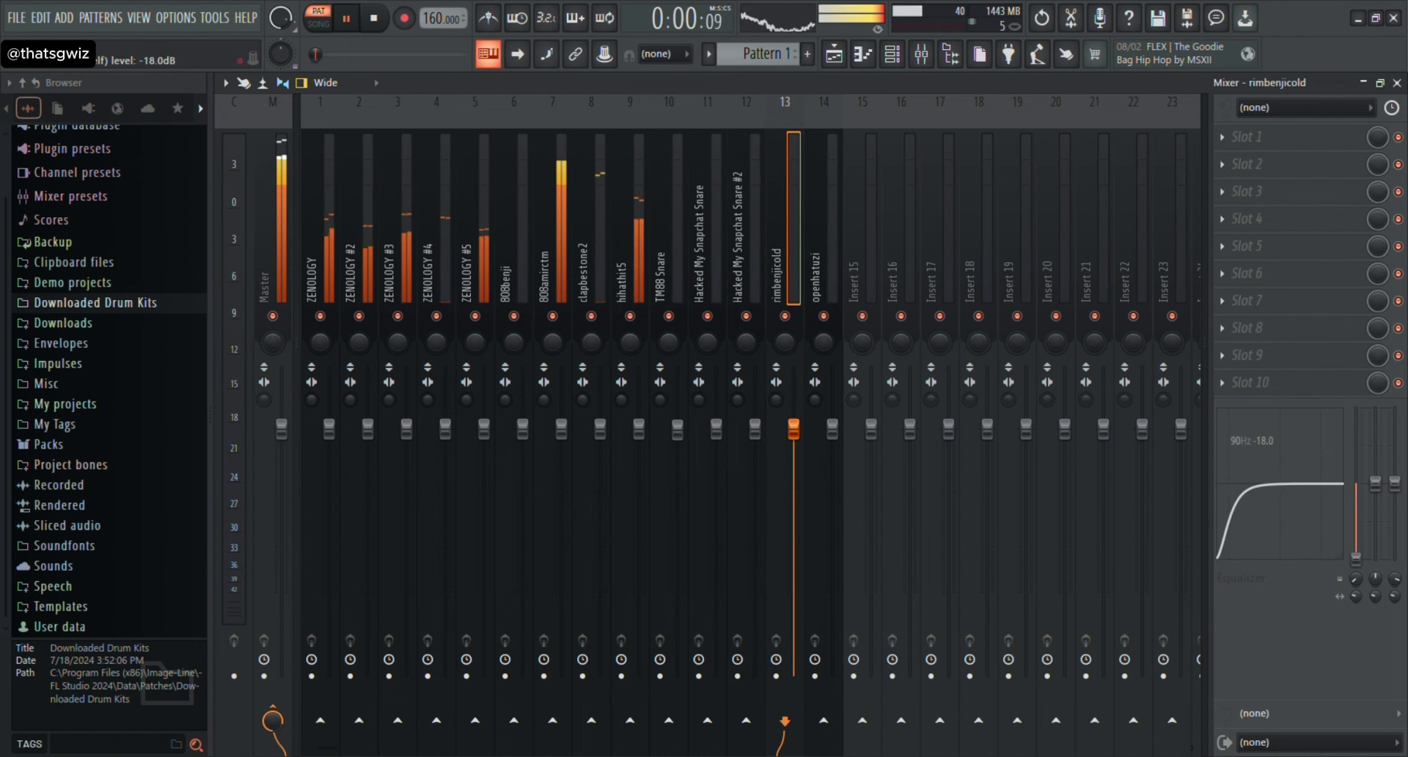
pyautogui.click(823, 283)
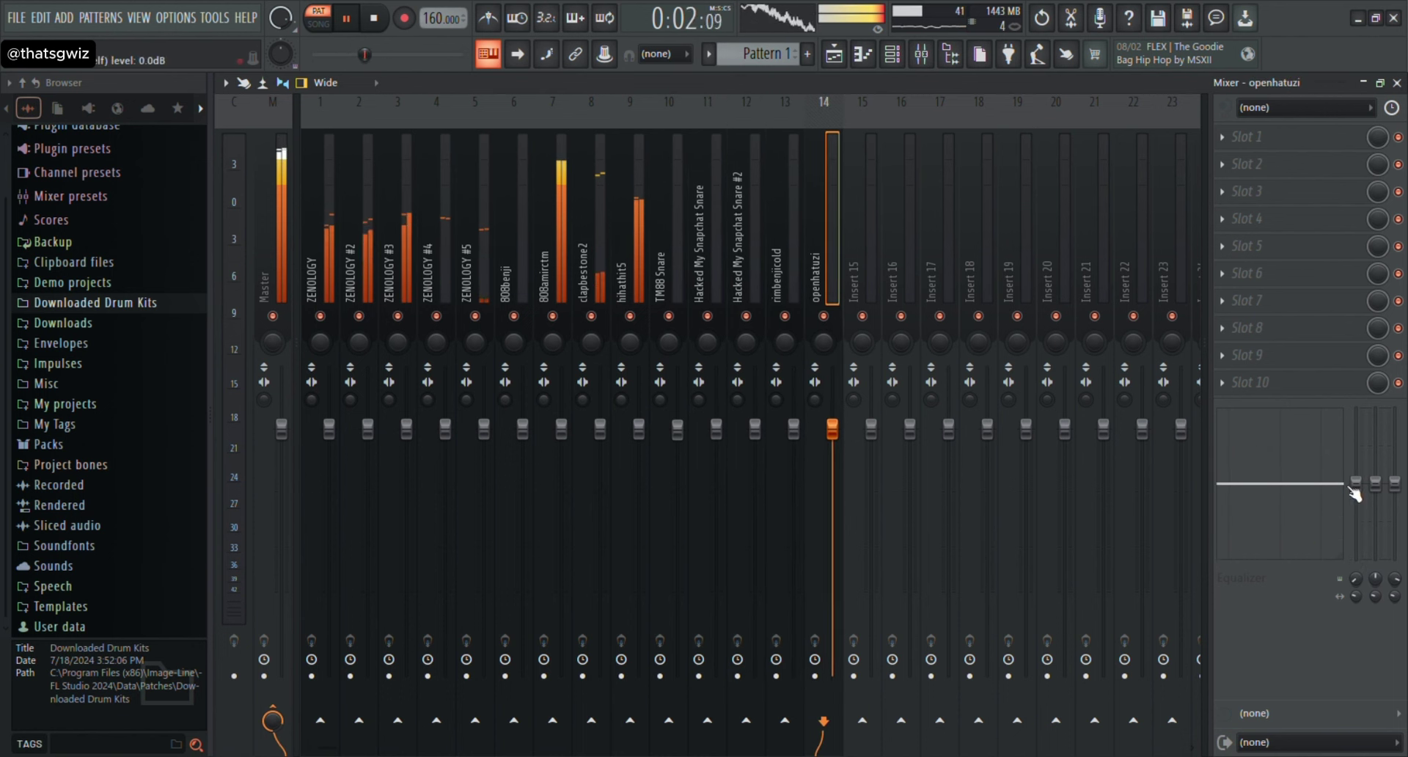
pyautogui.moveTo(1356, 484); pyautogui.dragTo(1356, 557)
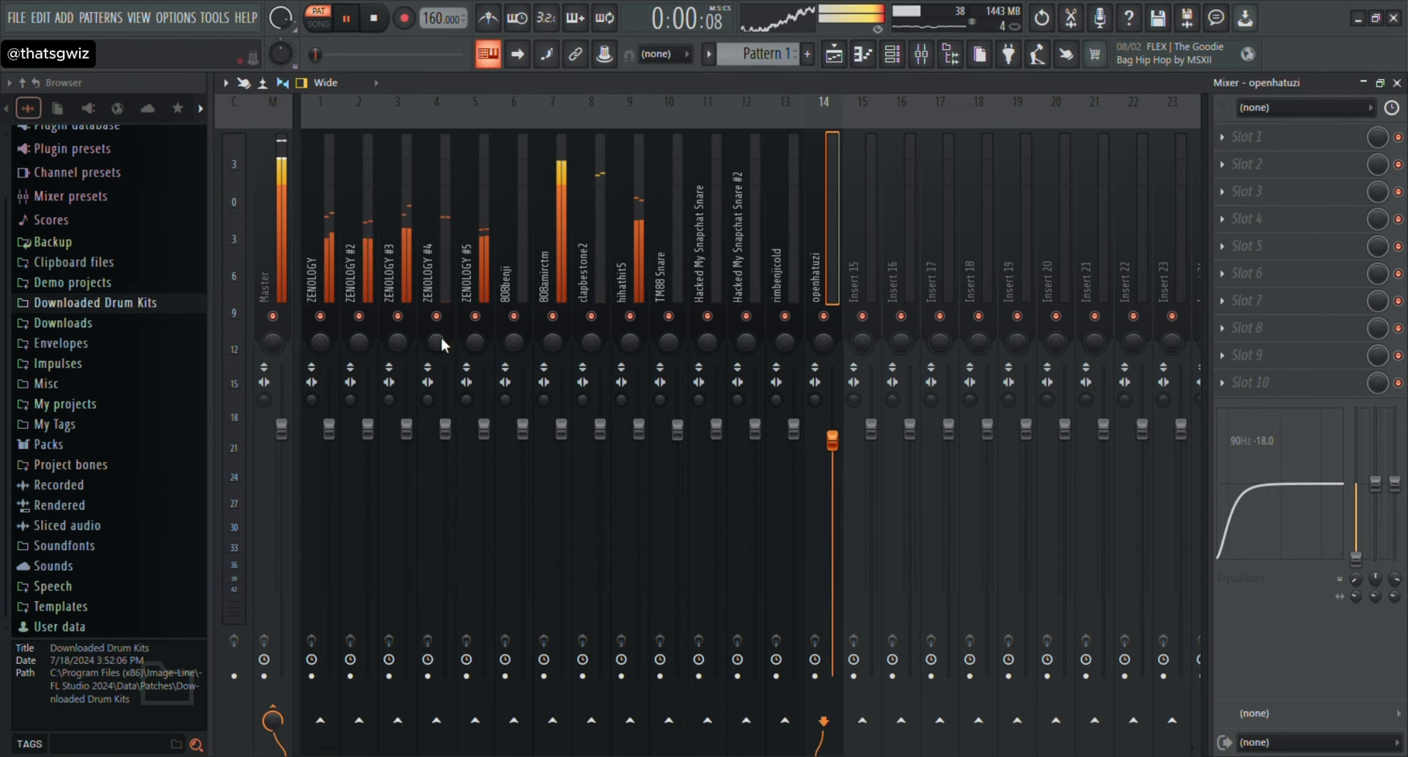
# Load an effect plugin into the first slot of the Master track and close the mixer.
pyautogui.click(273, 256)
pyautogui.click(1290, 143)
pyautogui.click(864, 299)
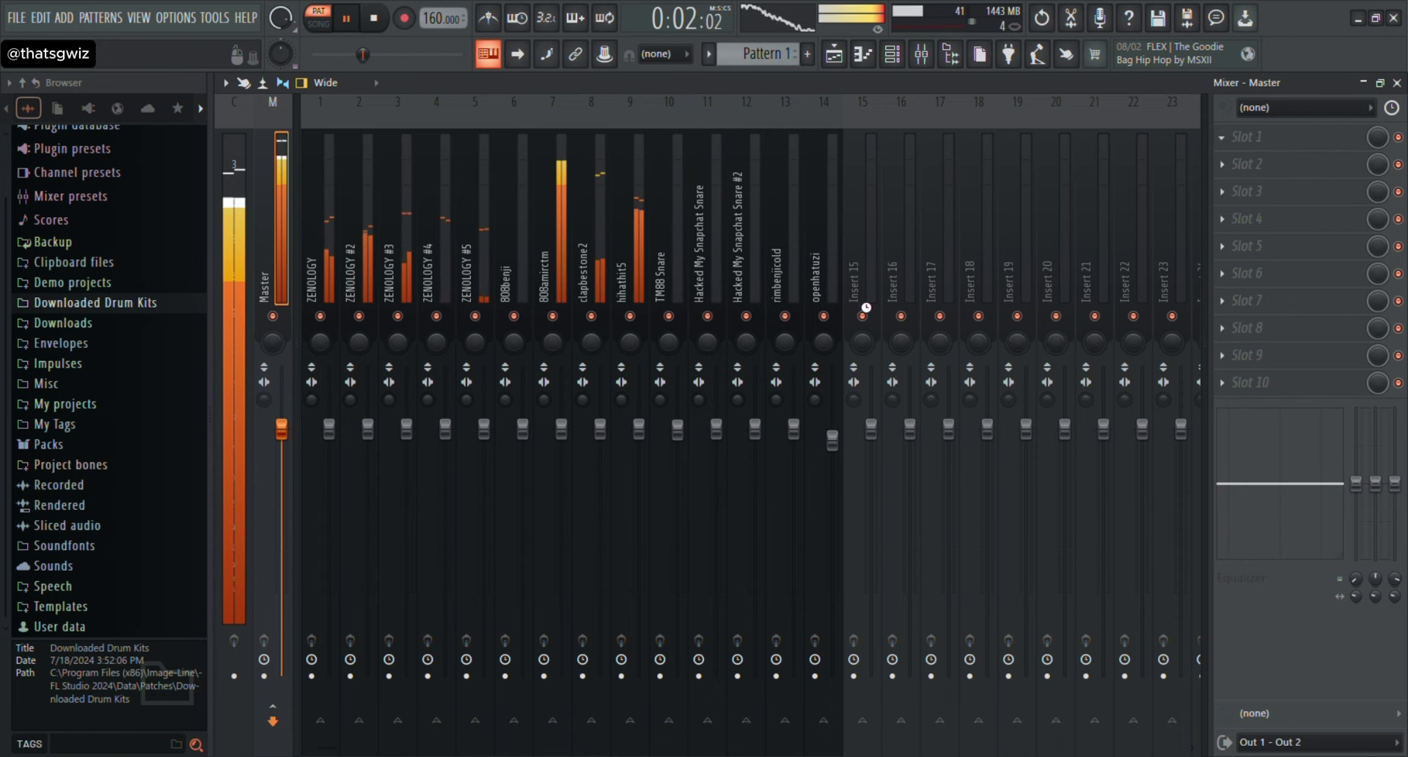
pyautogui.click(501, 210)
pyautogui.click(1396, 83)
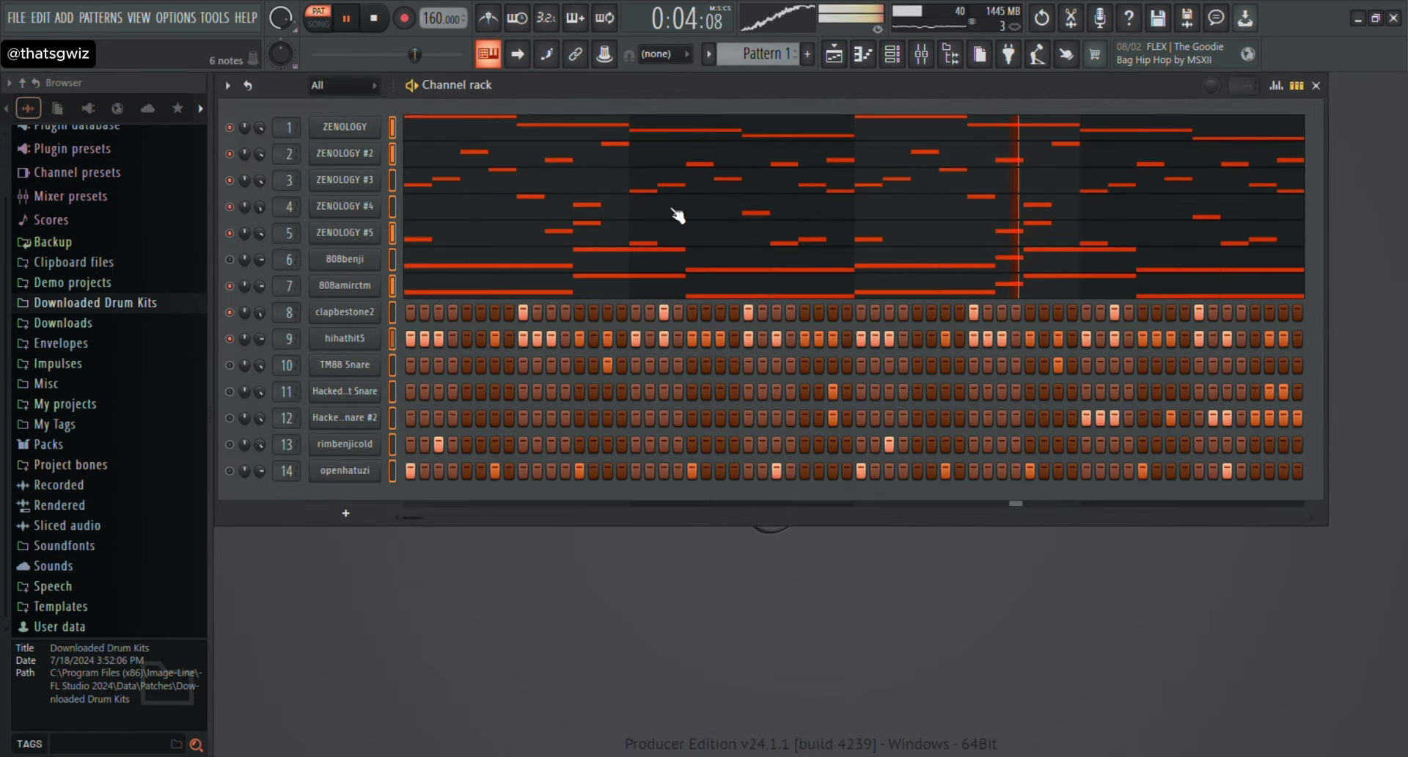
# Stop playback, unmute all muted channels and split Pattern 1 into one pattern per channel.
pyautogui.press('space')
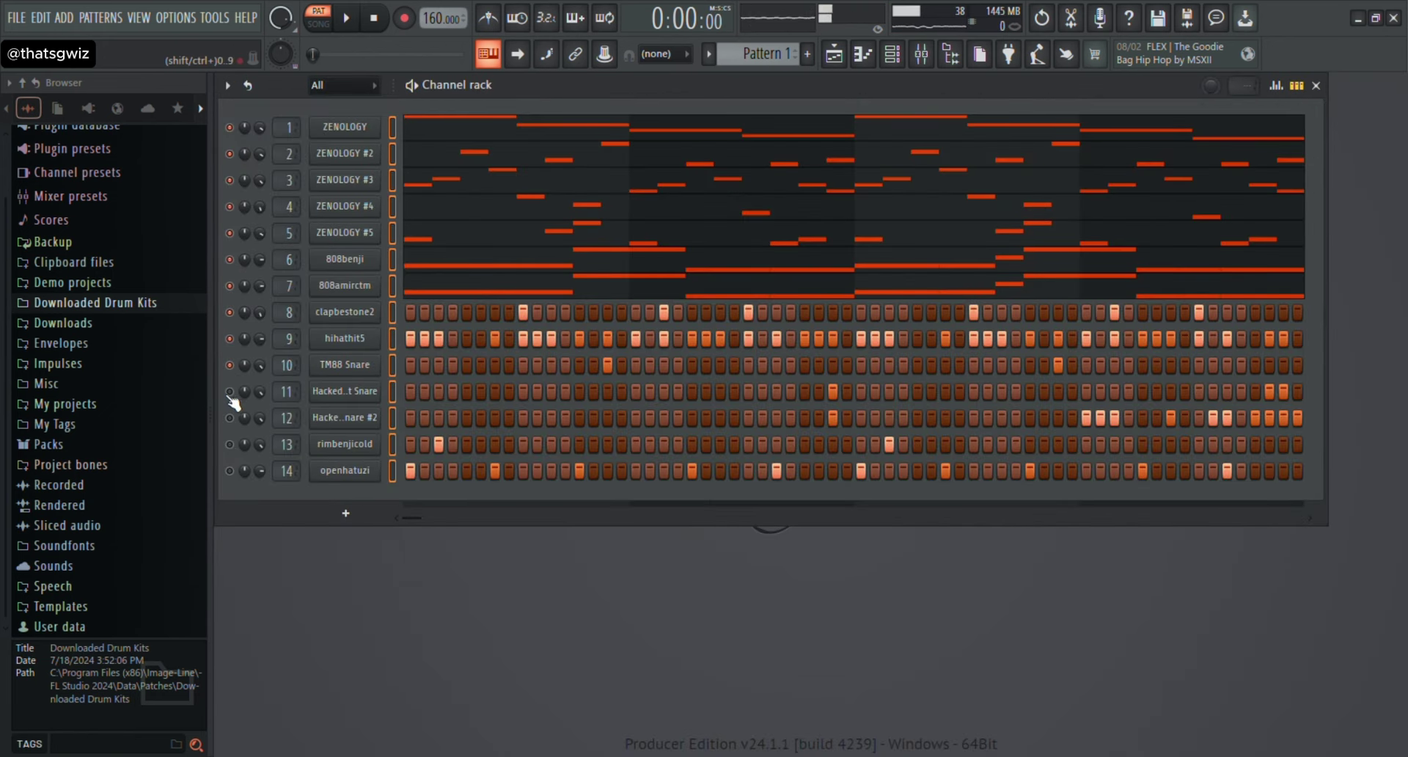
pyautogui.click(854, 307)
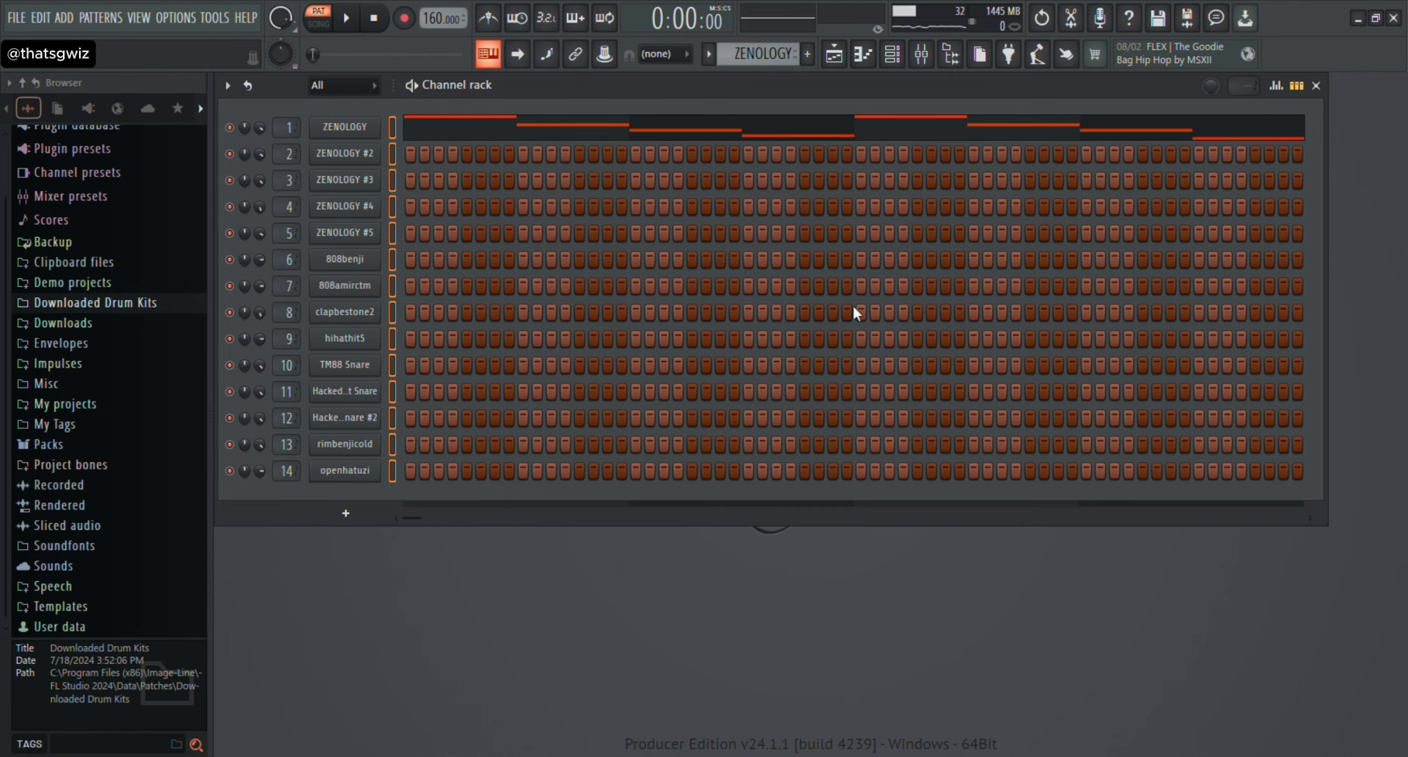
# Lay out the split patterns as repeating clips on playlist tracks 1 to 14.
pyautogui.click(831, 50)
pyautogui.click(305, 157)
# Clear bars 1–8 on playlist tracks 2 to 14, keeping only the first ZENOLOGY melody for the intro.
pyautogui.moveTo(499, 601); pyautogui.dragTo(534, 228)
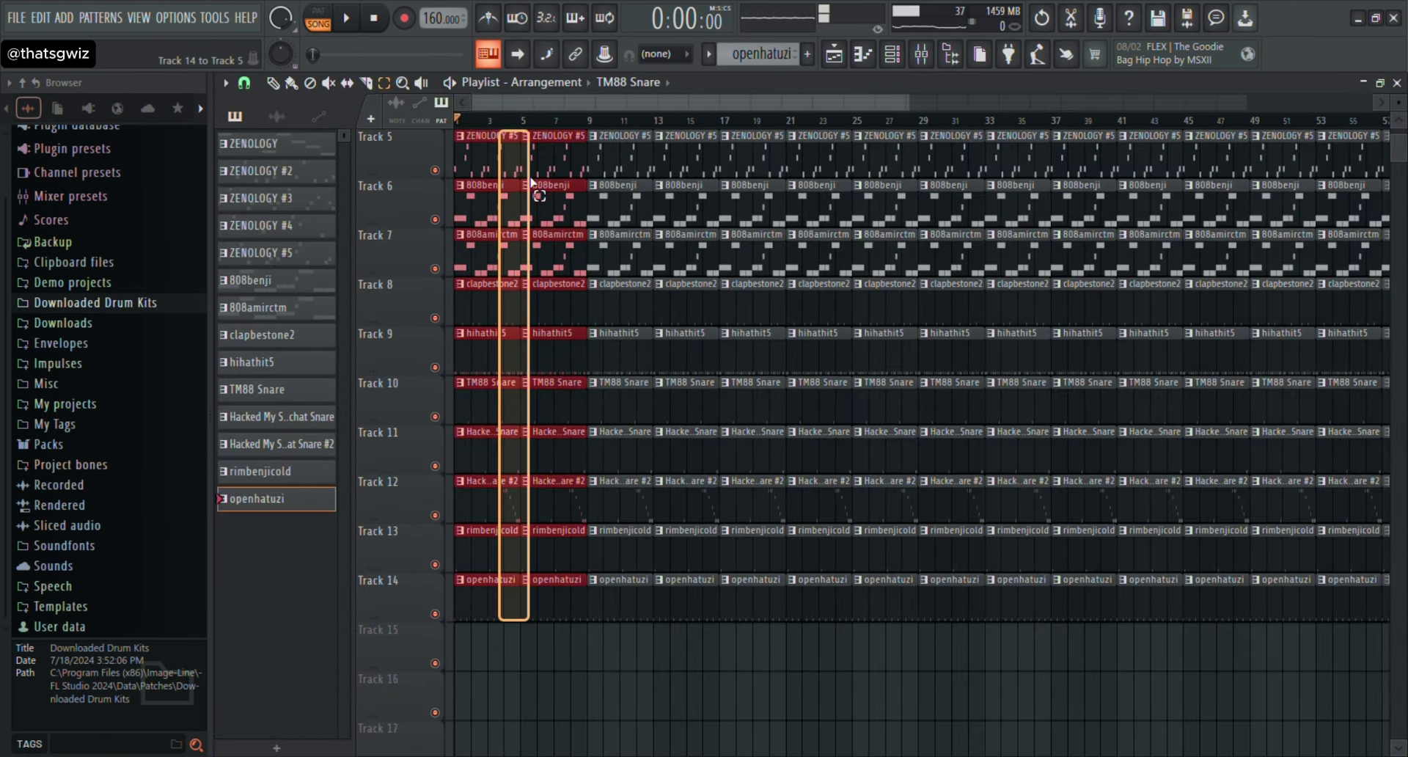
pyautogui.press('Delete')
pyautogui.press('space')
pyautogui.scroll(3, 531, 396)
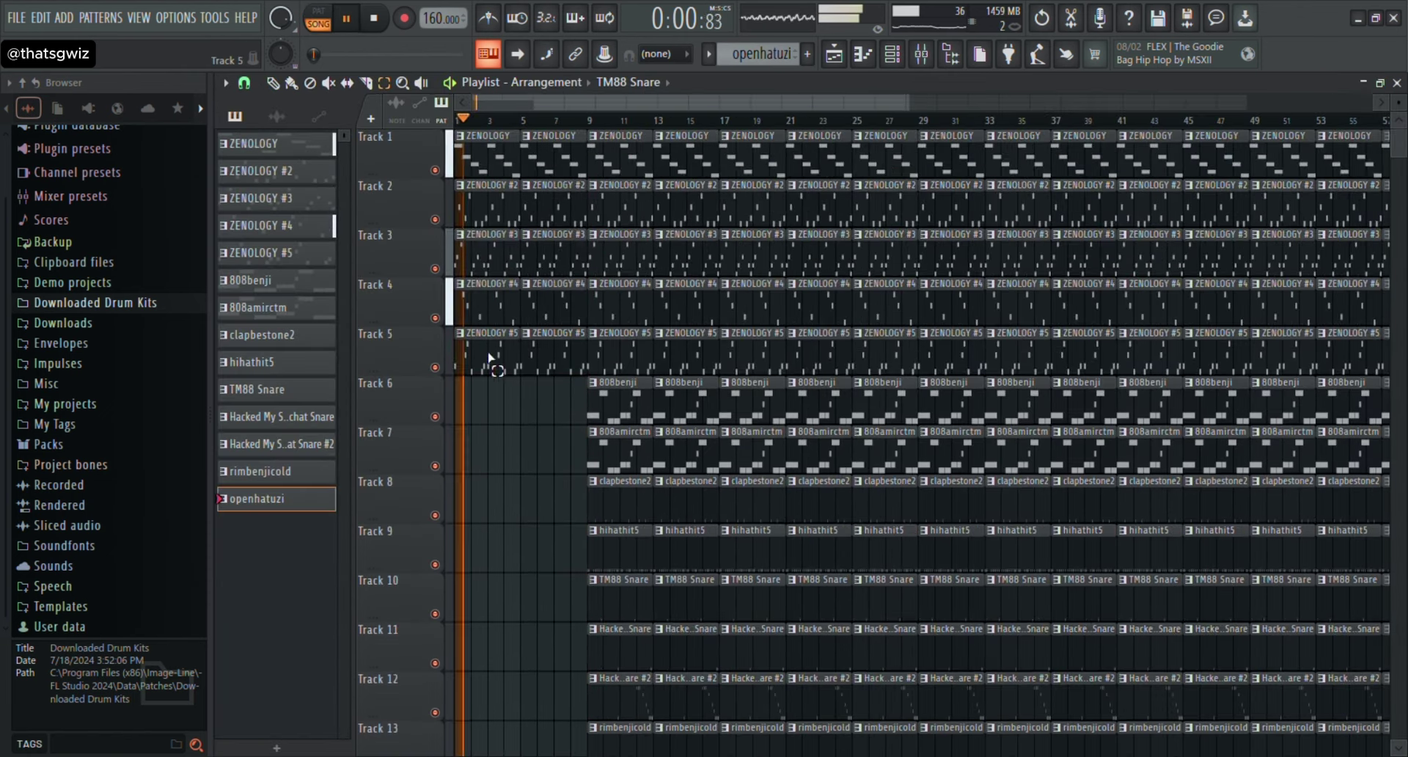
pyautogui.moveTo(489, 357); pyautogui.dragTo(480, 176)
pyautogui.press('Delete')
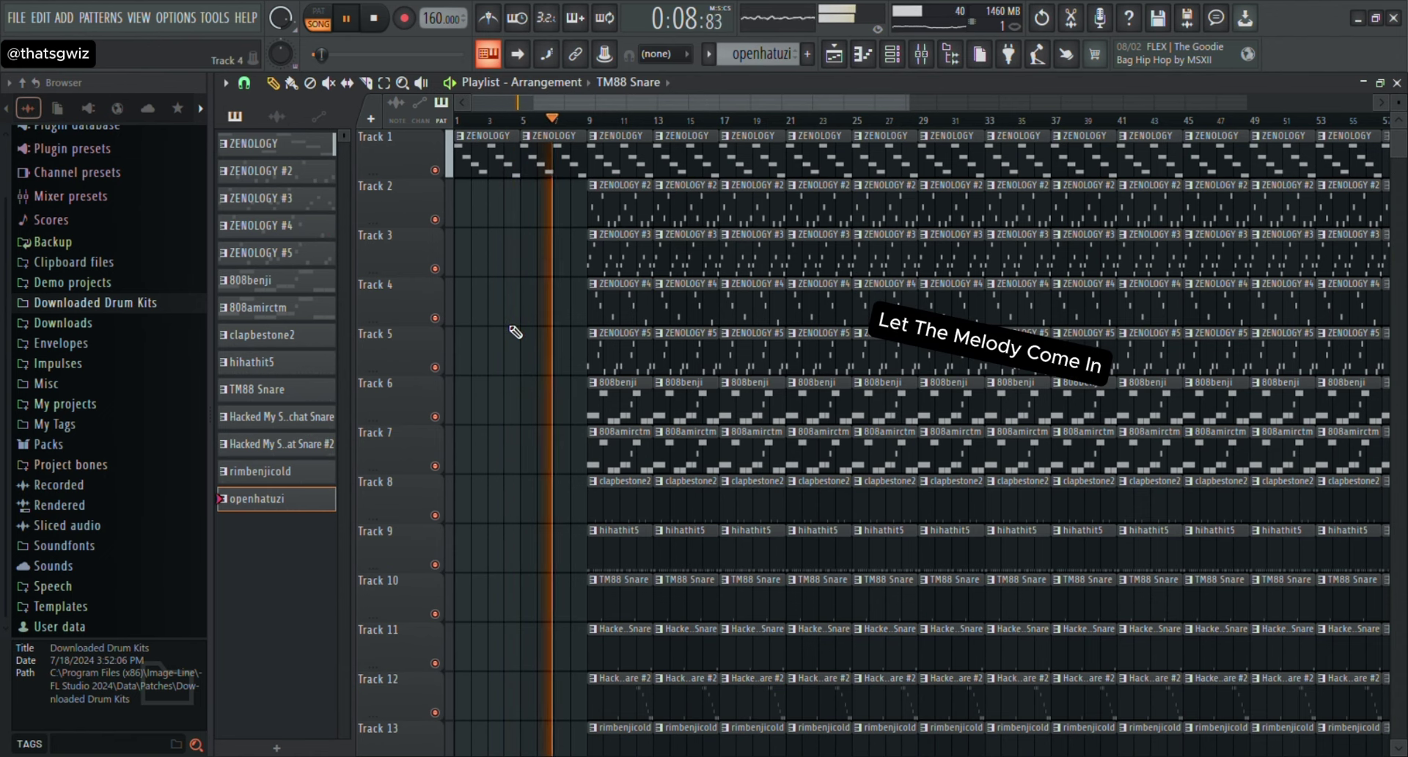
# Delete the 808amirctm, ZENOLOGY #3, ZENOLOGY #4 and ZENOLOGY #5 clips from bars 9–16.
pyautogui.rightClick(635, 460)
pyautogui.rightClick(685, 451)
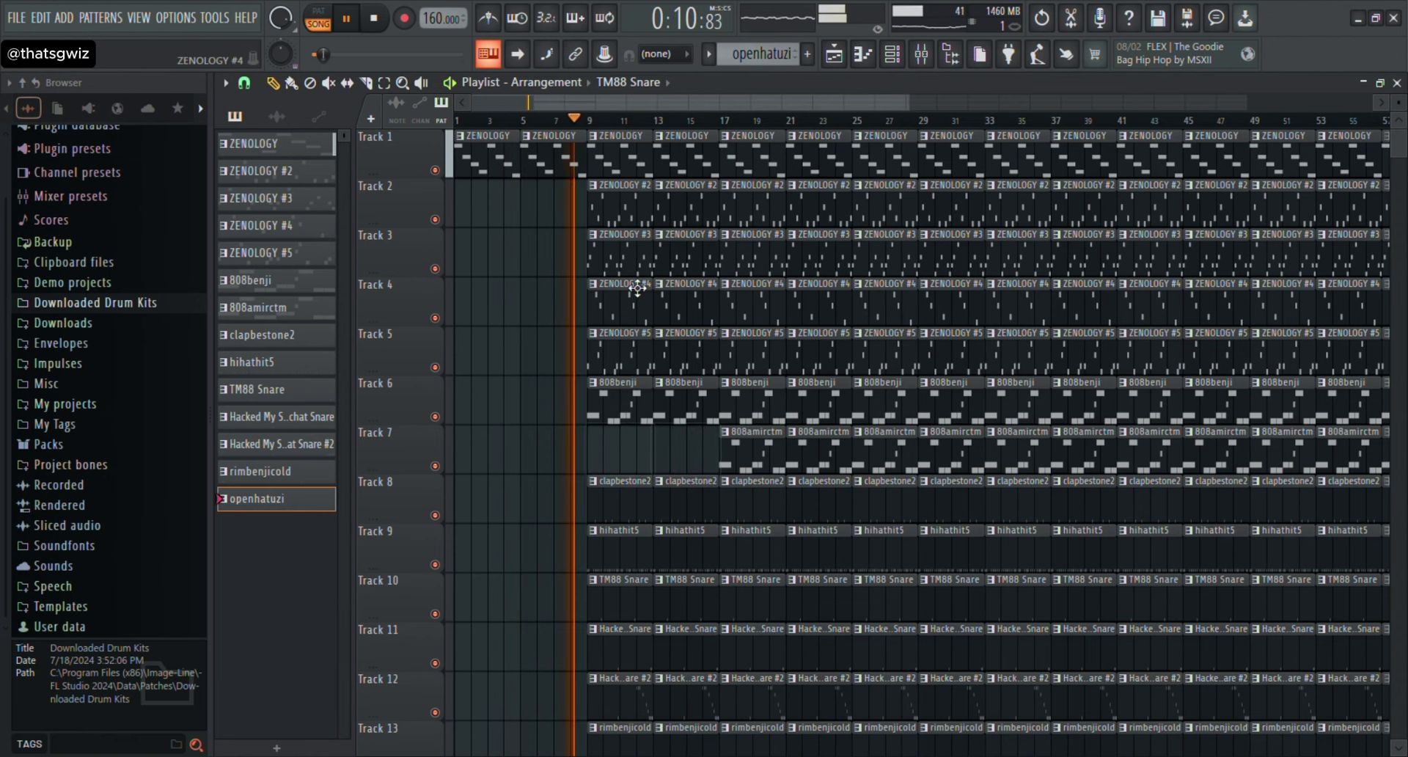
pyautogui.rightClick(632, 261)
pyautogui.rightClick(635, 300)
pyautogui.rightClick(679, 308)
pyautogui.rightClick(671, 340)
pyautogui.rightClick(679, 261)
pyautogui.rightClick(616, 334)
# Trim the openhatuzi clip at bar 9 to a short hit and delete the openhatuzi clip at bar 13.
pyautogui.scroll(-4, 638, 355)
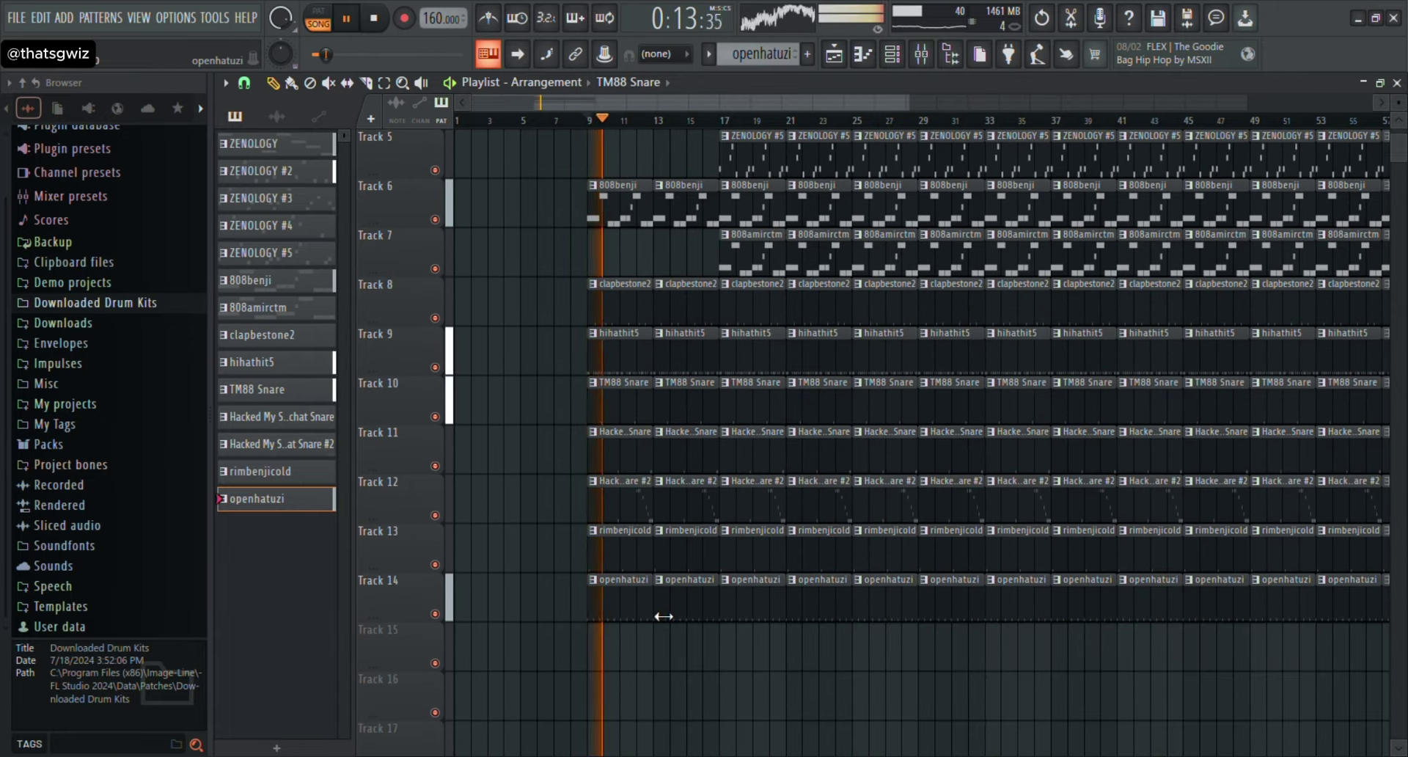
pyautogui.moveTo(650, 616); pyautogui.dragTo(584, 637)
pyautogui.scroll(1, 583, 638)
pyautogui.scroll(3, 586, 638)
pyautogui.scroll(-3, 751, 626)
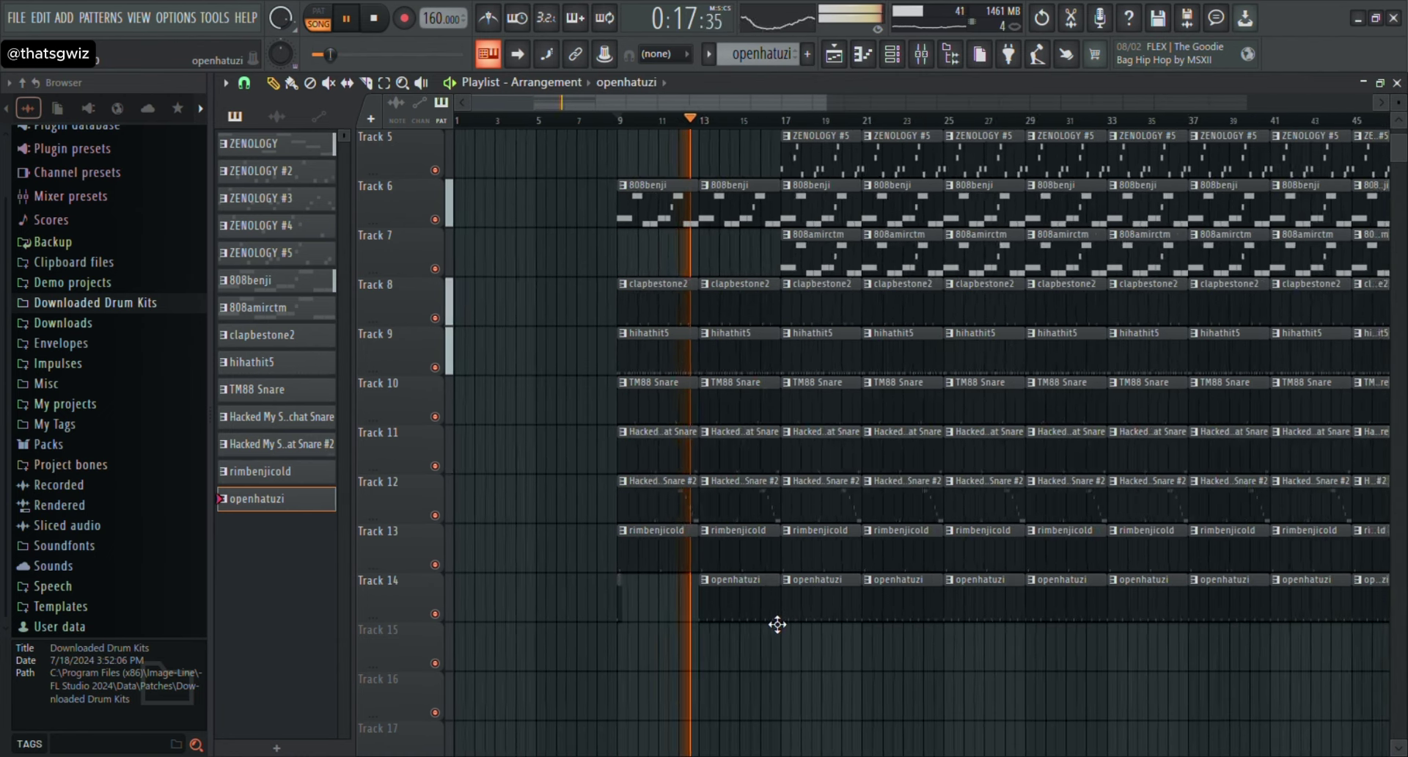
pyautogui.scroll(-1, 756, 620)
pyautogui.press('space')
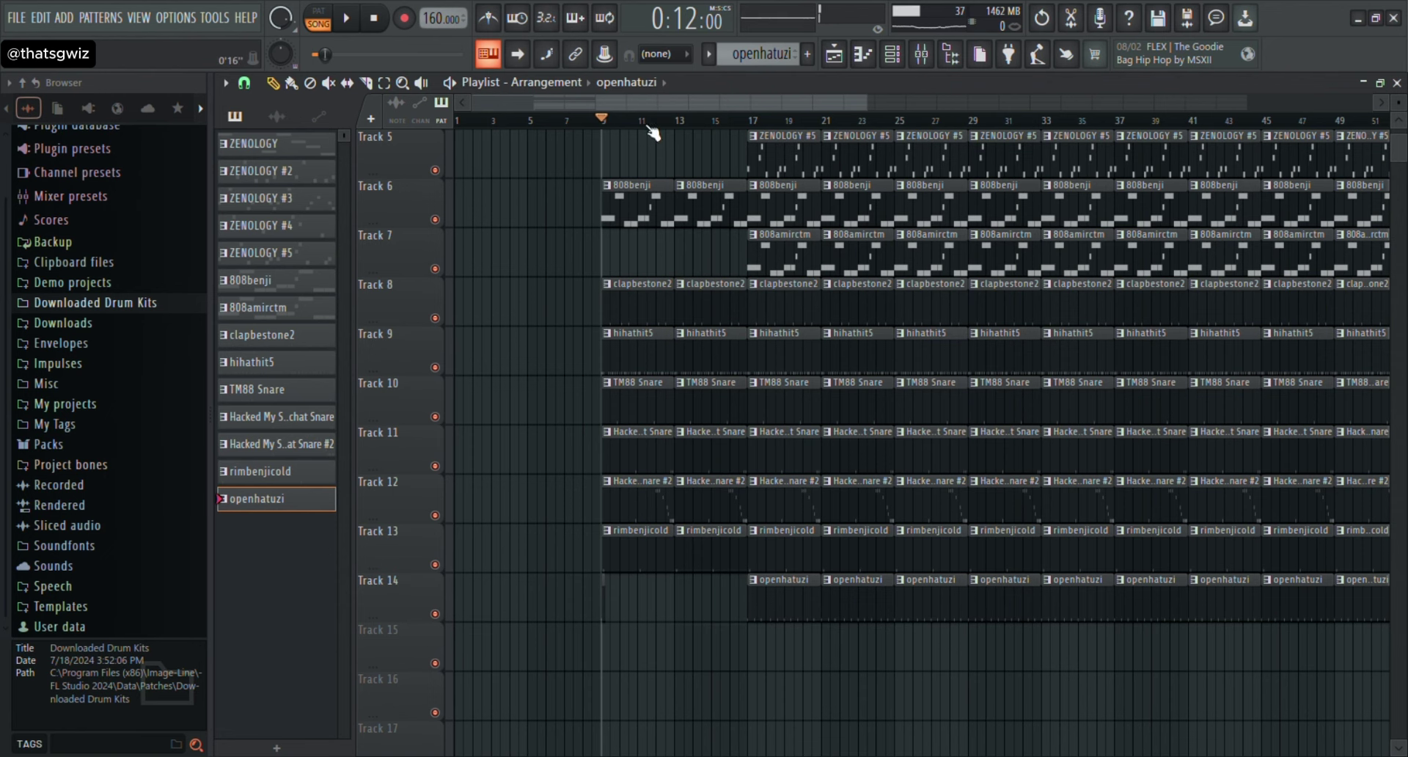
# In bars 9–16, delete the TM88 Snare and rimbenjicold clips, Hacked My Snapchat Snare #2 at bar 9 and Hacked My Snapchat Snare at bar 13.
pyautogui.scroll(-2, 646, 123)
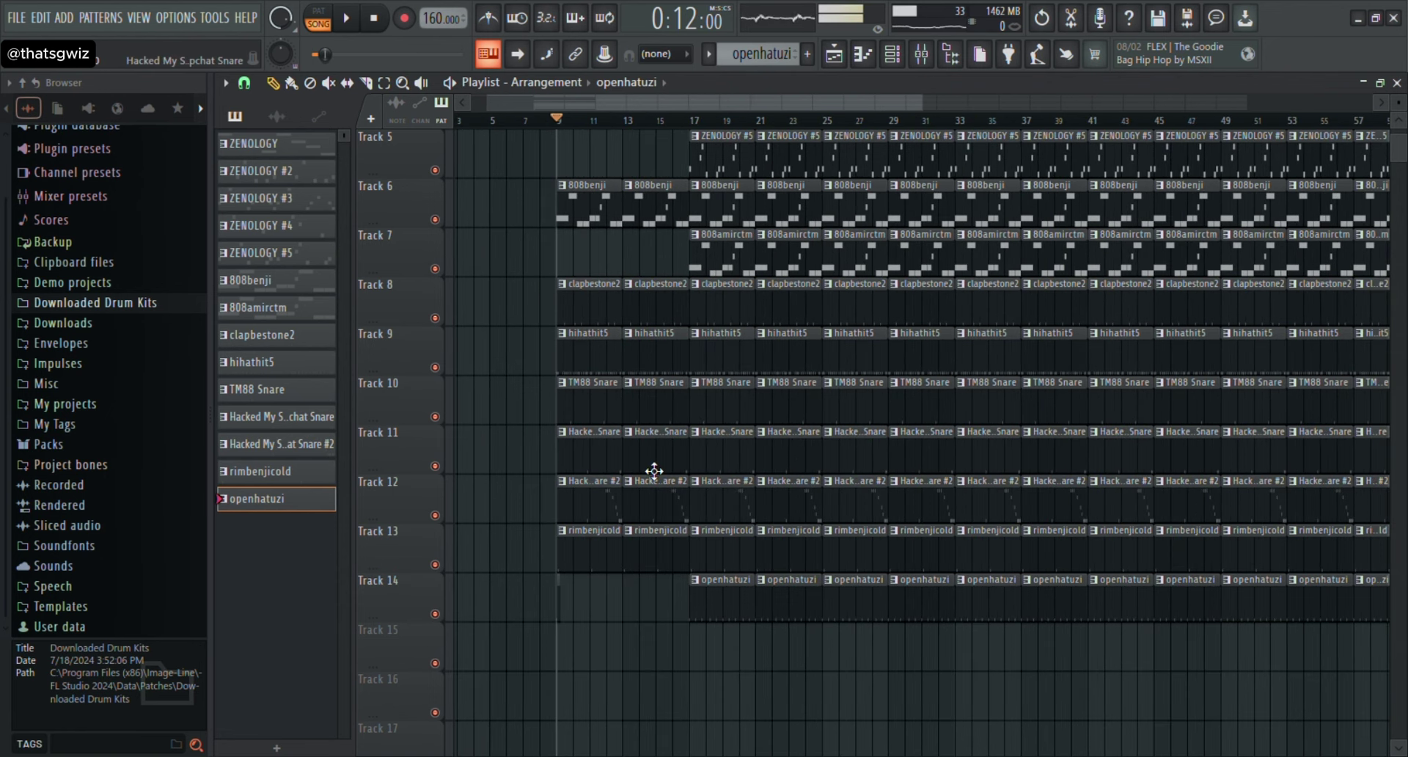
pyautogui.press('space')
pyautogui.rightClick(612, 407)
pyautogui.rightClick(653, 408)
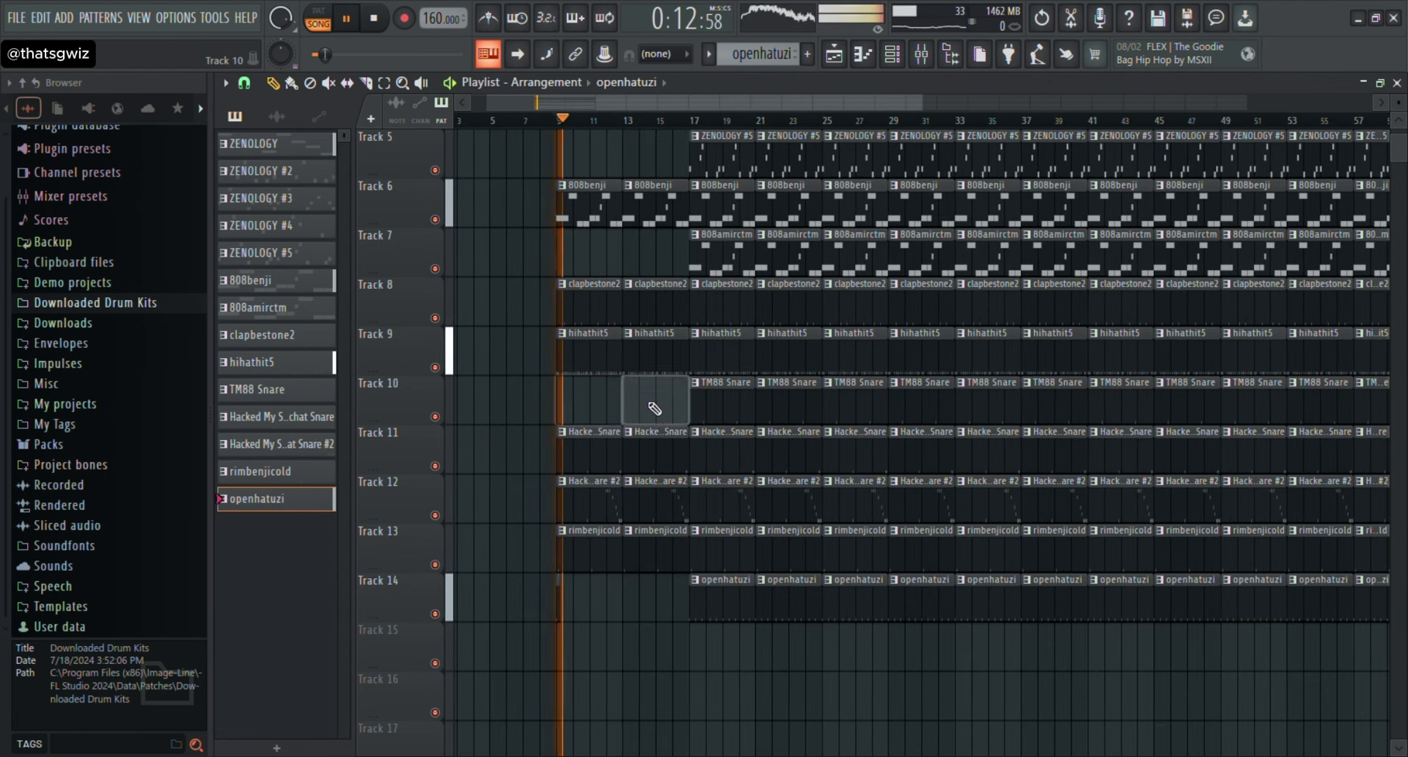
pyautogui.rightClick(602, 511)
pyautogui.rightClick(638, 456)
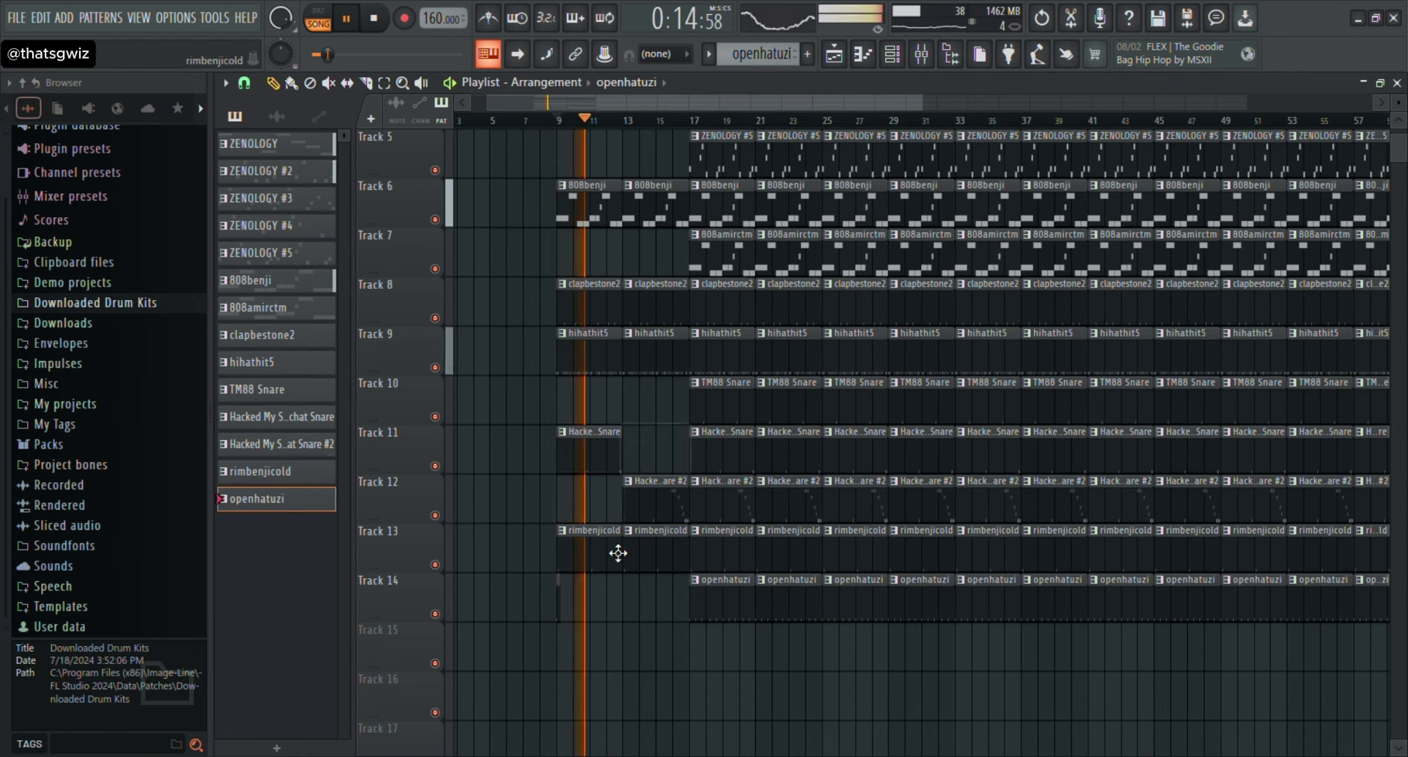
pyautogui.rightClick(617, 550)
pyautogui.rightClick(632, 549)
# Delete the 808amirctm, ZENOLOGY #4 and ZENOLOGY #5 clips from bars 17–24.
pyautogui.scroll(4, 680, 357)
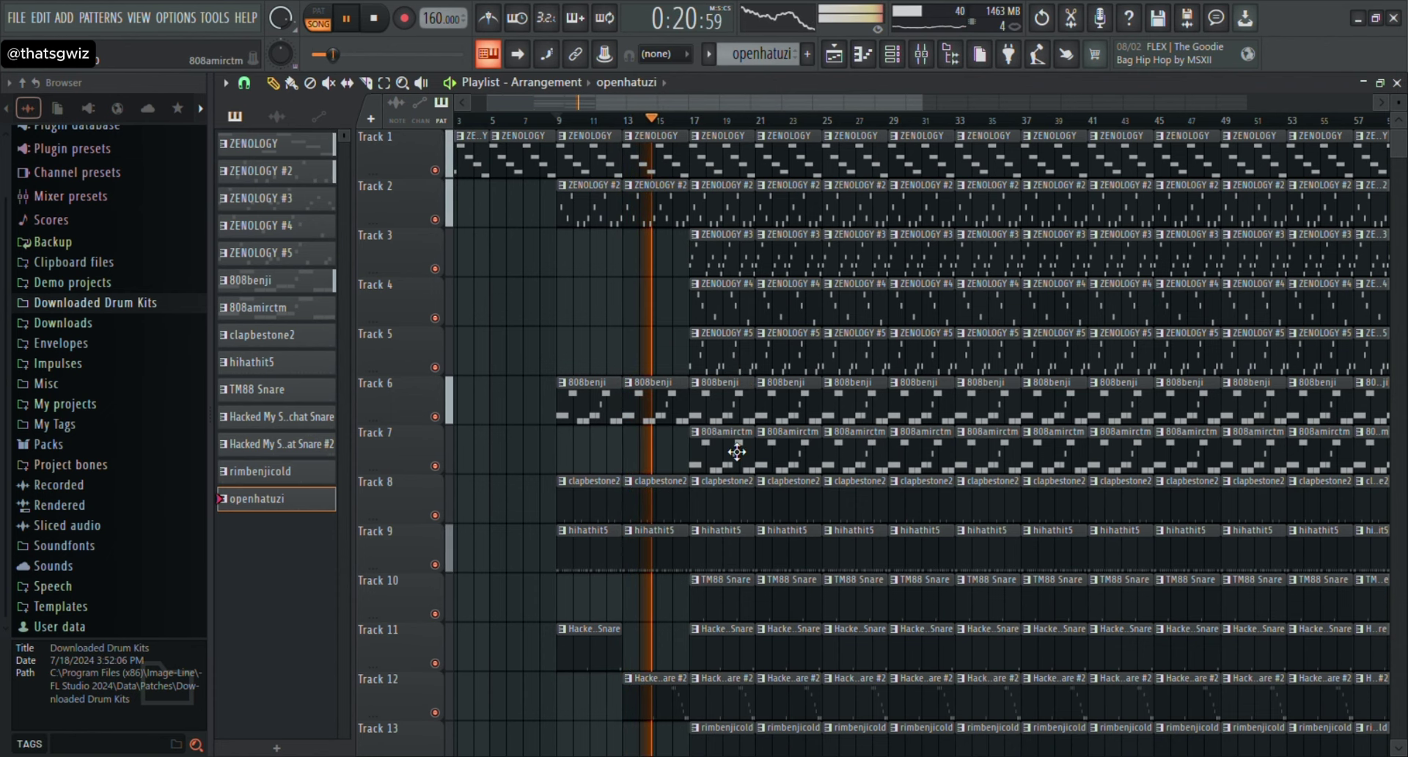
pyautogui.rightClick(722, 449)
pyautogui.rightClick(789, 449)
pyautogui.rightClick(722, 352)
pyautogui.rightClick(722, 300)
pyautogui.rightClick(780, 333)
# Delete the Hacked My Snapchat Snare #2 clip at bar 17 and the Hacked My Snapchat Snare clip at bar 21.
pyautogui.scroll(-3, 780, 344)
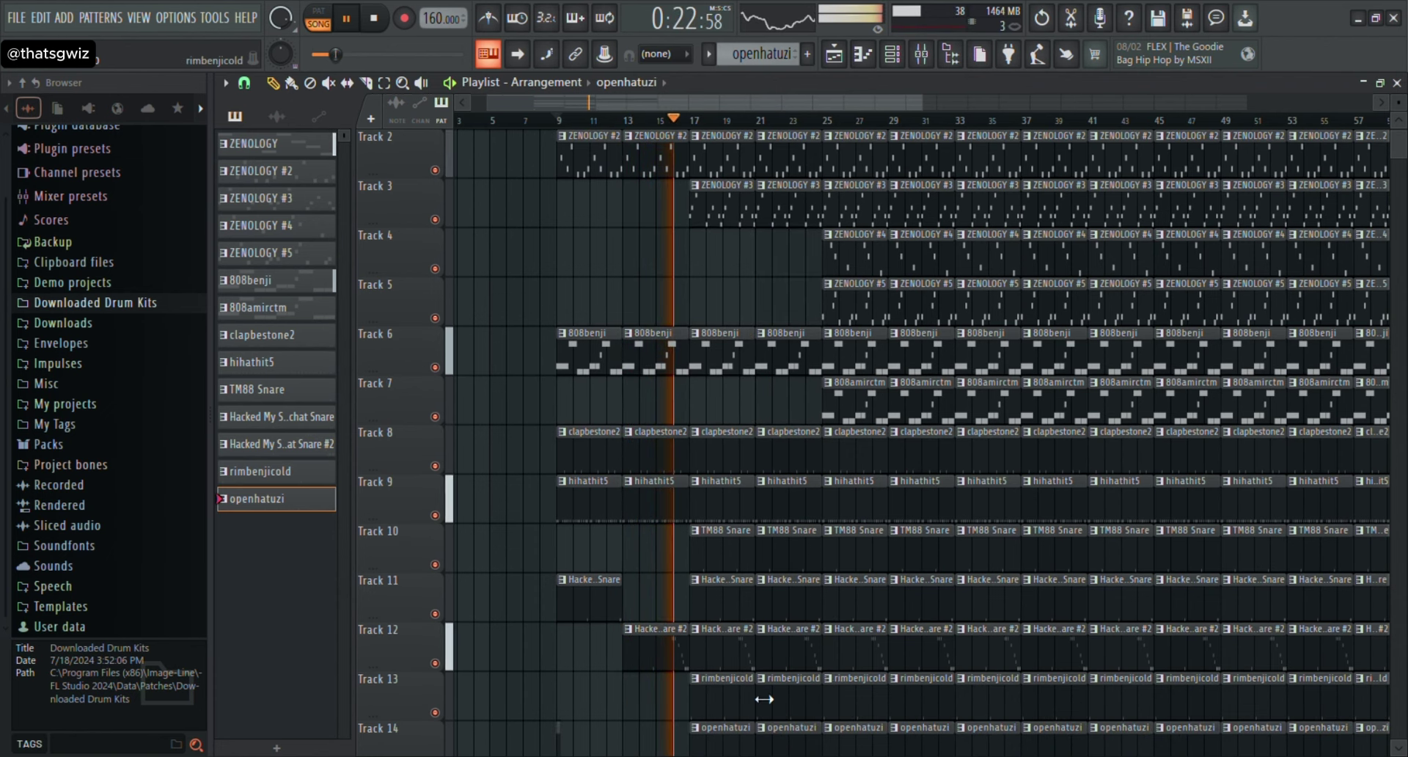
pyautogui.rightClick(736, 561)
pyautogui.rightClick(798, 491)
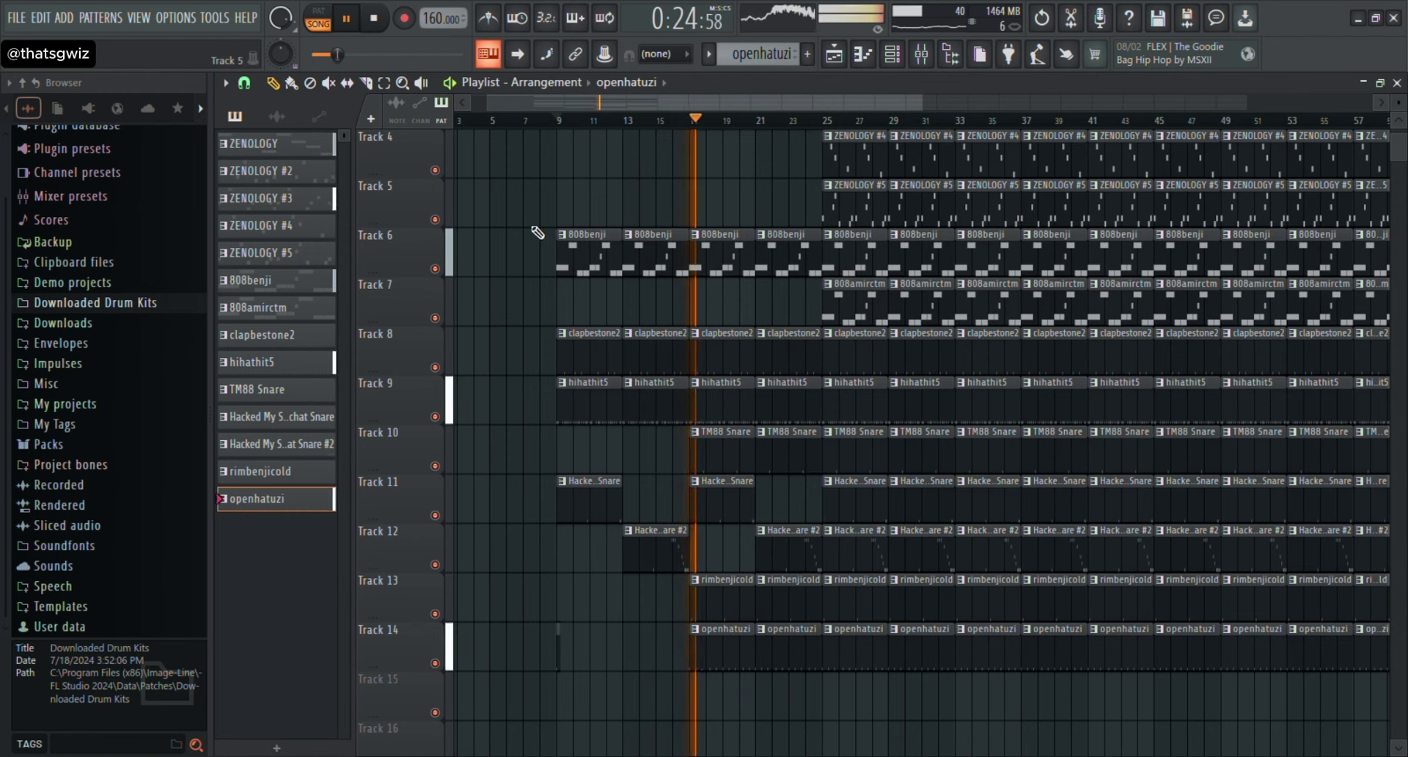
# Delete the ZENOLOGY #2, ZENOLOGY #5 and 808benji clips from bars 25–32.
pyautogui.moveTo(573, 104)
pyautogui.mouseDown()
pyautogui.moveTo(631, 119)
pyautogui.moveTo(596, 96)
pyautogui.mouseUp()
pyautogui.scroll(3, 745, 452)
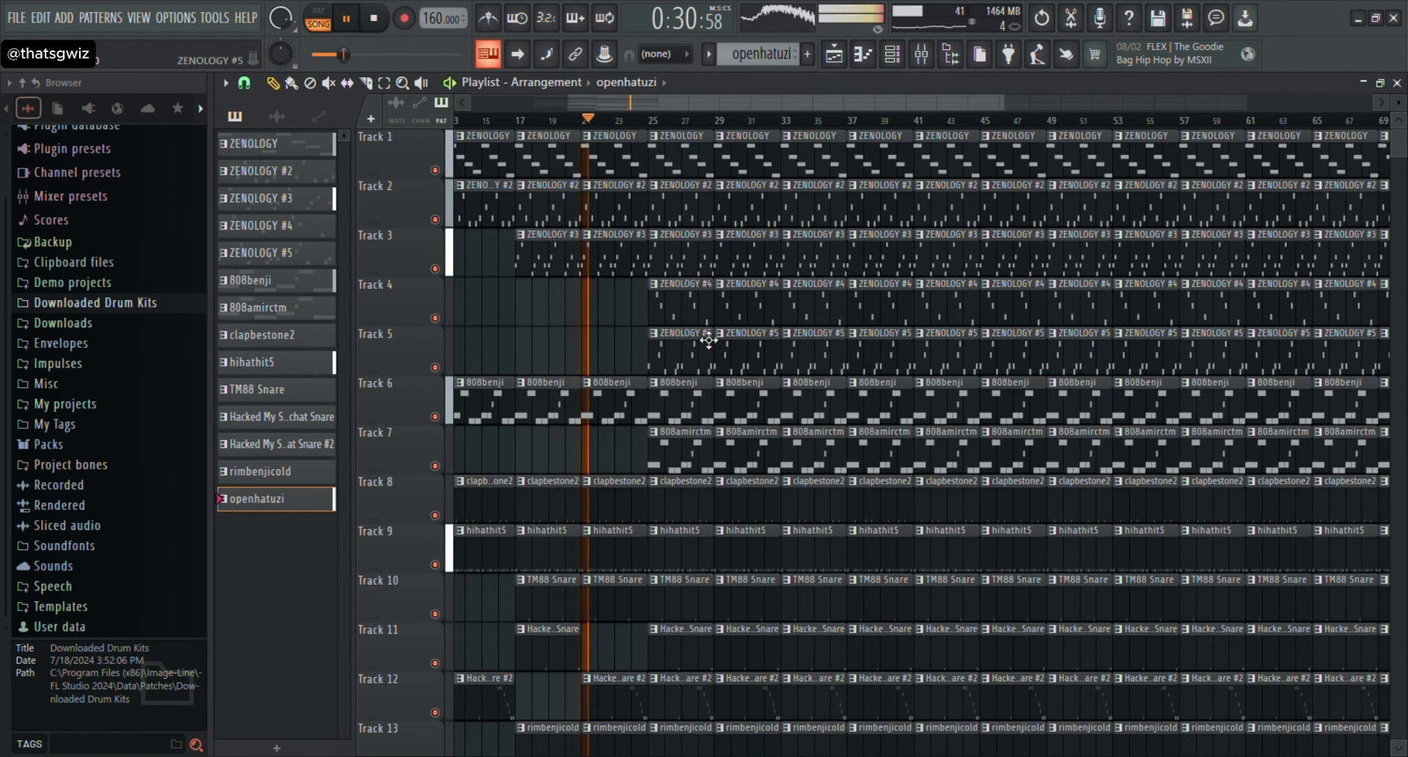
pyautogui.rightClick(693, 207)
pyautogui.rightClick(739, 207)
pyautogui.rightClick(740, 348)
pyautogui.rightClick(703, 350)
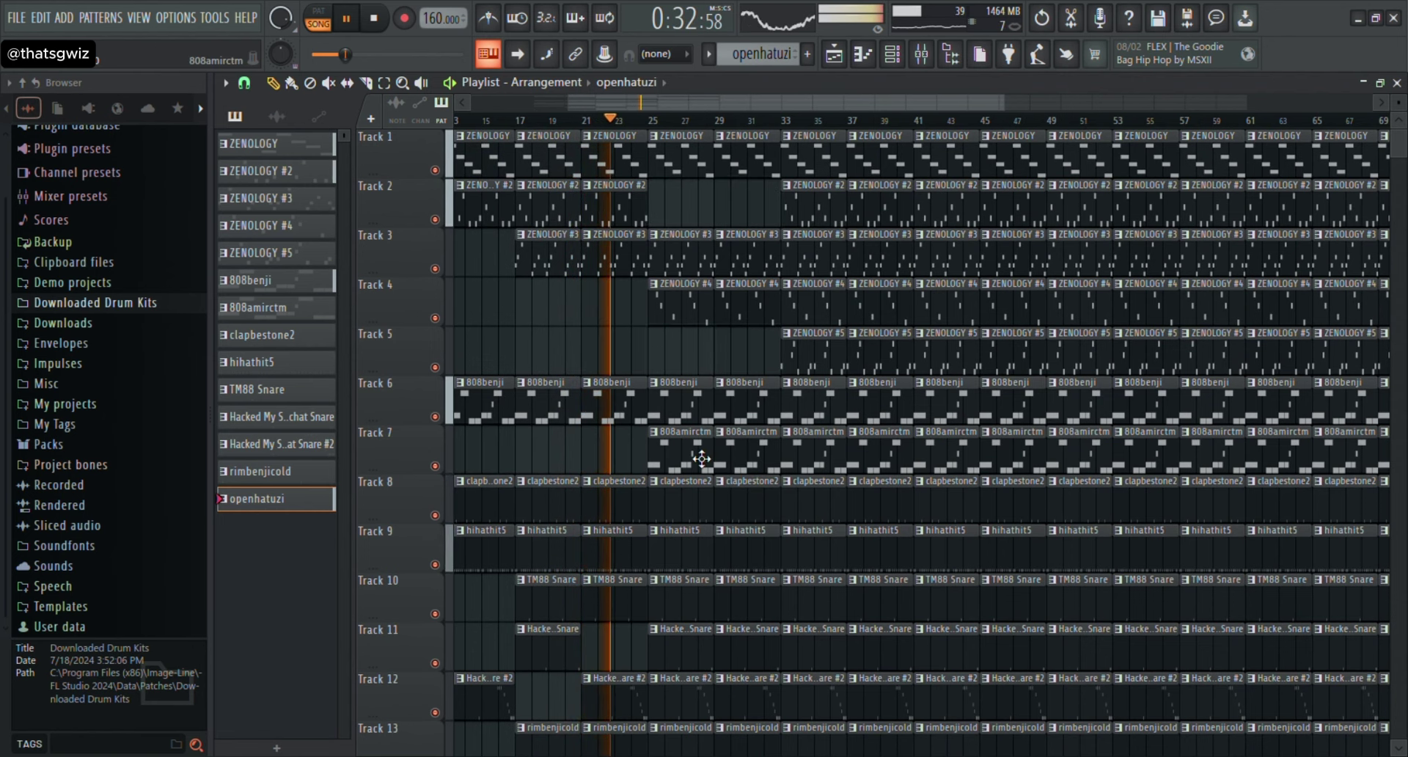
pyautogui.rightClick(682, 404)
pyautogui.rightClick(745, 405)
# Trim the openhatuzi clip at bar 25 to a short hit and delete the openhatuzi clips from bars 29–40.
pyautogui.scroll(-3, 749, 604)
pyautogui.rightClick(682, 663)
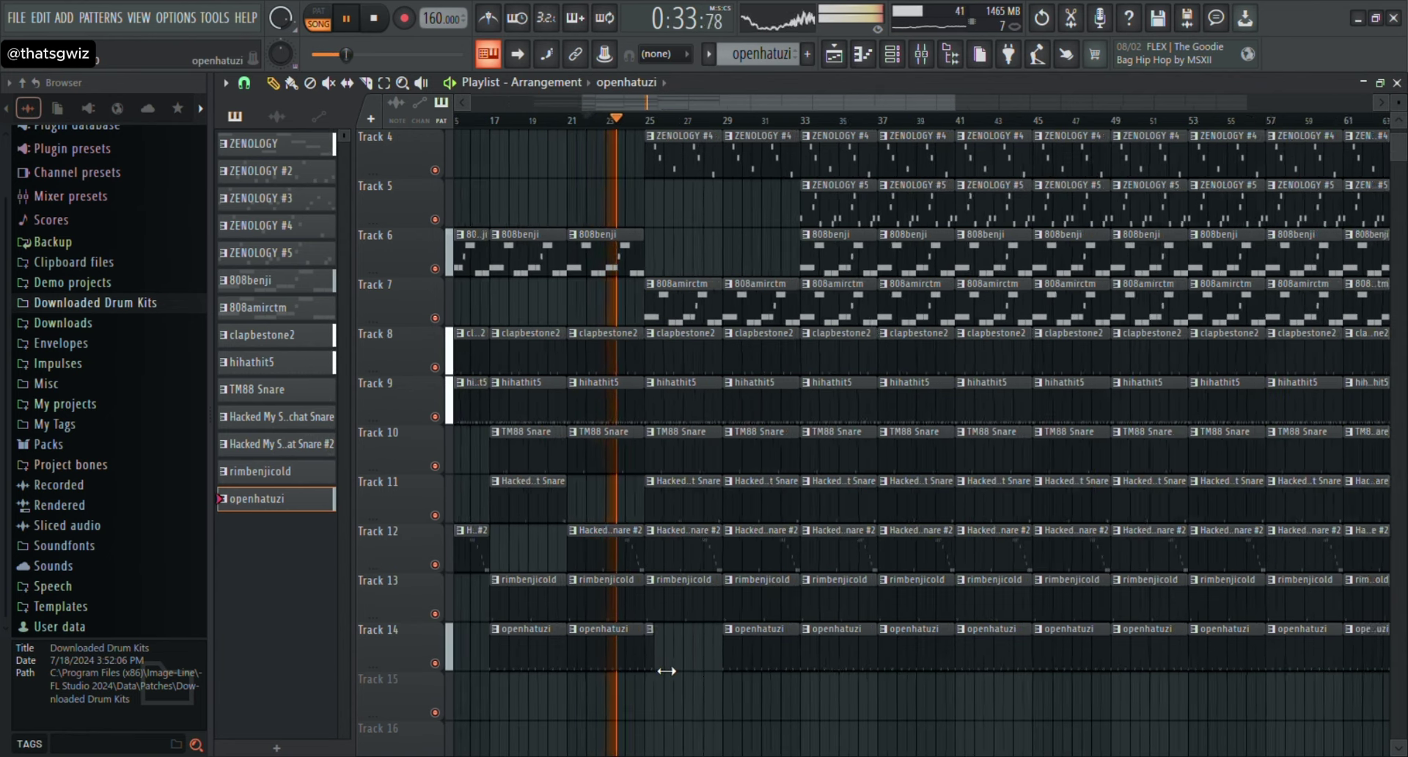
pyautogui.rightClick(755, 655)
pyautogui.rightClick(806, 664)
pyautogui.rightClick(869, 664)
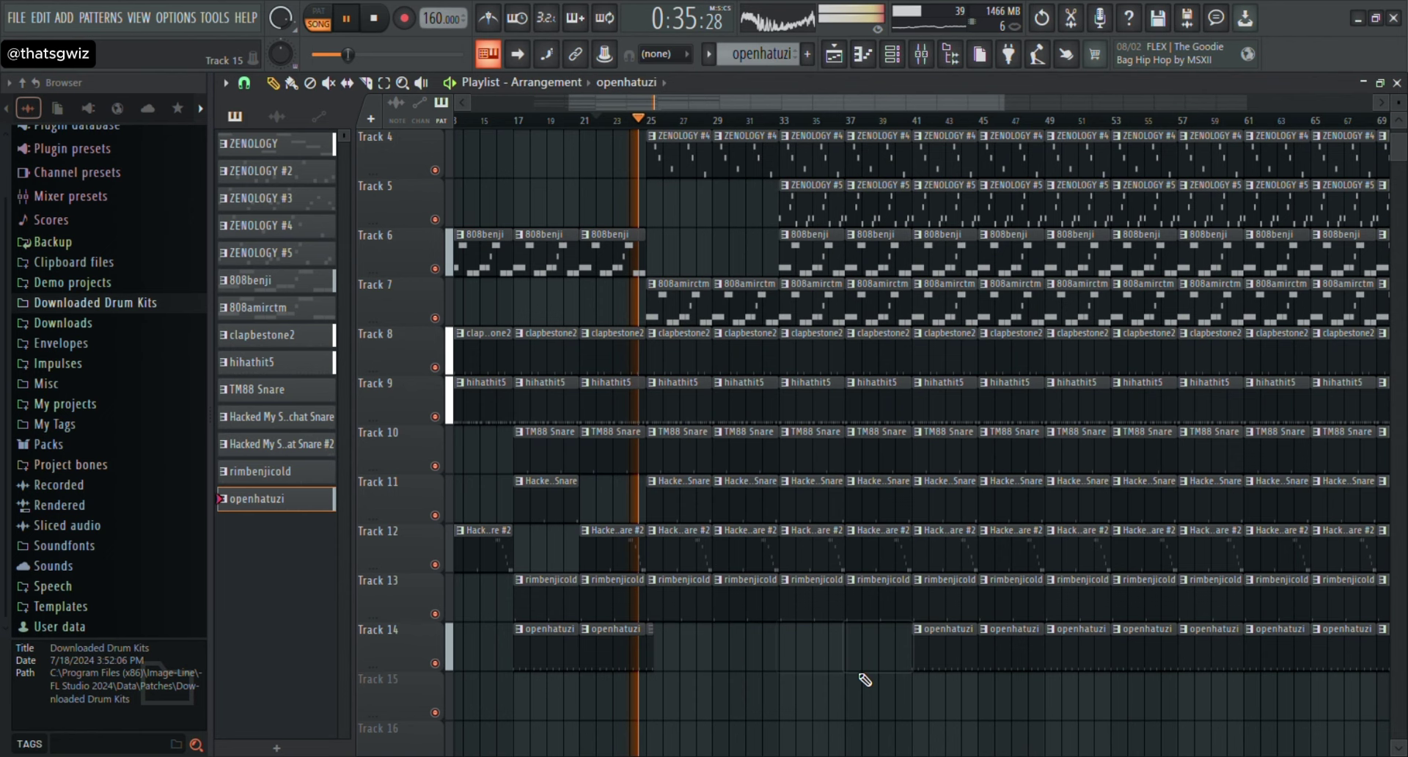
# Delete both Hacked My Snapchat Snare tracks' clips and the rimbenjicold clips from bars 25–32.
pyautogui.rightClick(689, 543)
pyautogui.rightClick(748, 553)
pyautogui.rightClick(698, 512)
pyautogui.rightClick(717, 509)
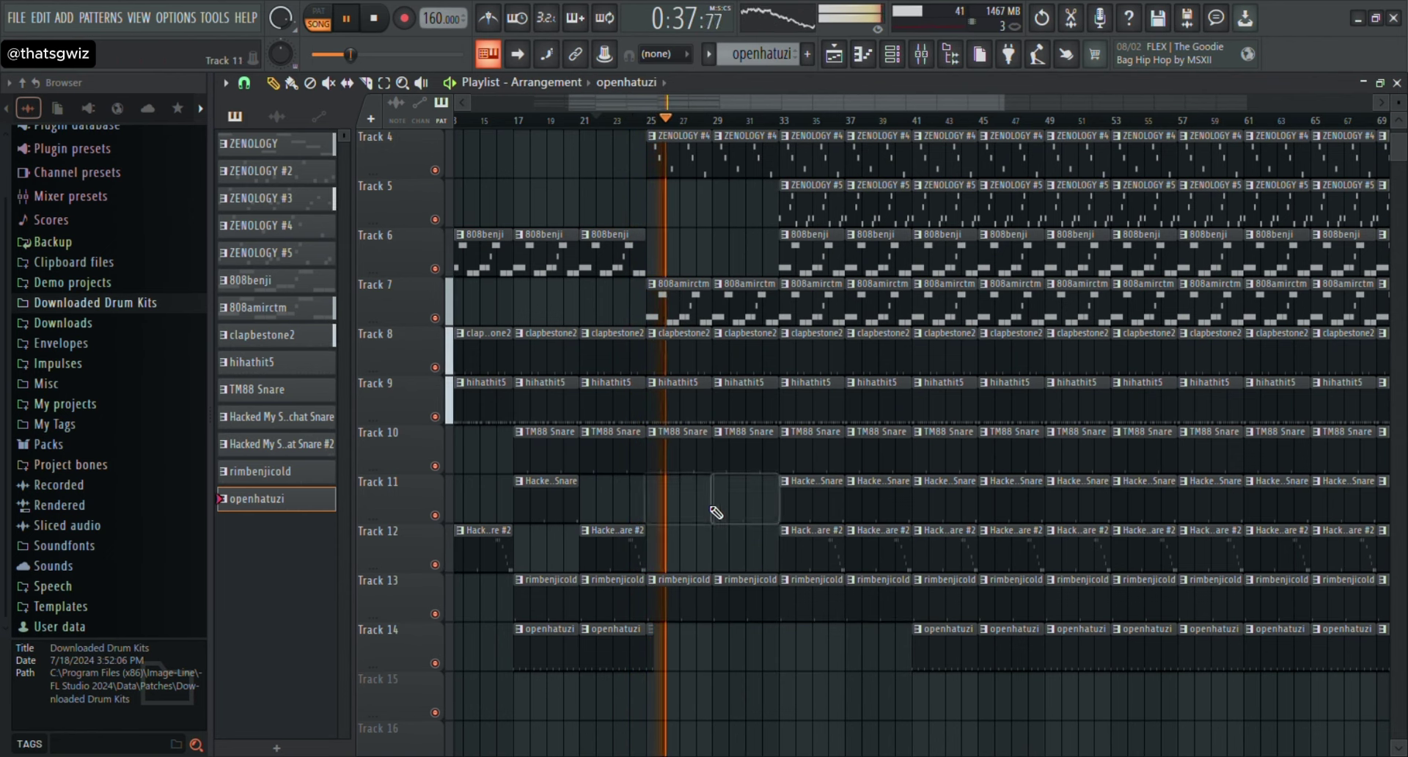
pyautogui.rightClick(708, 583)
pyautogui.rightClick(745, 586)
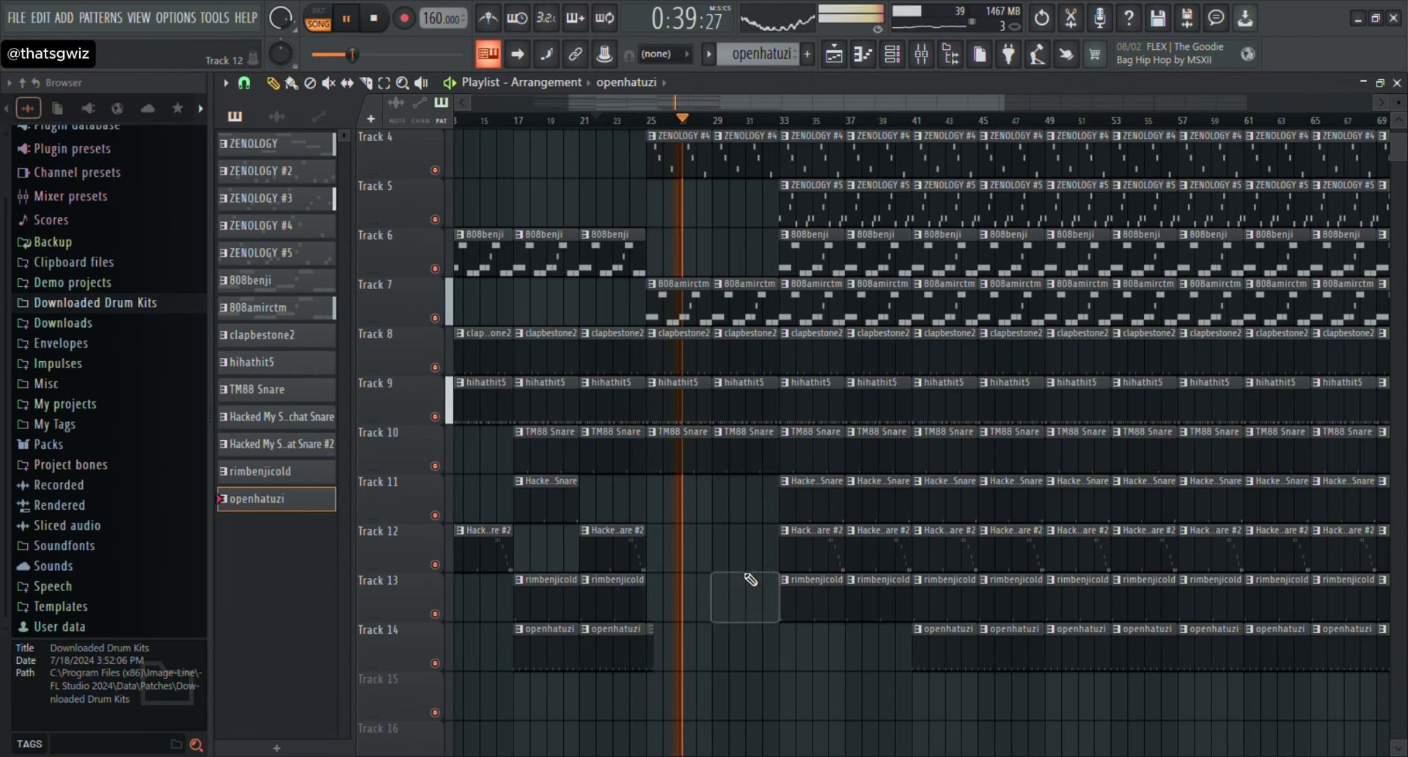
# Delete the TM88 Snare clips from bars 33–40 and both Hacked My Snapchat Snare tracks' clips at bar 33.
pyautogui.rightClick(901, 464)
pyautogui.rightClick(826, 456)
pyautogui.rightClick(828, 514)
pyautogui.rightClick(811, 550)
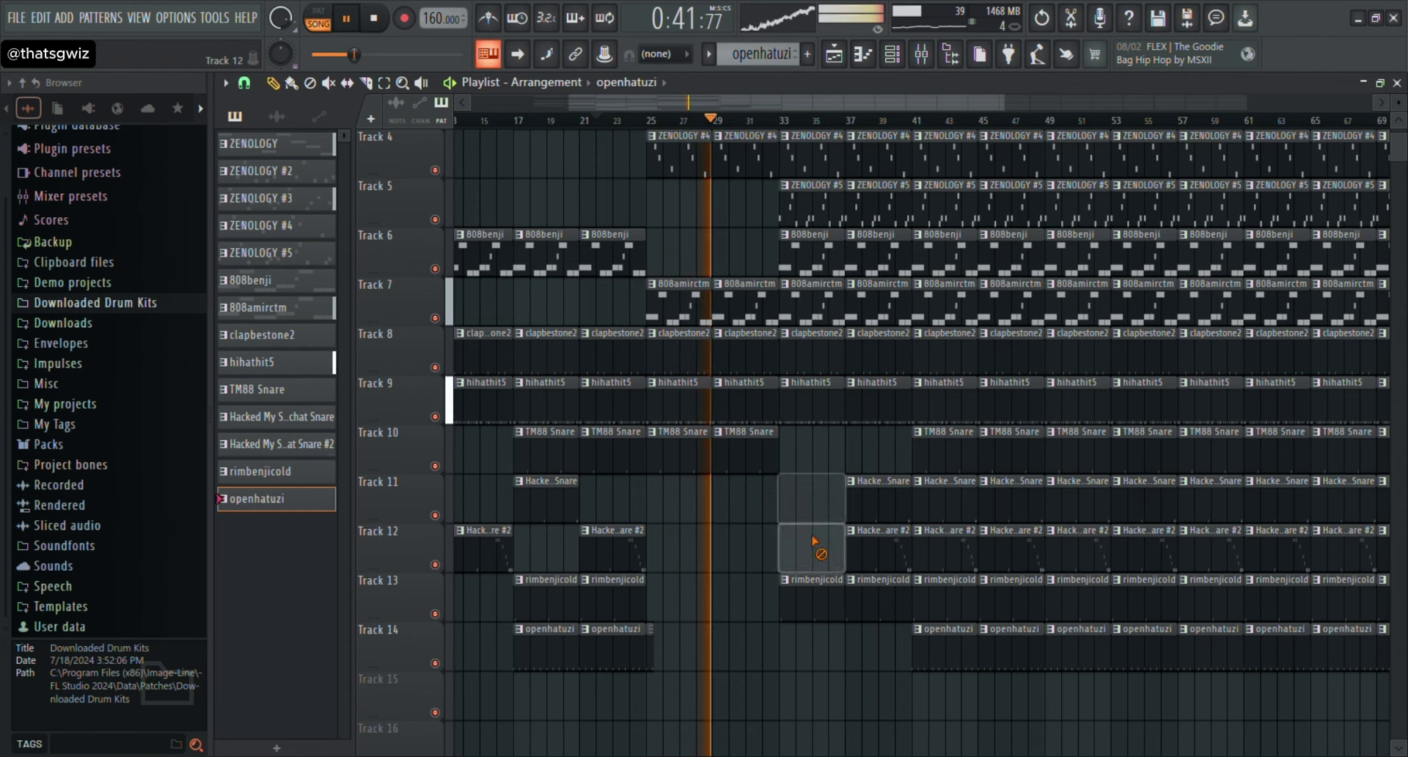
# Delete the Hacked My Snapchat Snare clip at bar 37 and trim that bar's Hacked My Snapchat Snare #2 clip to its ending roll.
pyautogui.rightClick(868, 512)
pyautogui.rightClick(858, 556)
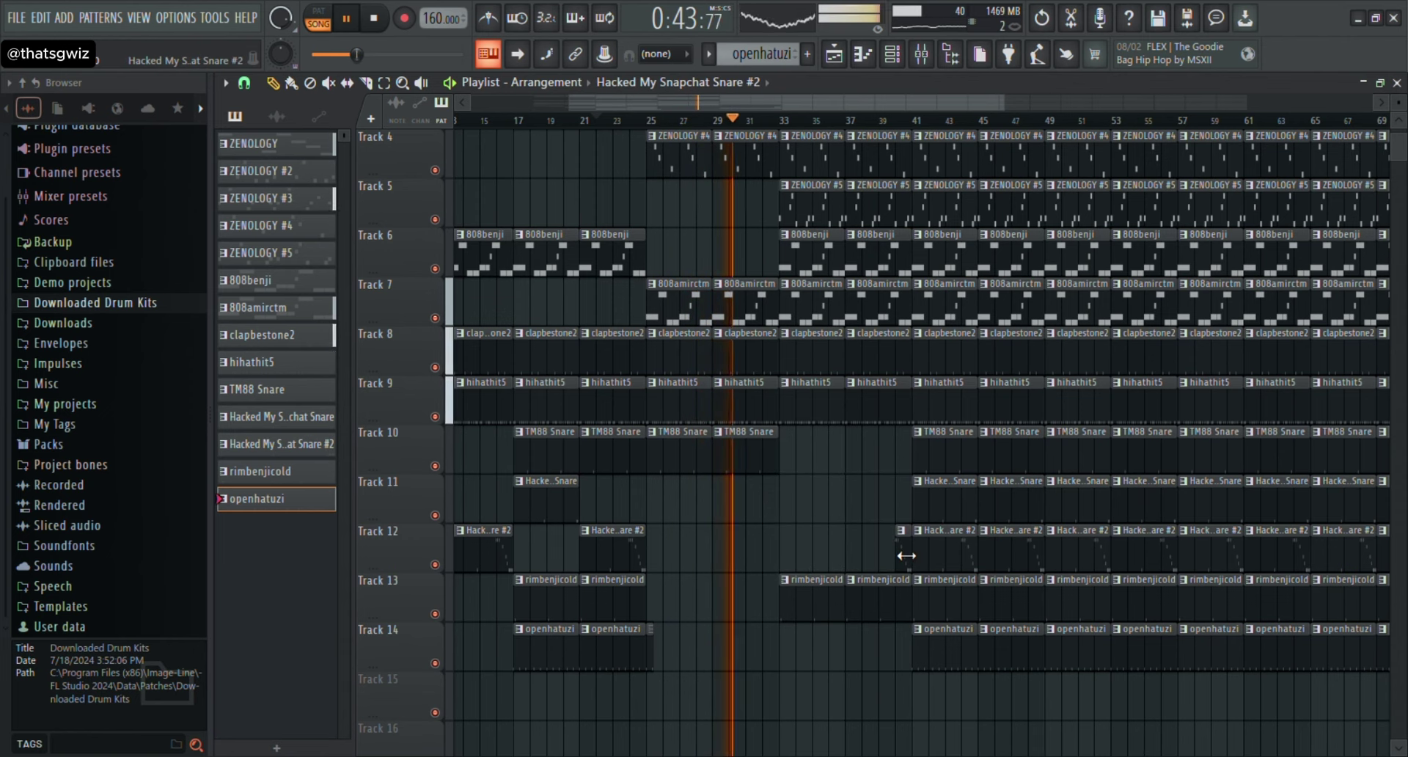
# Delete the ZENOLOGY #2, ZENOLOGY #3 and 808benji clips from bars 33–40.
pyautogui.scroll(3, 873, 506)
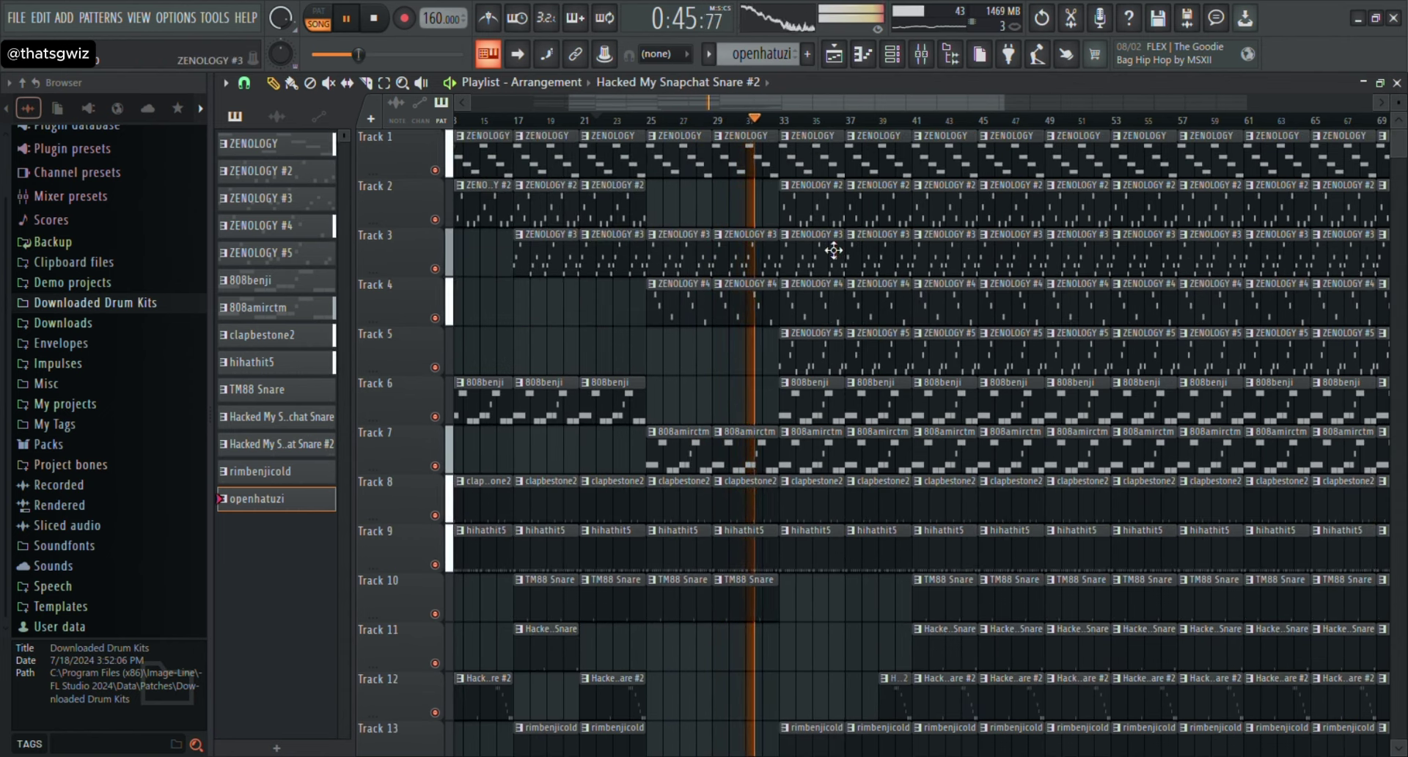
pyautogui.rightClick(829, 217)
pyautogui.rightClick(827, 248)
pyautogui.rightClick(860, 249)
pyautogui.rightClick(863, 216)
pyautogui.rightClick(807, 403)
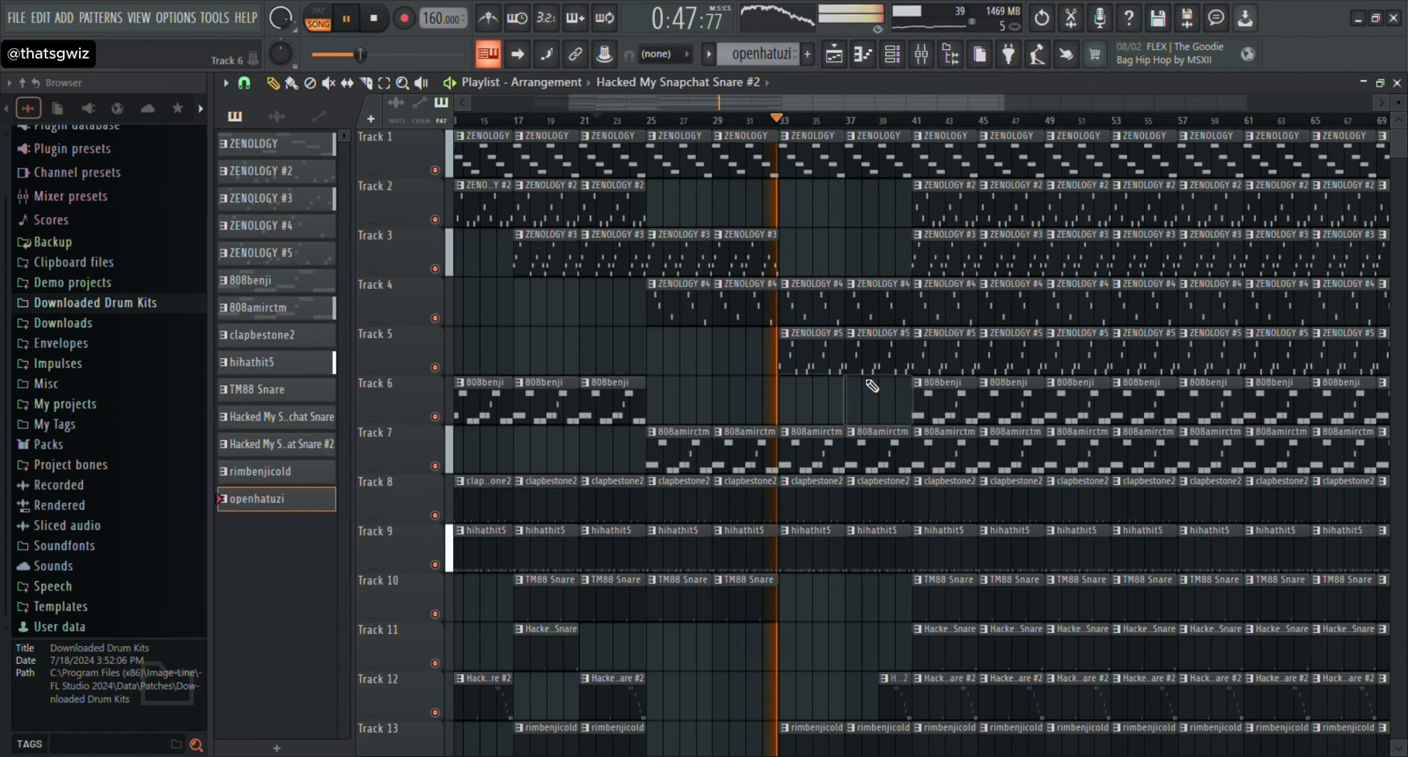
pyautogui.rightClick(844, 411)
# Delete the ZENOLOGY #2, ZENOLOGY #3, ZENOLOGY #4 and 808amirctm clips from bars 41–48.
pyautogui.scroll(-4, 840, 520)
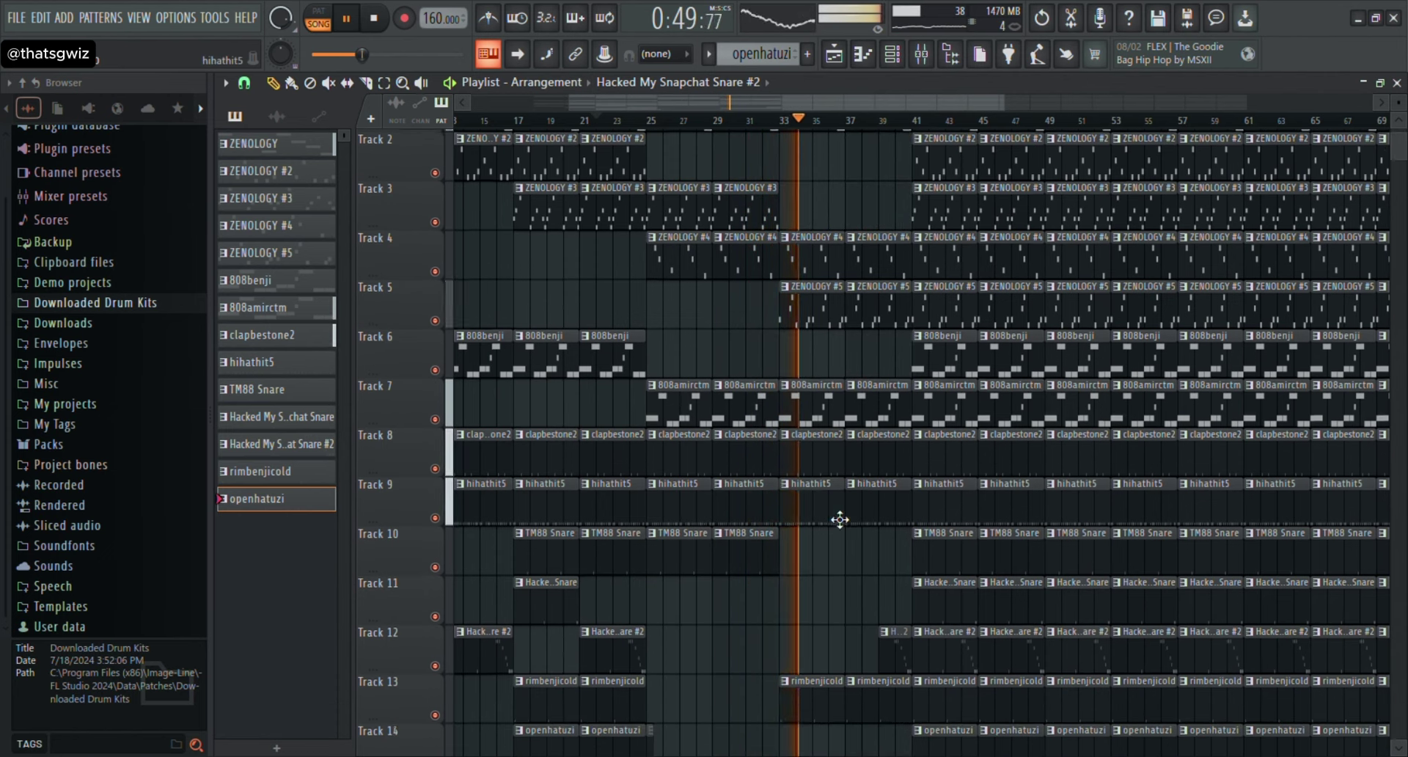
pyautogui.click(518, 54)
pyautogui.scroll(4, 818, 469)
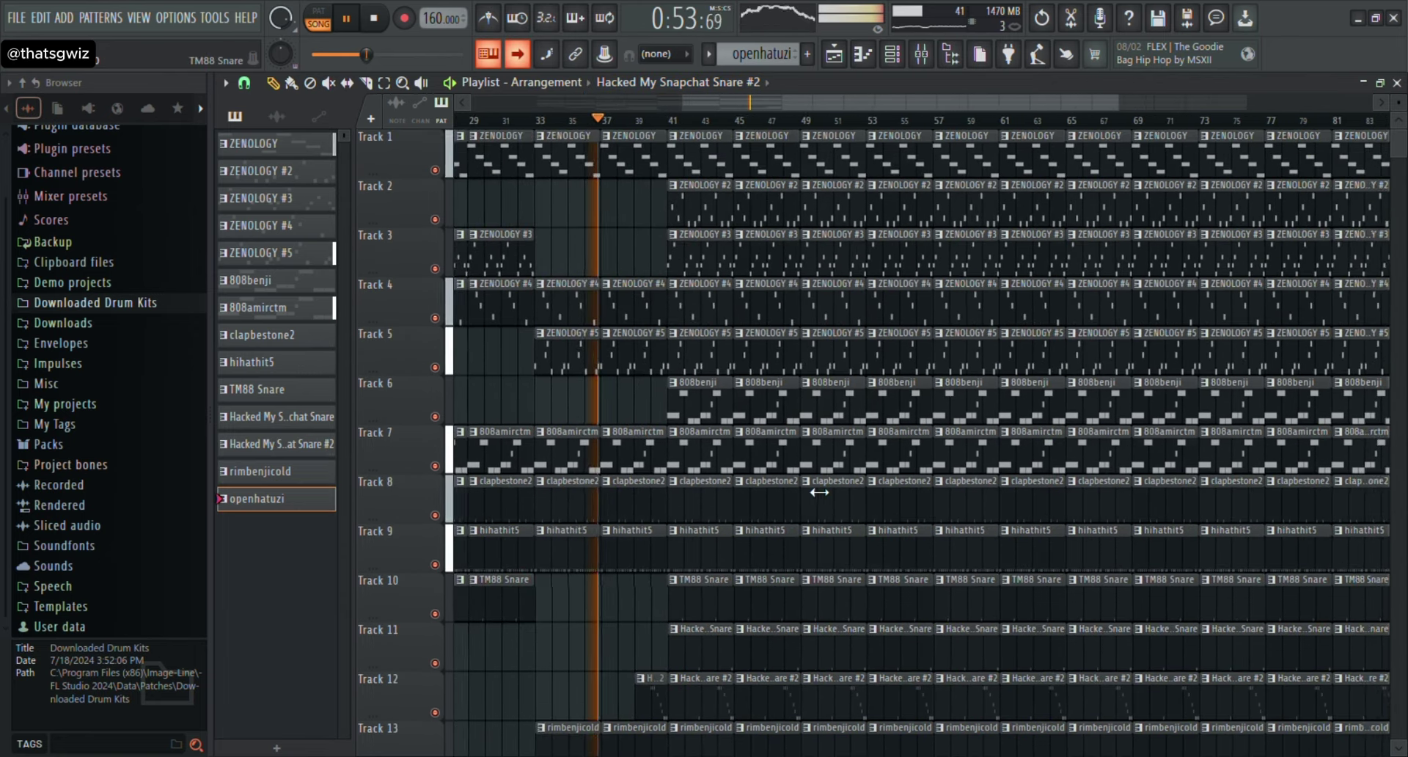
pyautogui.rightClick(701, 206)
pyautogui.rightClick(700, 253)
pyautogui.rightClick(700, 301)
pyautogui.rightClick(766, 301)
pyautogui.rightClick(766, 253)
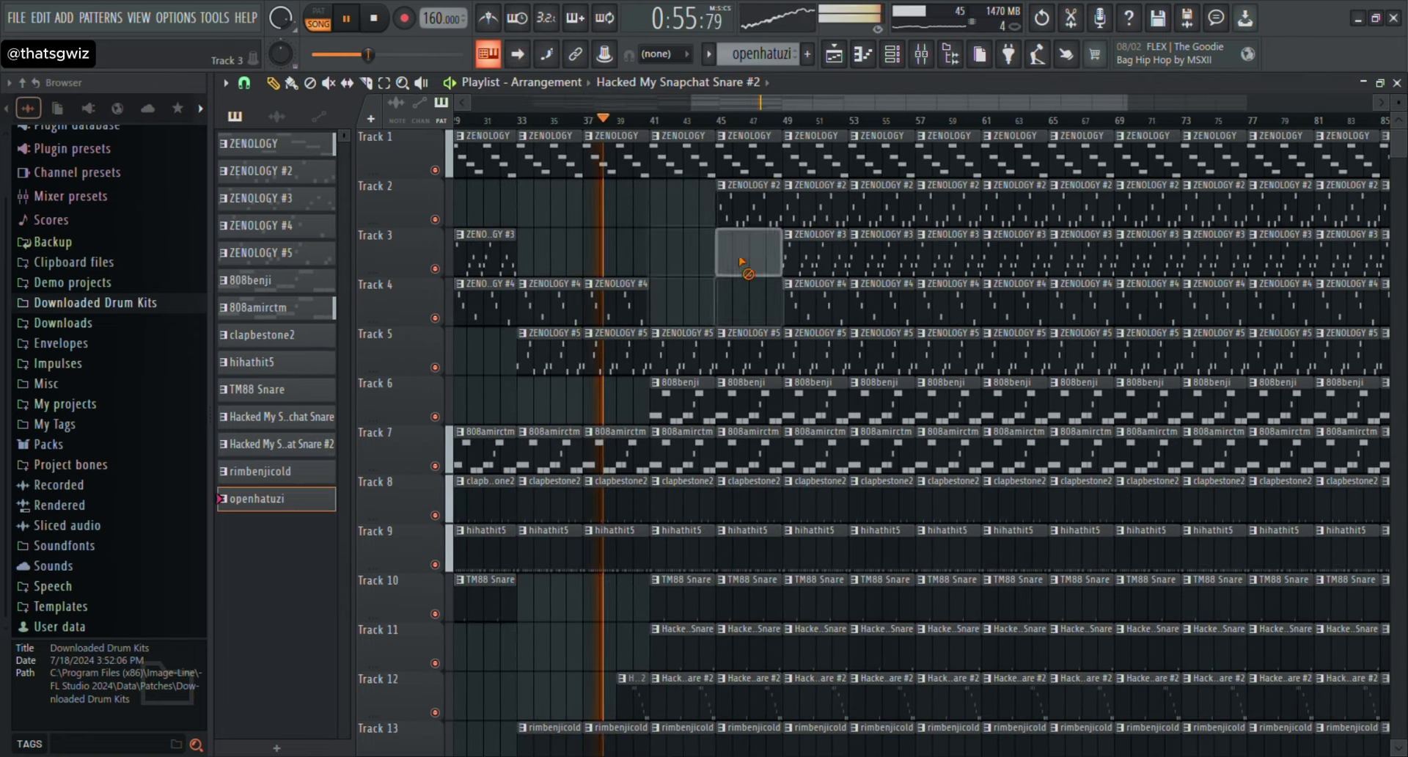
pyautogui.rightClick(744, 209)
pyautogui.rightClick(756, 455)
pyautogui.rightClick(700, 455)
# Delete the TM88 Snare and Hacked My Snapchat Snare clips from bars 41–48 and the Hacked My Snapchat Snare #2 clip at bar 41.
pyautogui.scroll(-3, 763, 557)
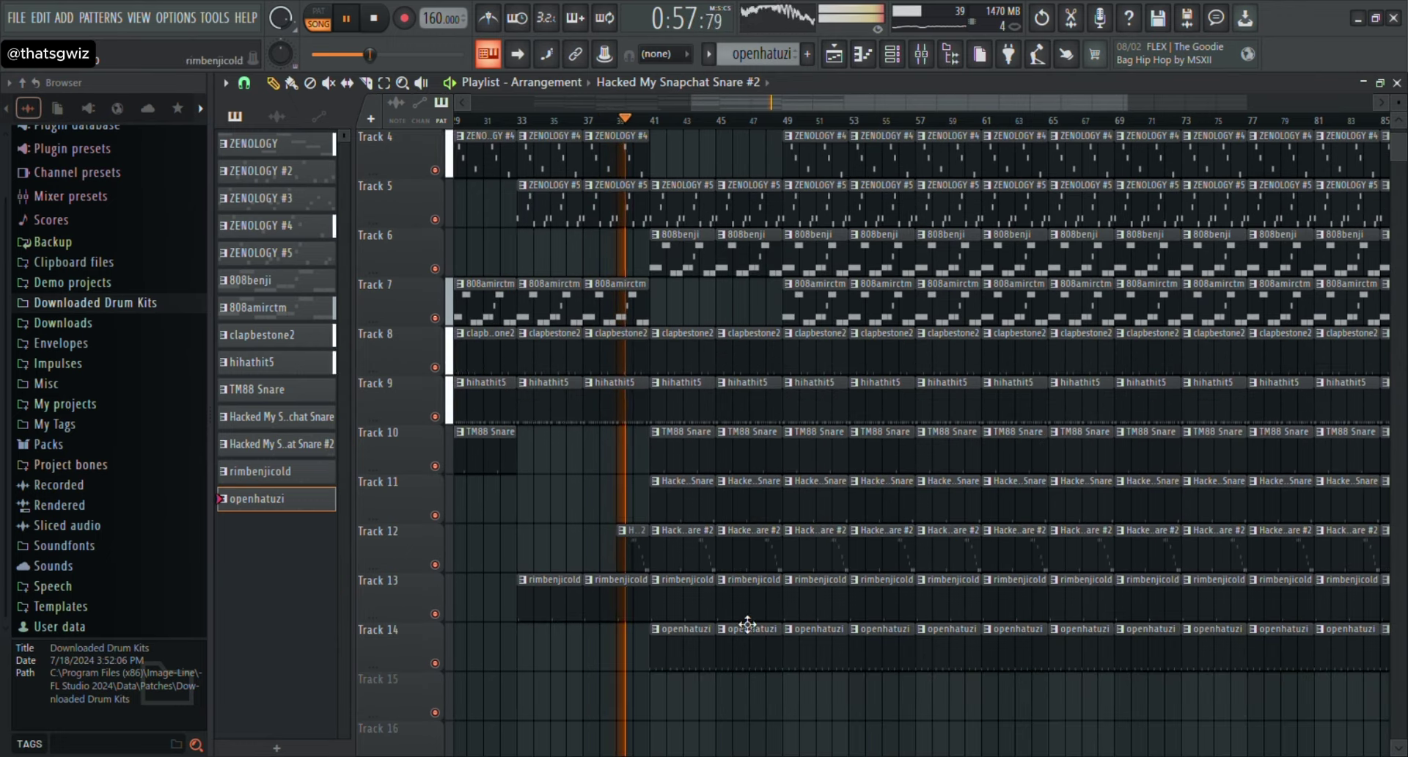
pyautogui.rightClick(686, 559)
pyautogui.rightClick(696, 489)
pyautogui.rightClick(697, 451)
pyautogui.rightClick(740, 491)
pyautogui.rightClick(738, 444)
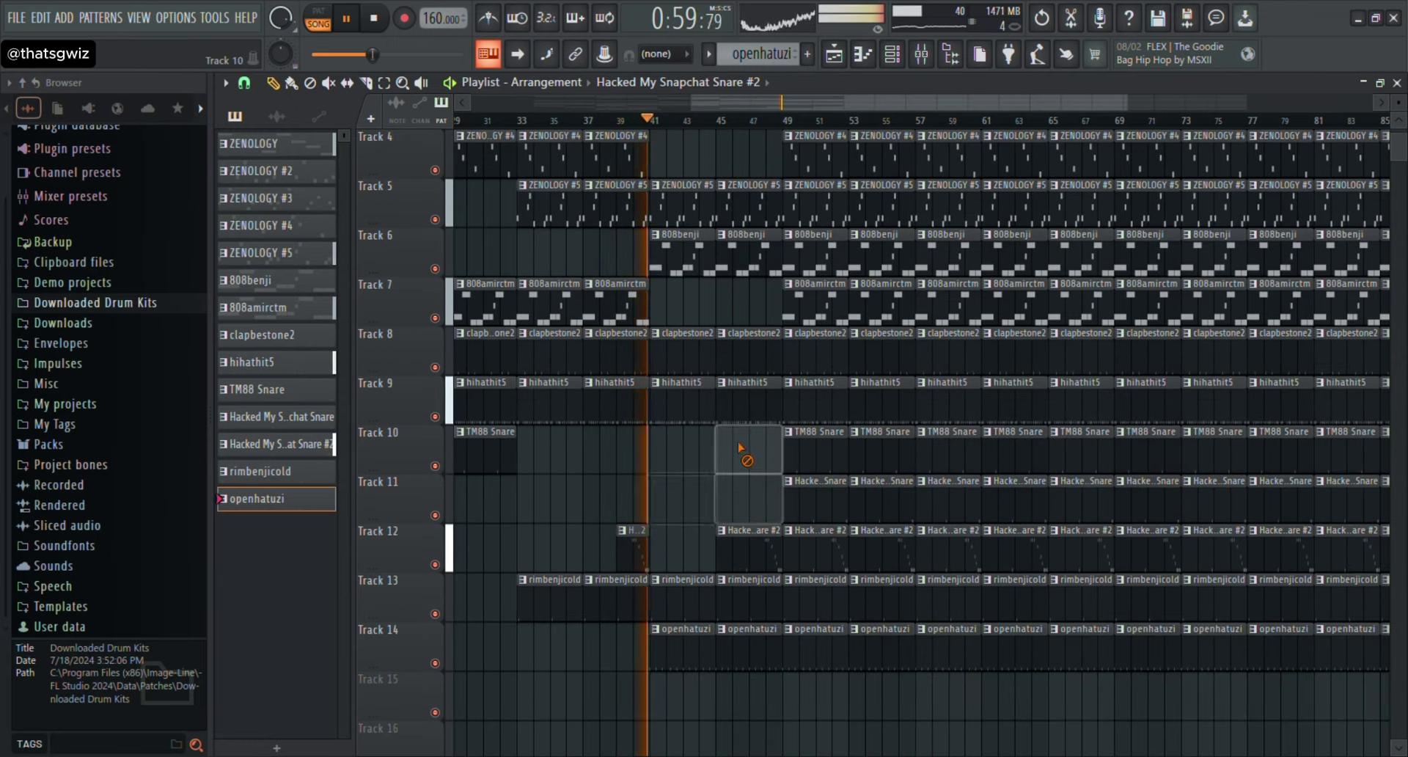
# Trim the Hacked My Snapchat Snare #2 clip at bar 45 to its last two bars and delete the rimbenjicold clips from bars 41–48.
pyautogui.moveTo(785, 570); pyautogui.dragTo(730, 564)
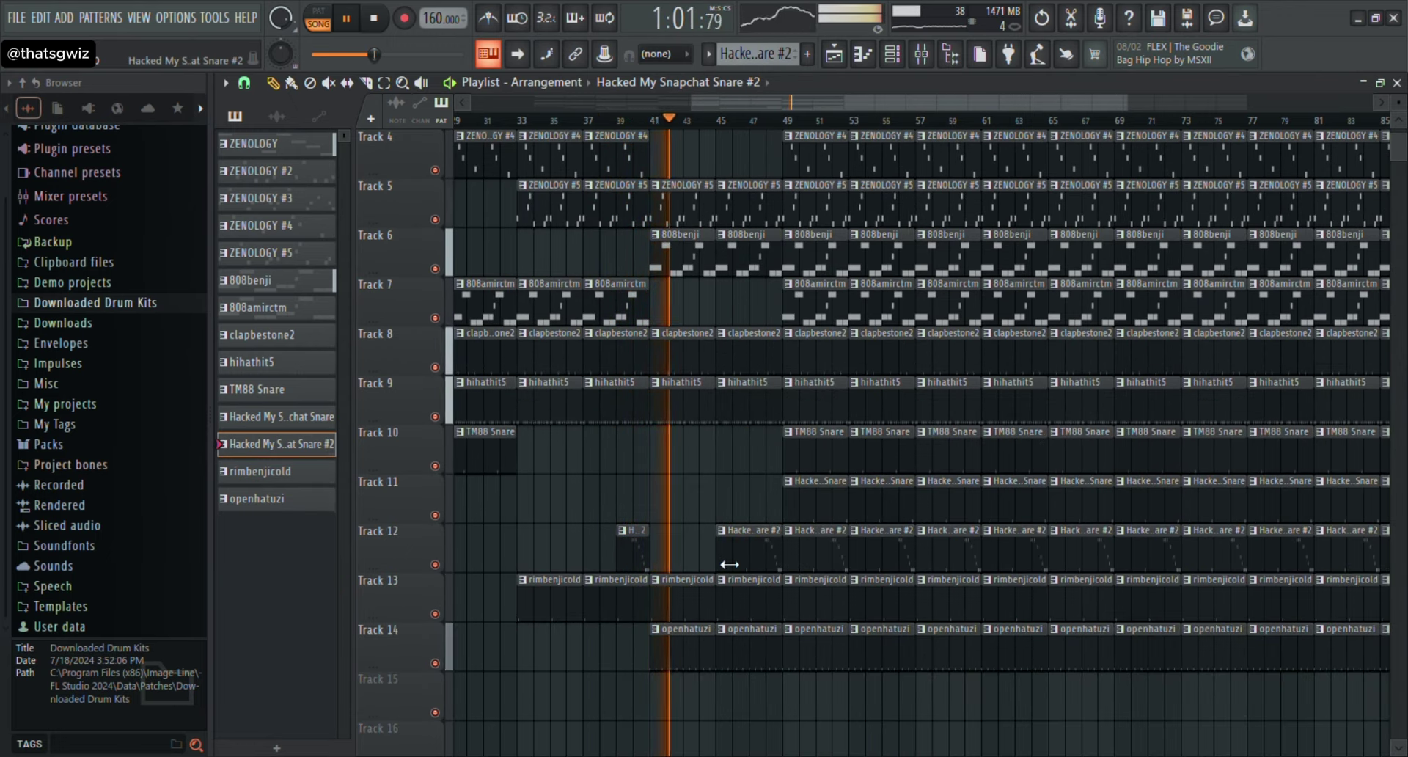
pyautogui.rightClick(697, 595)
pyautogui.rightClick(738, 600)
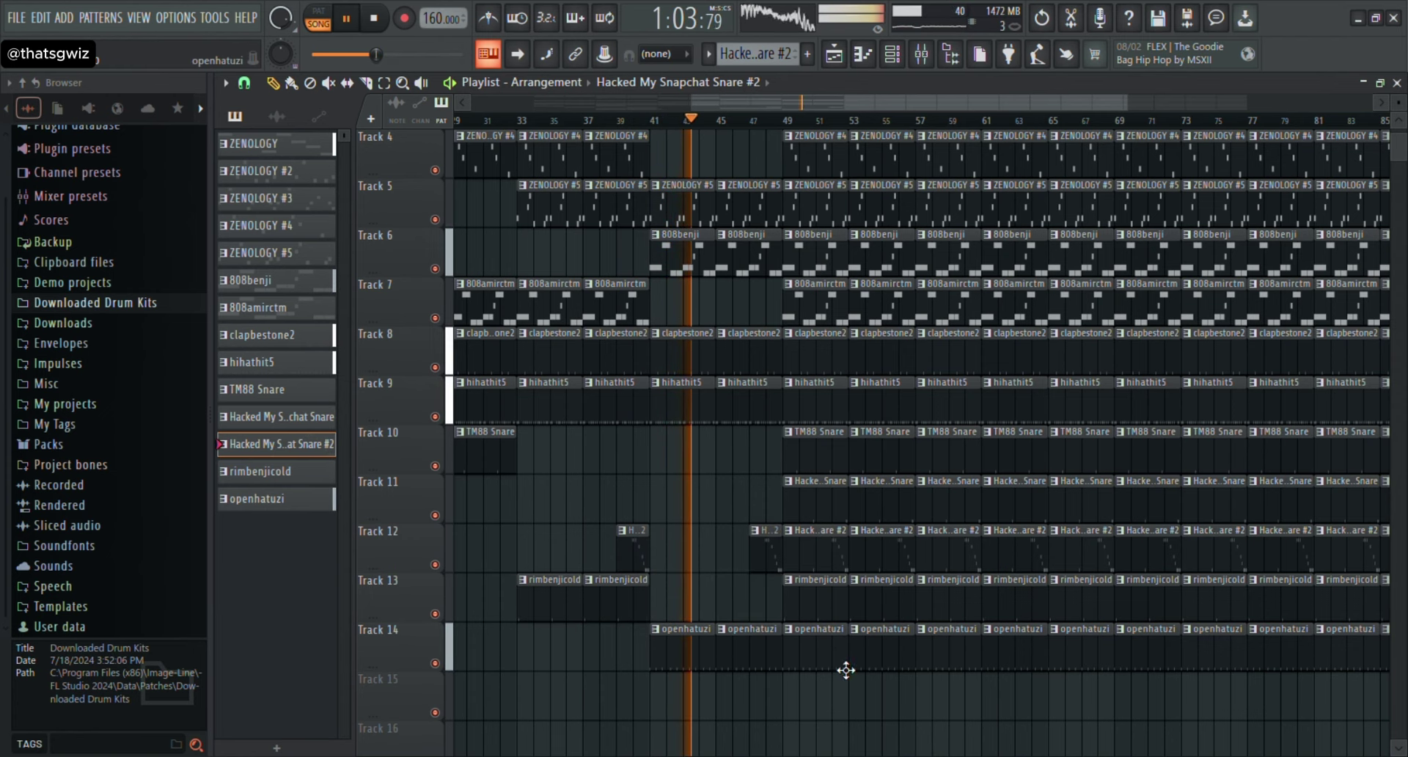
# Put the ZENOLOGY #3 clips back into bars 41–48 on Track 3.
pyautogui.scroll(3, 877, 543)
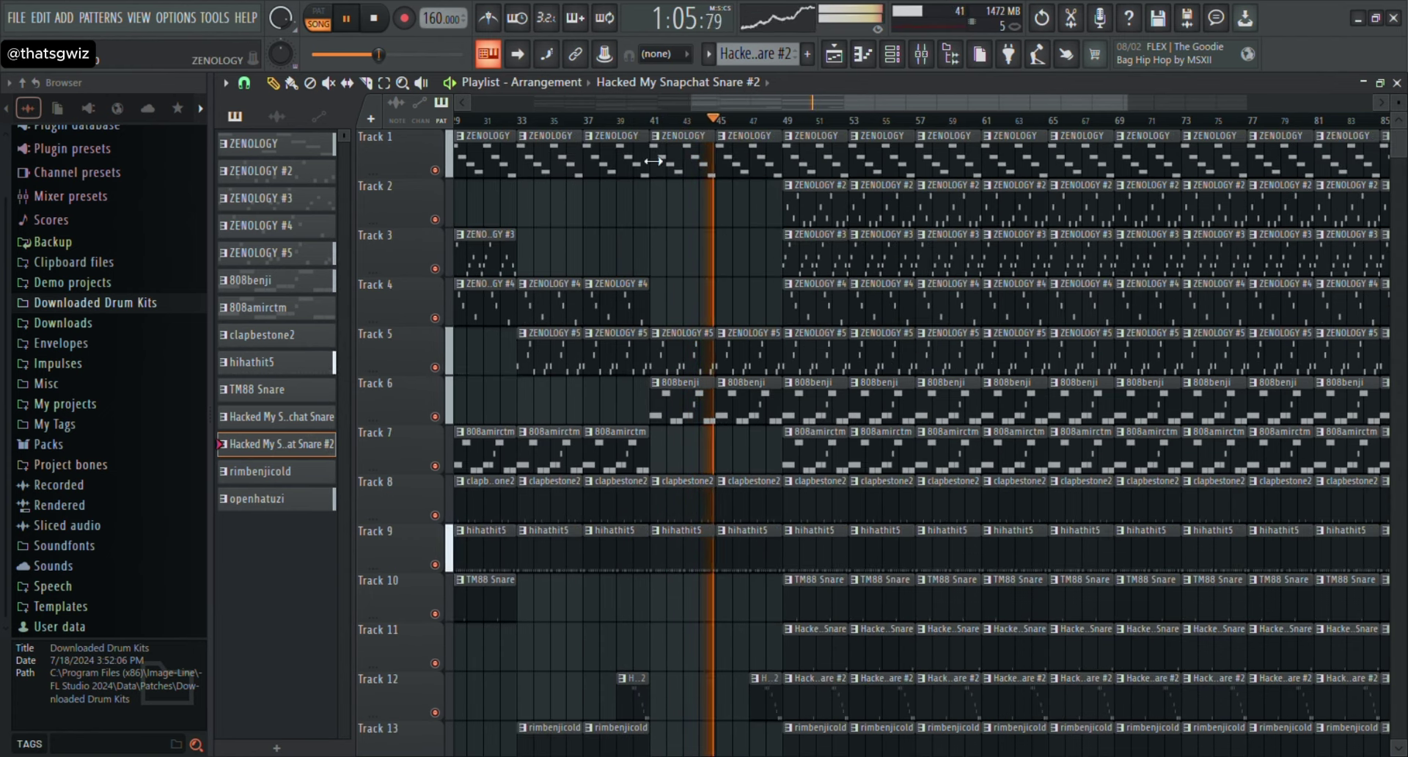
pyautogui.click(800, 245)
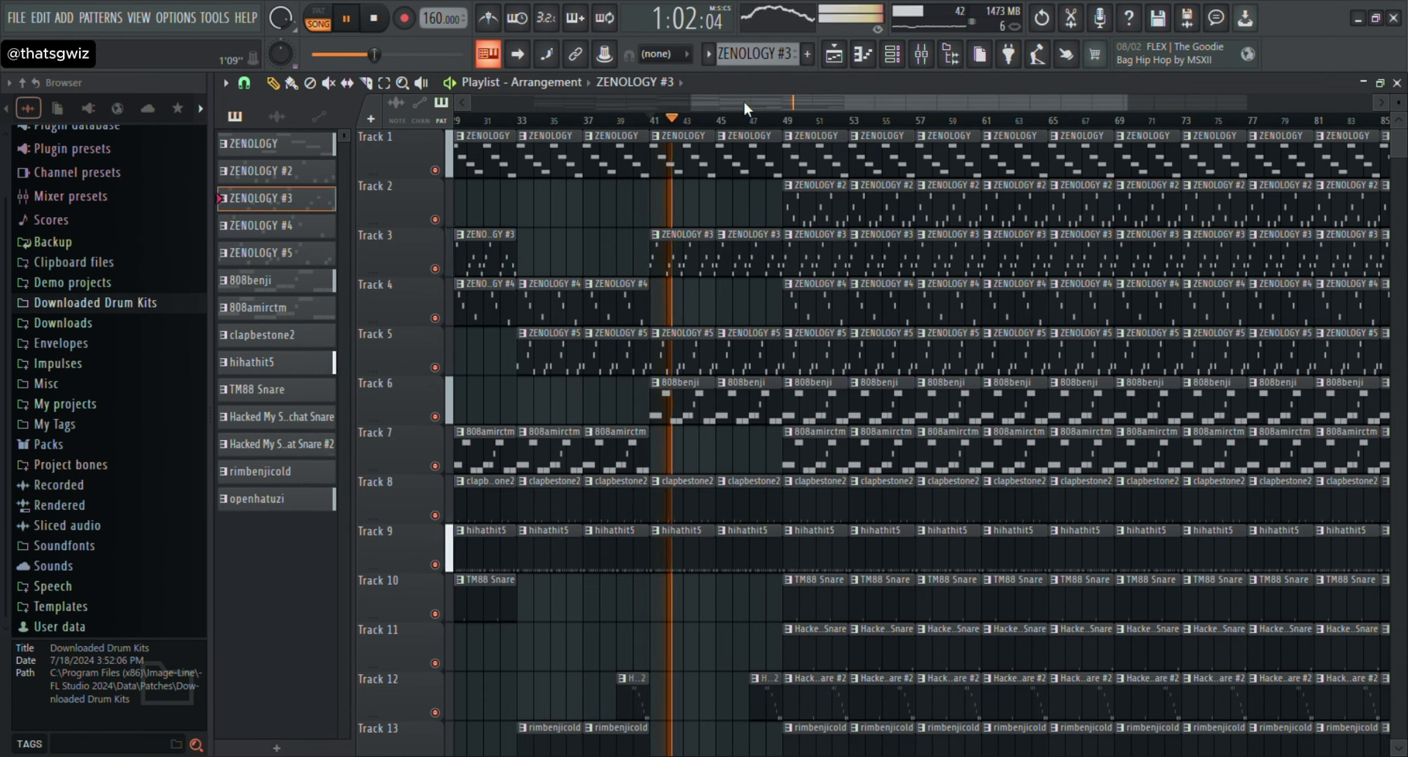
# Delete the ZENOLOGY and 808amirctm clips from bars 49–56.
pyautogui.moveTo(744, 102); pyautogui.dragTo(783, 103)
pyautogui.rightClick(734, 155)
pyautogui.rightClick(793, 156)
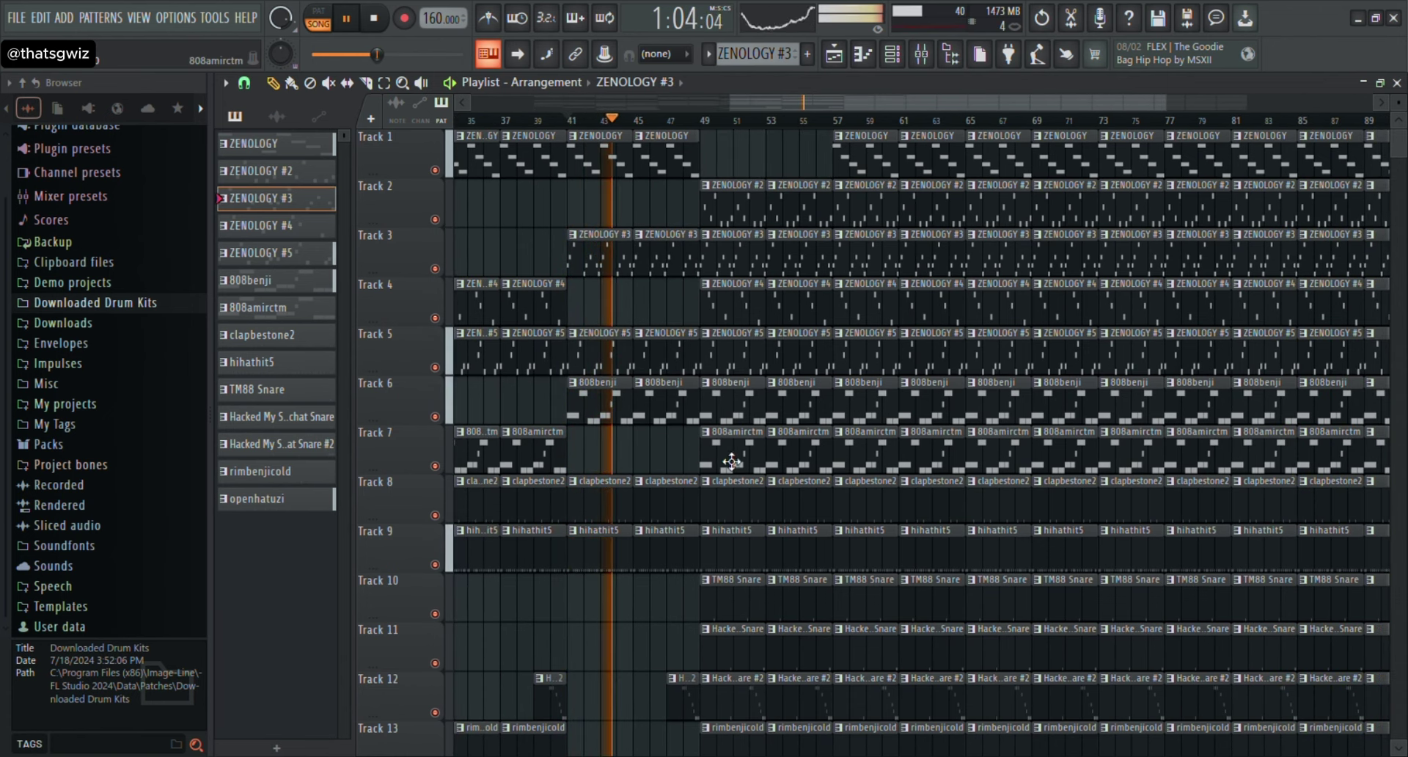
pyautogui.rightClick(765, 448)
pyautogui.rightClick(799, 449)
# Delete the Hacked My Snapchat Snare #2 clip at bar 49 and the Hacked My Snapchat Snare clip at bar 53.
pyautogui.scroll(-4, 784, 470)
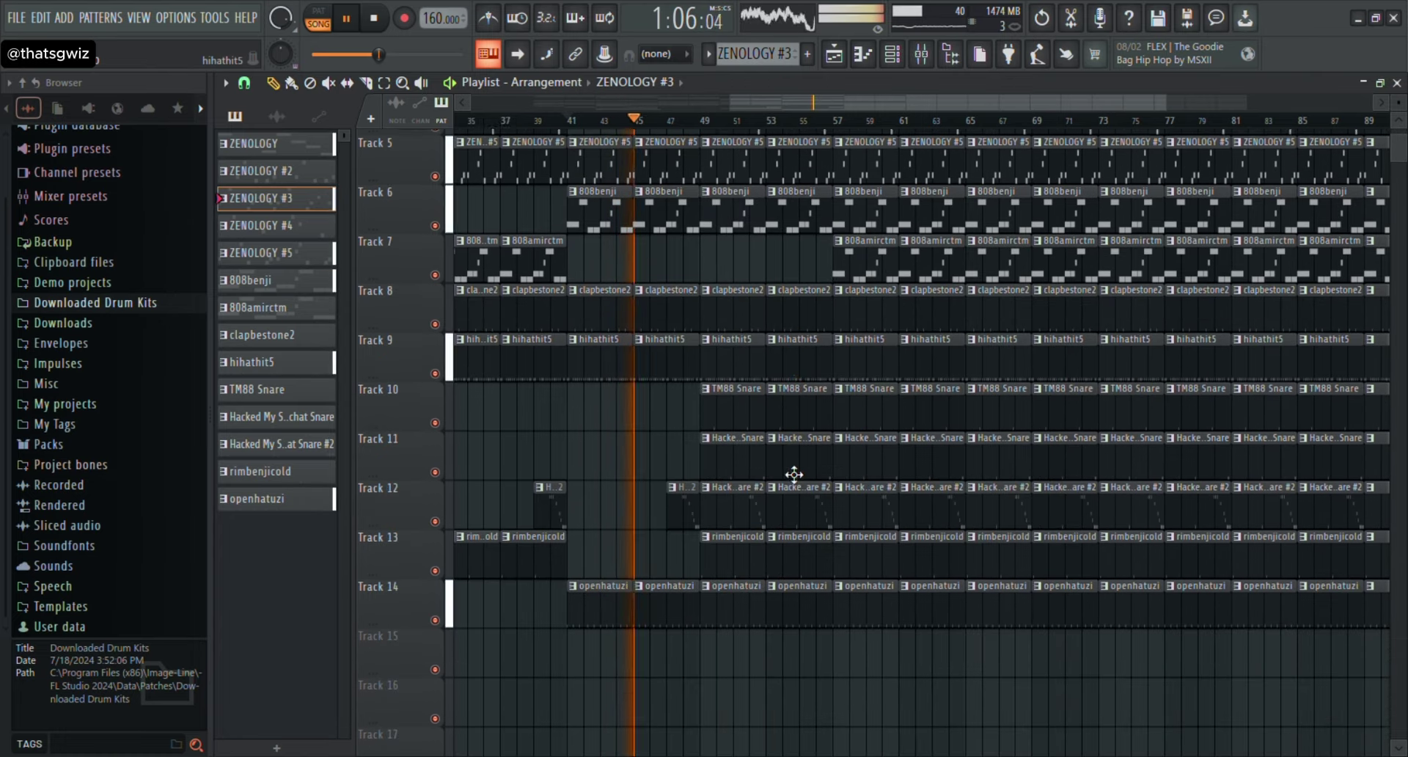
pyautogui.rightClick(741, 513)
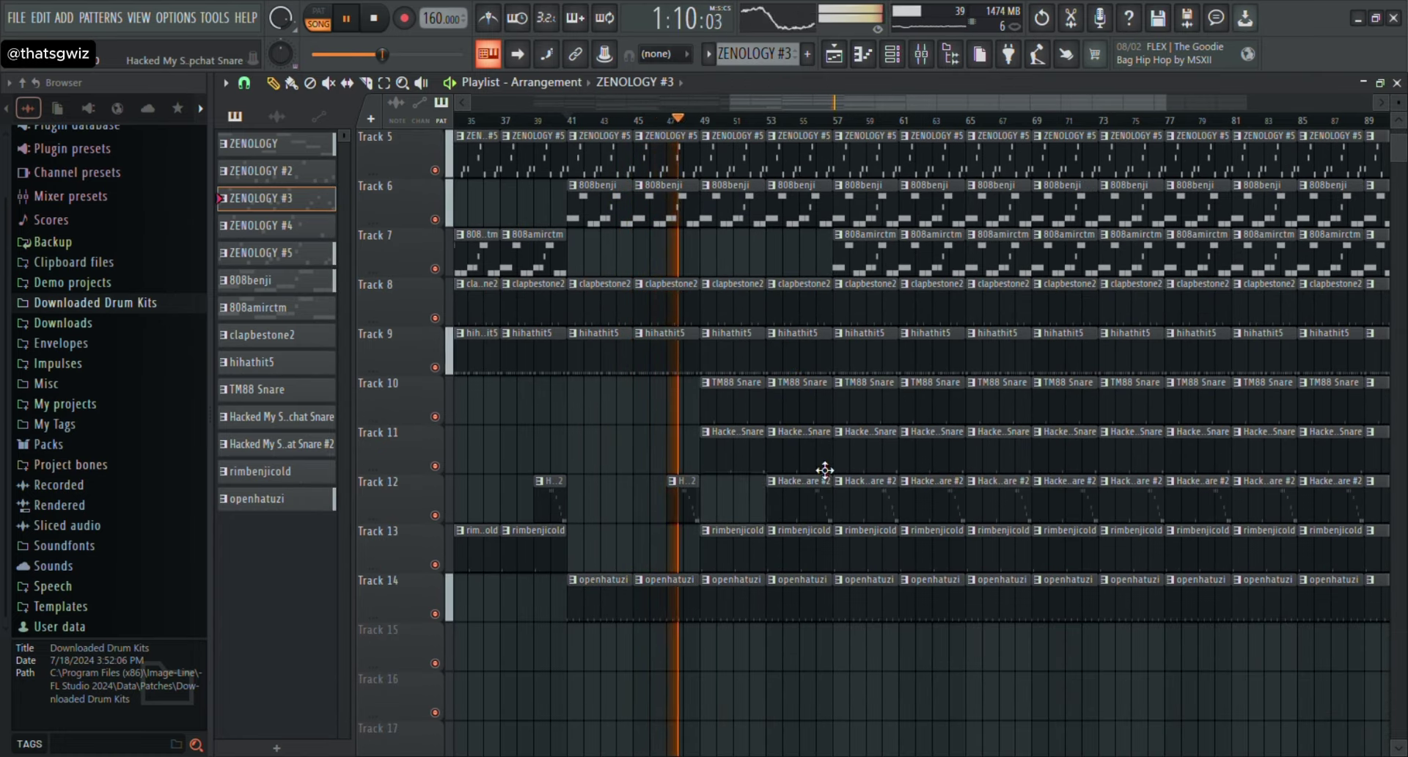
pyautogui.rightClick(811, 455)
# Clear the openhatuzi clips from bars 57–64 and place an openhatuzi clip at bar 57, trimmed to a short hit.
pyautogui.moveTo(899, 609); pyautogui.dragTo(795, 629)
pyautogui.scroll(2, 797, 629)
pyautogui.scroll(2, 796, 629)
pyautogui.scroll(-4, 1028, 631)
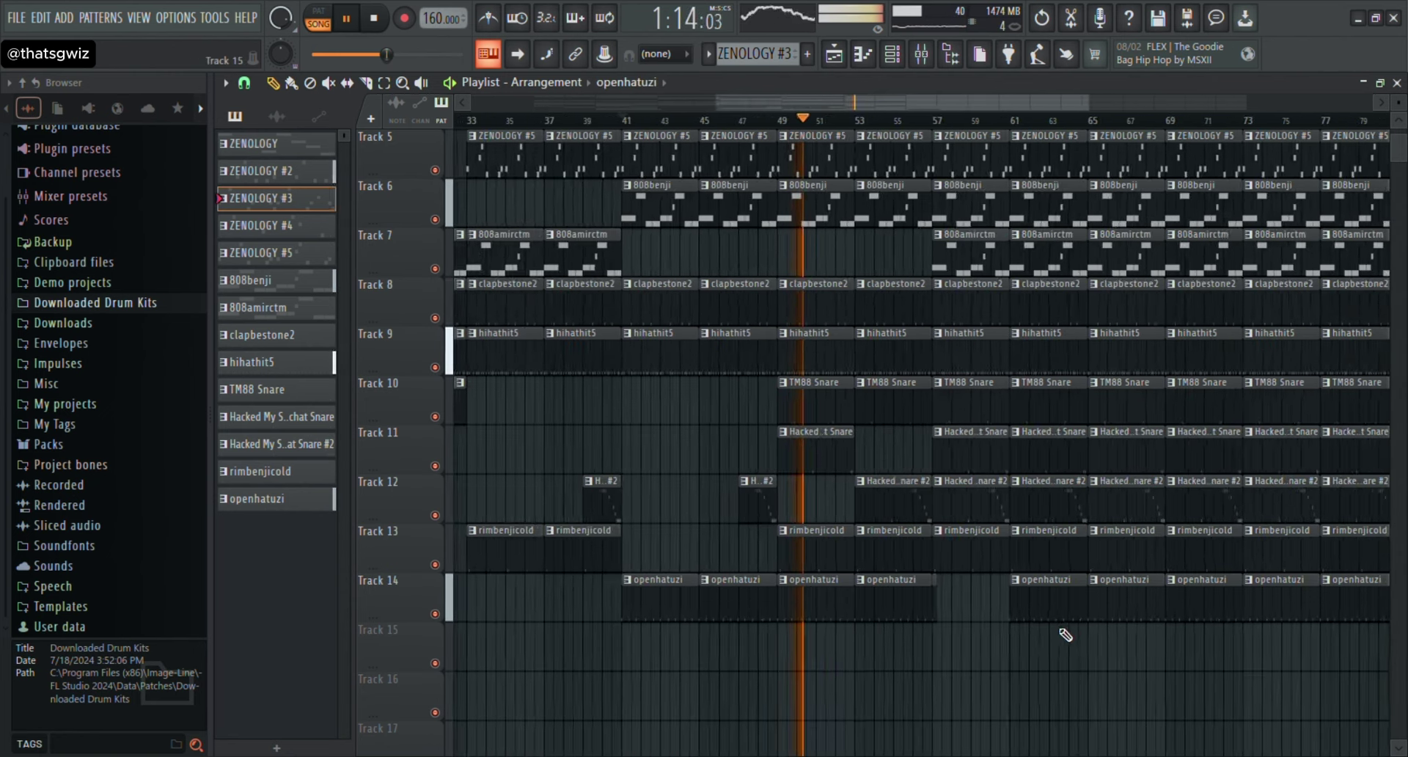
pyautogui.moveTo(719, 103); pyautogui.dragTo(781, 110)
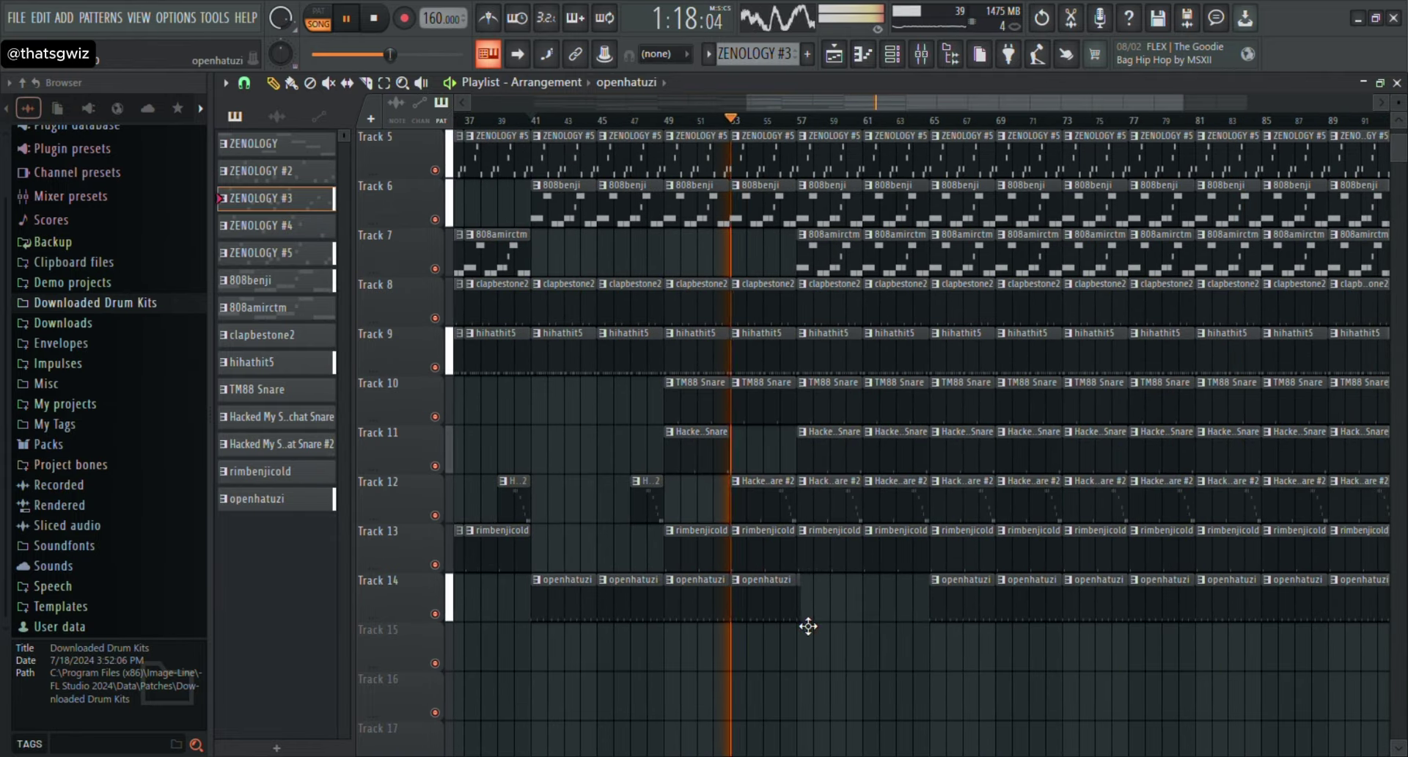
pyautogui.click(798, 613)
pyautogui.click(813, 608)
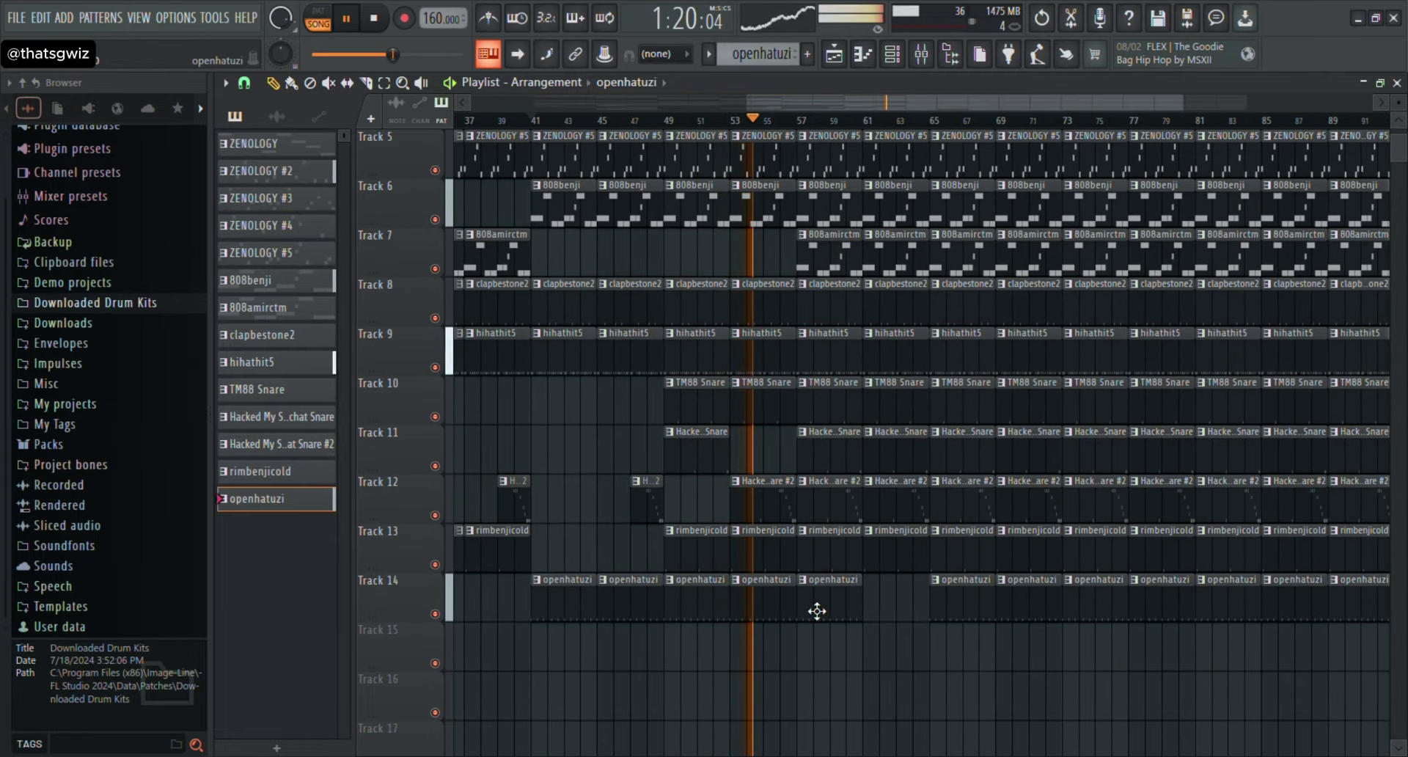
pyautogui.moveTo(860, 609); pyautogui.dragTo(829, 624)
# Delete the rimbenjicold and TM88 Snare clips from bars 57–64, Hacked My Snapchat Snare #2 at bar 57 and Hacked My Snapchat Snare at bar 61.
pyautogui.rightClick(844, 506)
pyautogui.rightClick(899, 466)
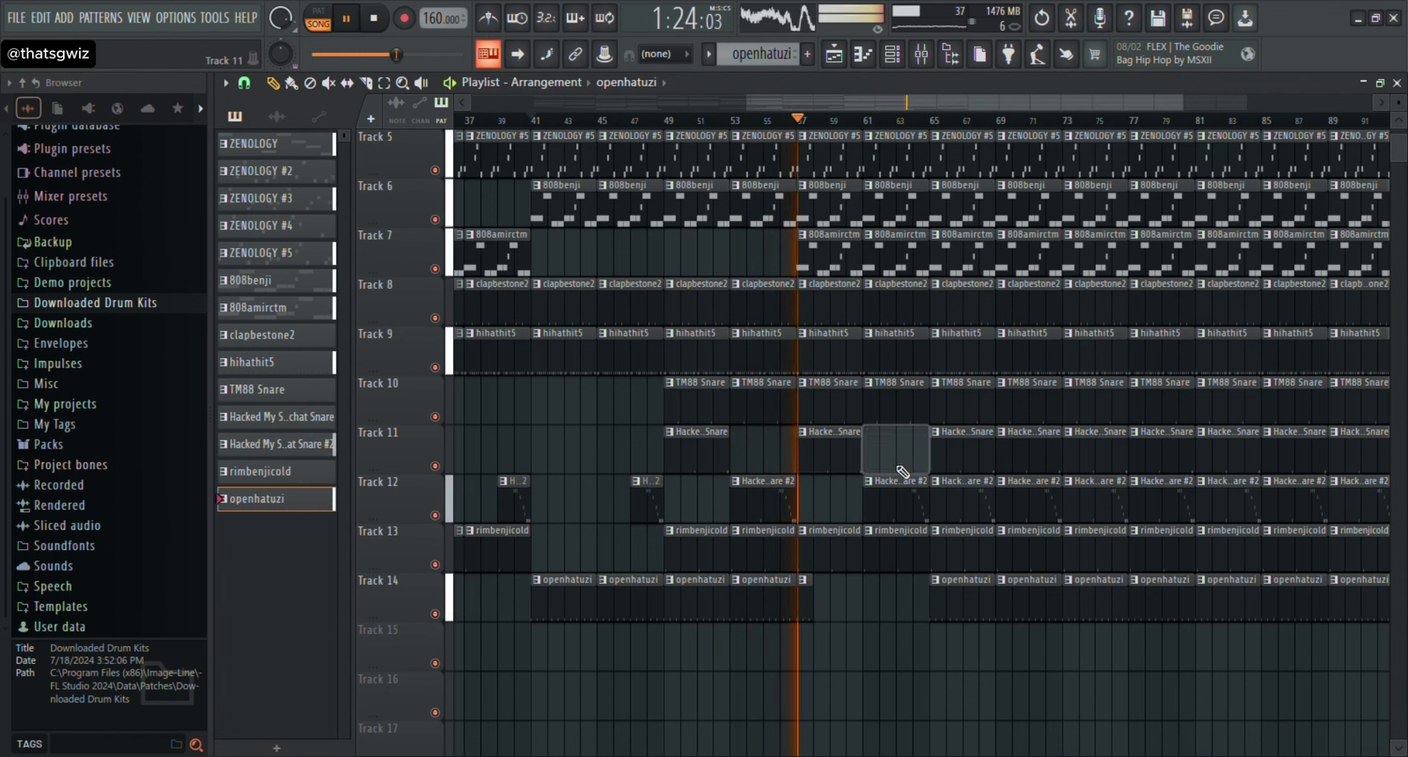
pyautogui.rightClick(840, 552)
pyautogui.rightClick(879, 563)
pyautogui.rightClick(829, 399)
pyautogui.rightClick(895, 399)
# Delete the 808benji clips from bars 57–64 and shorten the 808amirctm clip at bar 57 to two bars.
pyautogui.rightClick(829, 205)
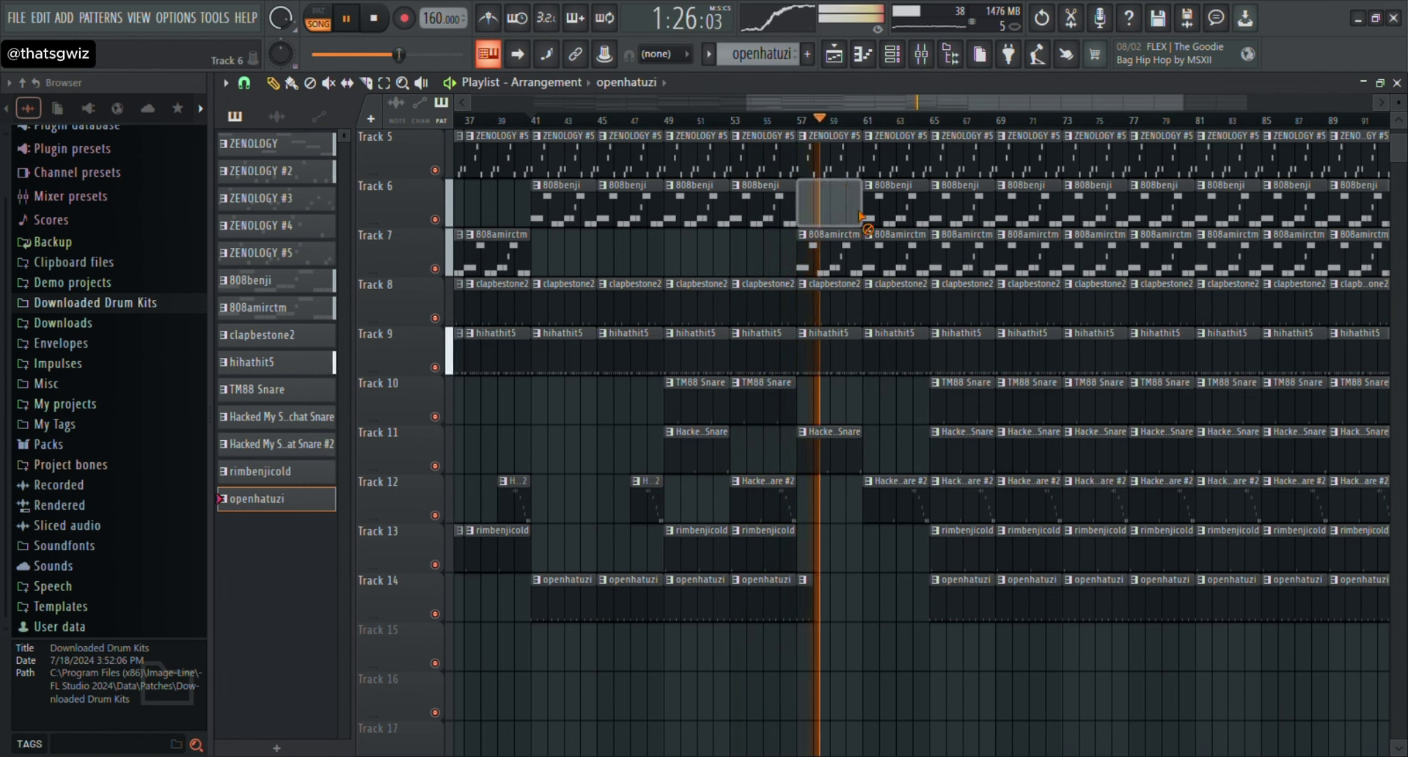
pyautogui.rightClick(895, 205)
pyautogui.click(776, 123)
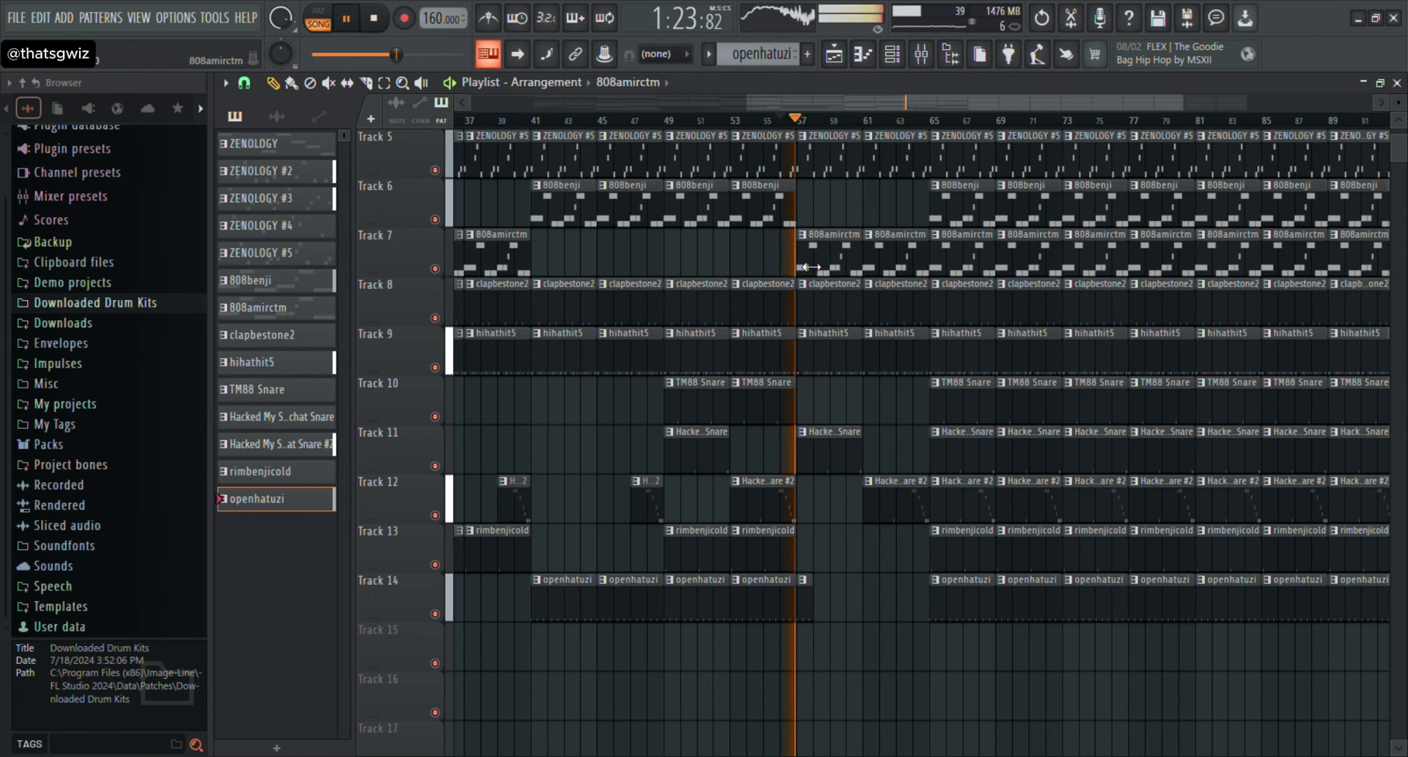
pyautogui.moveTo(859, 268); pyautogui.dragTo(827, 265)
# Replay the section from bar 57 and delete the ZENOLOGY #5 and ZENOLOGY #3 clips from bars 57–64.
pyautogui.scroll(4, 890, 511)
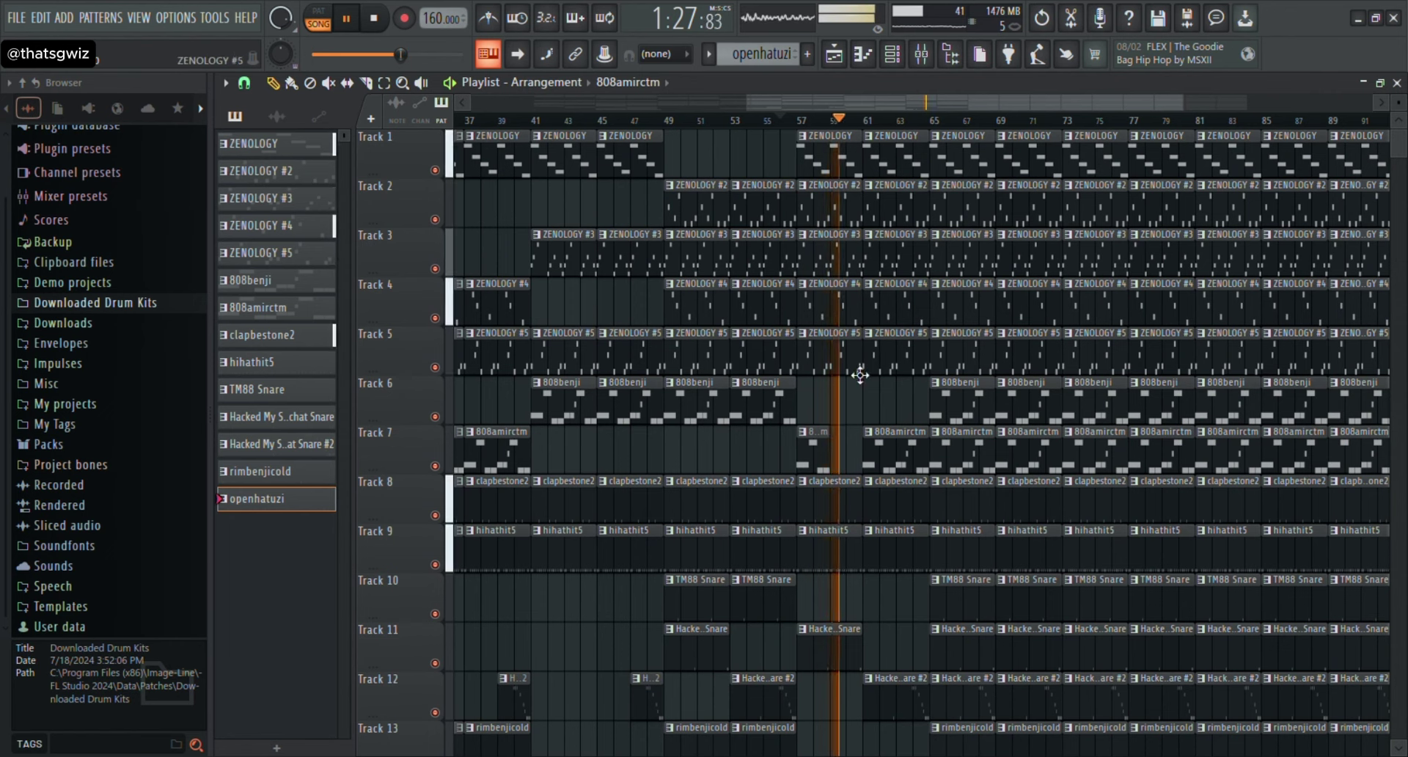
pyautogui.click(800, 122)
pyautogui.moveTo(795, 102); pyautogui.dragTo(838, 102)
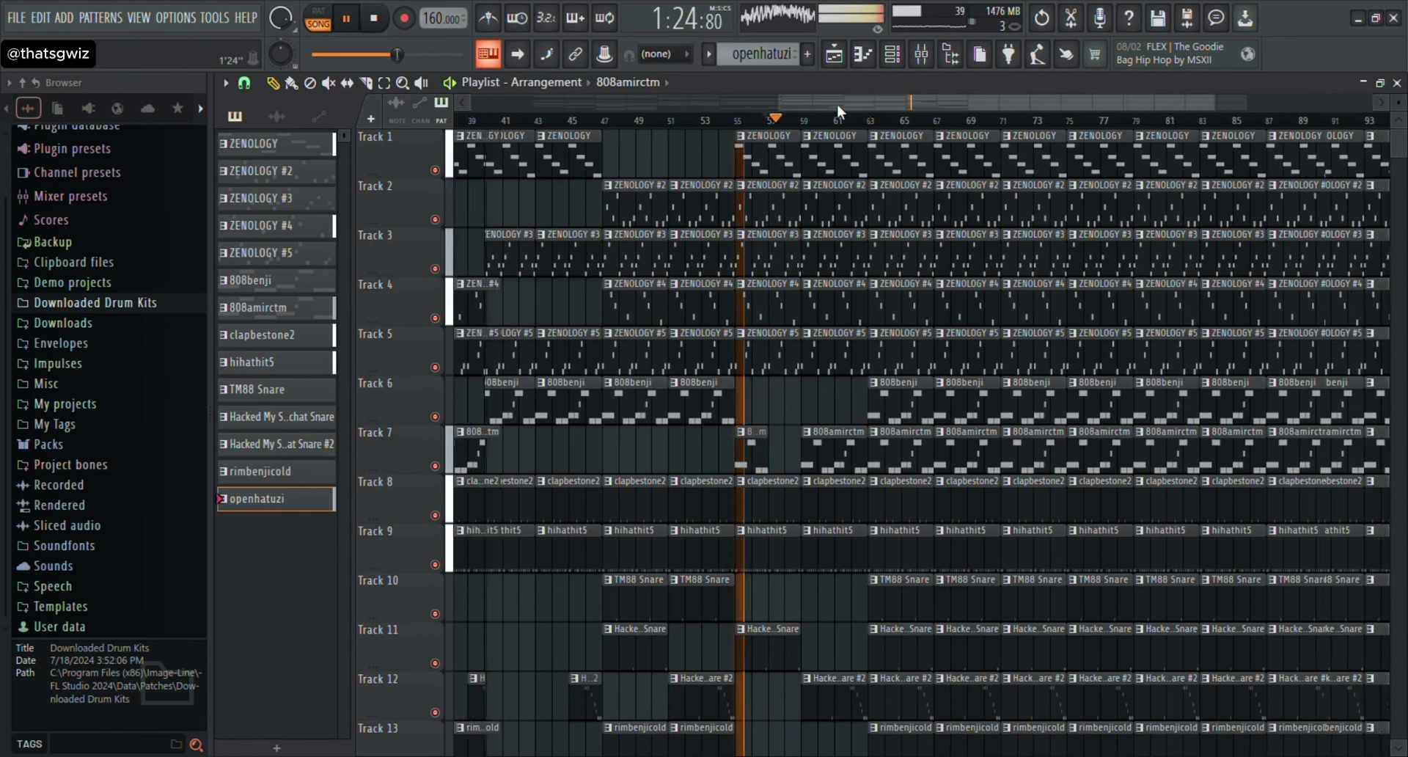
pyautogui.press('space')
pyautogui.press('space')
pyautogui.rightClick(779, 346)
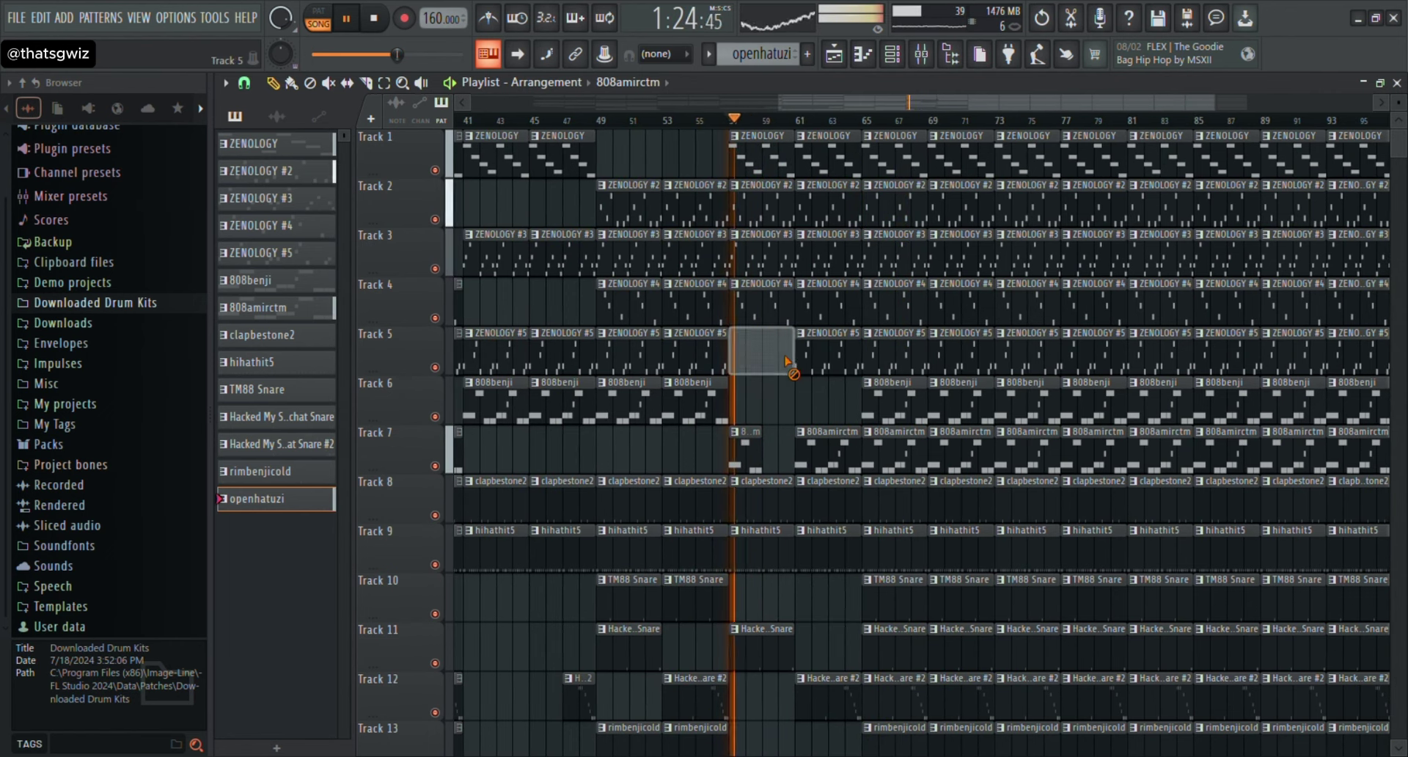
pyautogui.rightClick(807, 352)
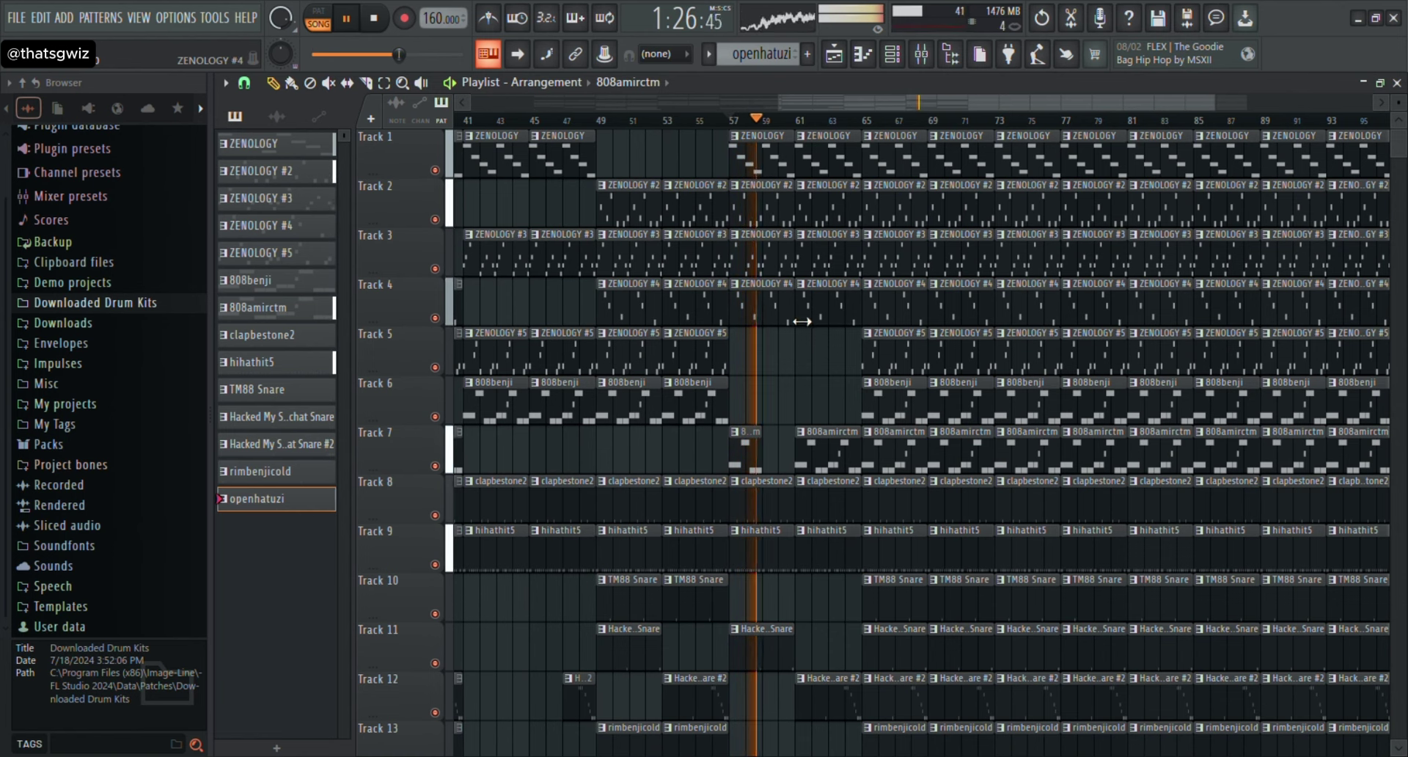
pyautogui.moveTo(729, 221); pyautogui.dragTo(862, 283)
pyautogui.press('Delete')
# Delete Hacked My Snapchat Snare #2 at bar 65, Hacked My Snapchat Snare at bar 69 and the 808benji clips from bars 65–72.
pyautogui.moveTo(807, 105); pyautogui.dragTo(866, 100)
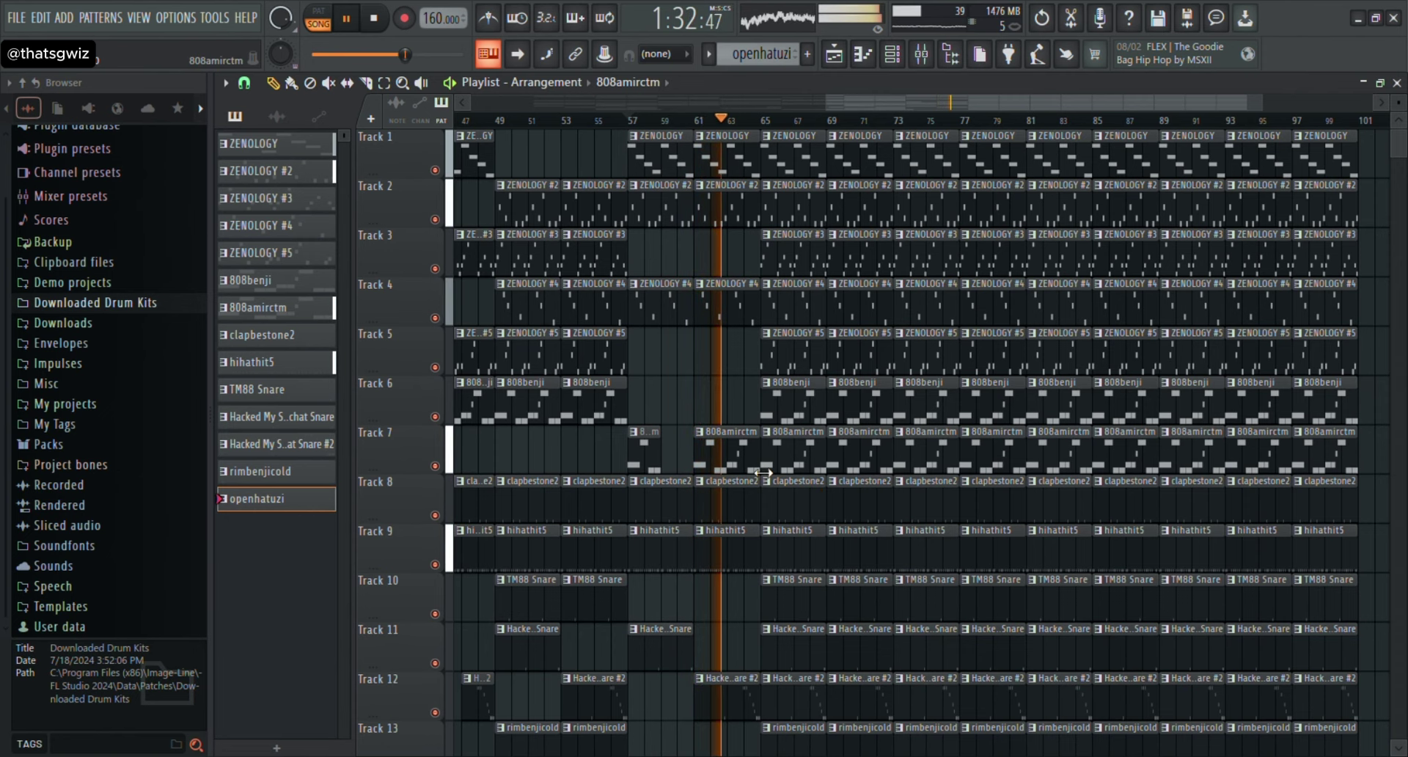
pyautogui.scroll(-3, 799, 539)
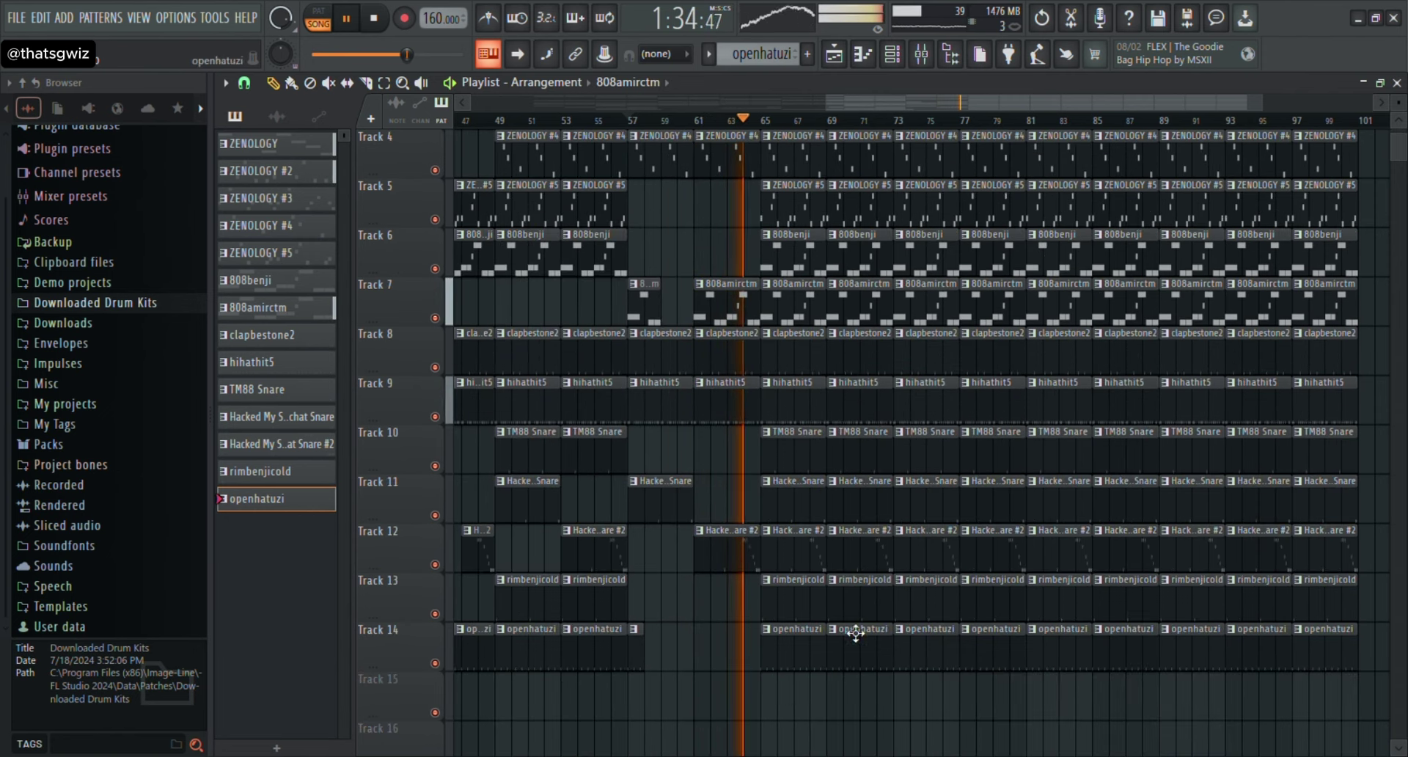
pyautogui.rightClick(806, 546)
pyautogui.rightClick(874, 503)
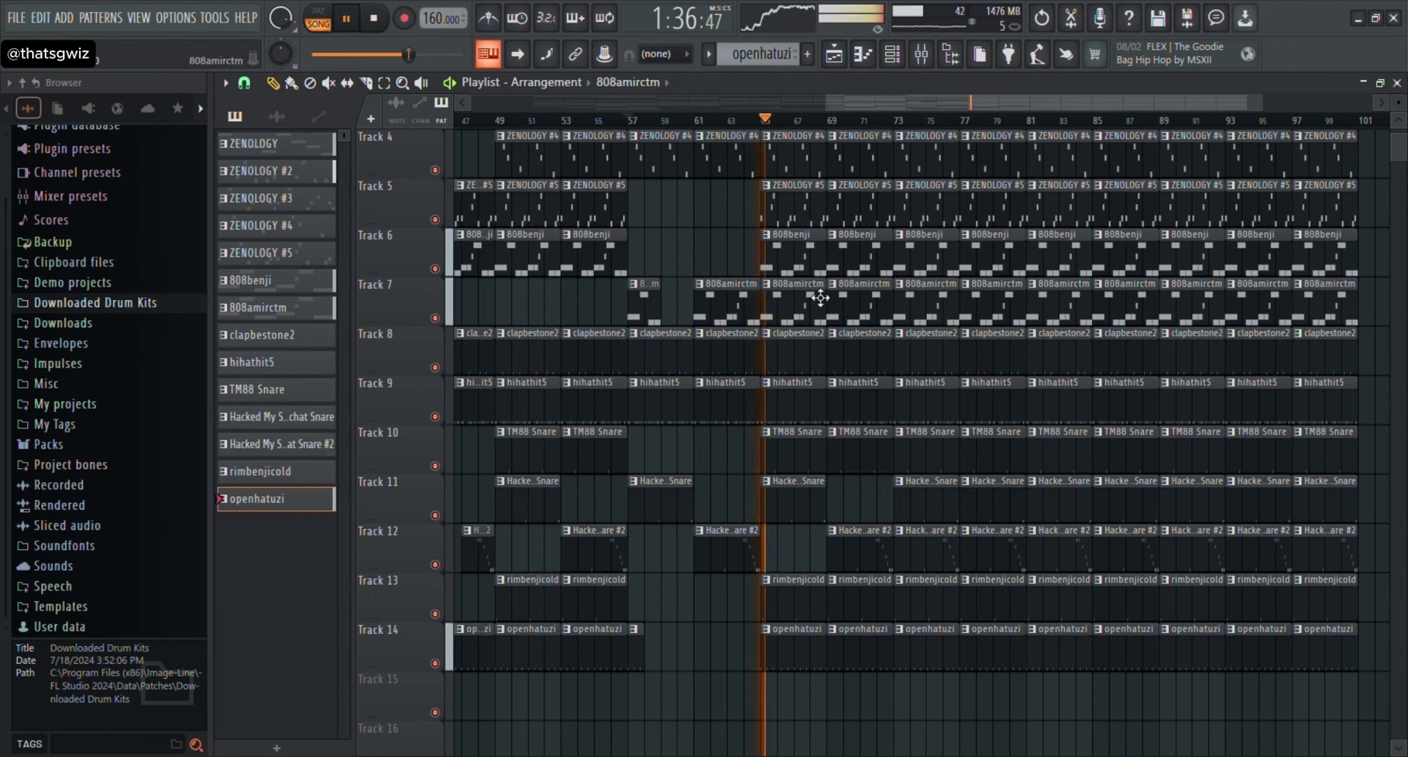
pyautogui.rightClick(810, 253)
pyautogui.rightClick(860, 250)
# Delete every clip on all tracks from bar 81 to the end of the arrangement.
pyautogui.moveTo(860, 107); pyautogui.dragTo(1288, 748)
pyautogui.scroll(3, 949, 485)
pyautogui.press('Delete')
# Trim the openhatuzi clip at bar 73 to a short hit and delete the openhatuzi clip at bar 77.
pyautogui.scroll(-6, 1015, 569)
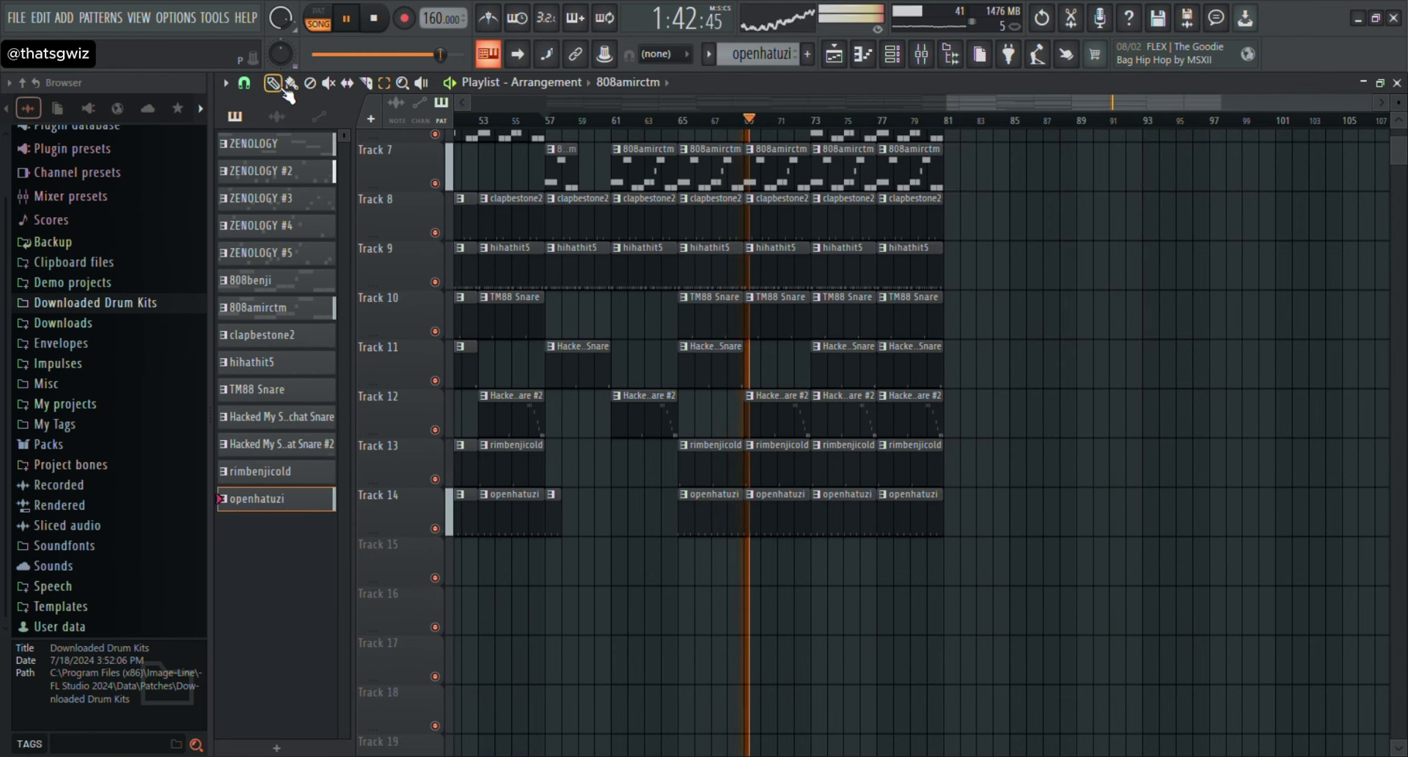
pyautogui.moveTo(876, 528)
pyautogui.mouseDown()
pyautogui.moveTo(785, 537)
pyautogui.moveTo(892, 533)
pyautogui.mouseUp()
pyautogui.scroll(1, 786, 537)
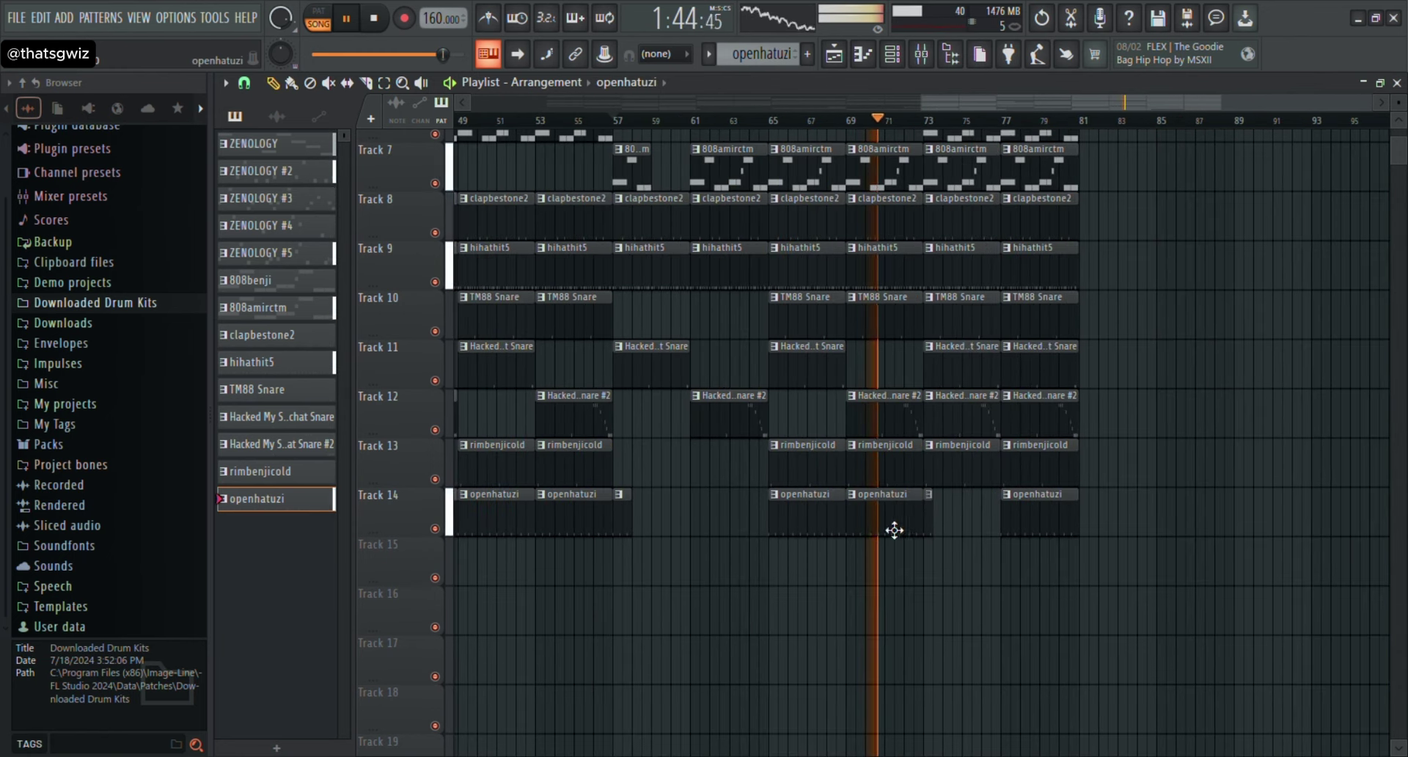
pyautogui.scroll(-1, 893, 532)
pyautogui.rightClick(1101, 533)
pyautogui.moveTo(1087, 121); pyautogui.dragTo(1126, 121)
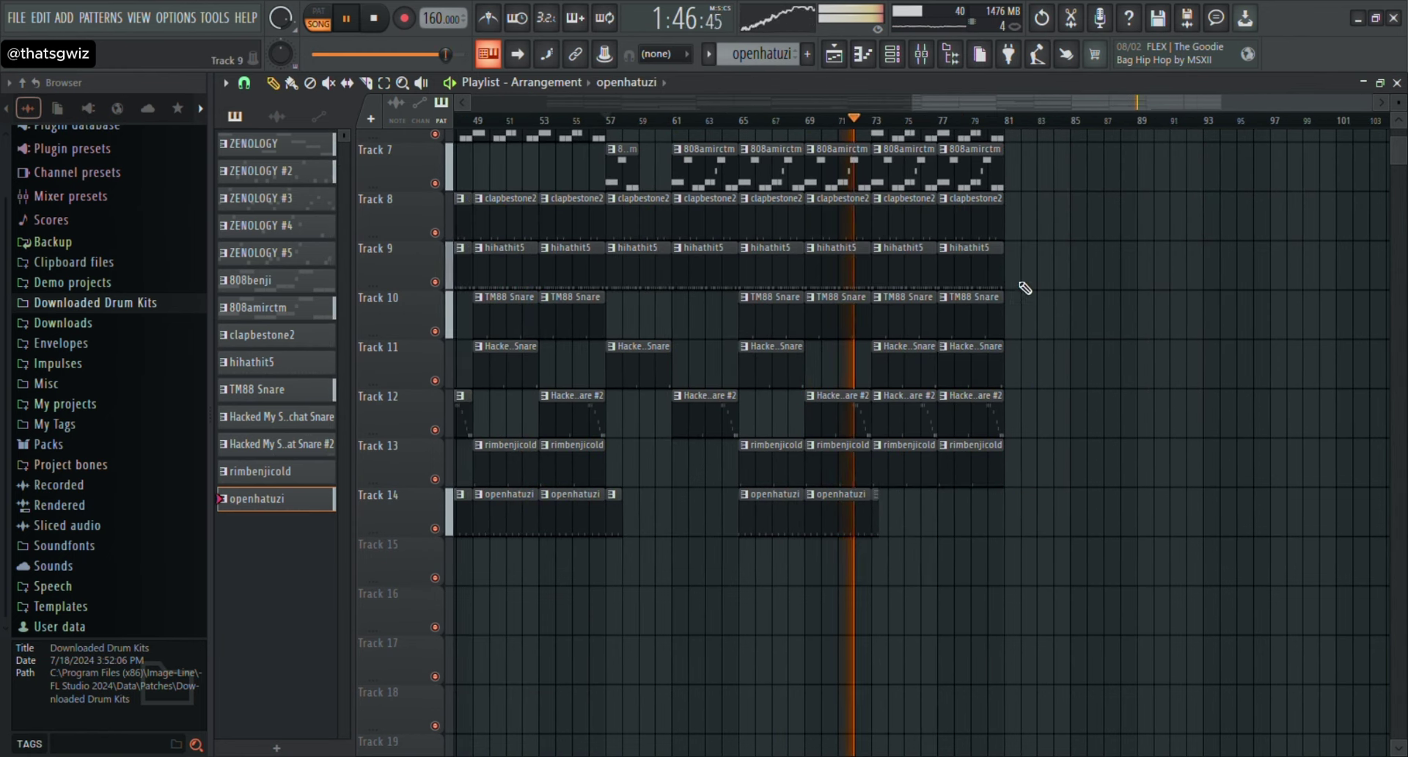
# Delete the 808amirctm and Hacked My Snapchat Snare clips from bars 73–80.
pyautogui.scroll(1, 987, 330)
pyautogui.rightClick(917, 224)
pyautogui.rightClick(967, 220)
pyautogui.rightClick(926, 431)
pyautogui.rightClick(974, 404)
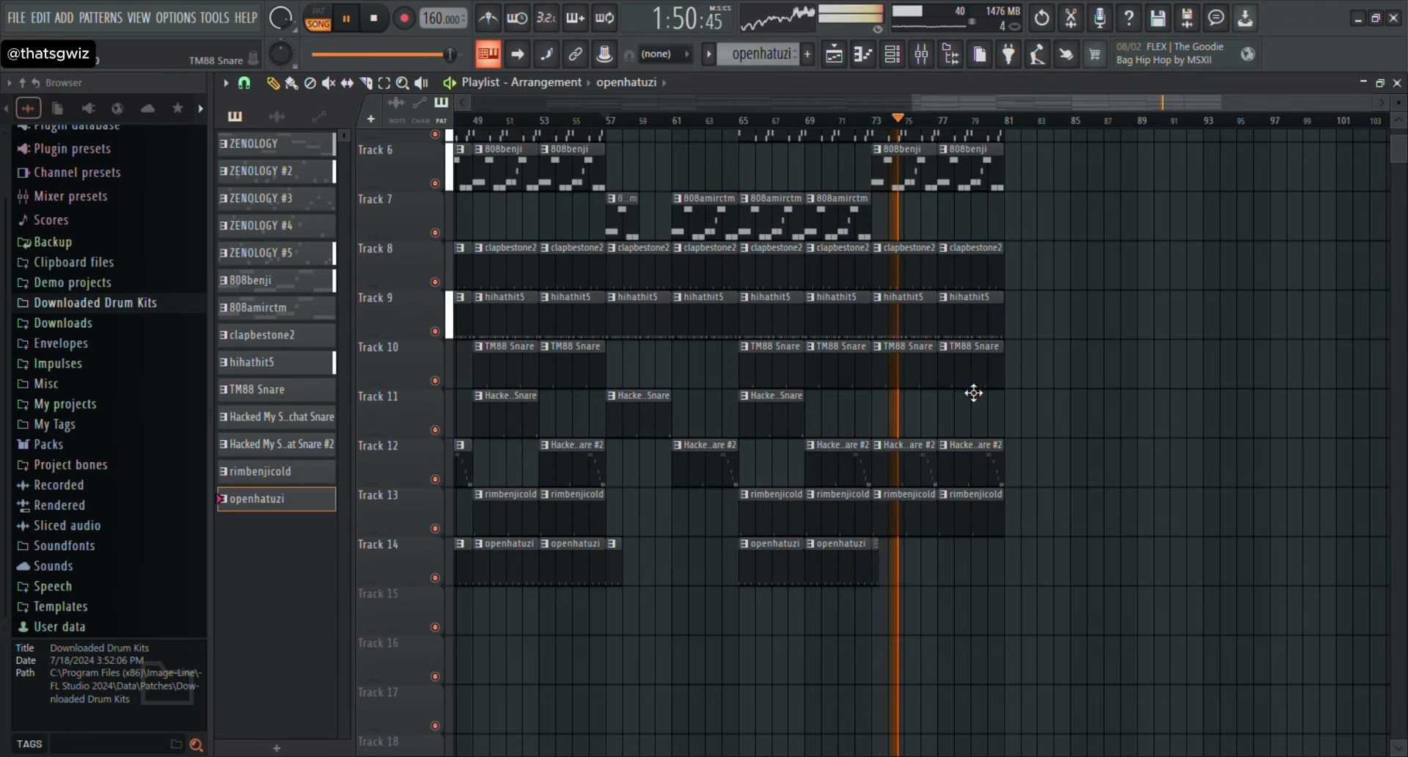
# Delete the TM88 Snare and rimbenjicold clips from bars 73–80, and keep only the final bar of Hacked My Snapchat Snare #2 there.
pyautogui.rightClick(917, 370)
pyautogui.rightClick(967, 371)
pyautogui.rightClick(975, 499)
pyautogui.rightClick(920, 502)
pyautogui.rightClick(914, 477)
pyautogui.moveTo(954, 481); pyautogui.dragTo(996, 484)
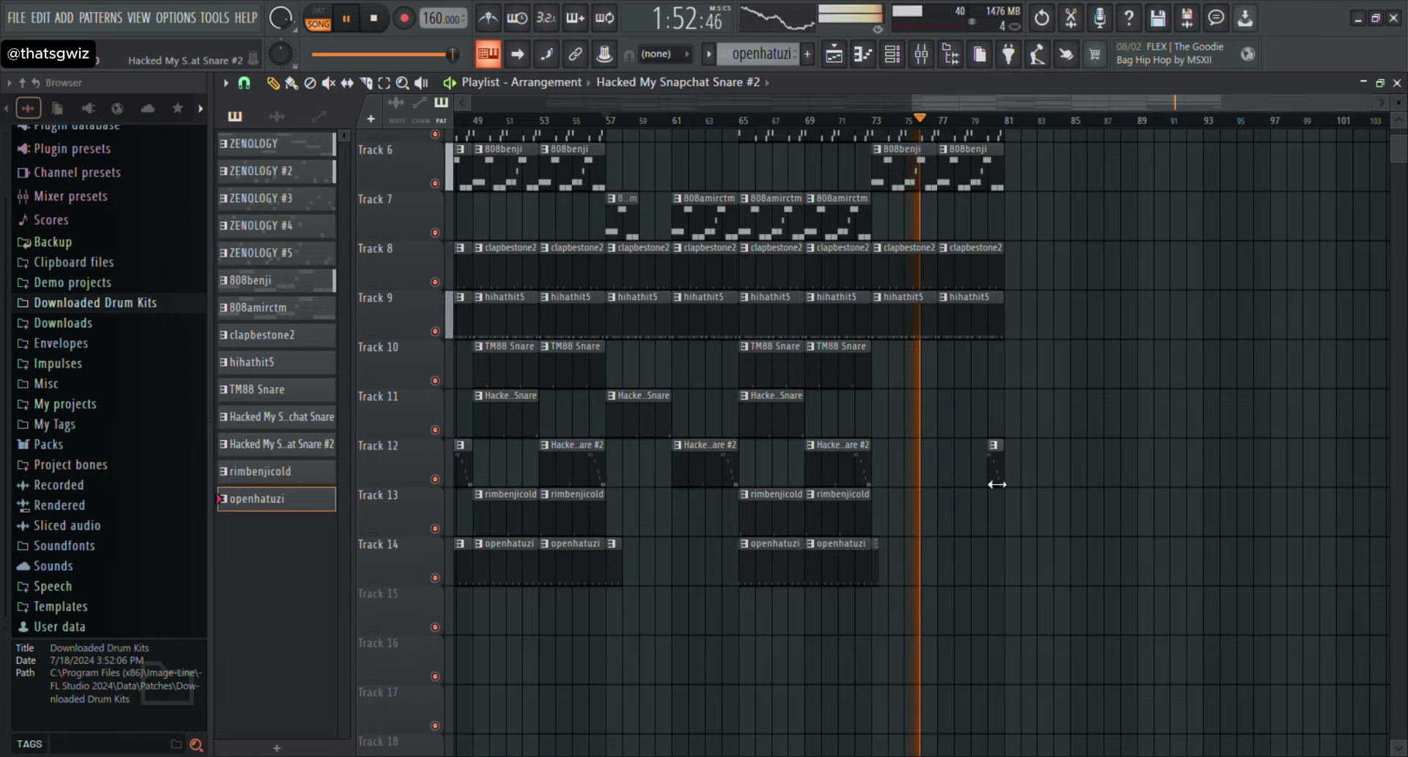
# Replay from bar 73 and delete the ZENOLOGY #2, ZENOLOGY #3 and ZENOLOGY #4 clips from bars 73–80.
pyautogui.scroll(3, 1019, 533)
pyautogui.click(874, 120)
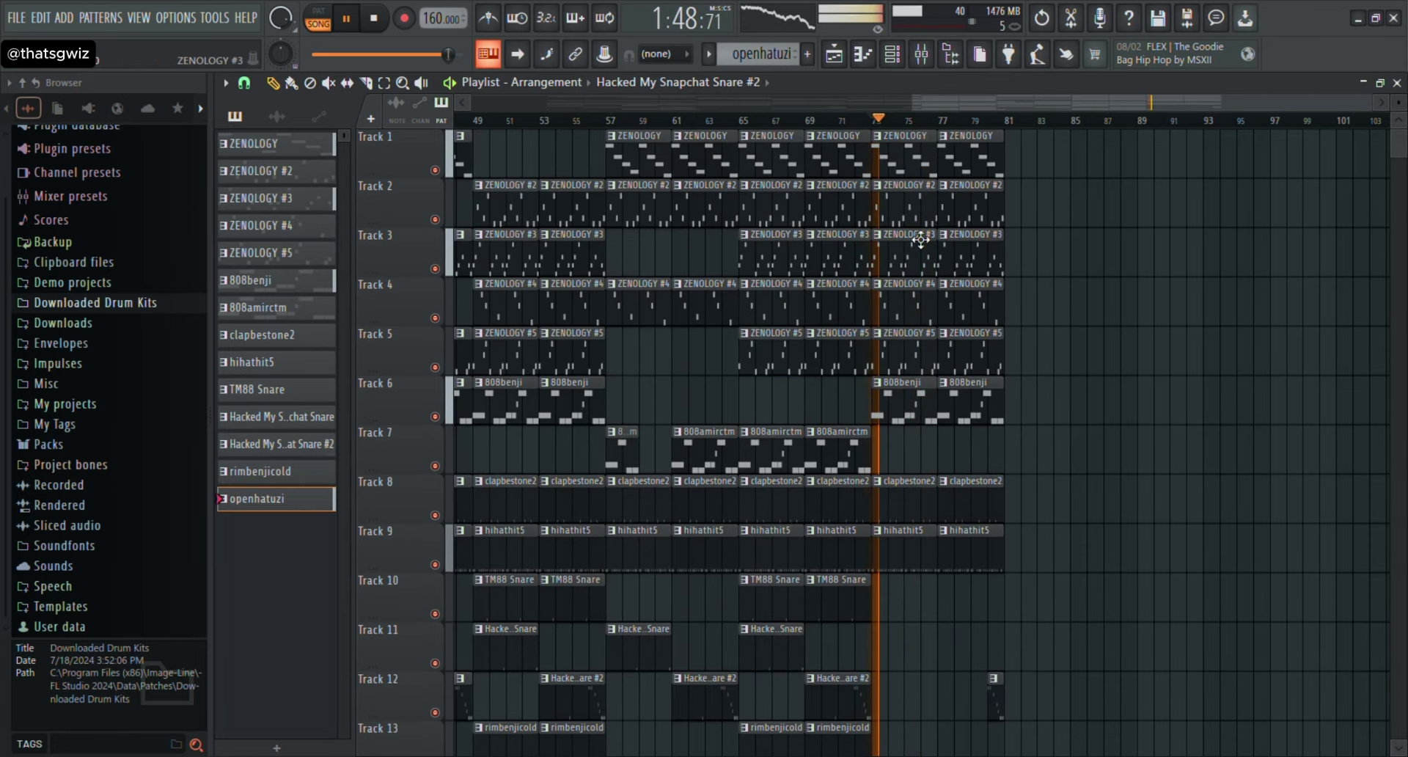
pyautogui.rightClick(905, 205)
pyautogui.rightClick(905, 253)
pyautogui.rightClick(909, 297)
pyautogui.rightClick(967, 297)
pyautogui.rightClick(972, 250)
pyautogui.rightClick(979, 197)
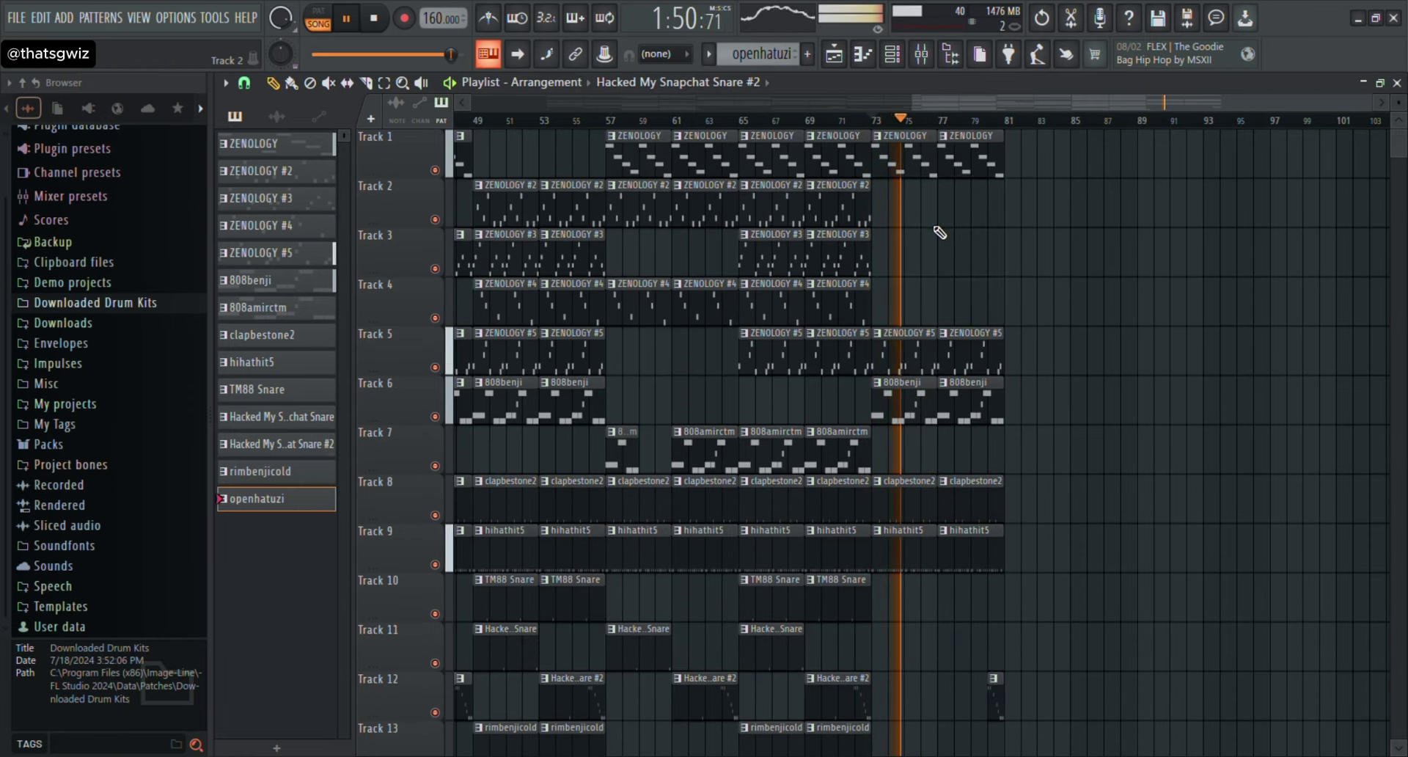
# Place two ZENOLOGY #3 clips on Track 3 and two ZENOLOGY #4 clips on Track 4 across bars 73–80.
pyautogui.click(858, 252)
pyautogui.moveTo(891, 262); pyautogui.dragTo(878, 267)
pyautogui.click(945, 271)
pyautogui.click(865, 314)
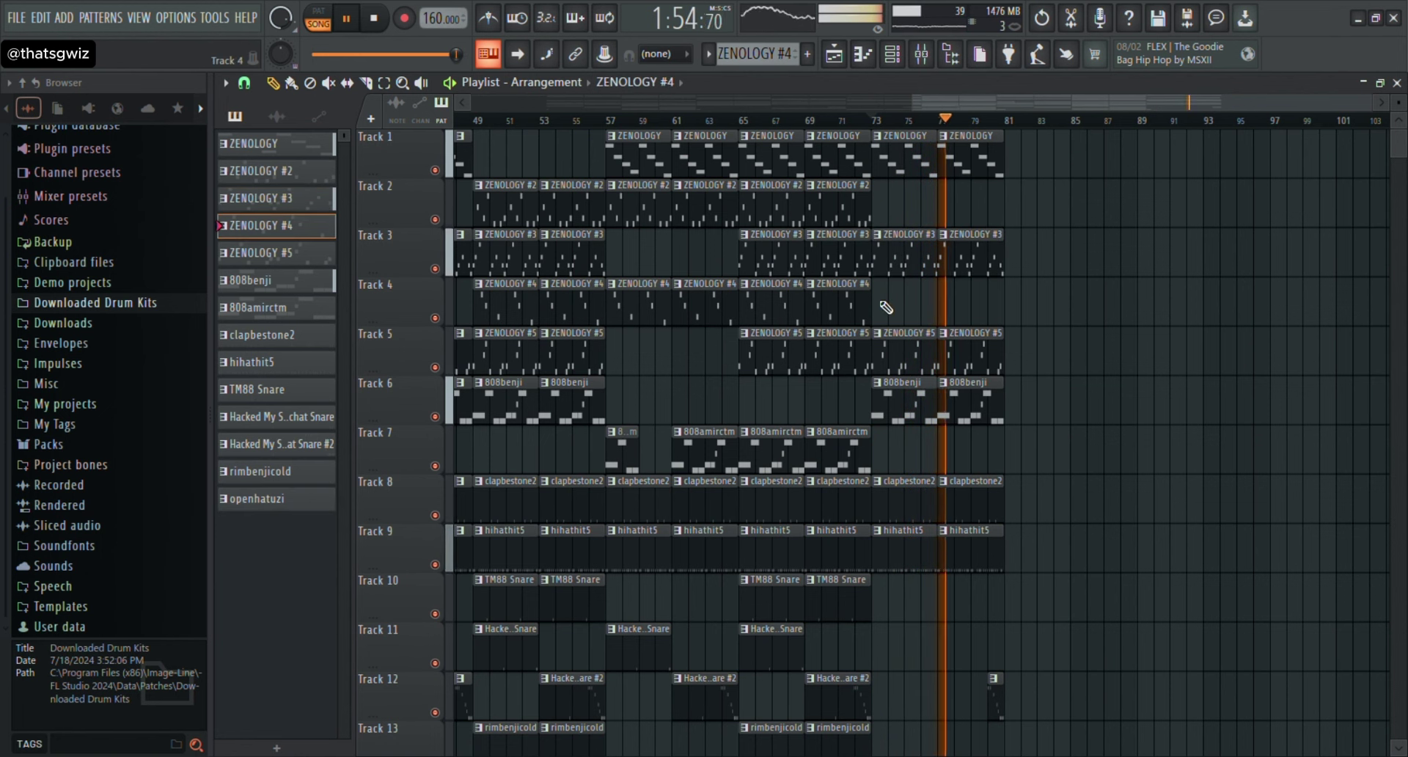
pyautogui.click(887, 306)
pyautogui.moveTo(959, 310); pyautogui.dragTo(975, 308)
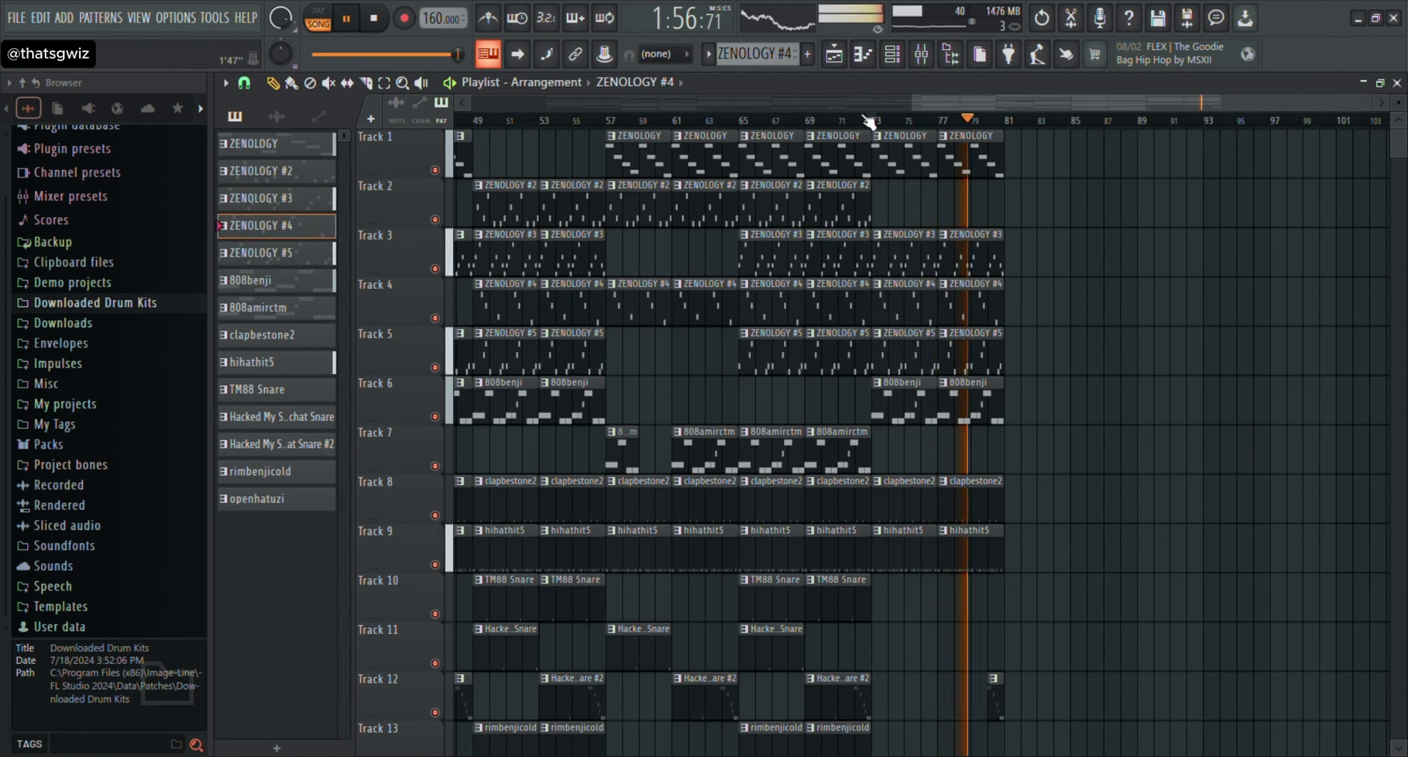
# Replay from bar 73 and delete both ZENOLOGY #5 clips from bars 73–80.
pyautogui.click(873, 120)
pyautogui.rightClick(941, 362)
pyautogui.rightClick(898, 363)
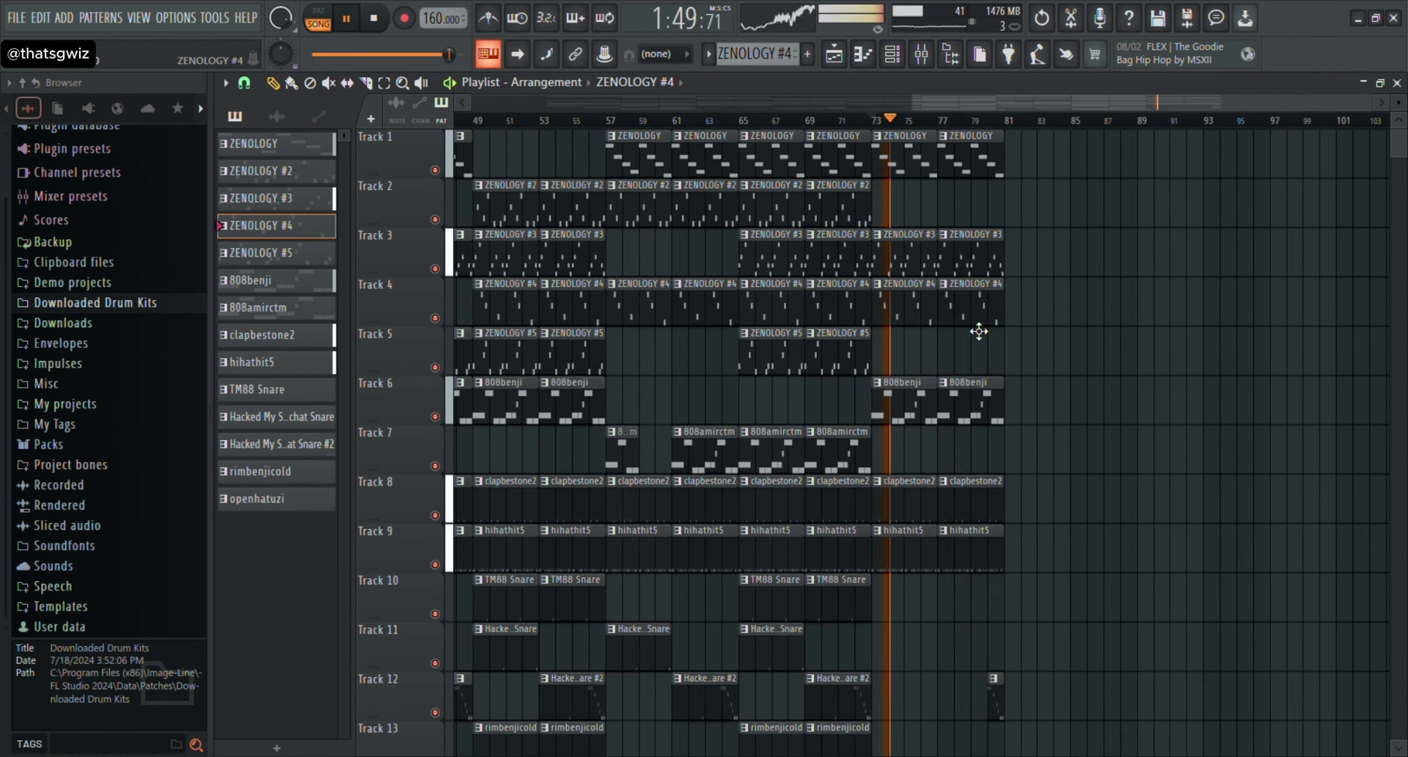
# Add a new empty pattern and replay the song's ending from bar 72.
pyautogui.click(297, 496)
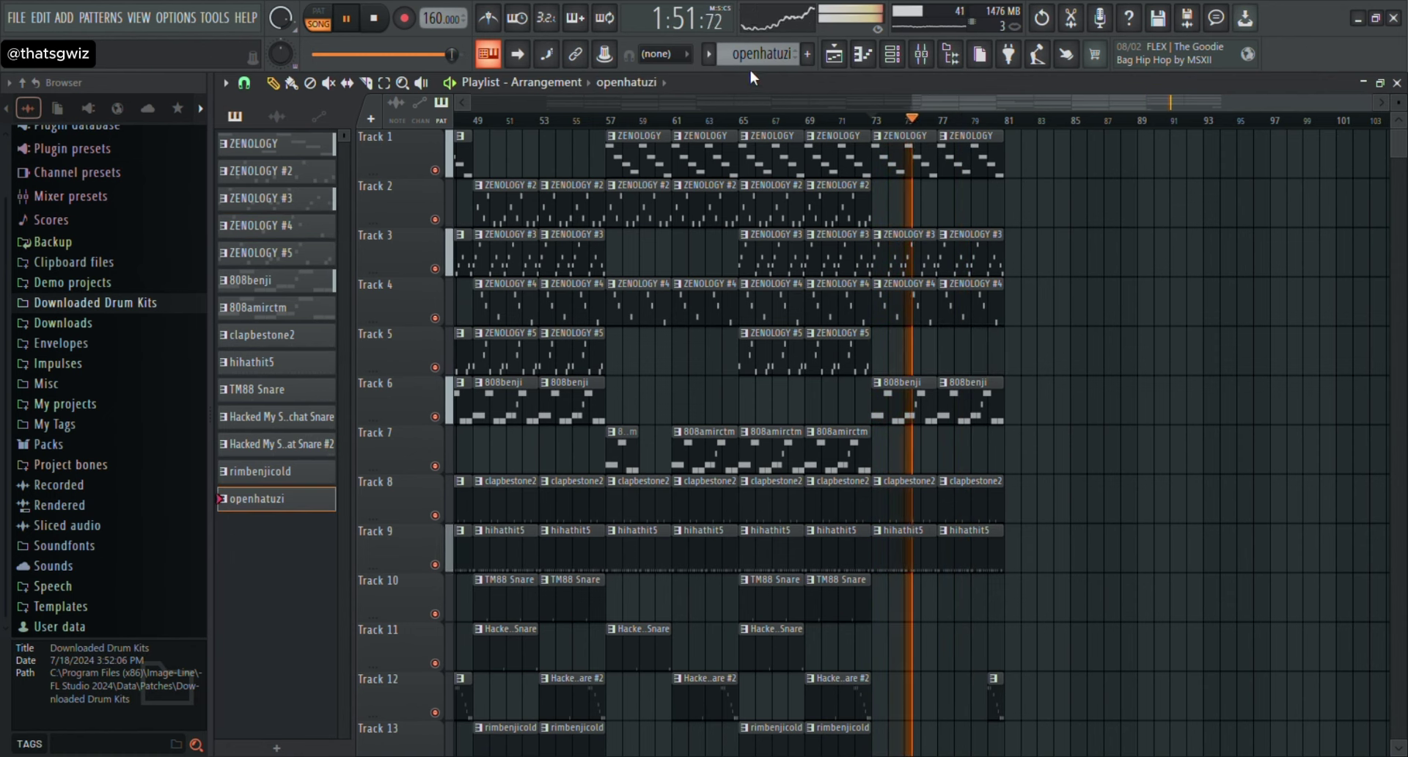
pyautogui.scroll(-1, 752, 61)
pyautogui.moveTo(941, 107); pyautogui.dragTo(987, 107)
pyautogui.click(774, 120)
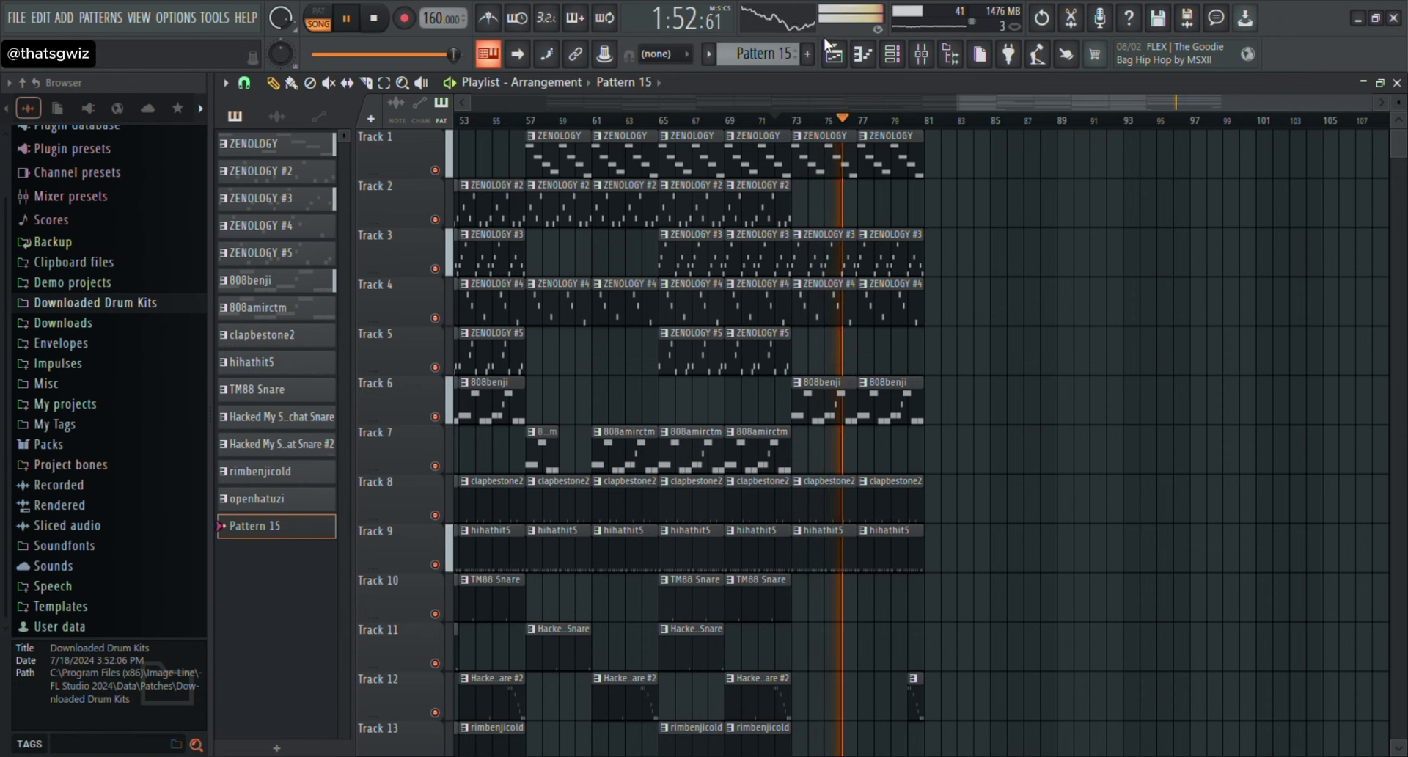
# Select bars 73–80 as the time range and create an automation clip for the Master volume across it.
pyautogui.moveTo(788, 119); pyautogui.dragTo(927, 110)
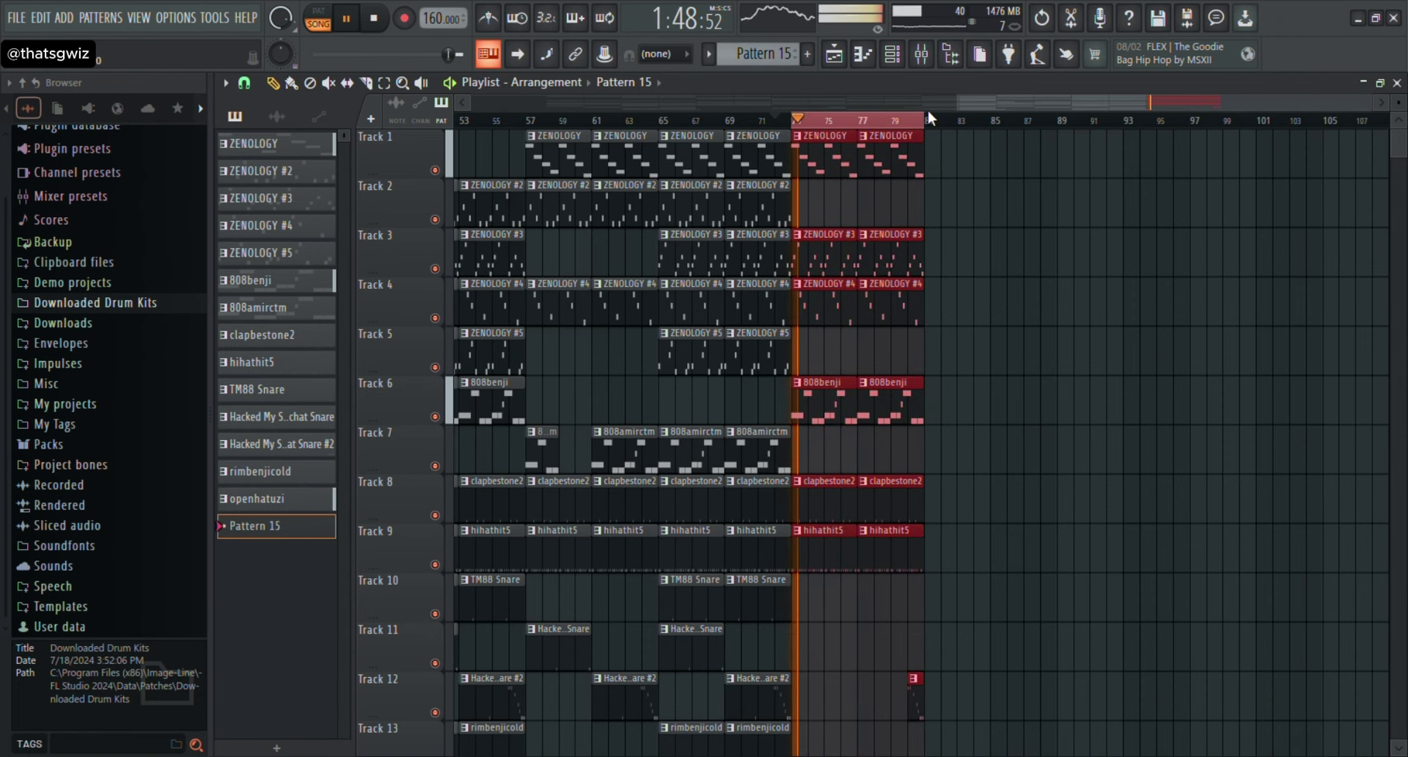
pyautogui.click(921, 54)
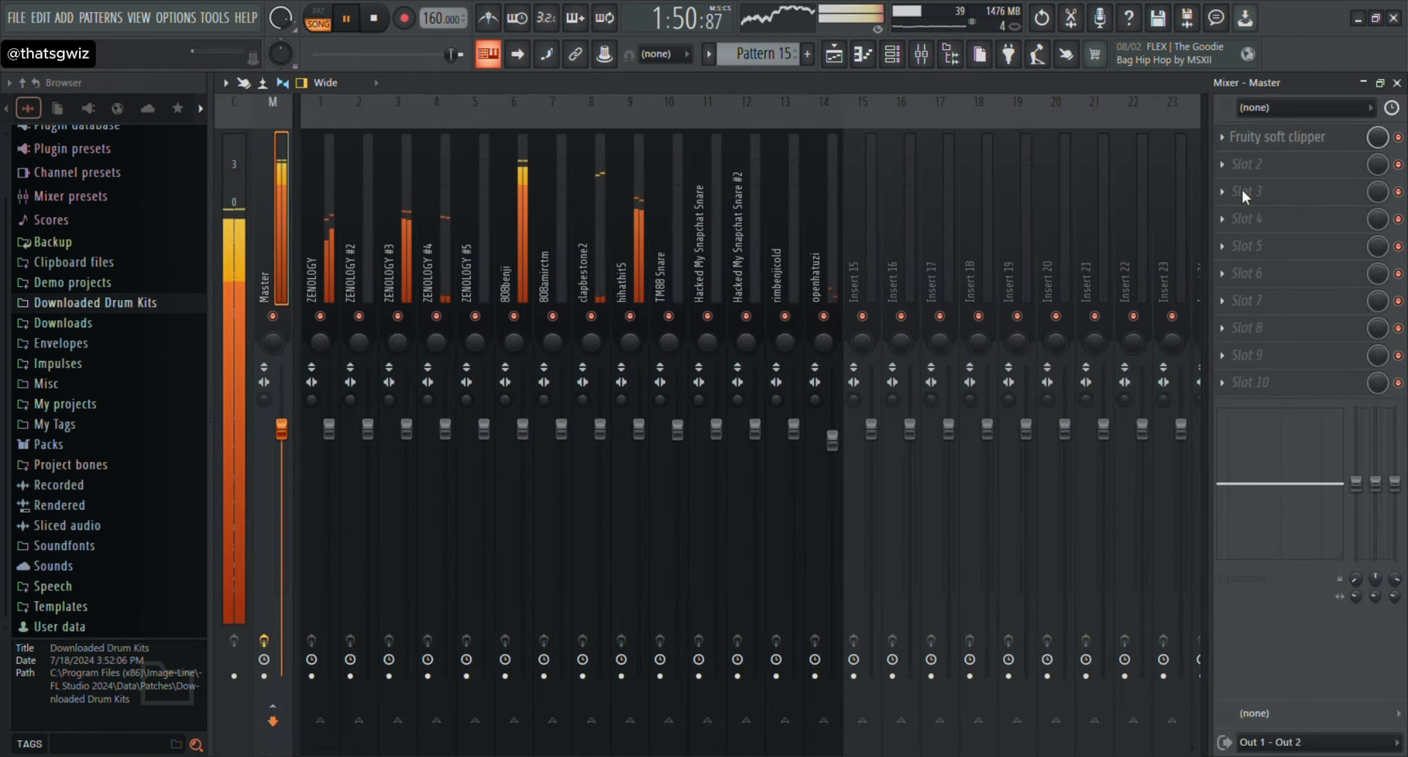
pyautogui.click(1397, 84)
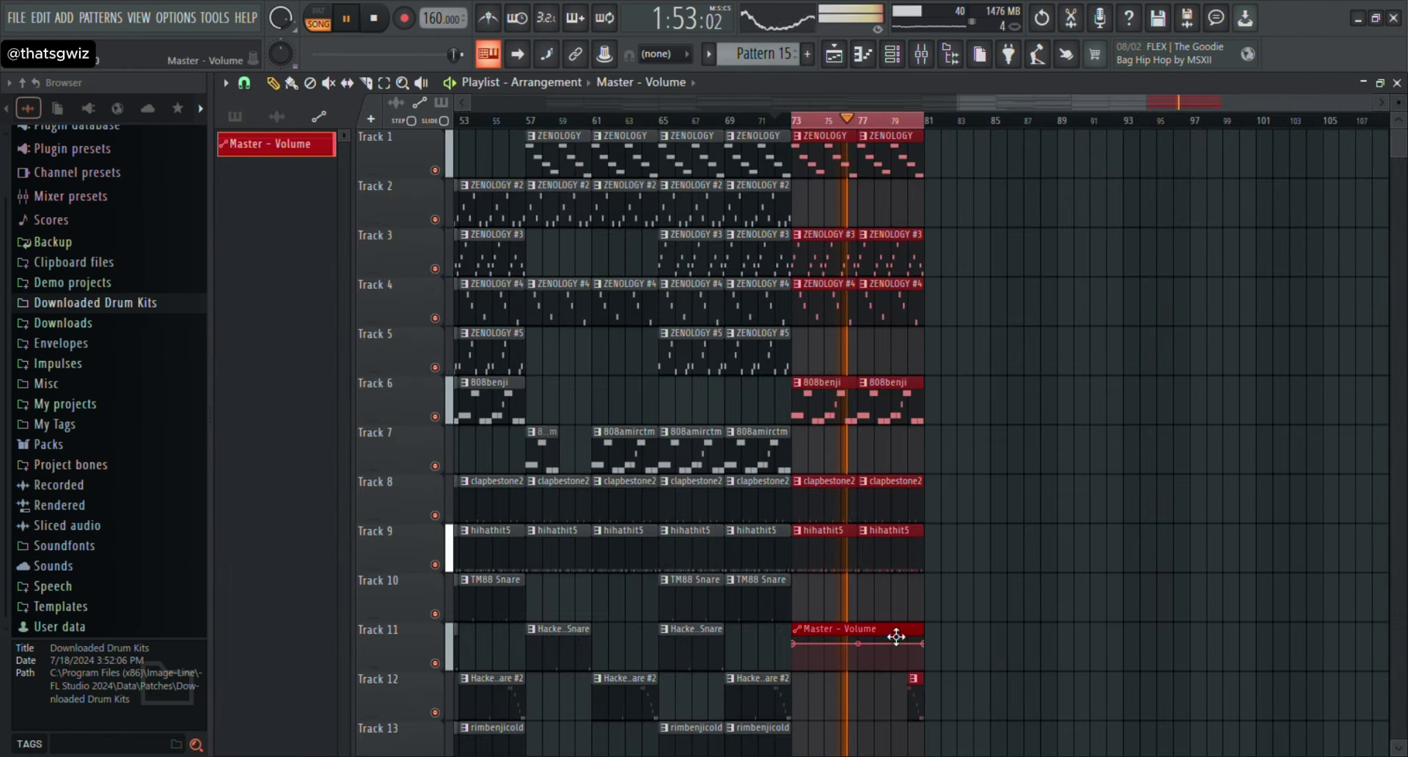
# Shape the Master - Volume automation into a linear fade-out ending at bar 81 and move the clip to Track 13.
pyautogui.moveTo(896, 638); pyautogui.dragTo(927, 625)
pyautogui.click(933, 635)
pyautogui.rightClick(958, 640)
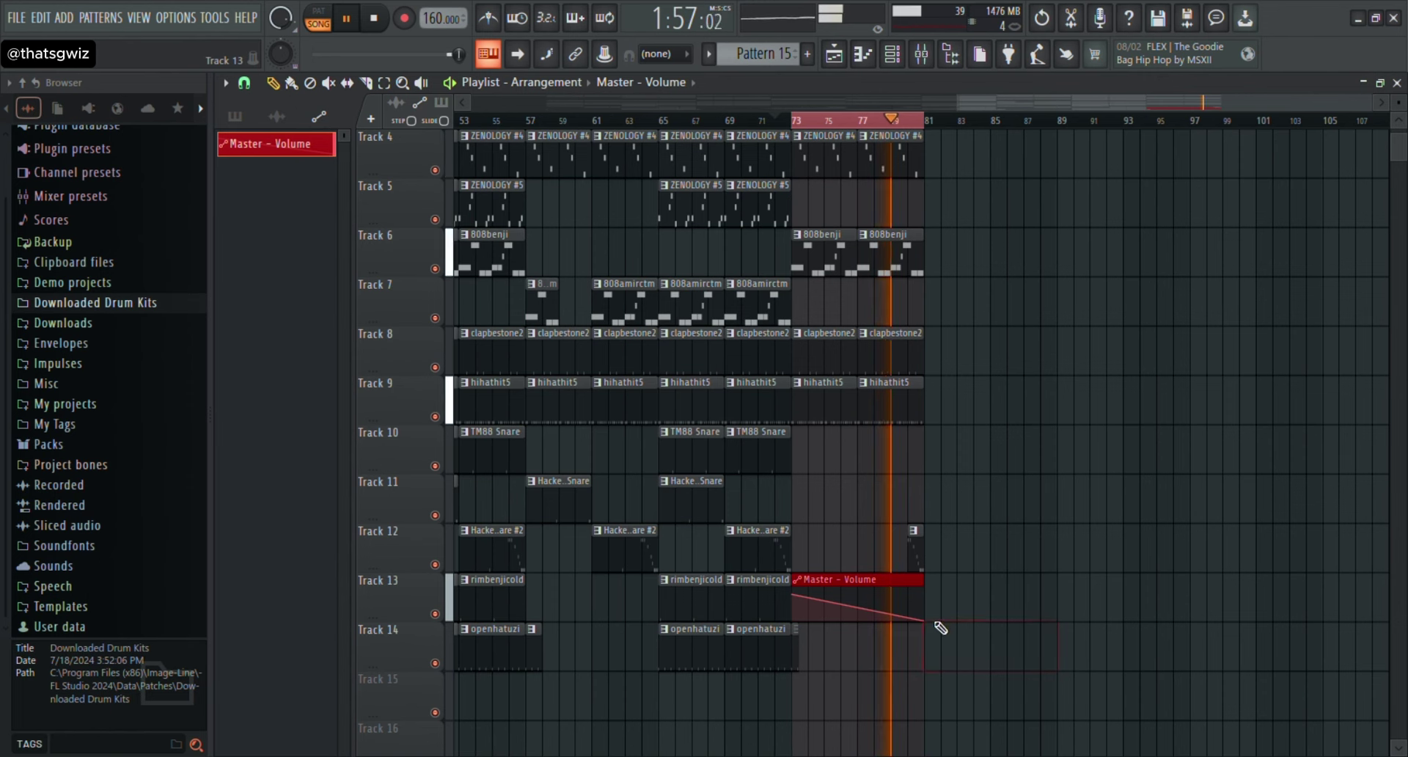
# Clear the bars 73–80 time selection and return the stopped playback position to the start of the song.
pyautogui.scroll(3, 971, 616)
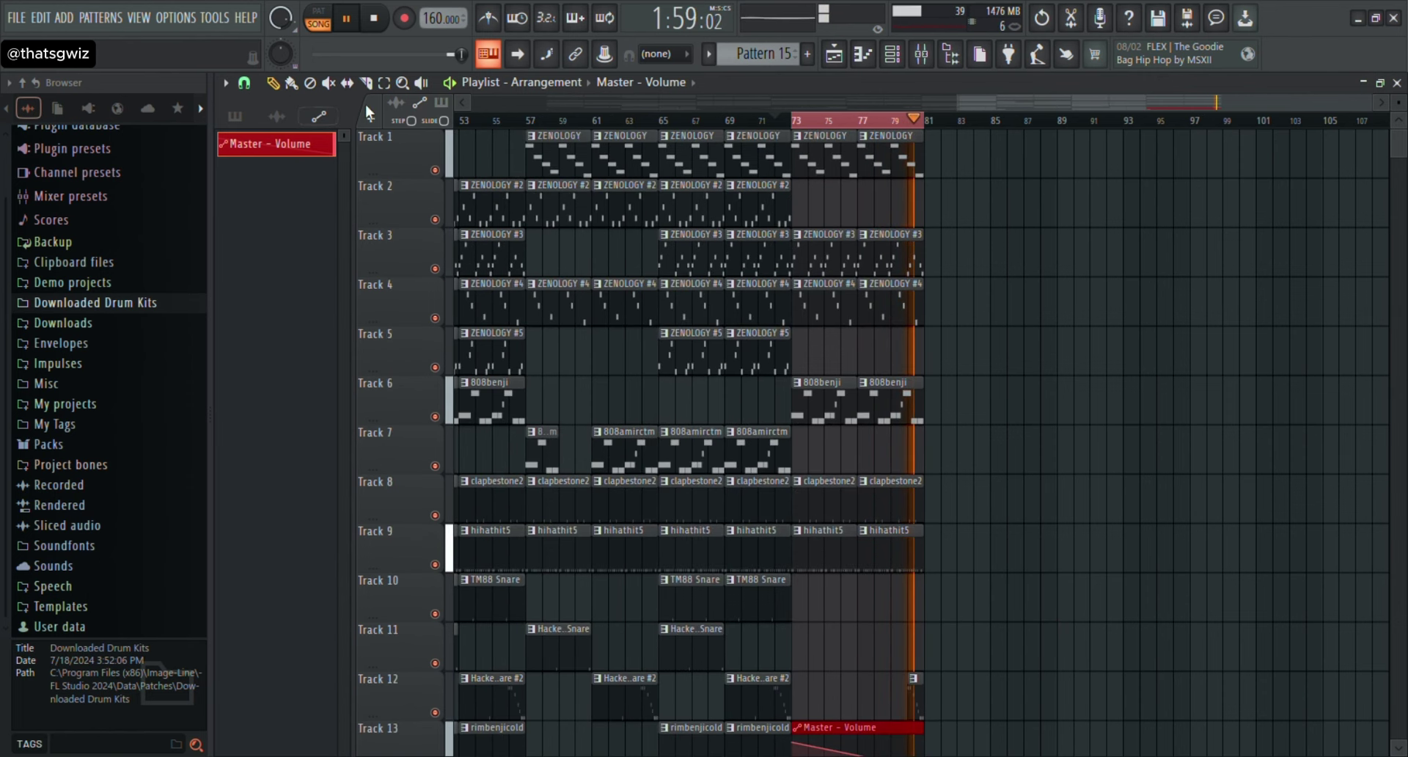
pyautogui.press('space')
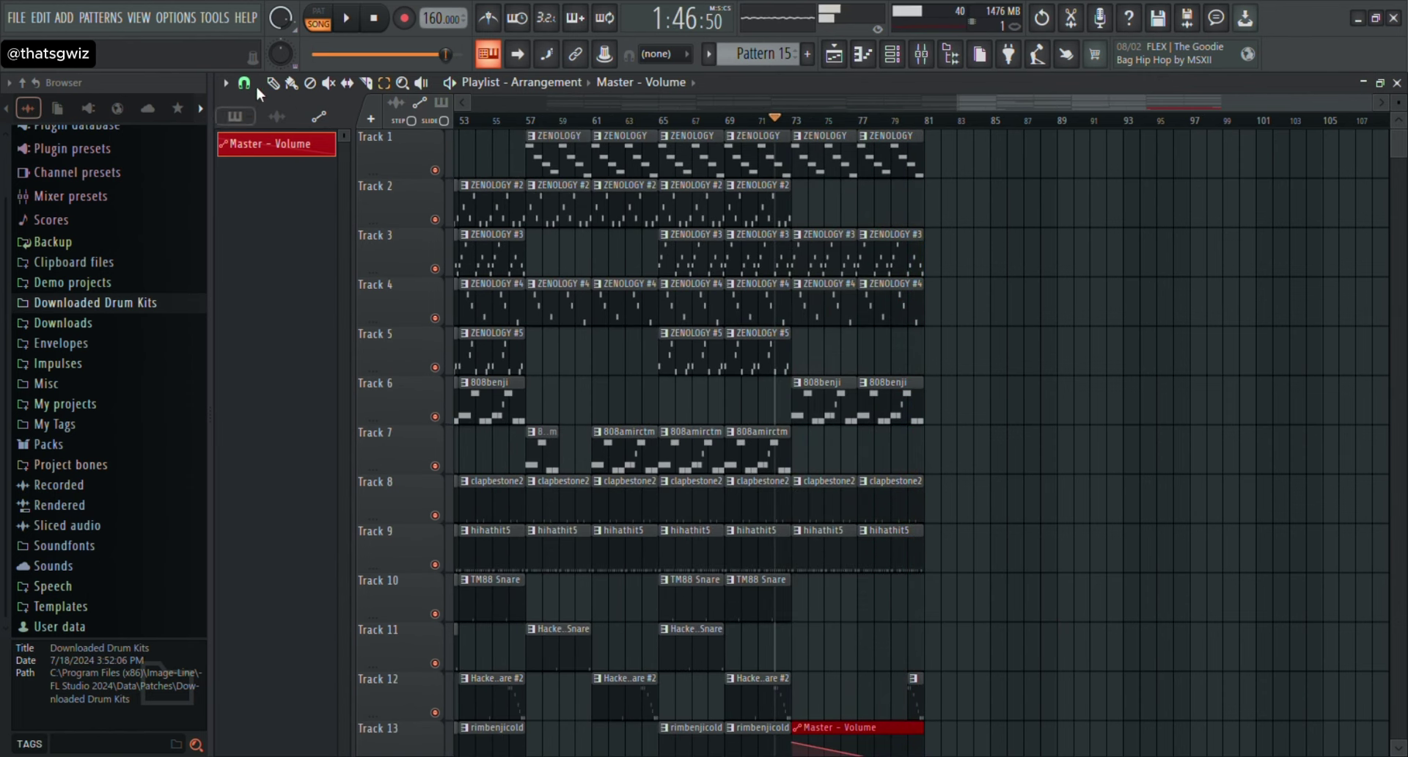
pyautogui.press('space')
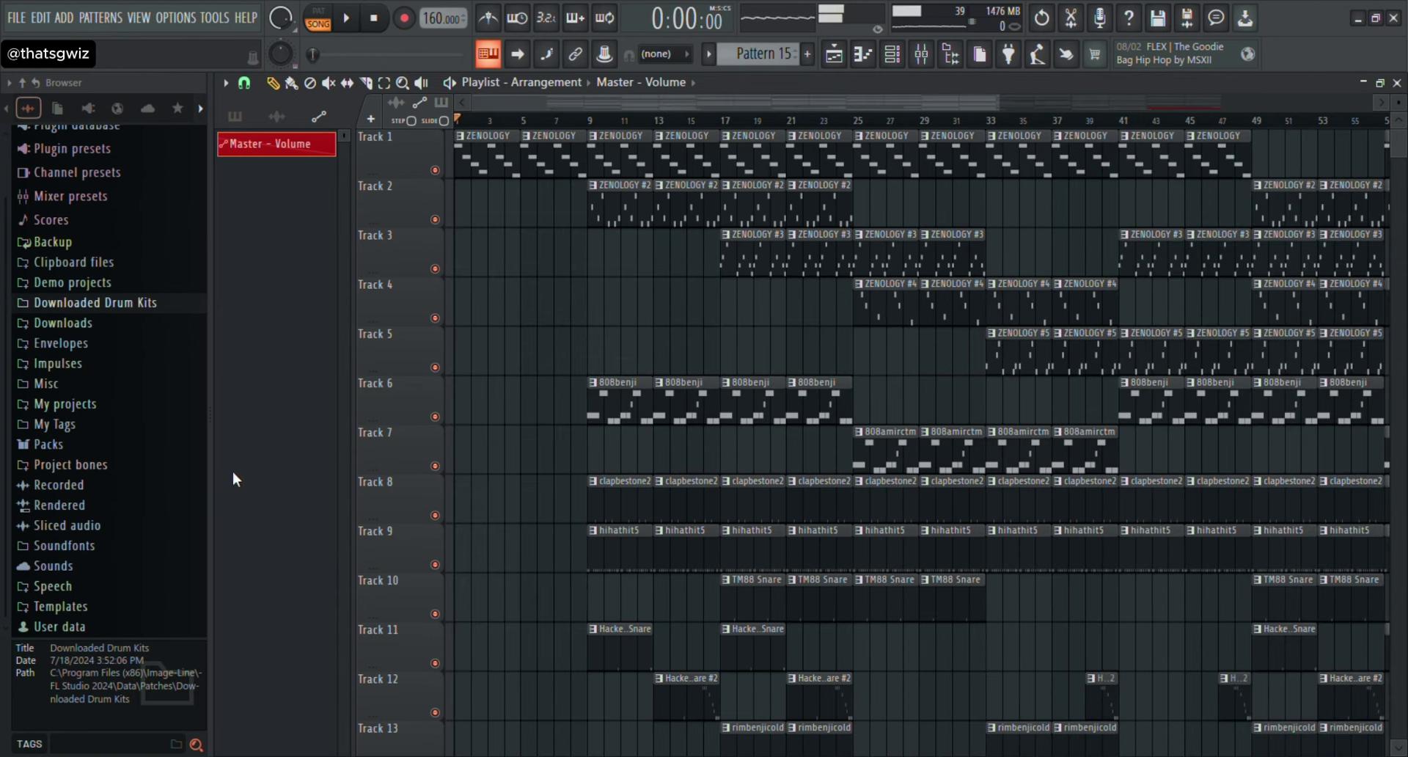
# Place the "Stewie Griffin saying GWIZ" tag from My Tags on Track 5 at bar 1 and play it, checking its clip settings.
pyautogui.click(53, 425)
pyautogui.moveTo(117, 332); pyautogui.dragTo(501, 370)
pyautogui.press('space')
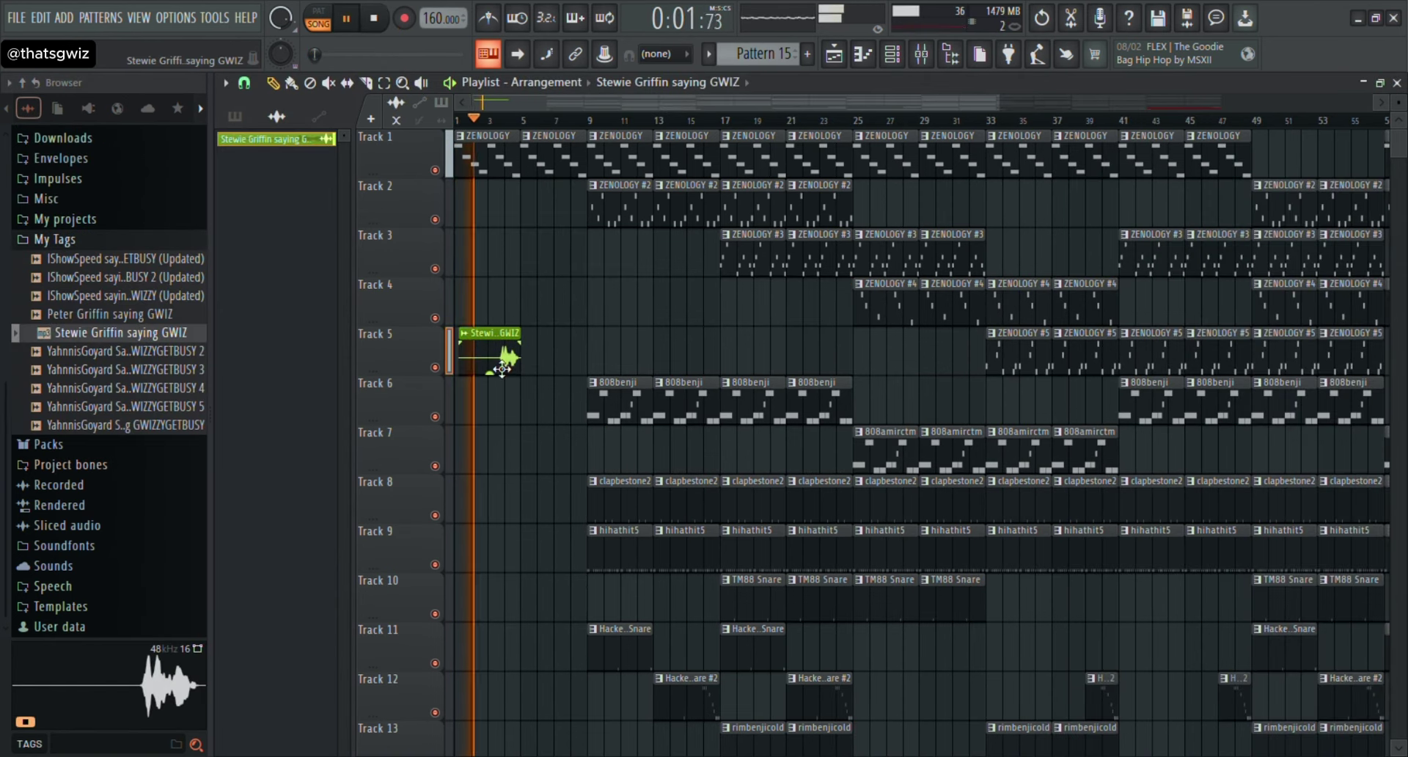
pyautogui.doubleClick(502, 371)
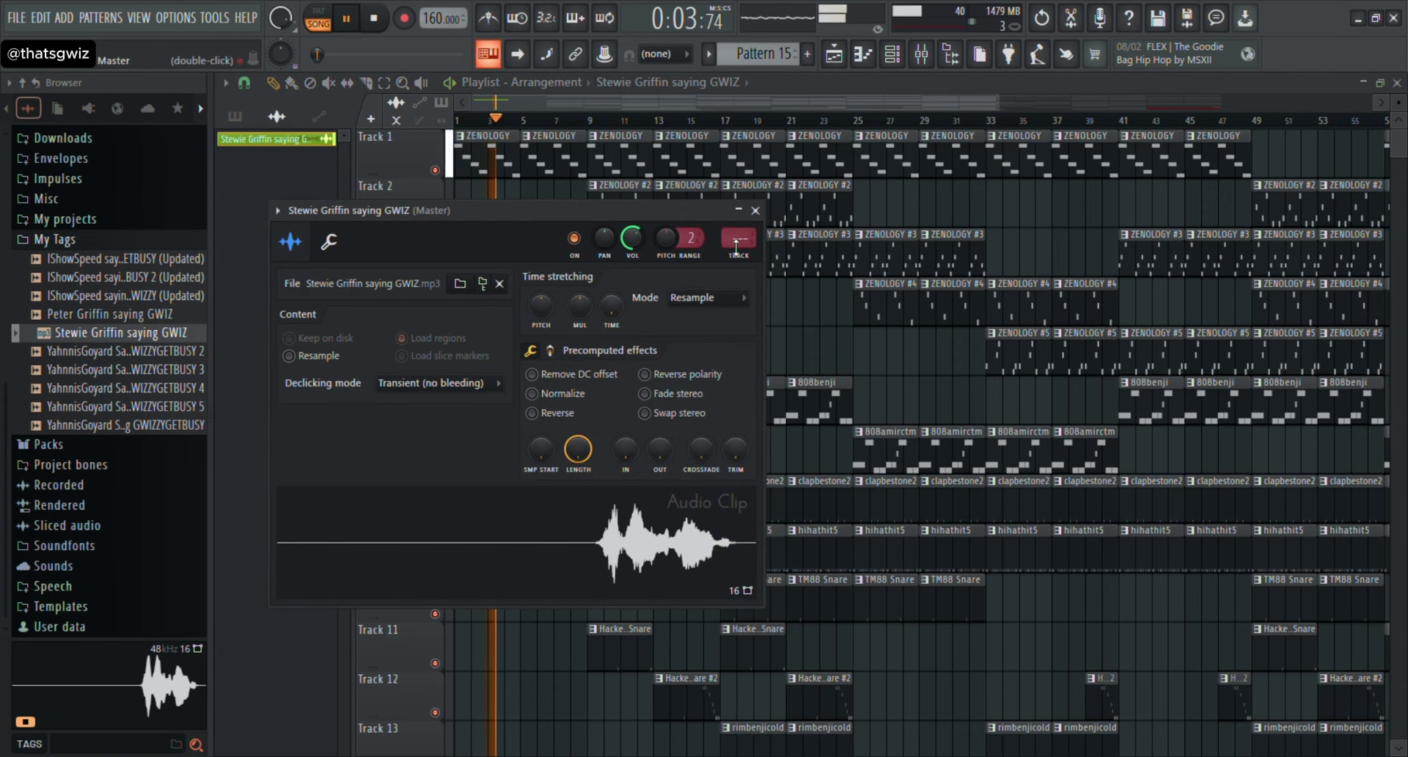
pyautogui.click(755, 211)
pyautogui.click(146, 243)
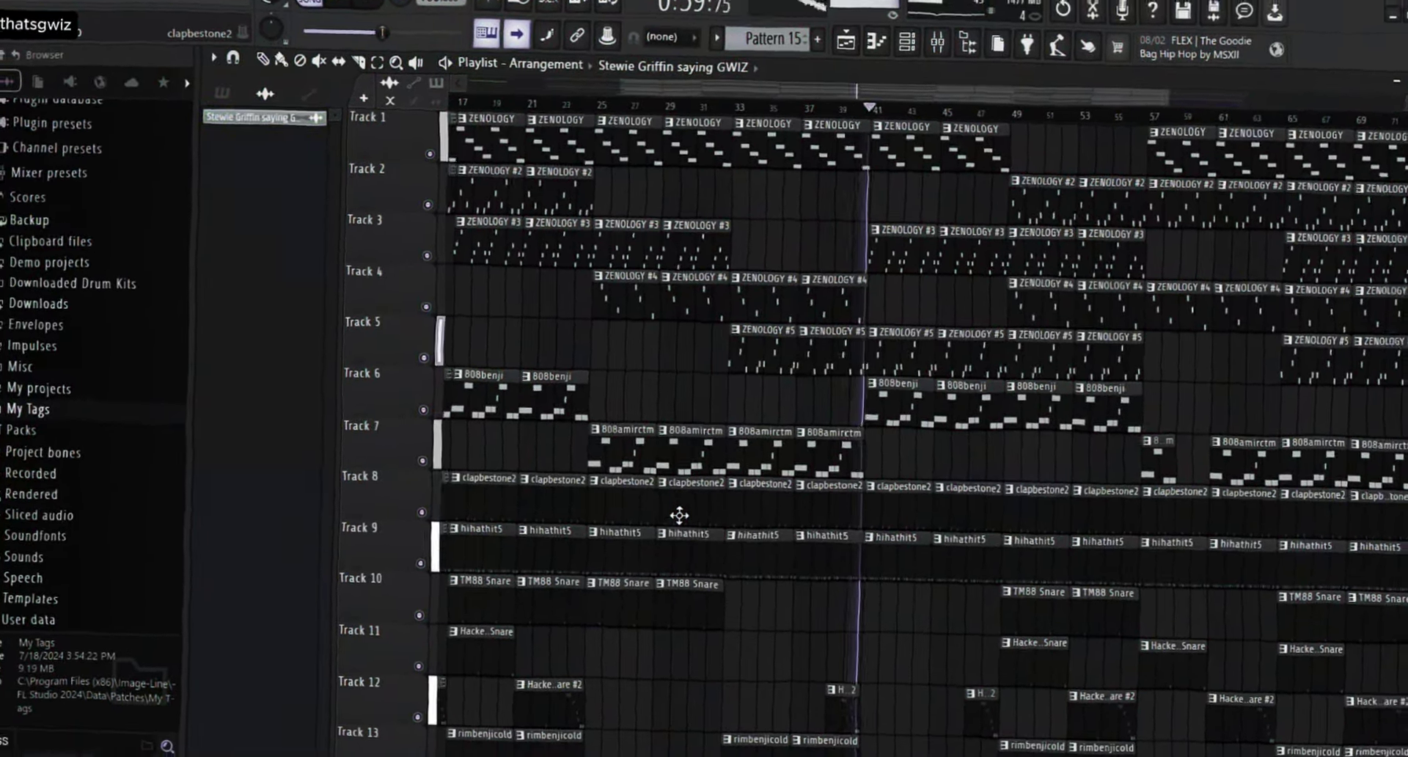
# Stop playback and check the Master channel in the mixer before returning to the playlist.
pyautogui.press('space')
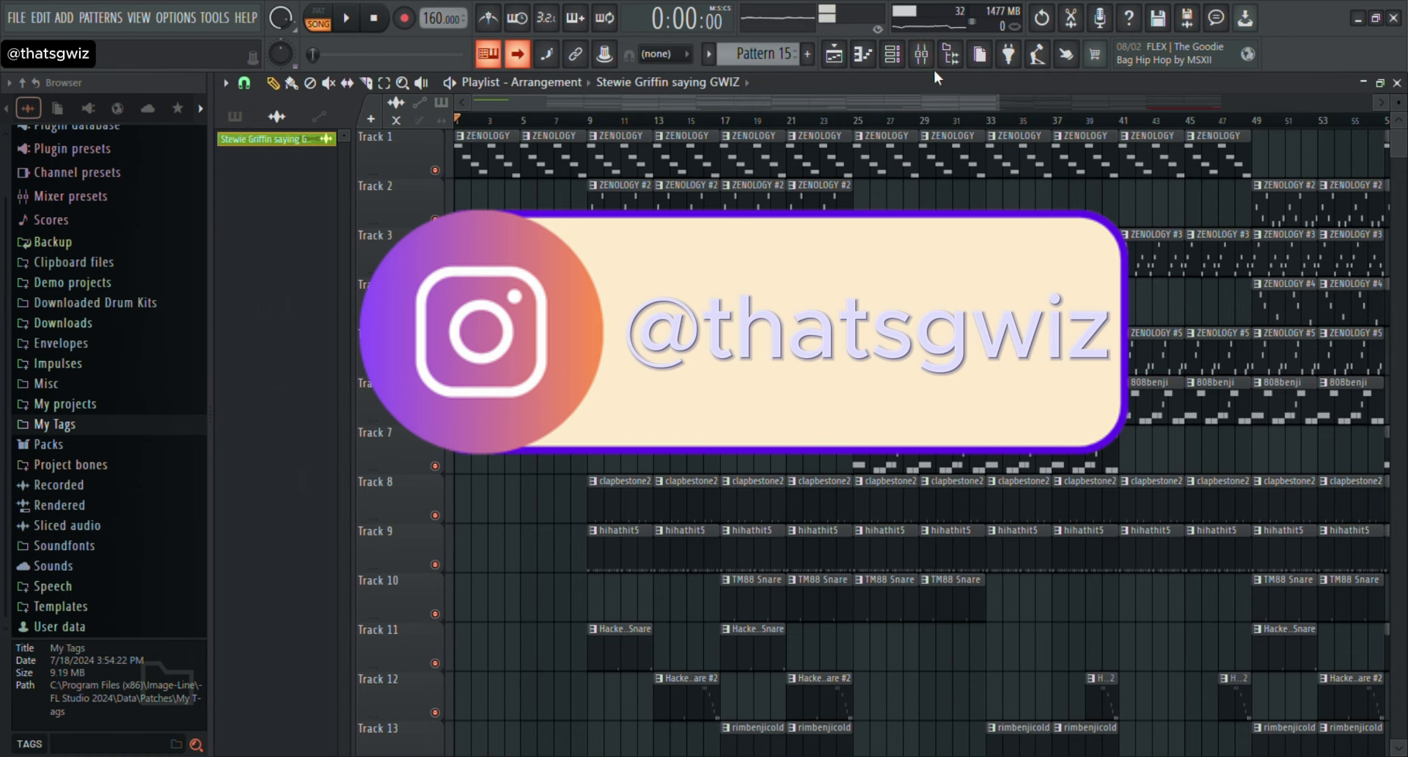
pyautogui.press('Escape')
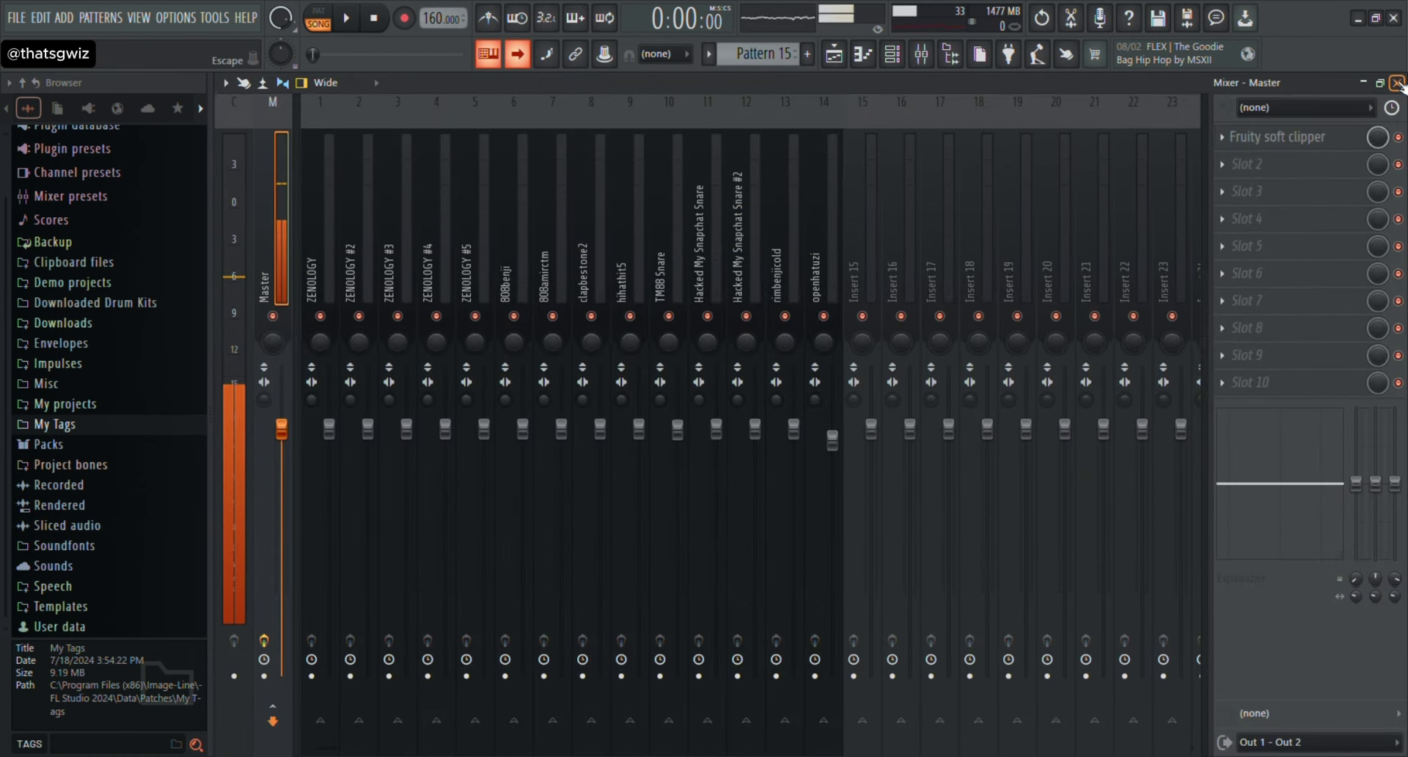
pyautogui.click(1397, 82)
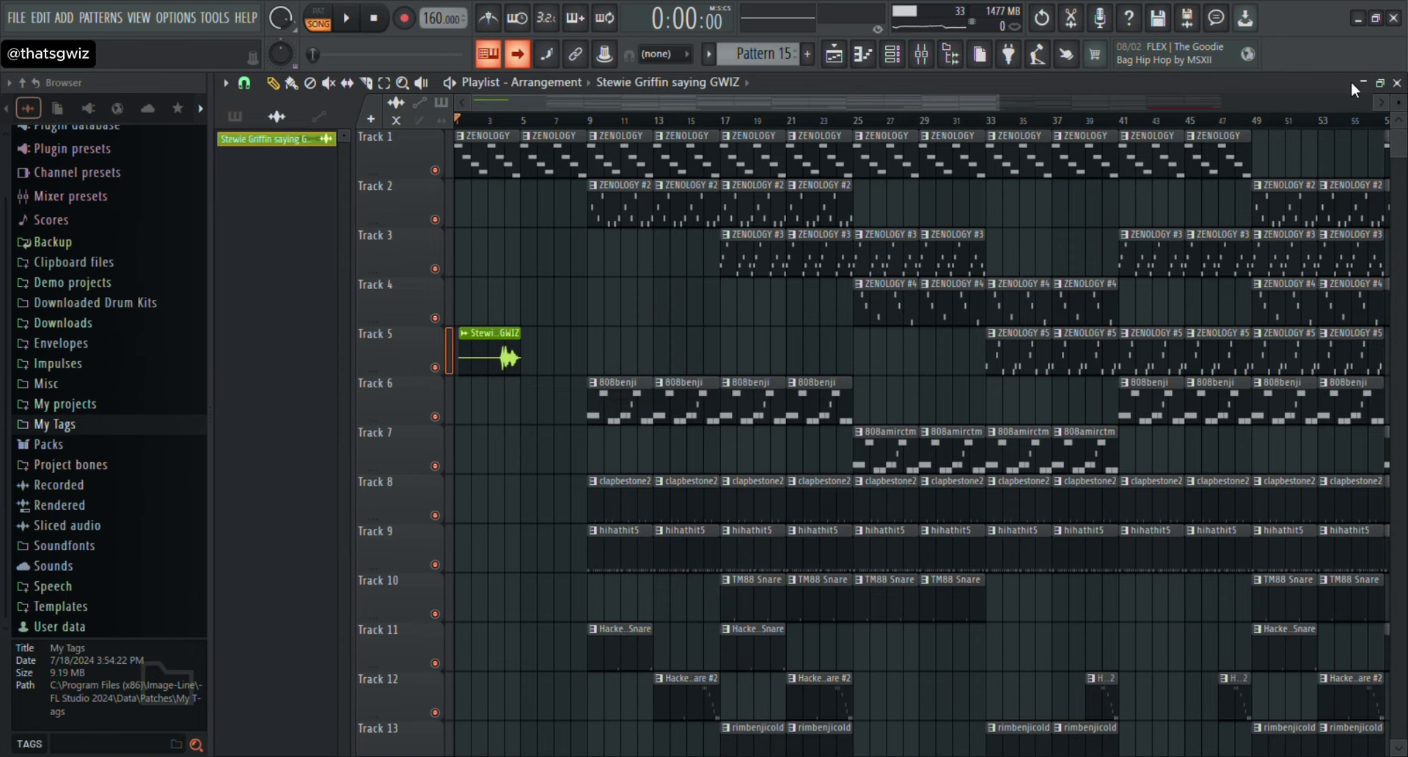